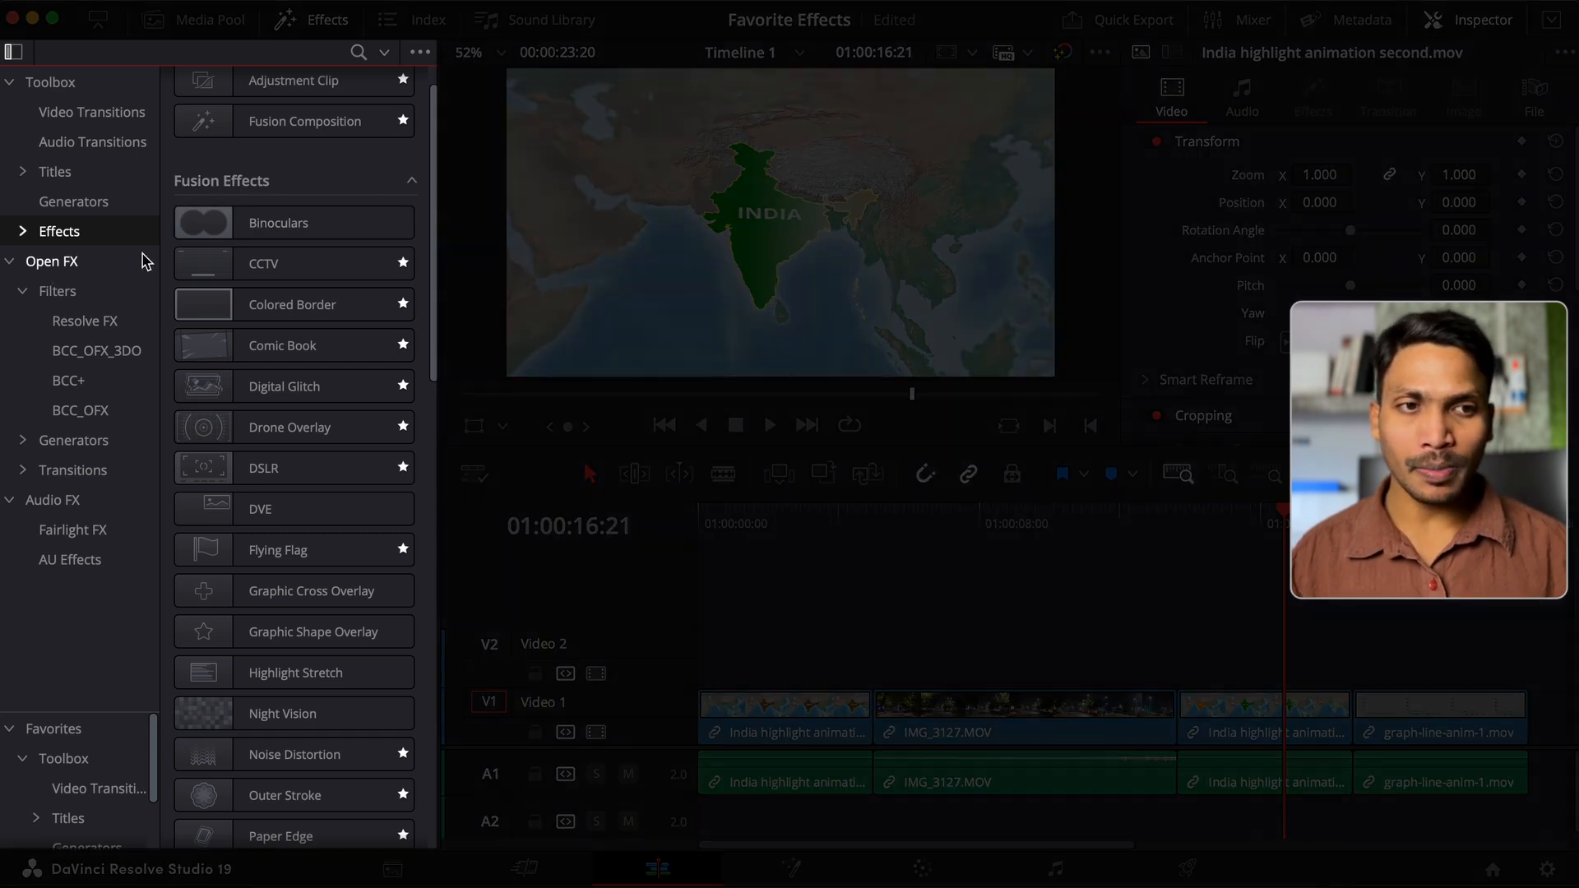
- Apply the CCTV Fusion effect directly to the India highlight animation second.mov clip on Video 1
left_click(64, 321)
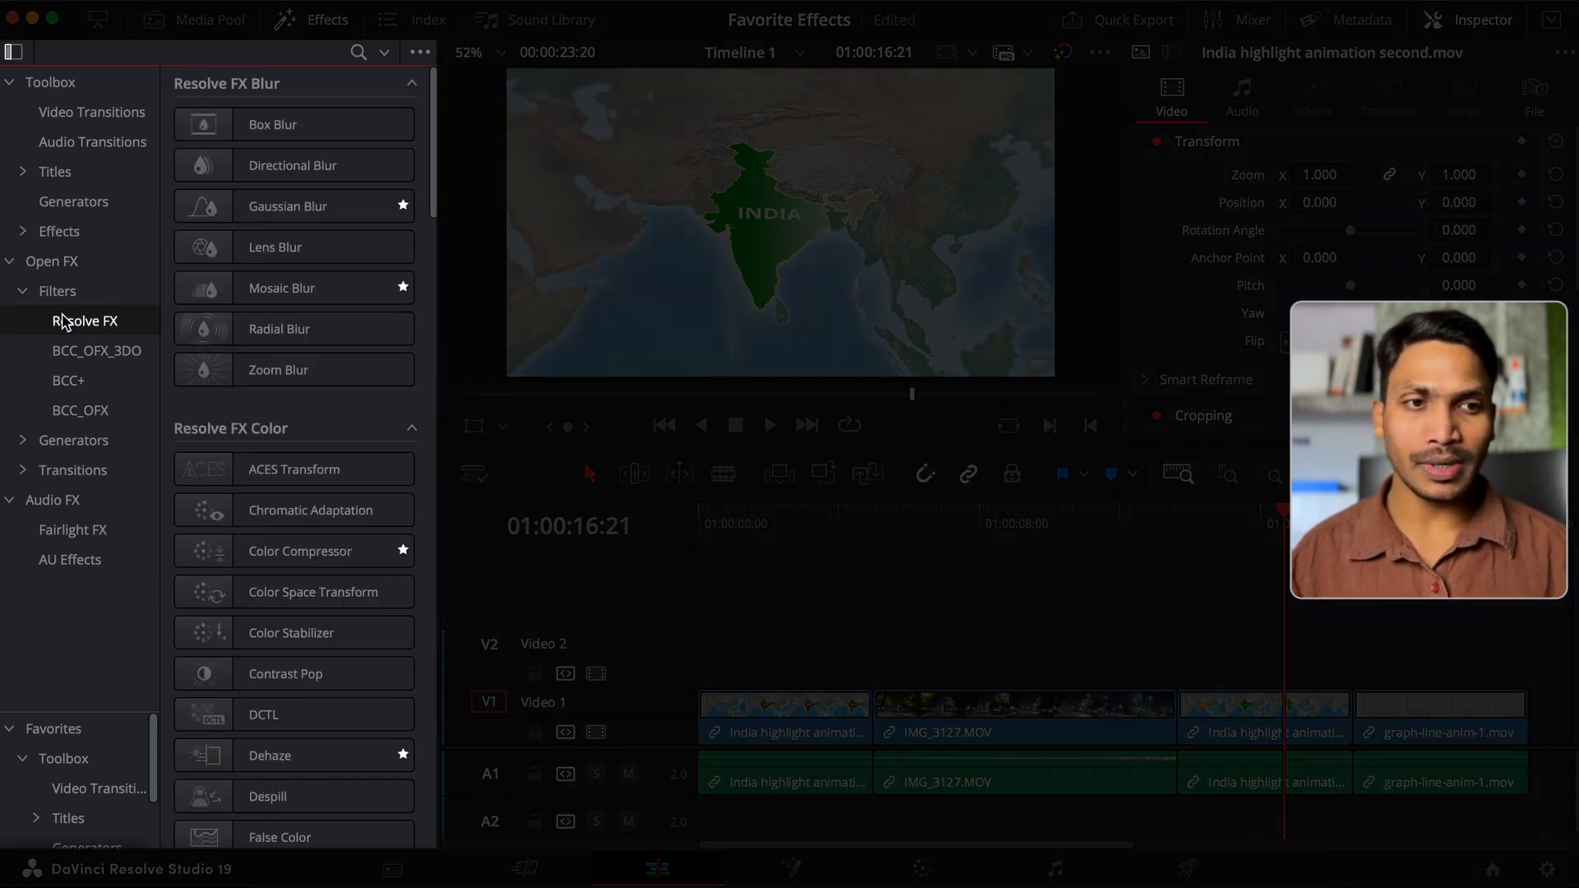
scroll(287, 238, "down", 5)
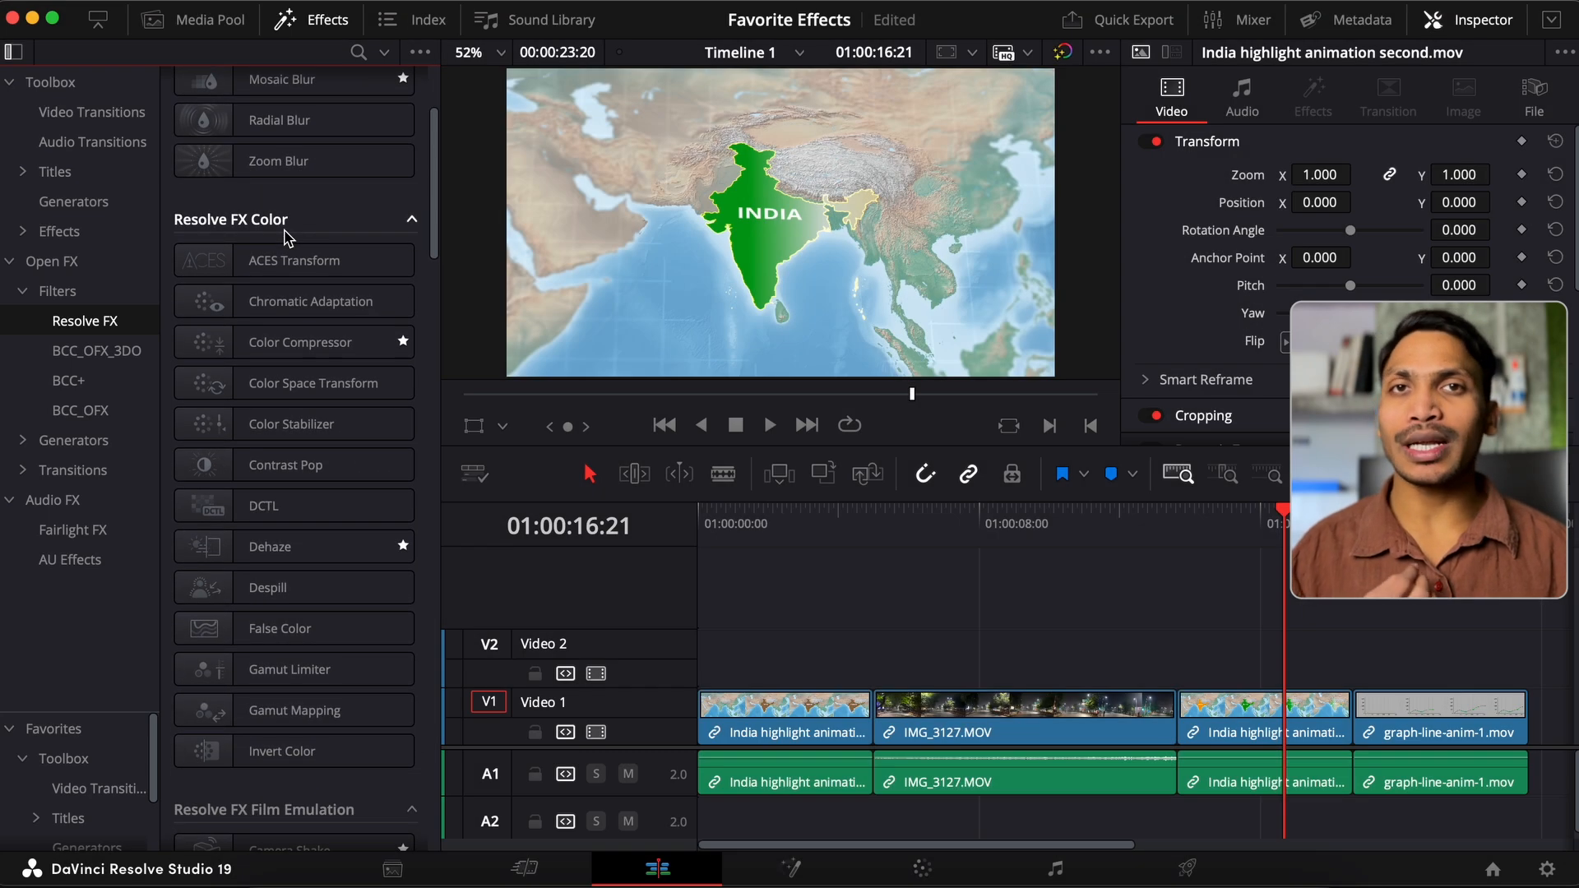
scroll(284, 231, "up", 5)
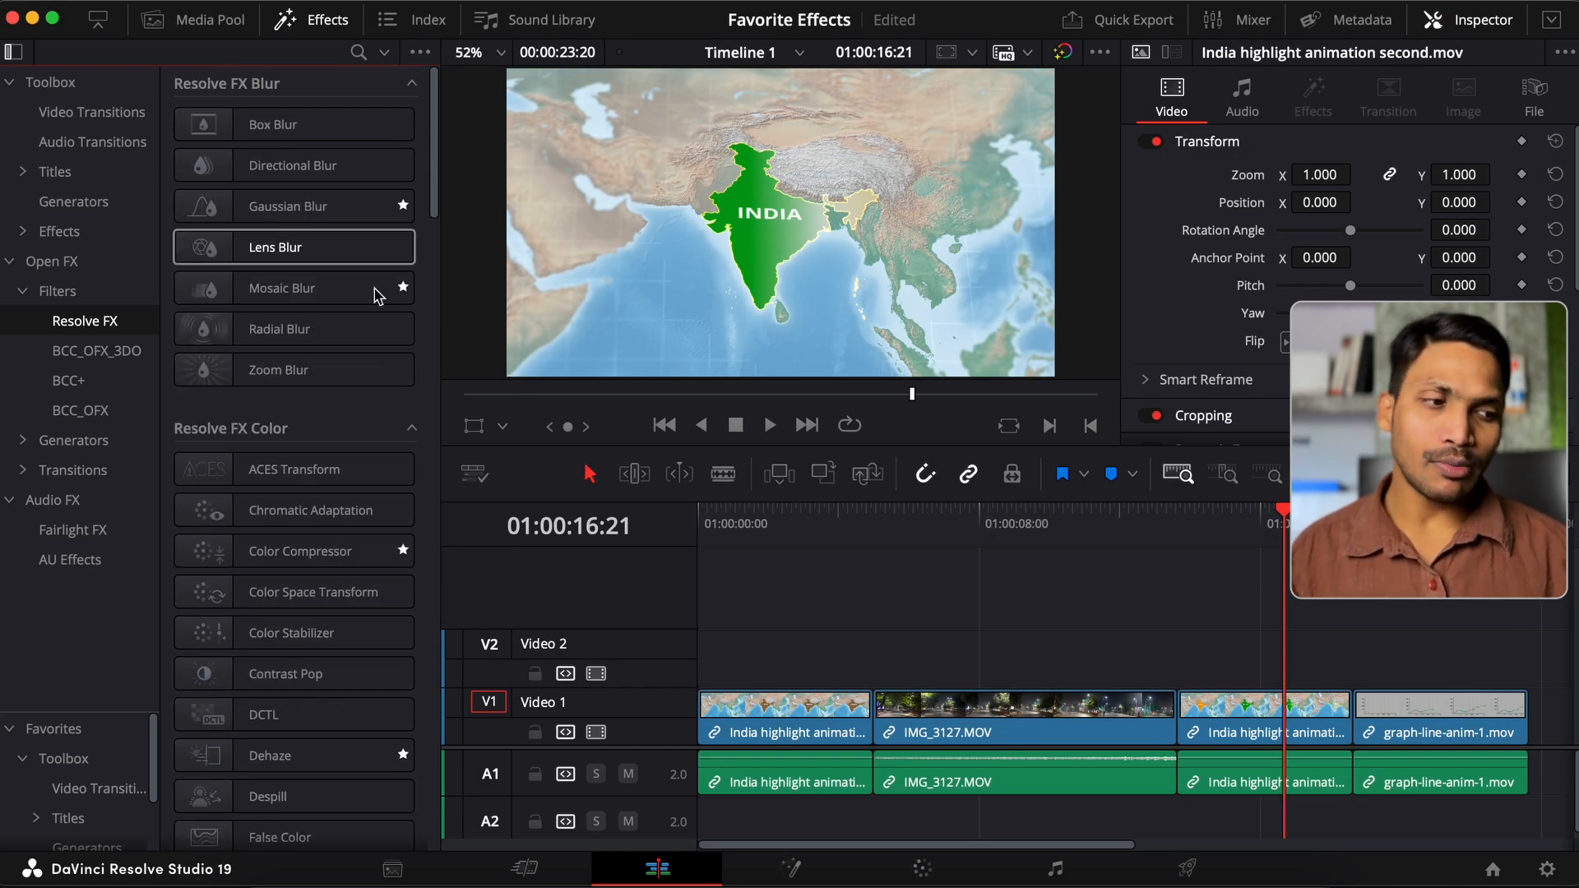
left_click(113, 239)
left_click_drag(325, 307, 1272, 739)
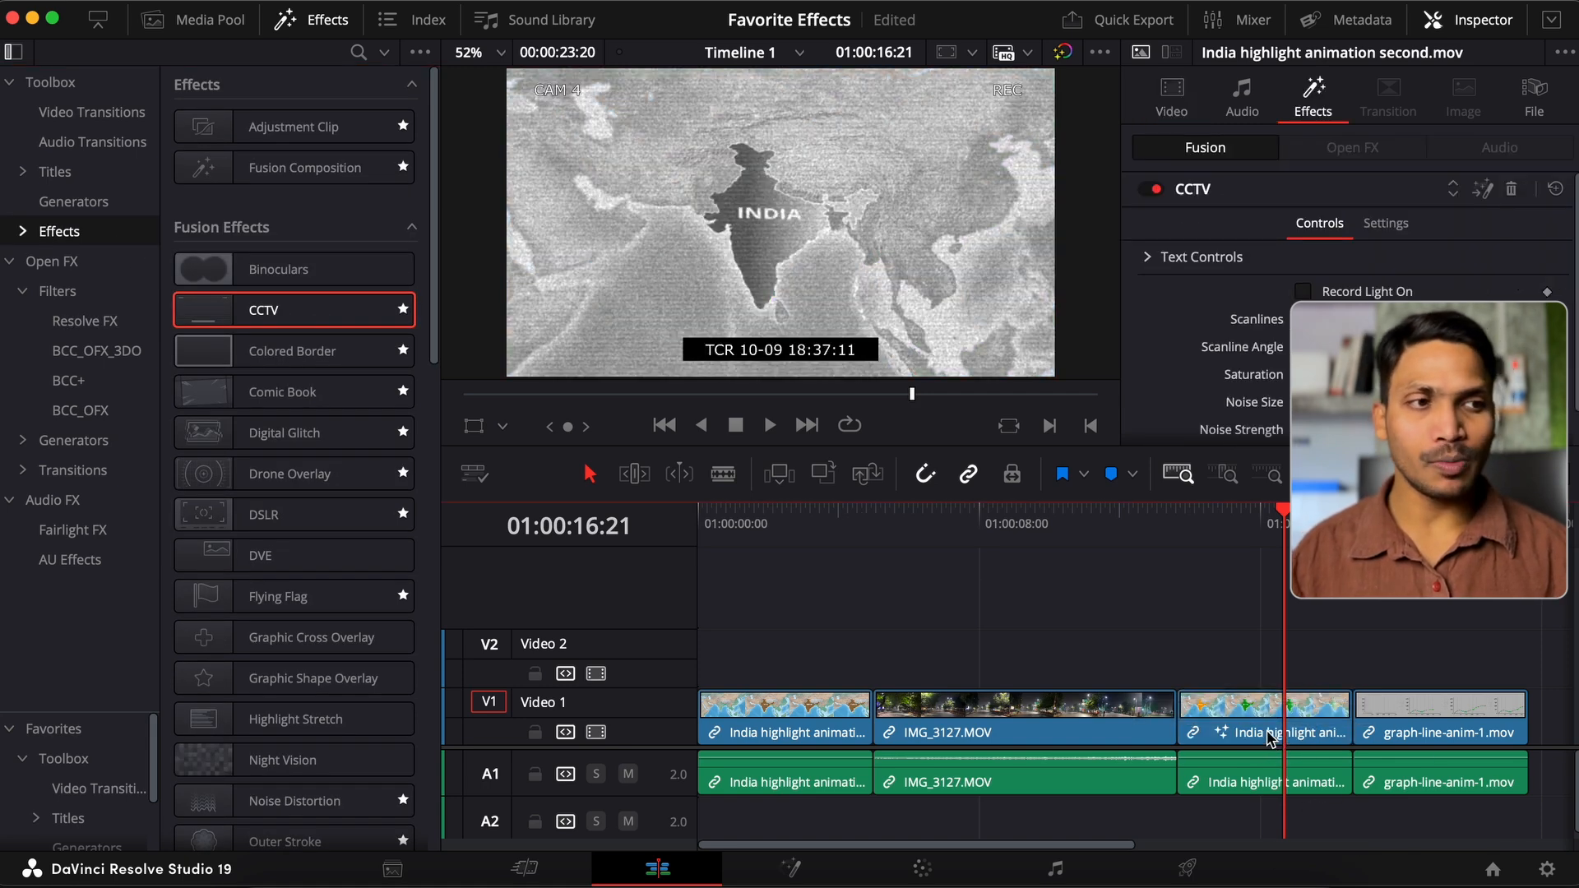
- Add an adjustment clip on Video 2 above IMG_3127.MOV and apply the CCTV effect to it
left_click_drag(279, 132, 985, 658)
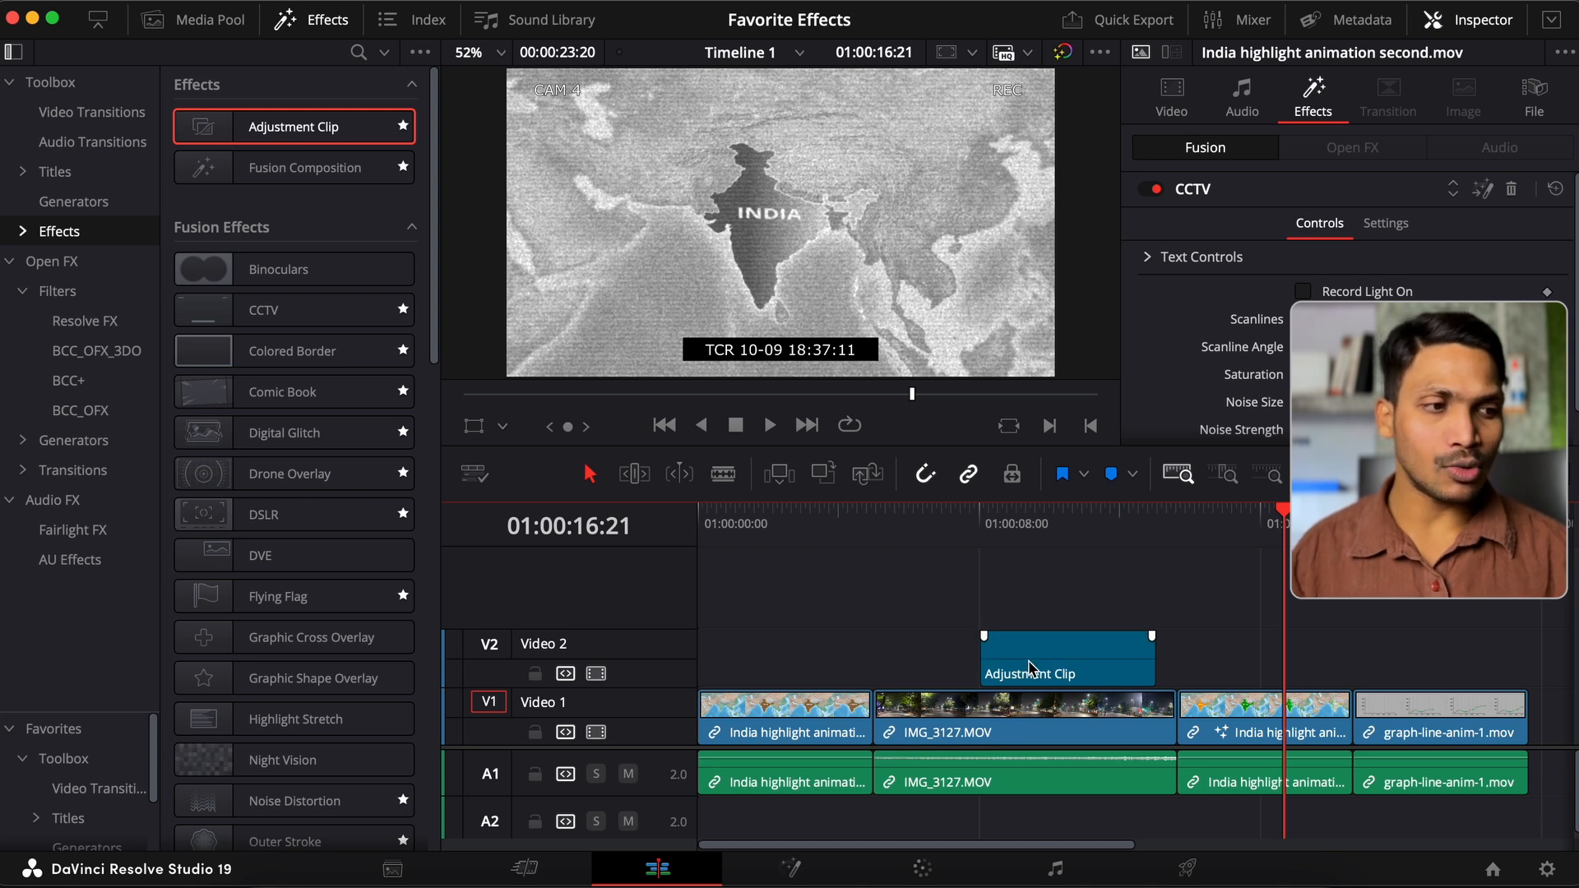
left_click(1058, 525)
left_click_drag(257, 311, 1042, 660)
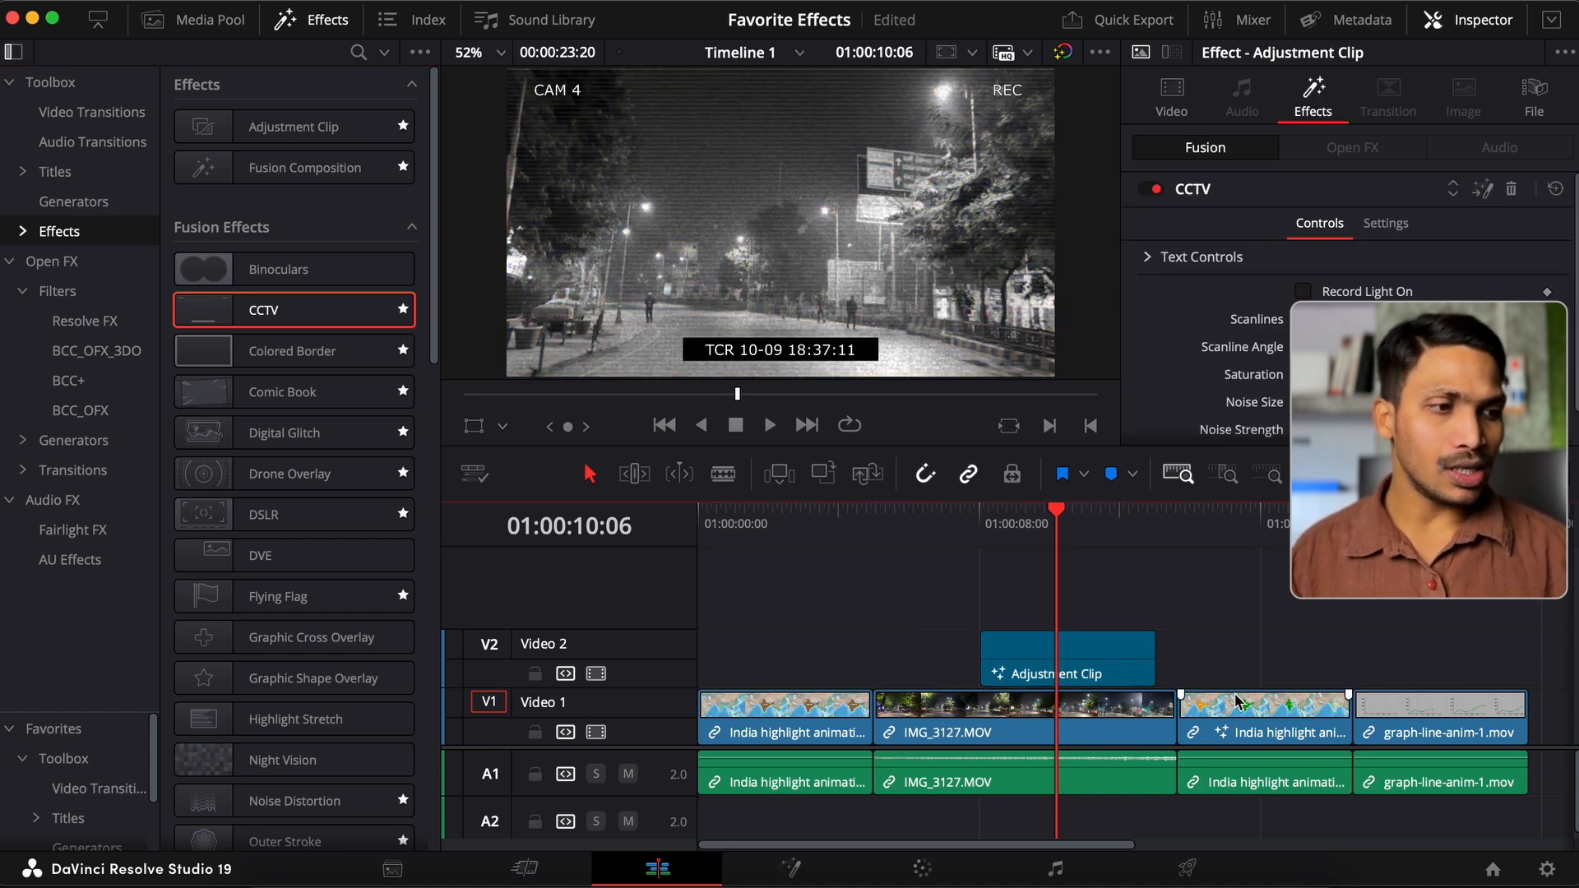
- Extend the adjustment clip's start back over the first India clip and scrub through the timeline to preview its coverage
left_click(1005, 660)
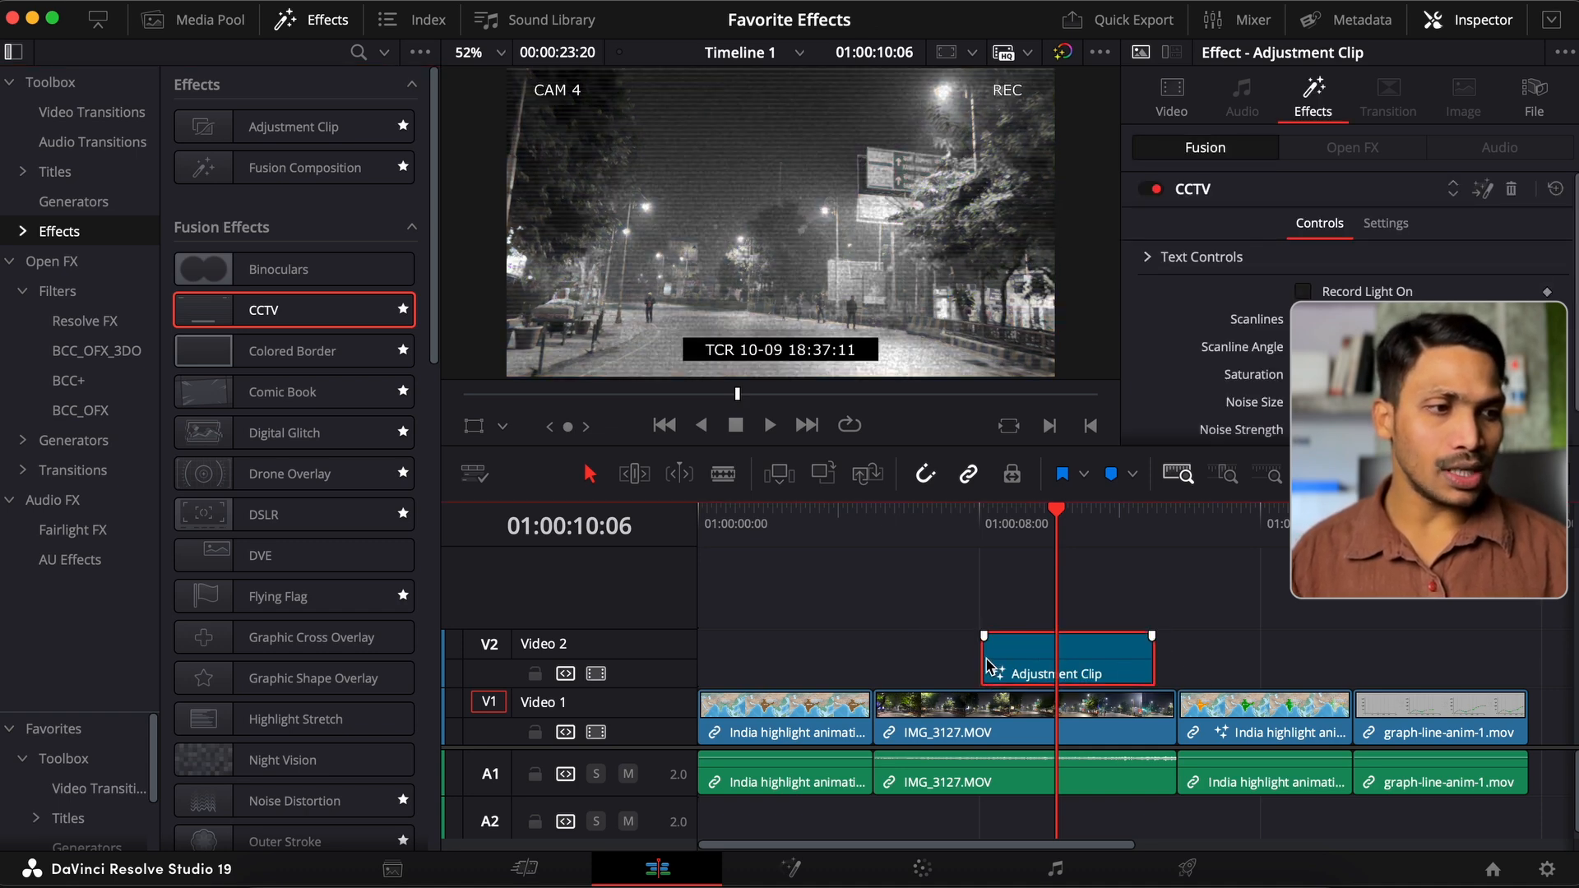
left_click_drag(989, 660, 771, 658)
left_click(791, 526)
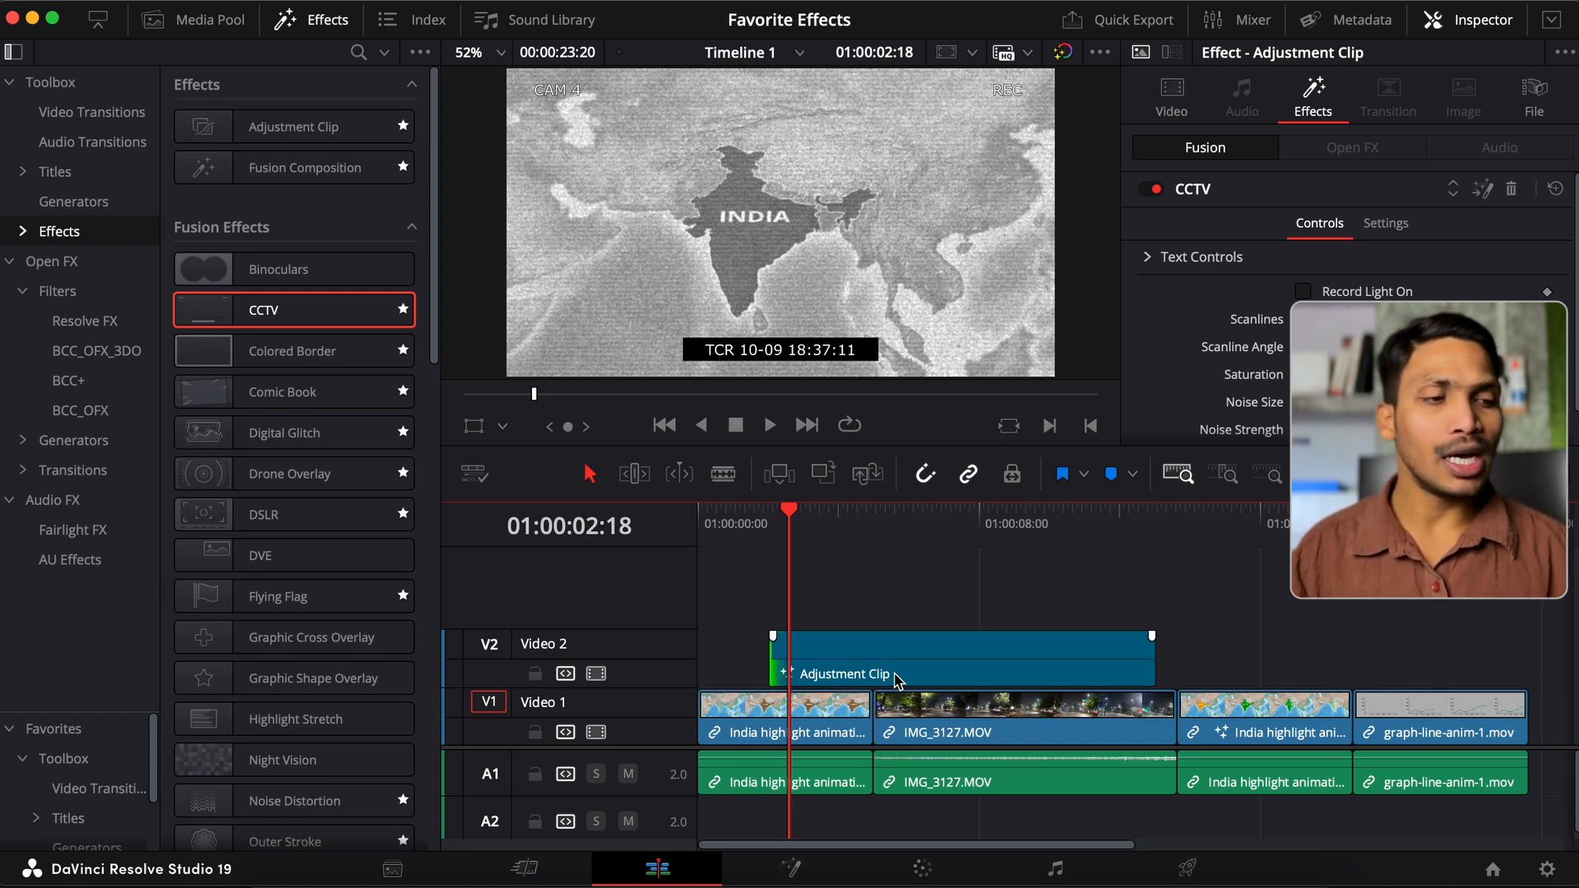
left_click_drag(793, 533, 1157, 543)
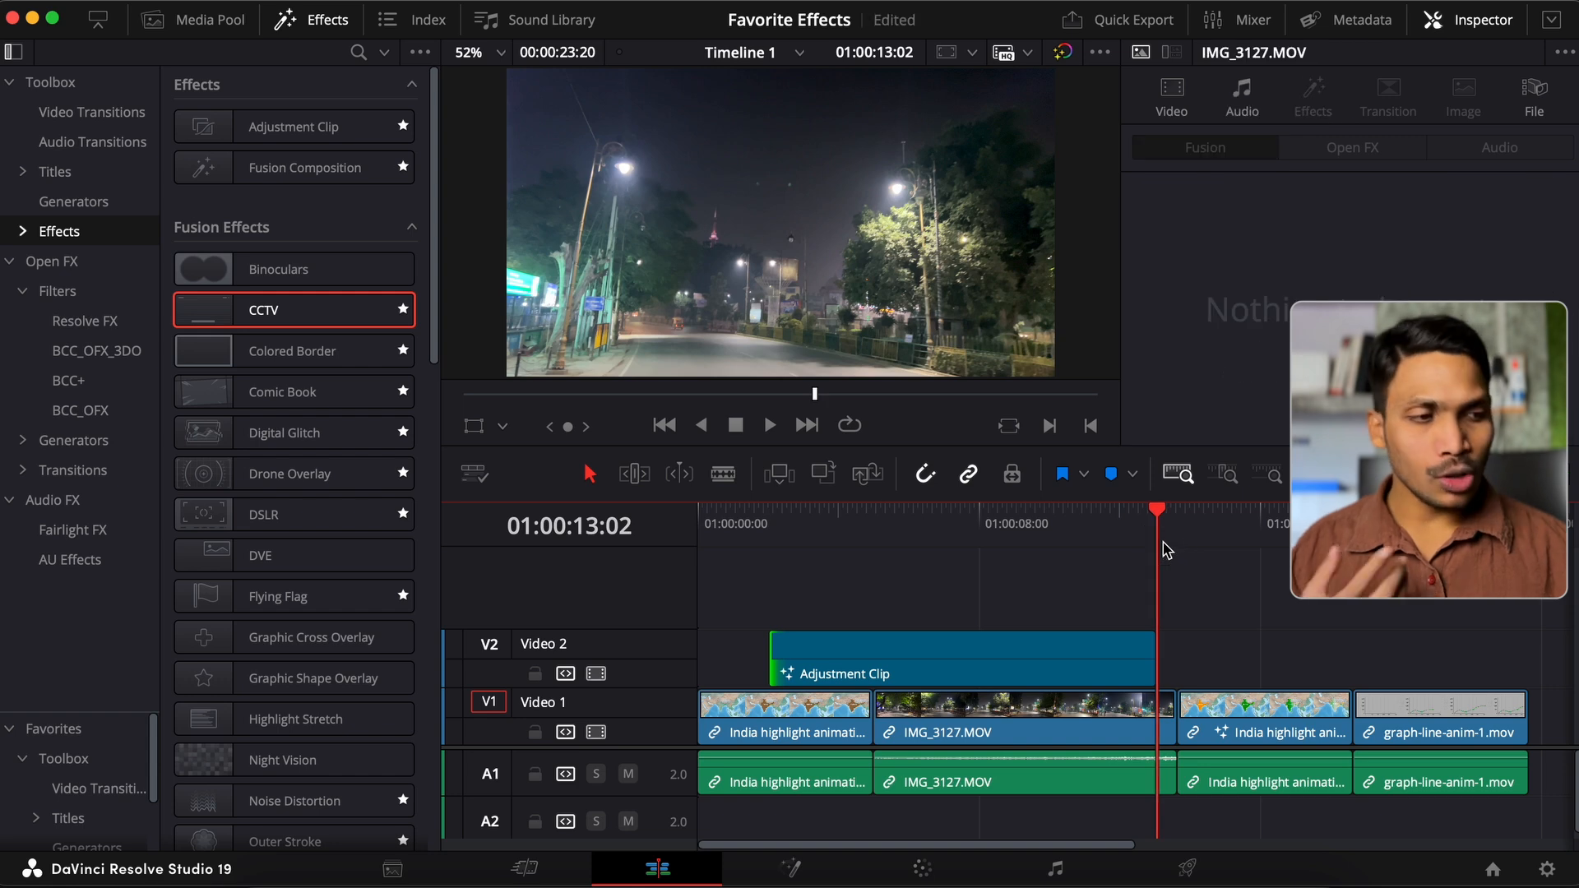
- Raise the CCTV effect's Scanlines to 0.0969 on the India highlight animation second.mov clip
left_click(1247, 529)
left_click(1264, 718)
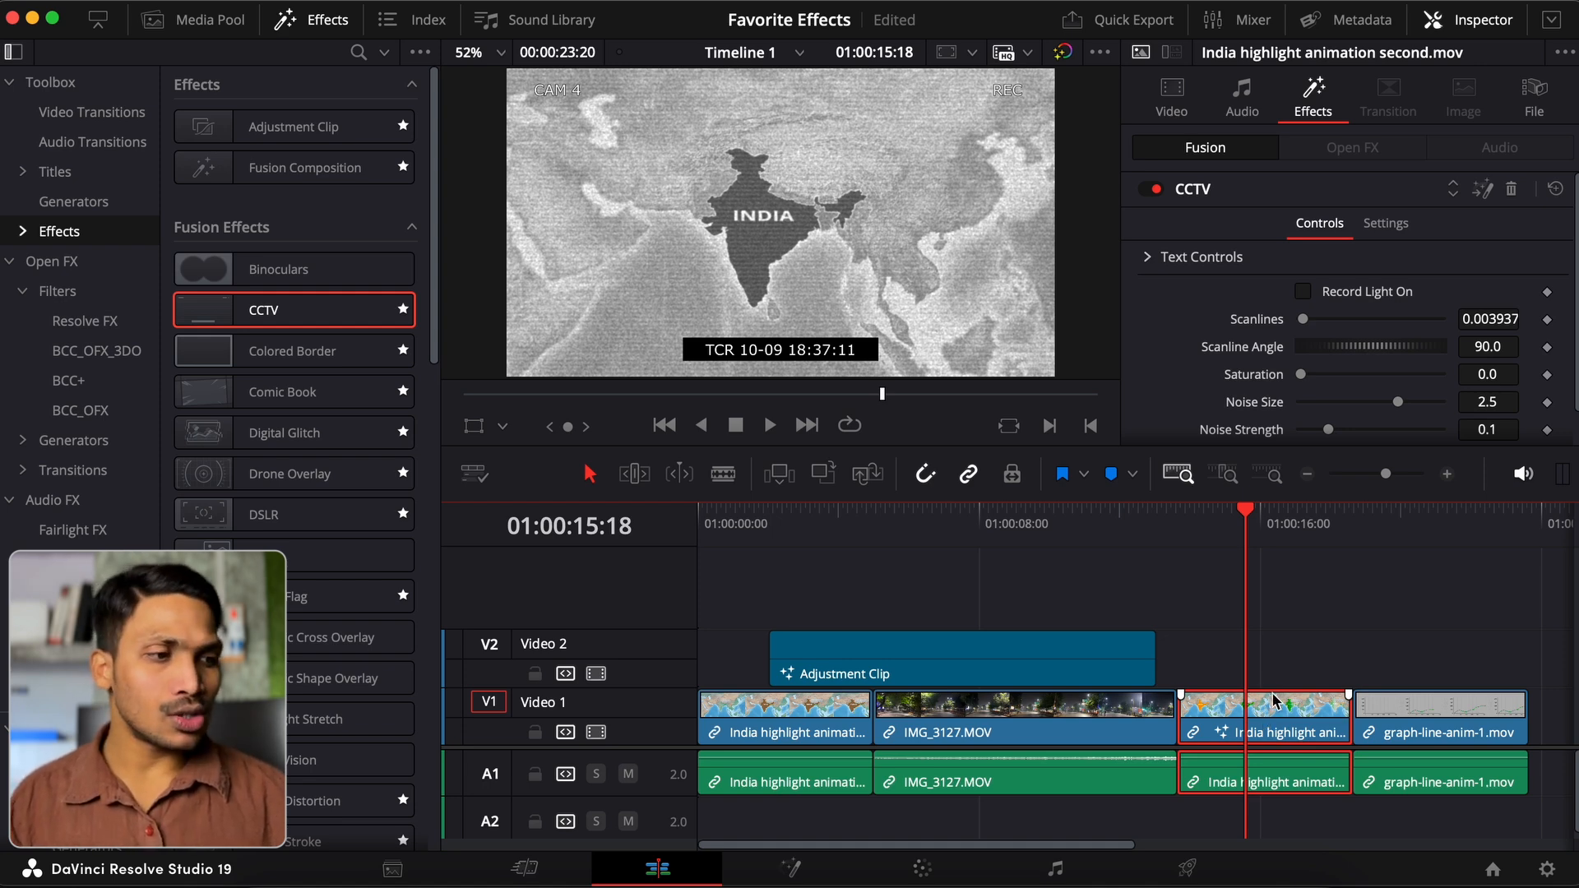
left_click(1476, 21)
left_click(1476, 21)
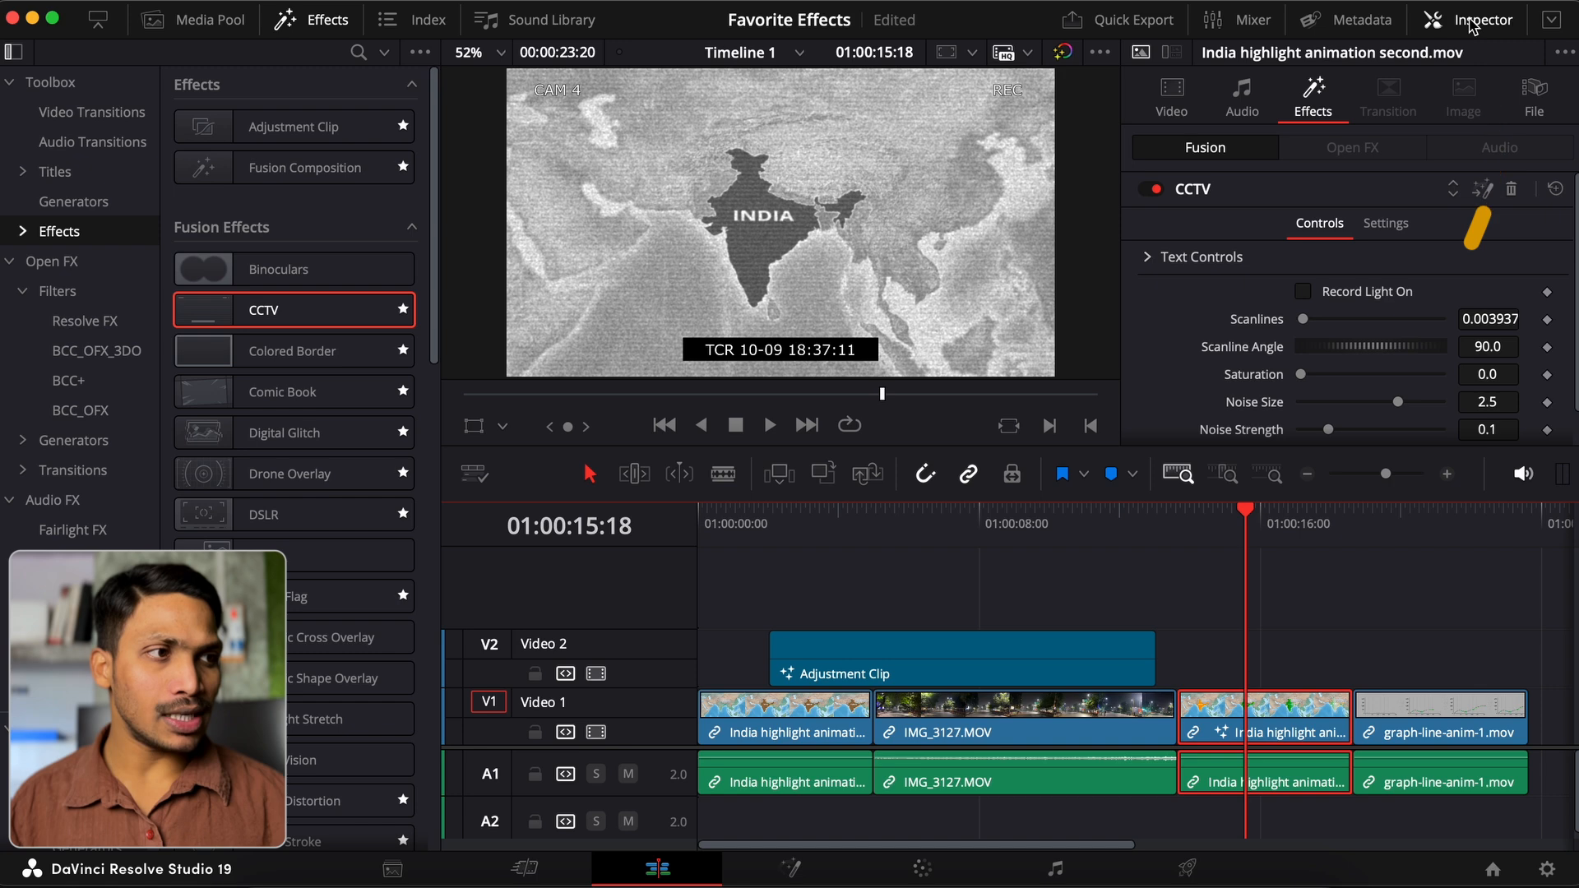
left_click(1145, 99)
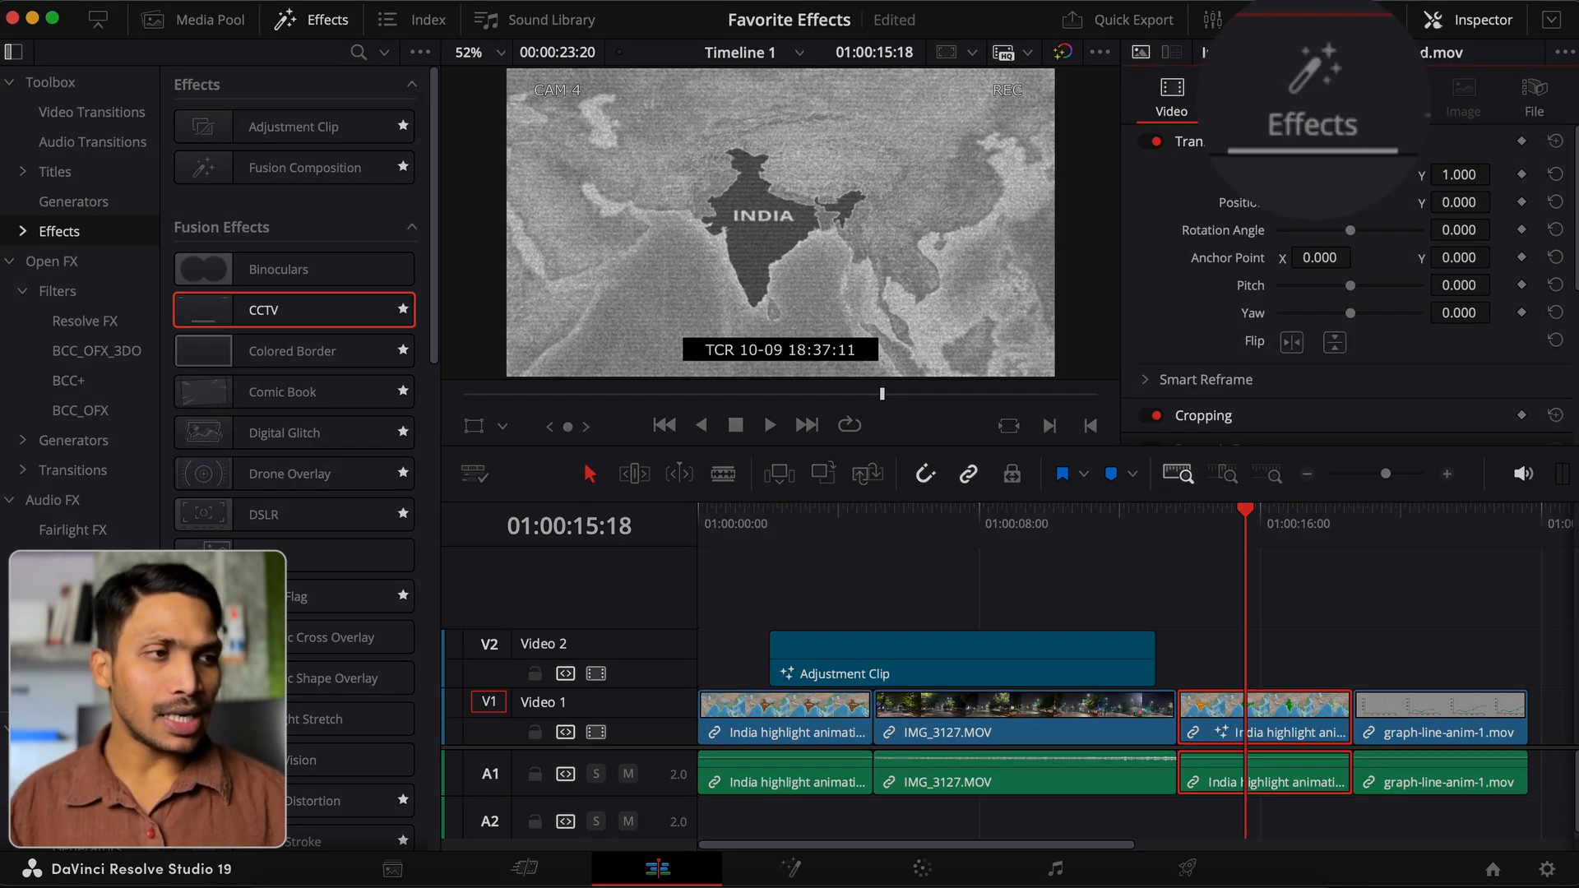
left_click(1320, 116)
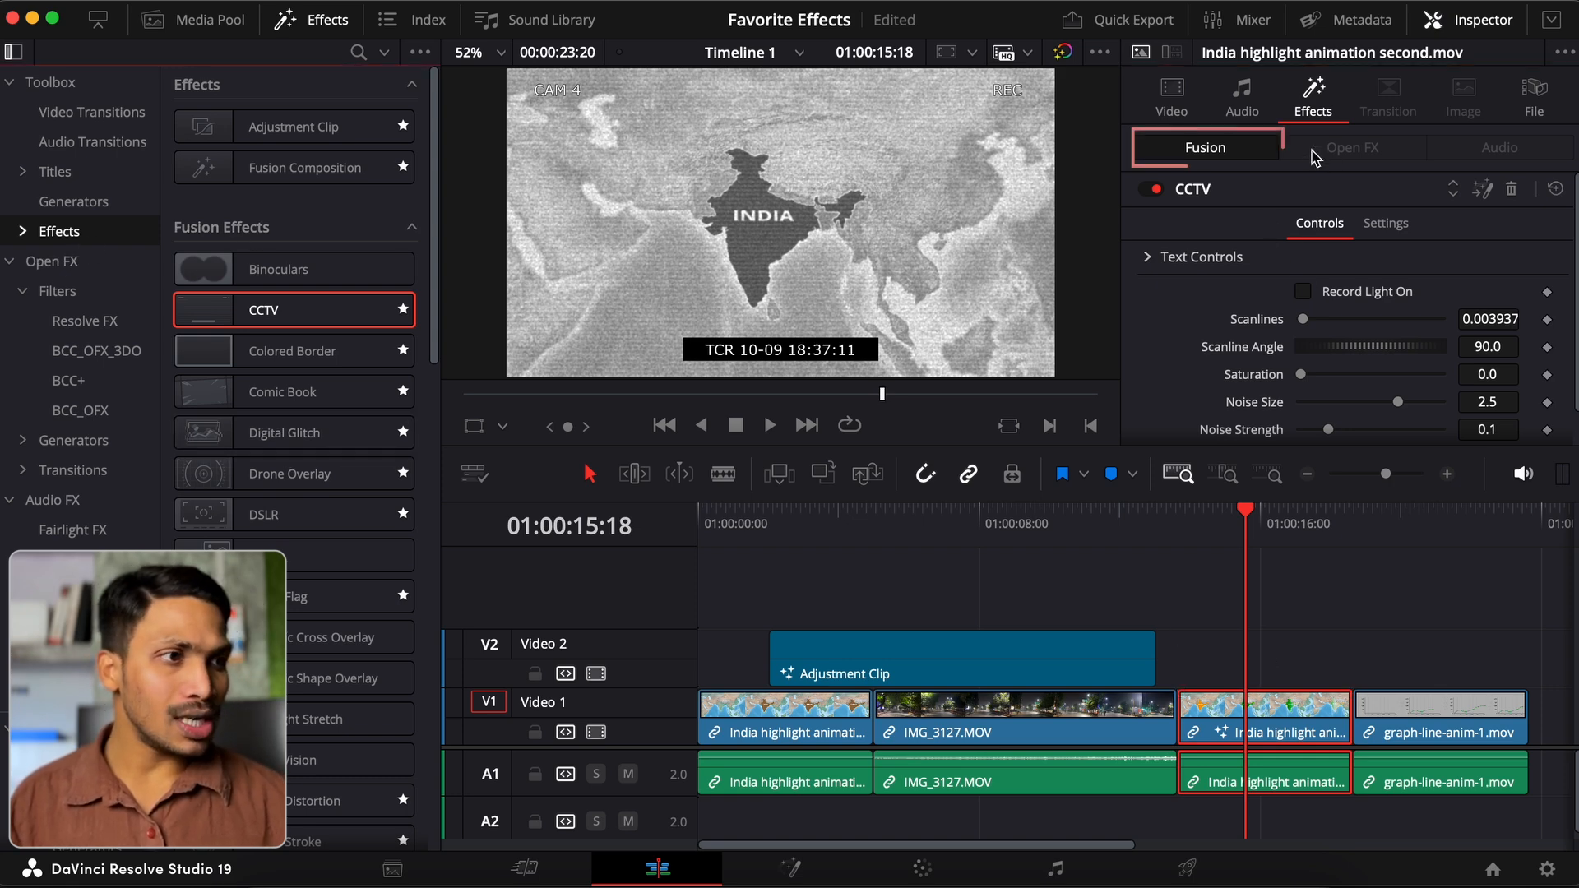
scroll(1328, 312, "down", 1)
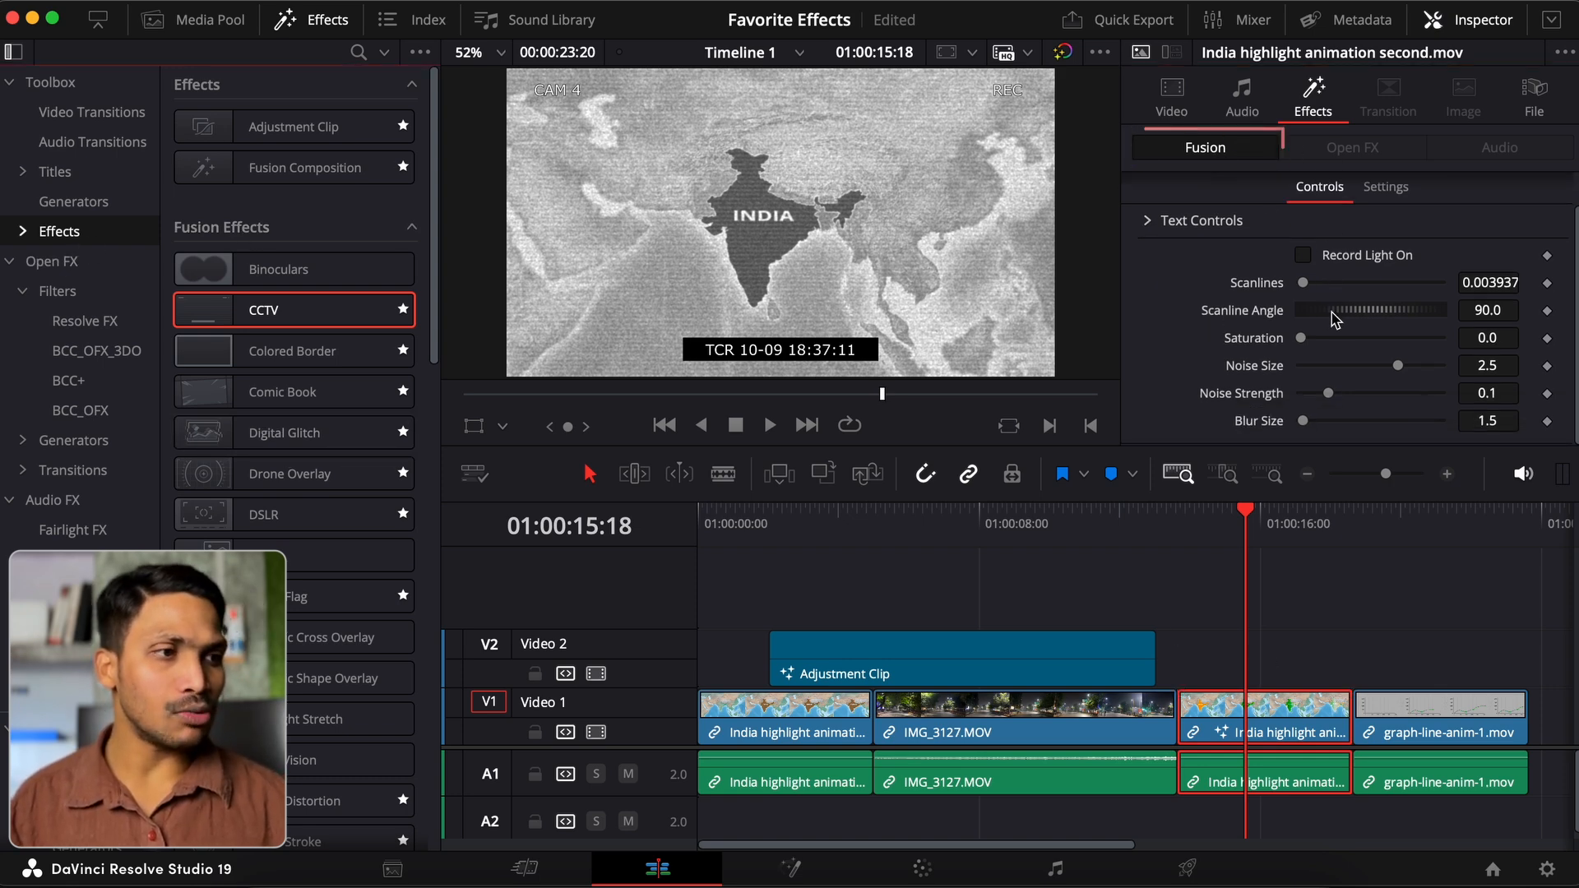
left_click_drag(1308, 285, 1352, 291)
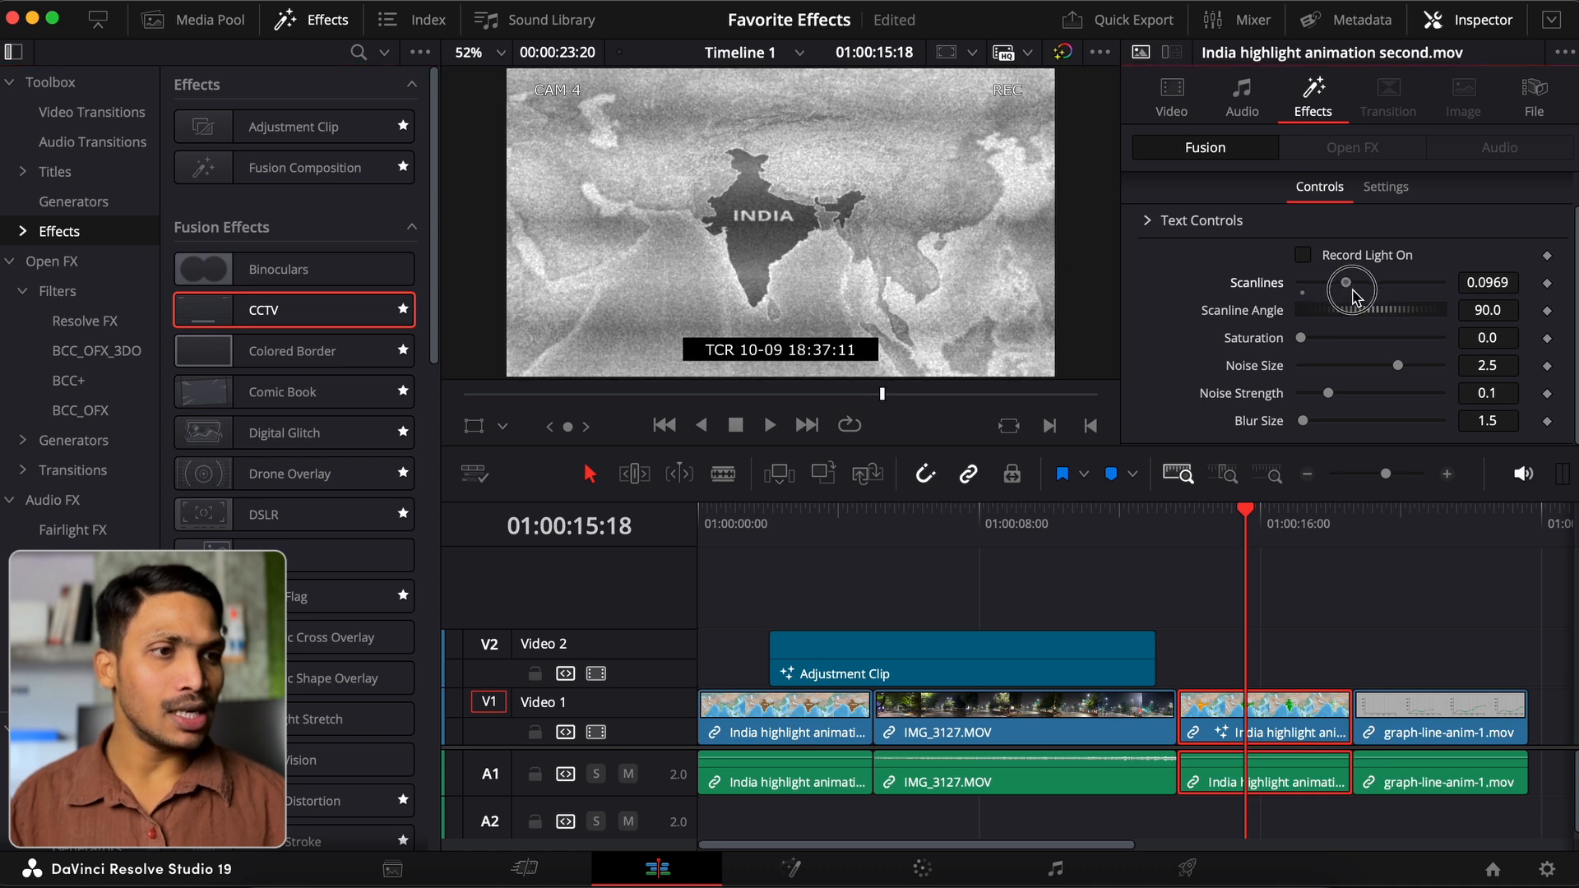
- Apply the Resolve FX Gaussian Blur to the graph-line-anim-1.mov clip and the India clip before it
left_click(105, 323)
left_click_drag(284, 207, 1416, 695)
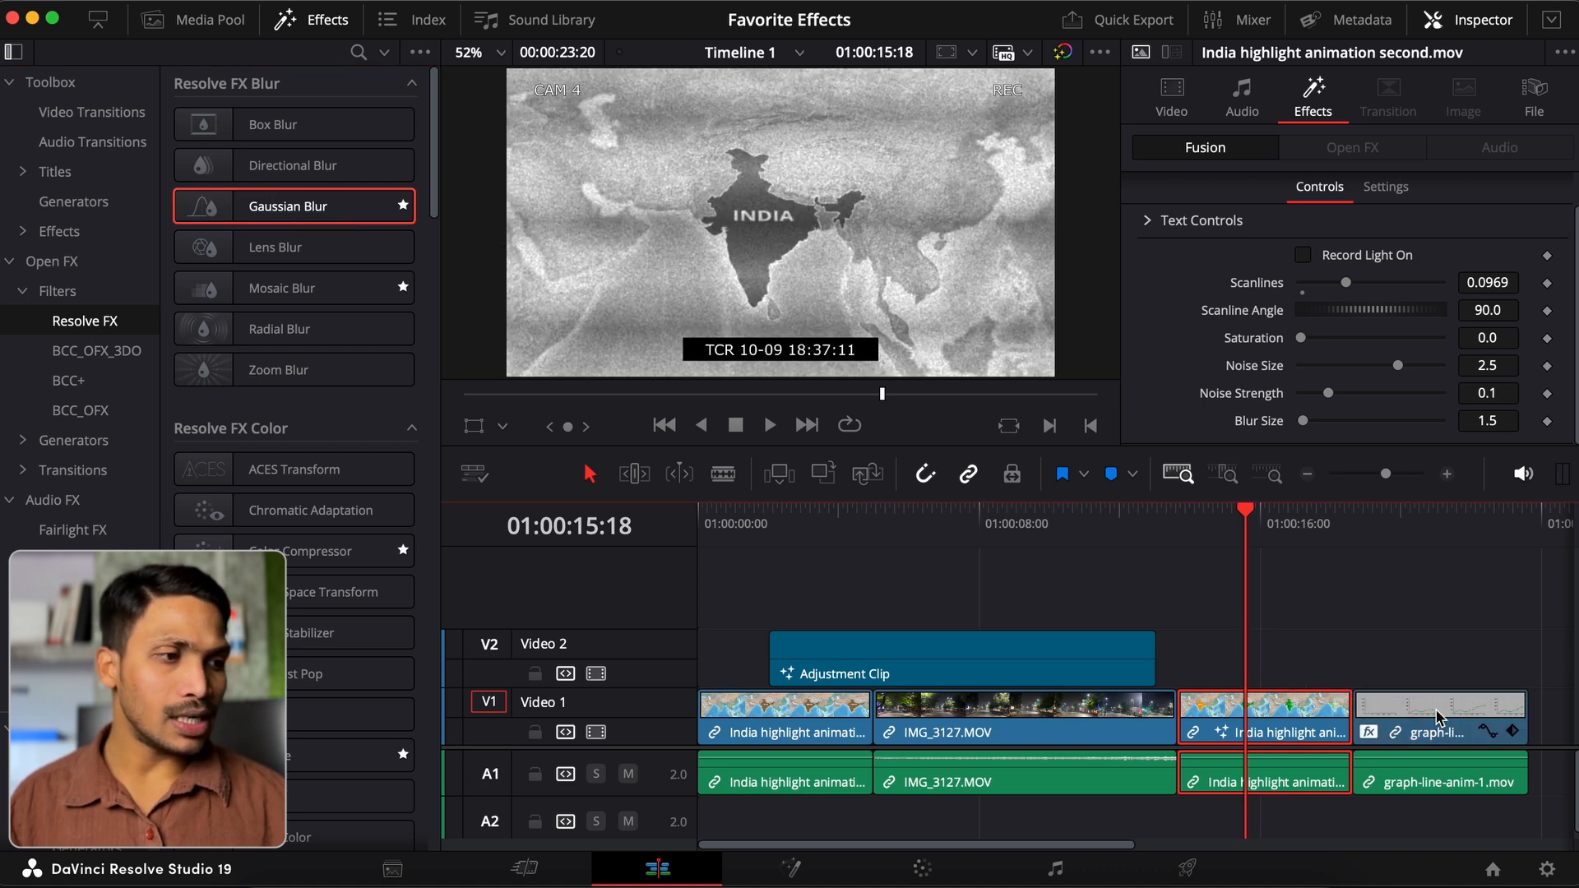
left_click_drag(293, 221, 1256, 737)
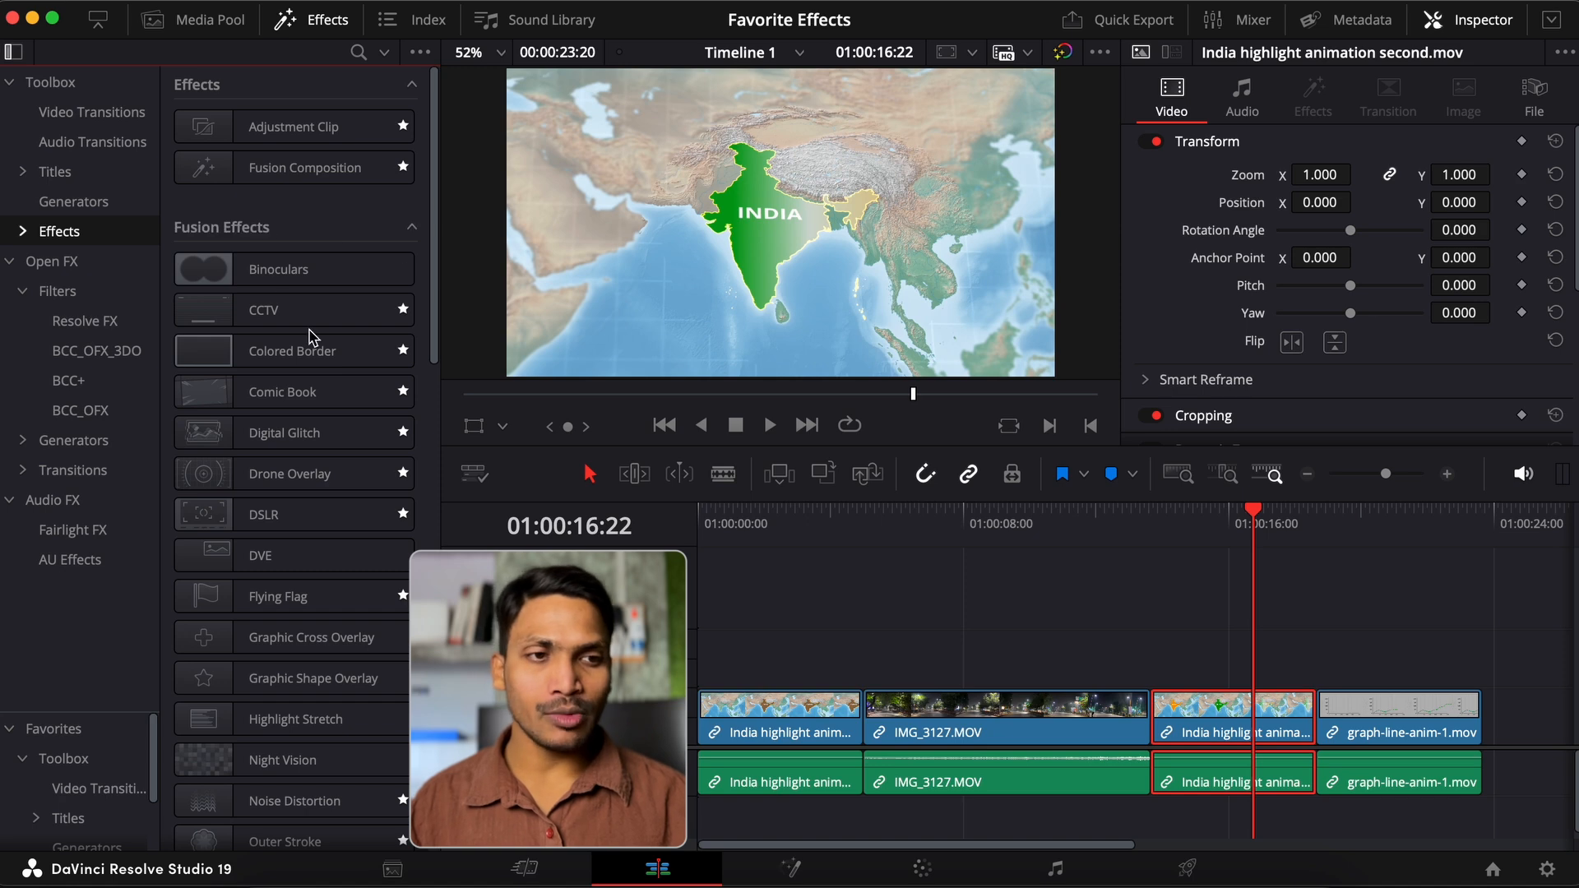
- Apply the CCTV Fusion effect to the selected India highlight animation second.mov clip
scroll(311, 336, "down", 5)
scroll(311, 336, "down", 1)
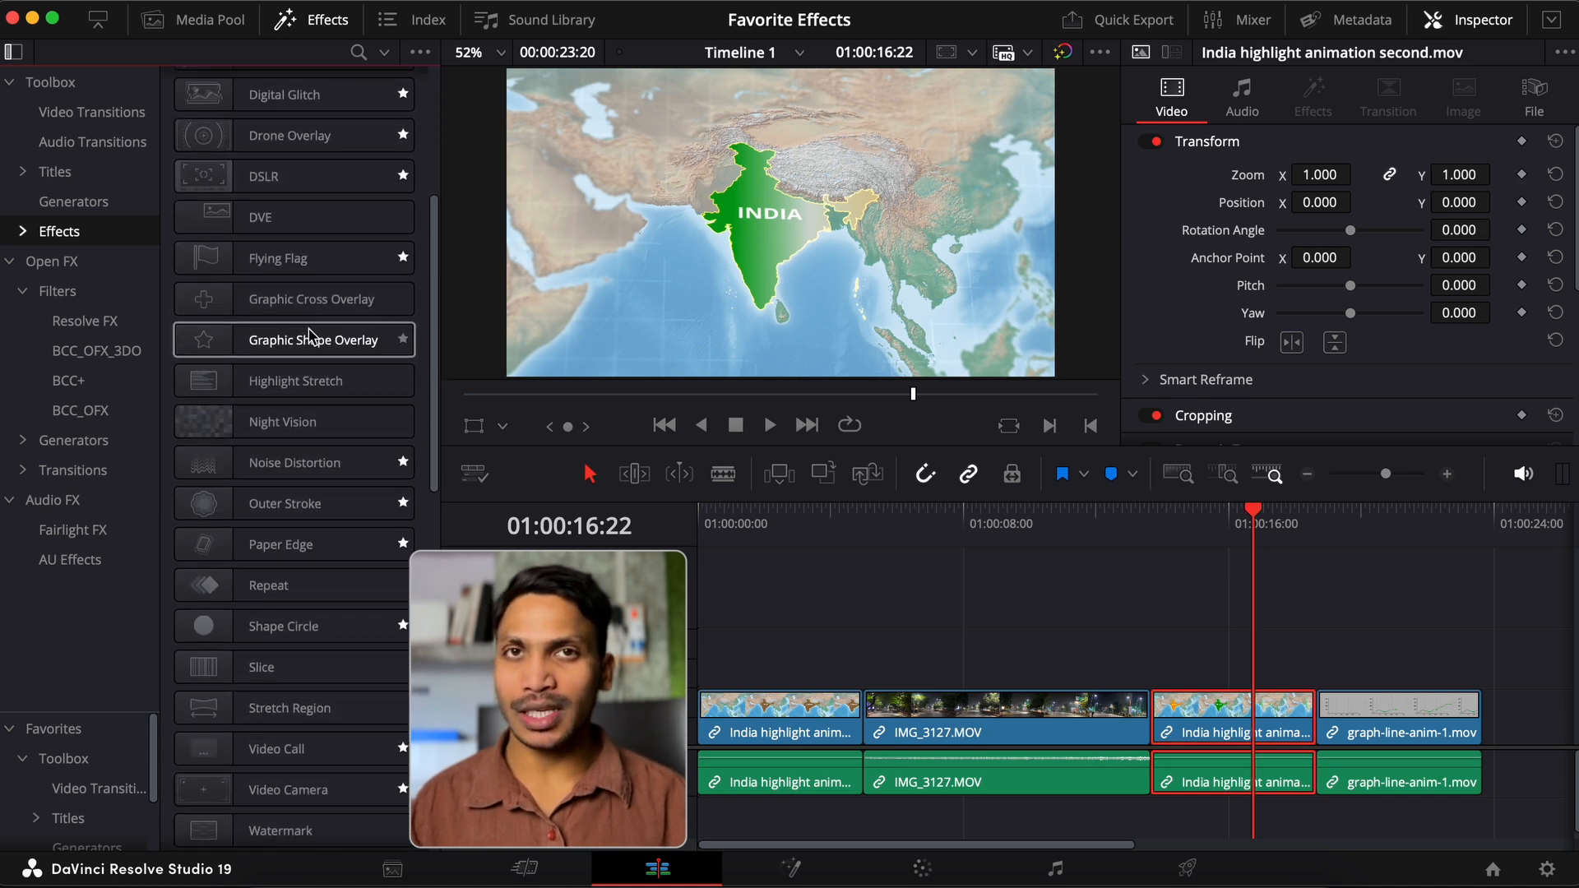
scroll(311, 335, "up", 5)
left_click(253, 317)
left_click_drag(253, 321, 1244, 714)
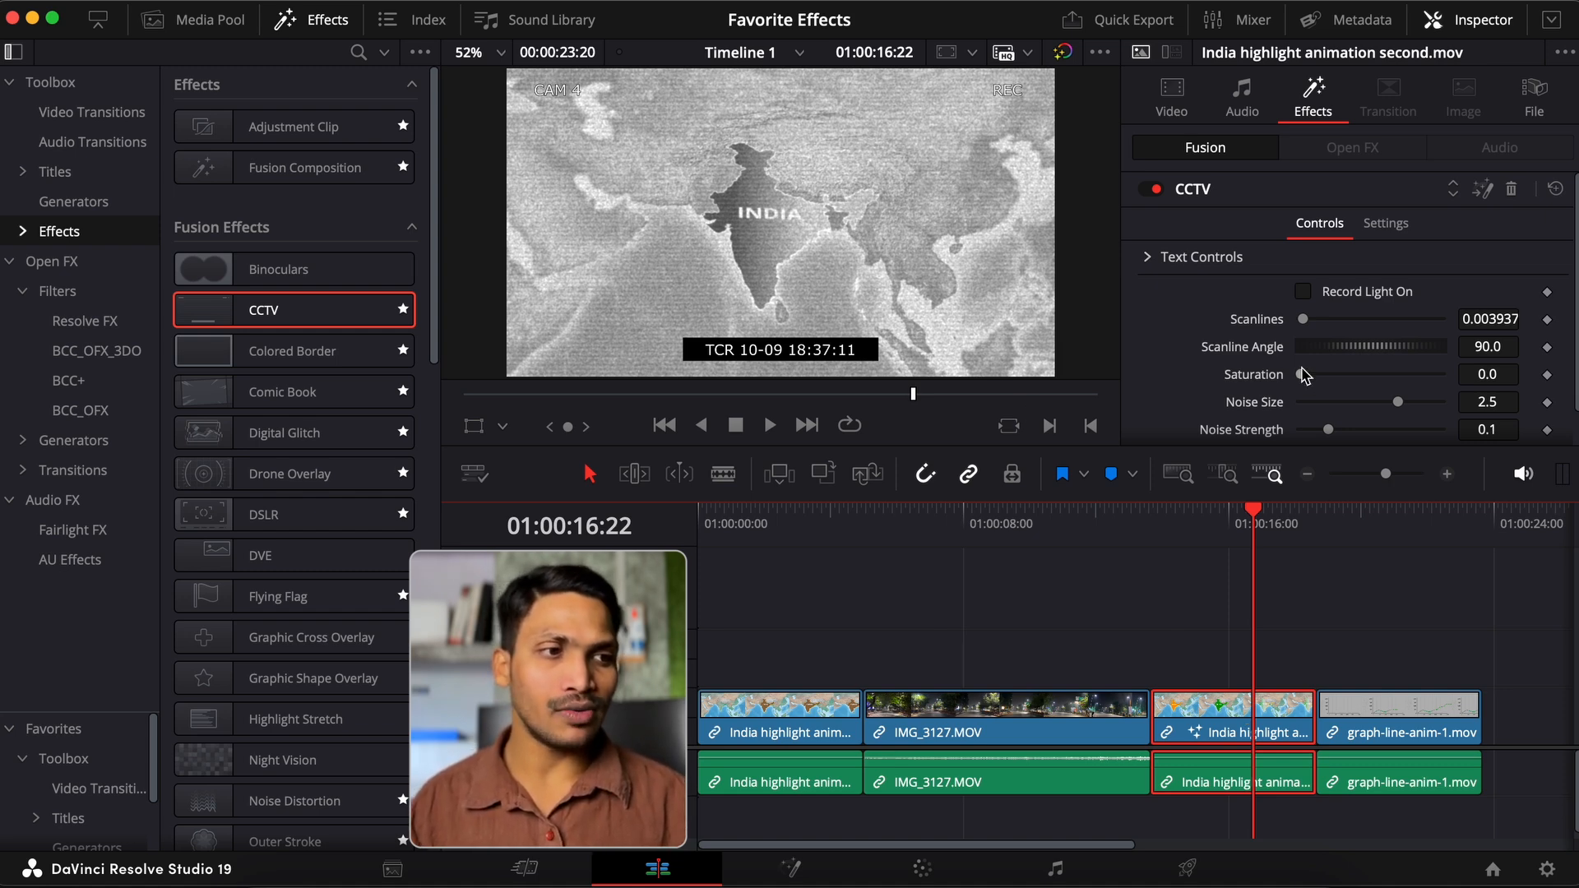
- Turn on the CCTV record light and set Scanlines to 0.1134, Scanline Angle to 160.4 and Noise Size to 2.65
left_click(1304, 292)
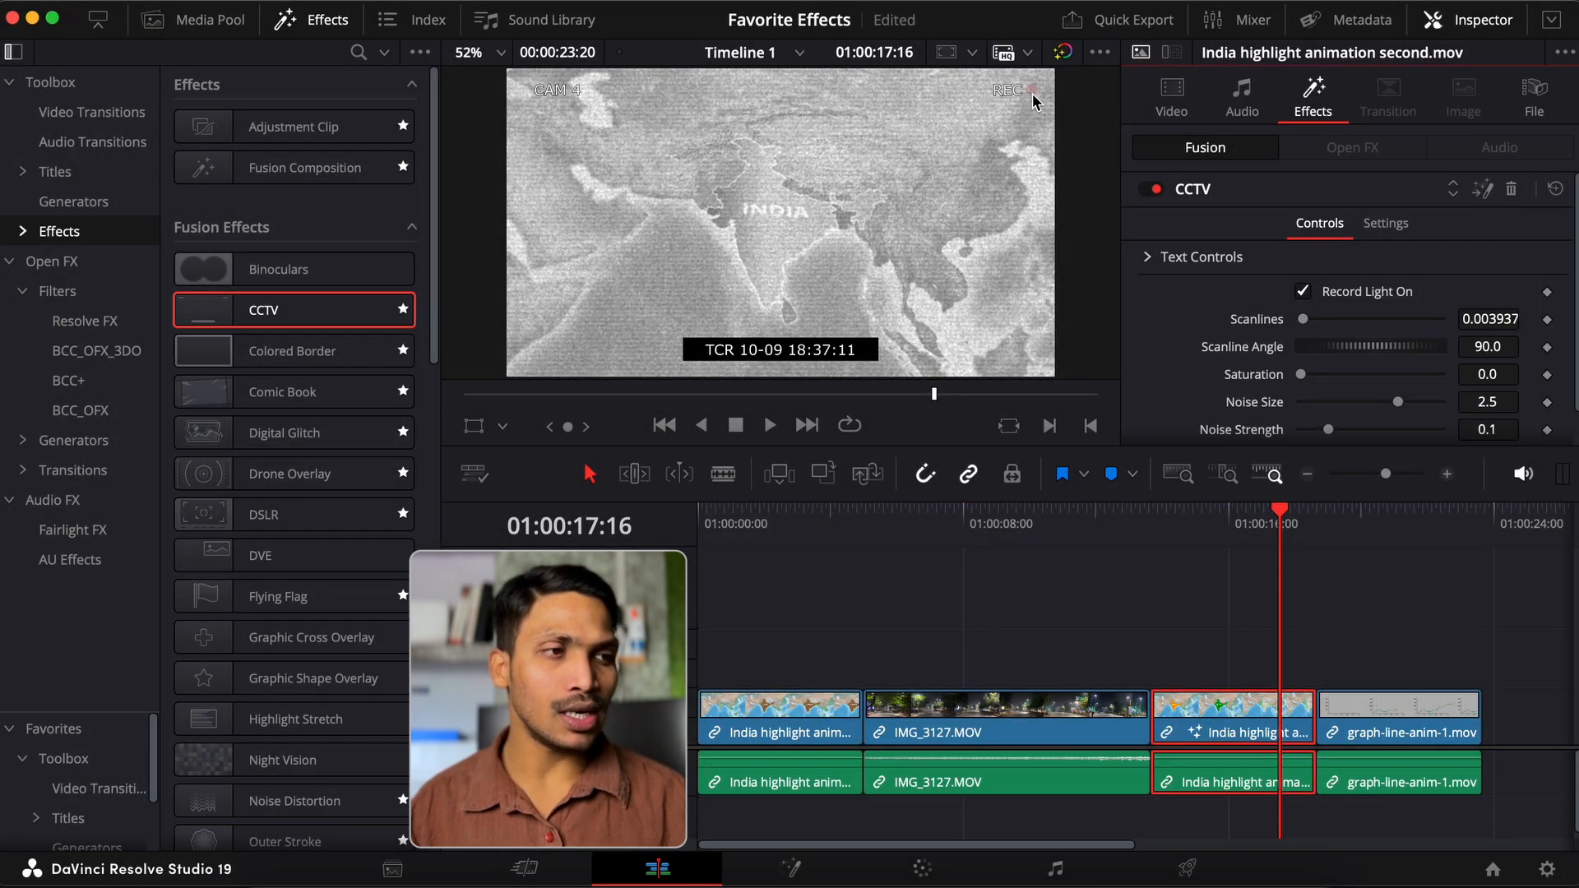
left_click_drag(1303, 319, 1301, 355)
scroll(1323, 362, "down", 1)
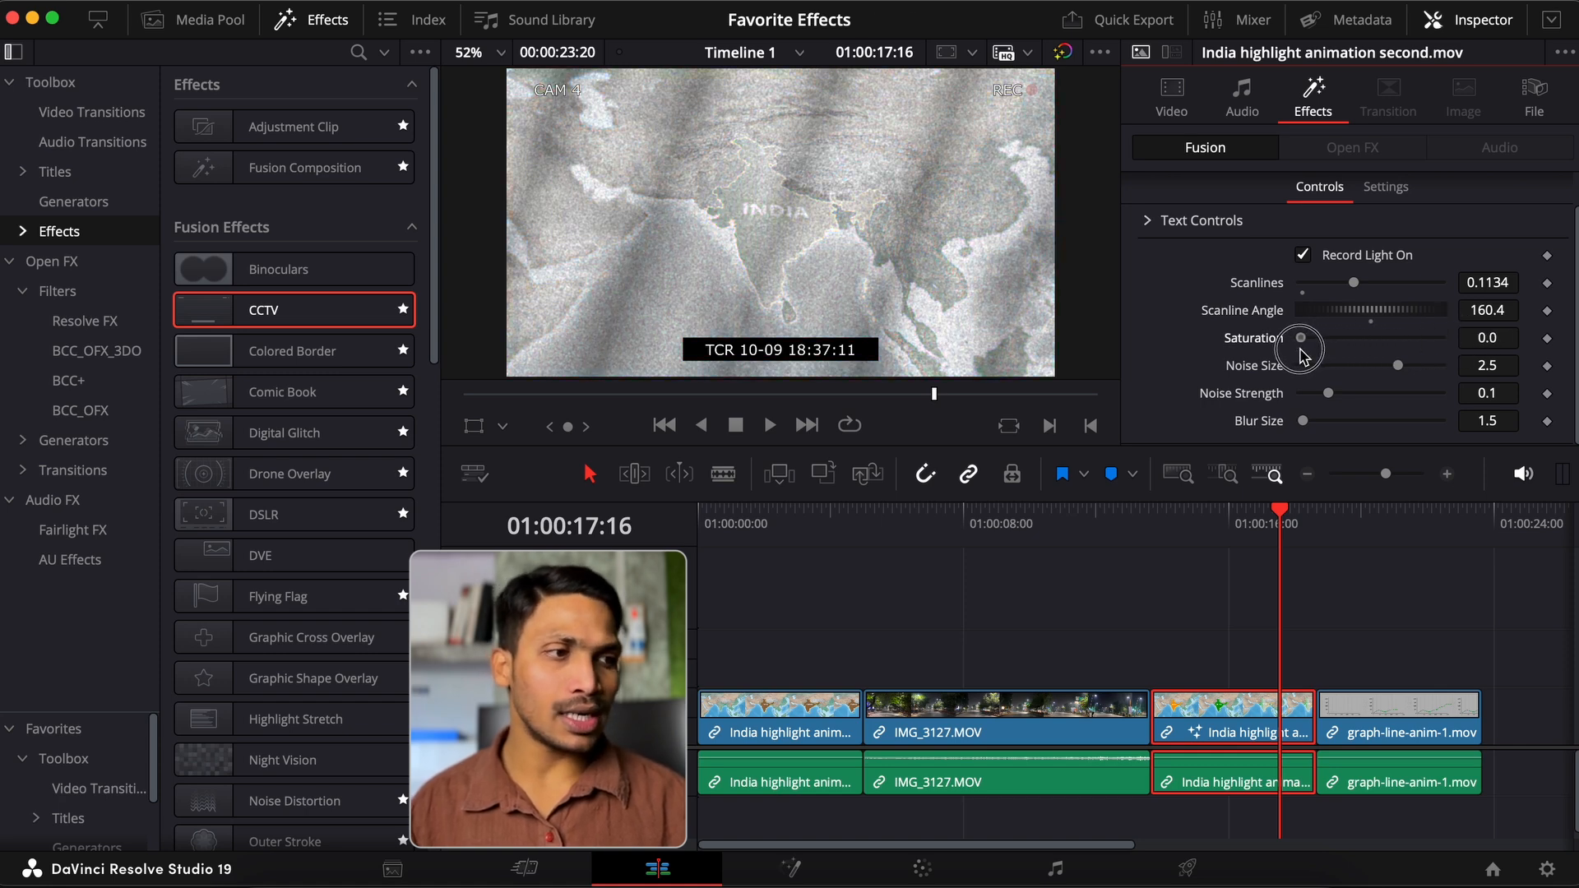
mouse_move(1398, 365)
left_mouse_down()
mouse_move(1349, 367)
mouse_move(1403, 372)
left_mouse_up()
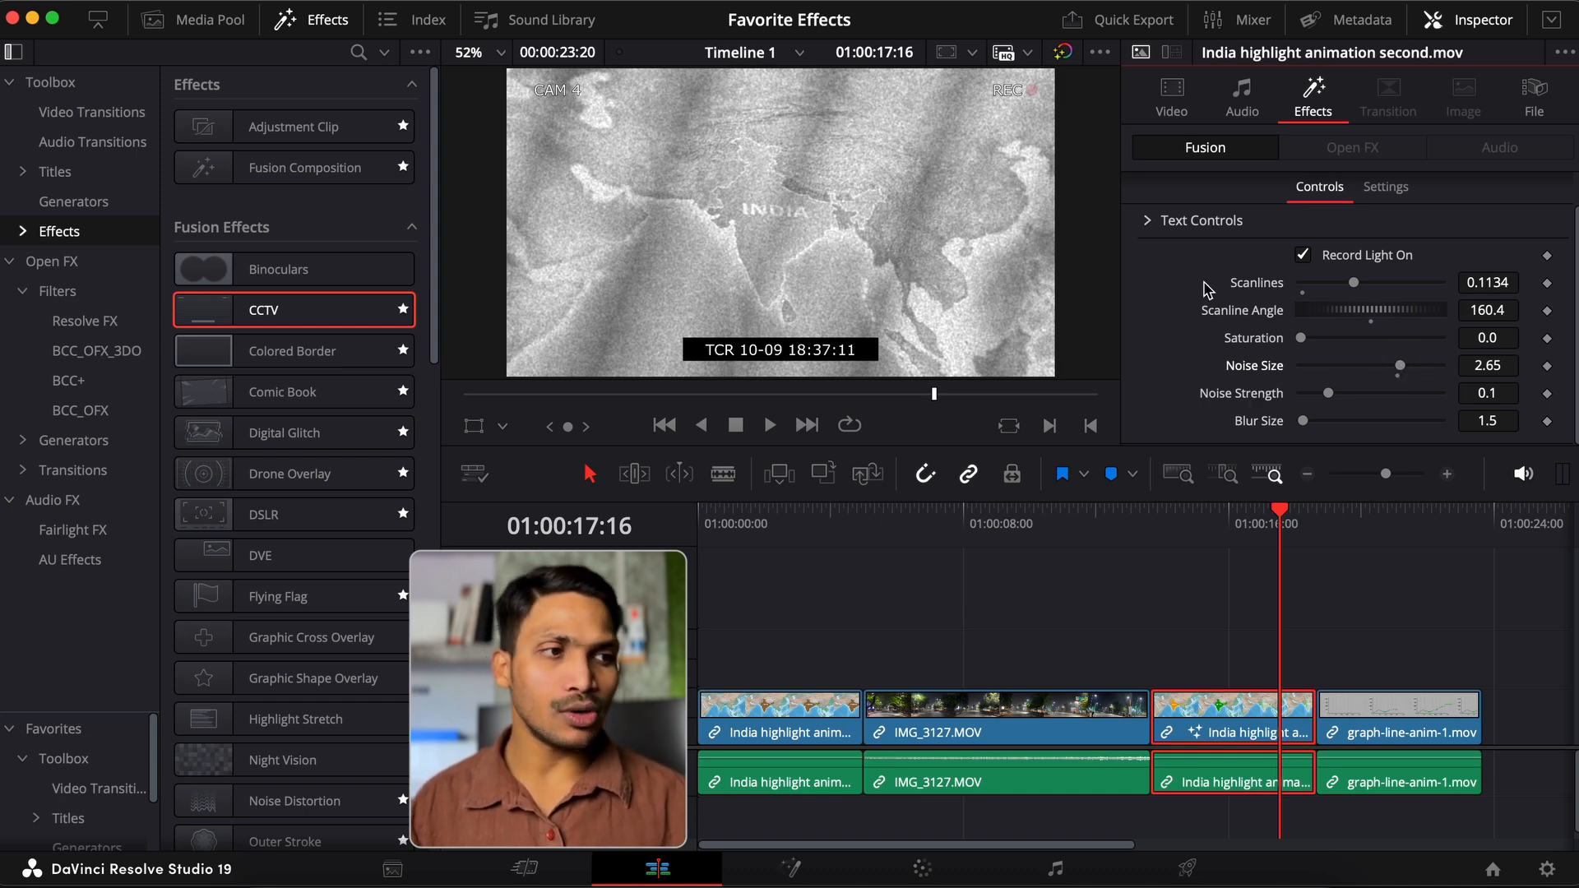
- Change the CCTV overlay's REC text to RECORDING and its camera label to CAM 2
left_click(1144, 222)
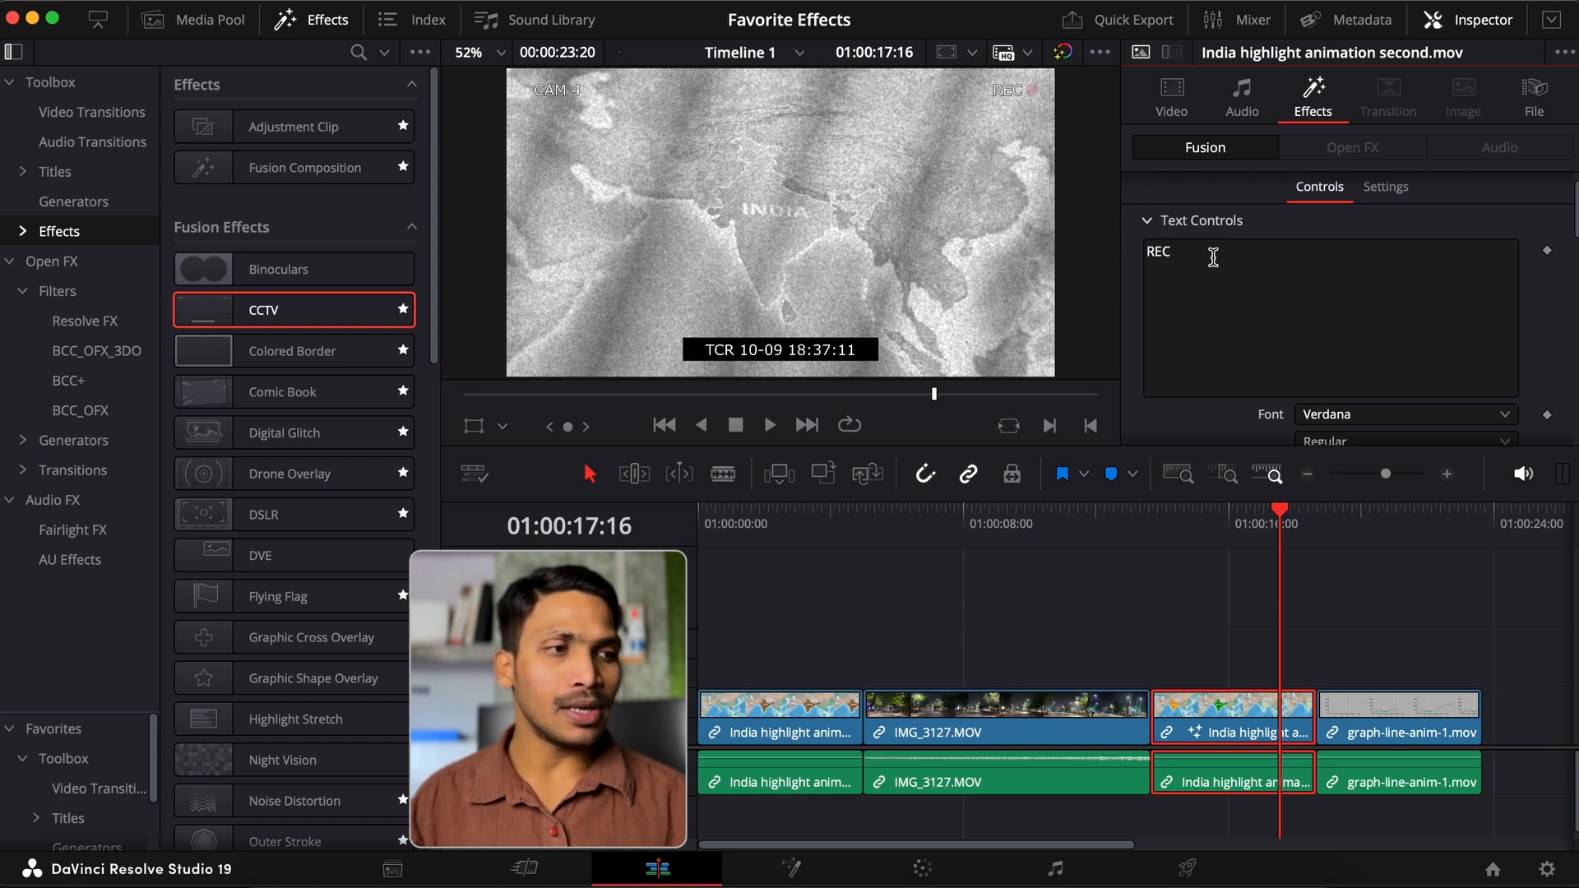
left_click(1214, 257)
type("O")
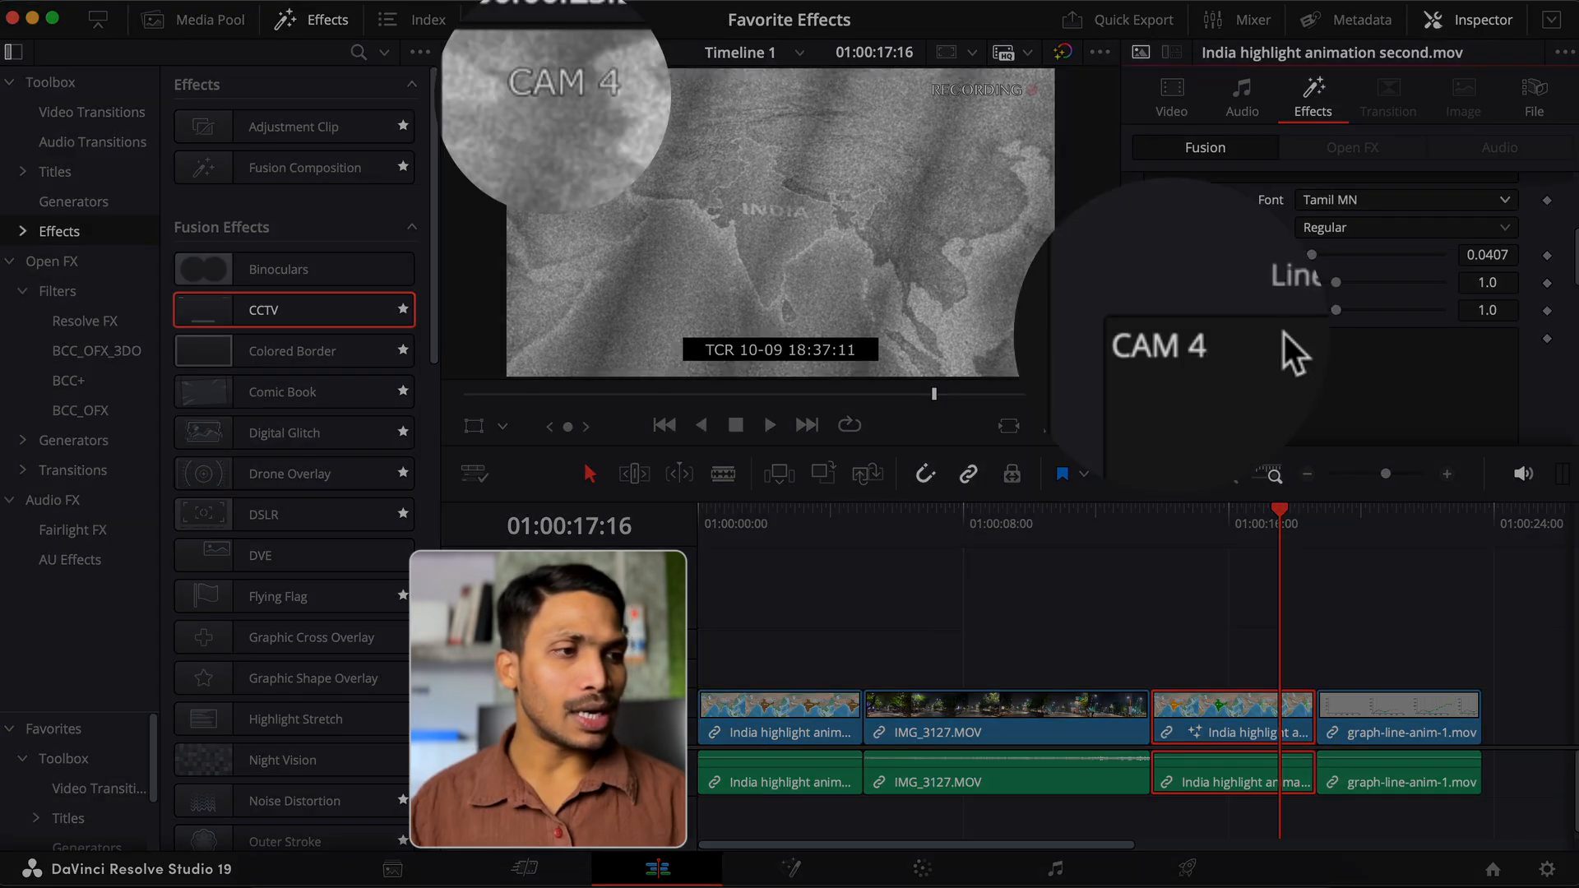
left_click(1283, 333)
key("BackSpace")
type("2")
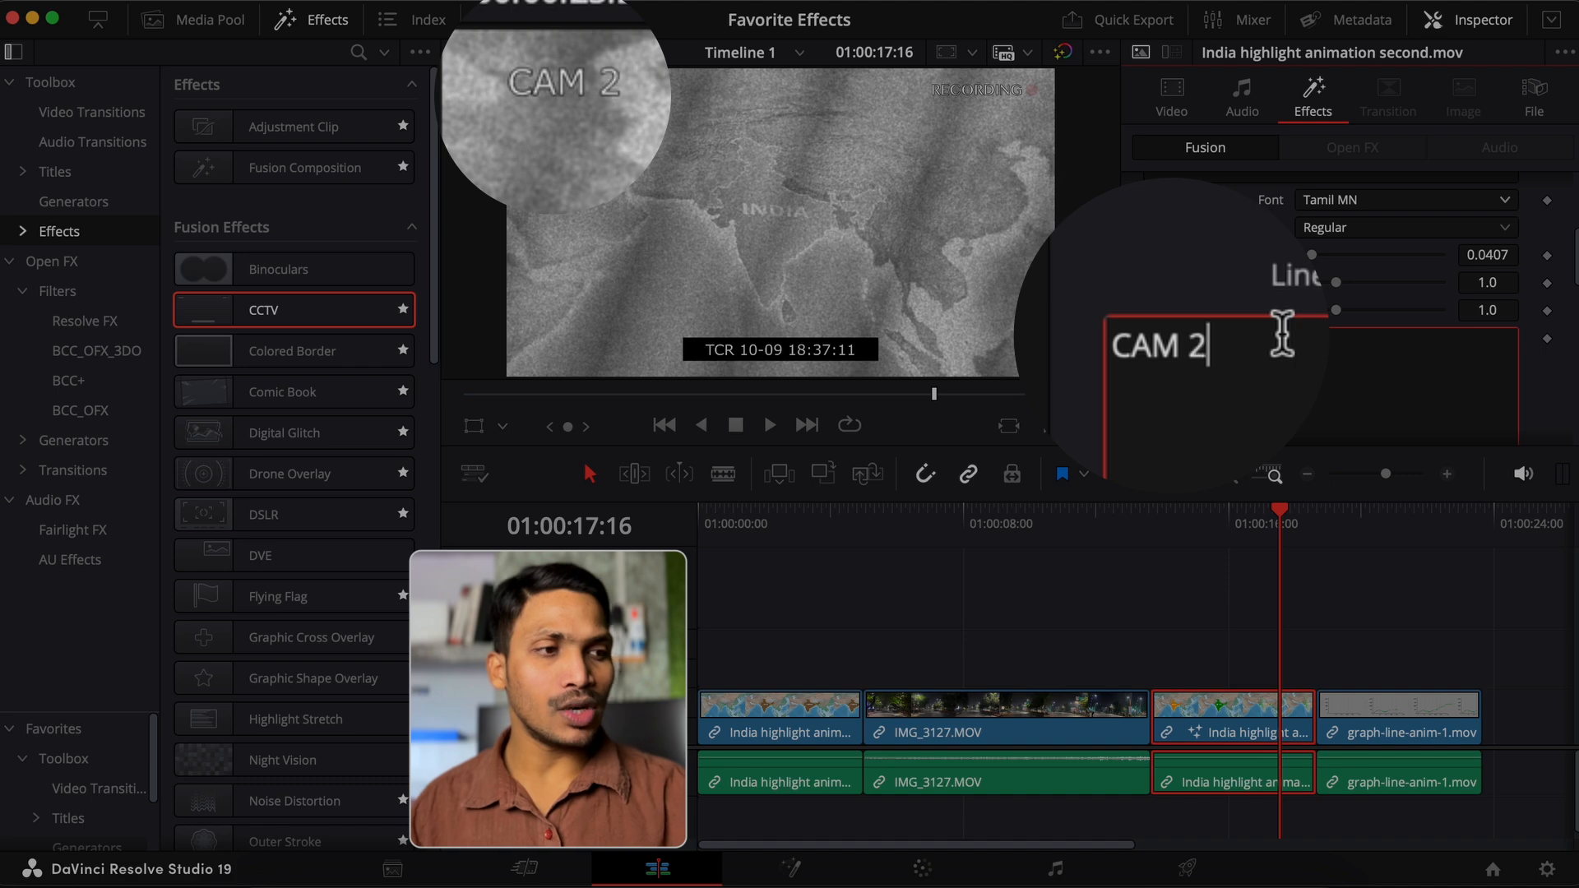
scroll(1210, 360, "down", 5)
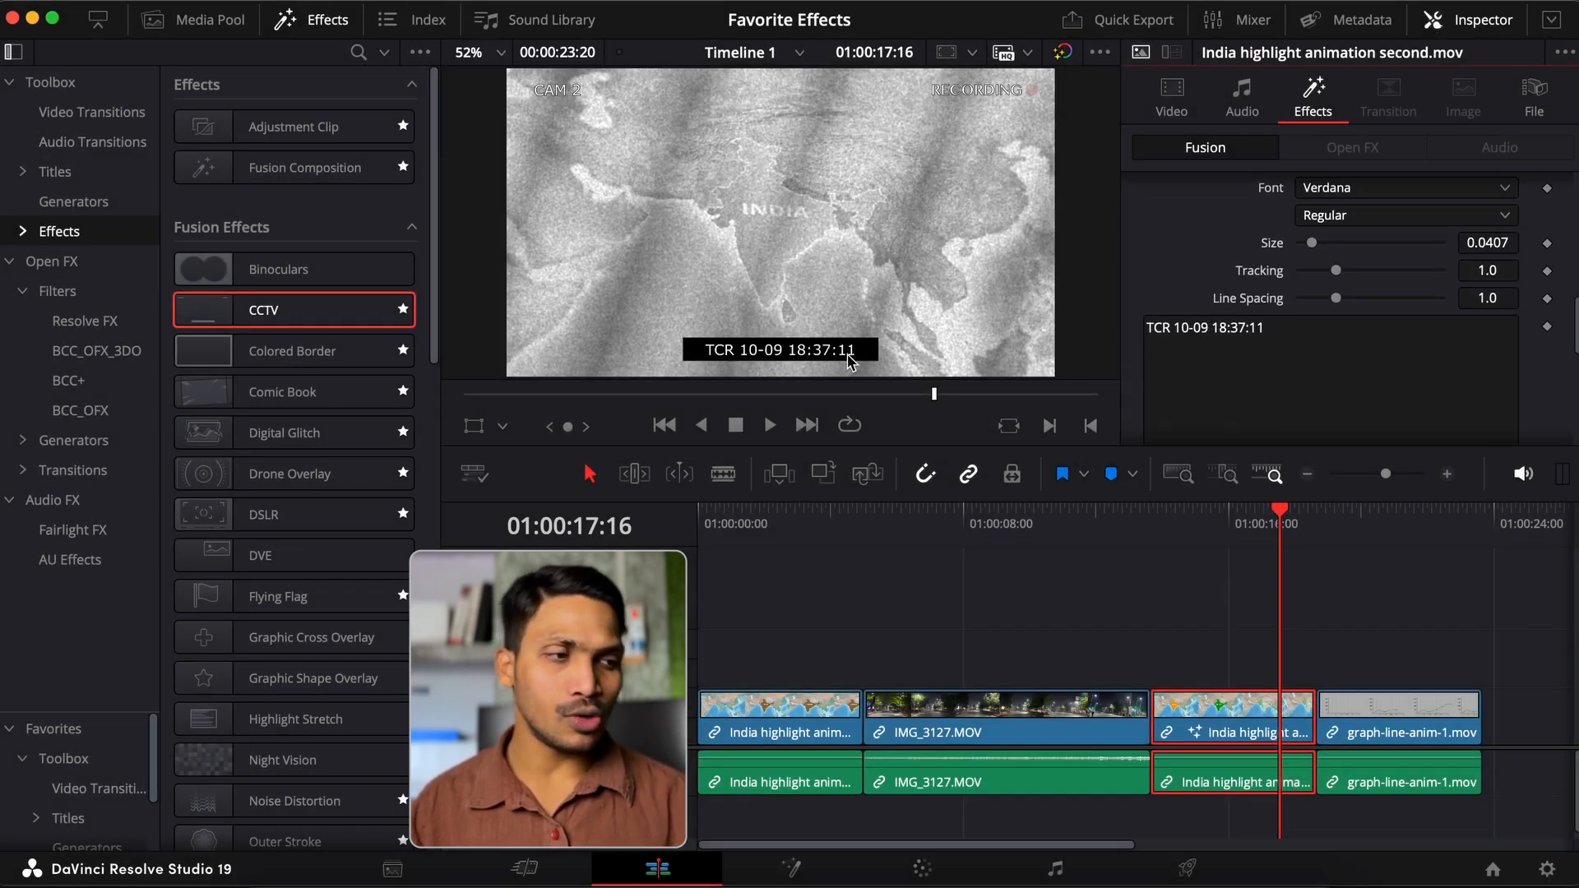
left_click(1355, 356)
scroll(1316, 352, "up", 6)
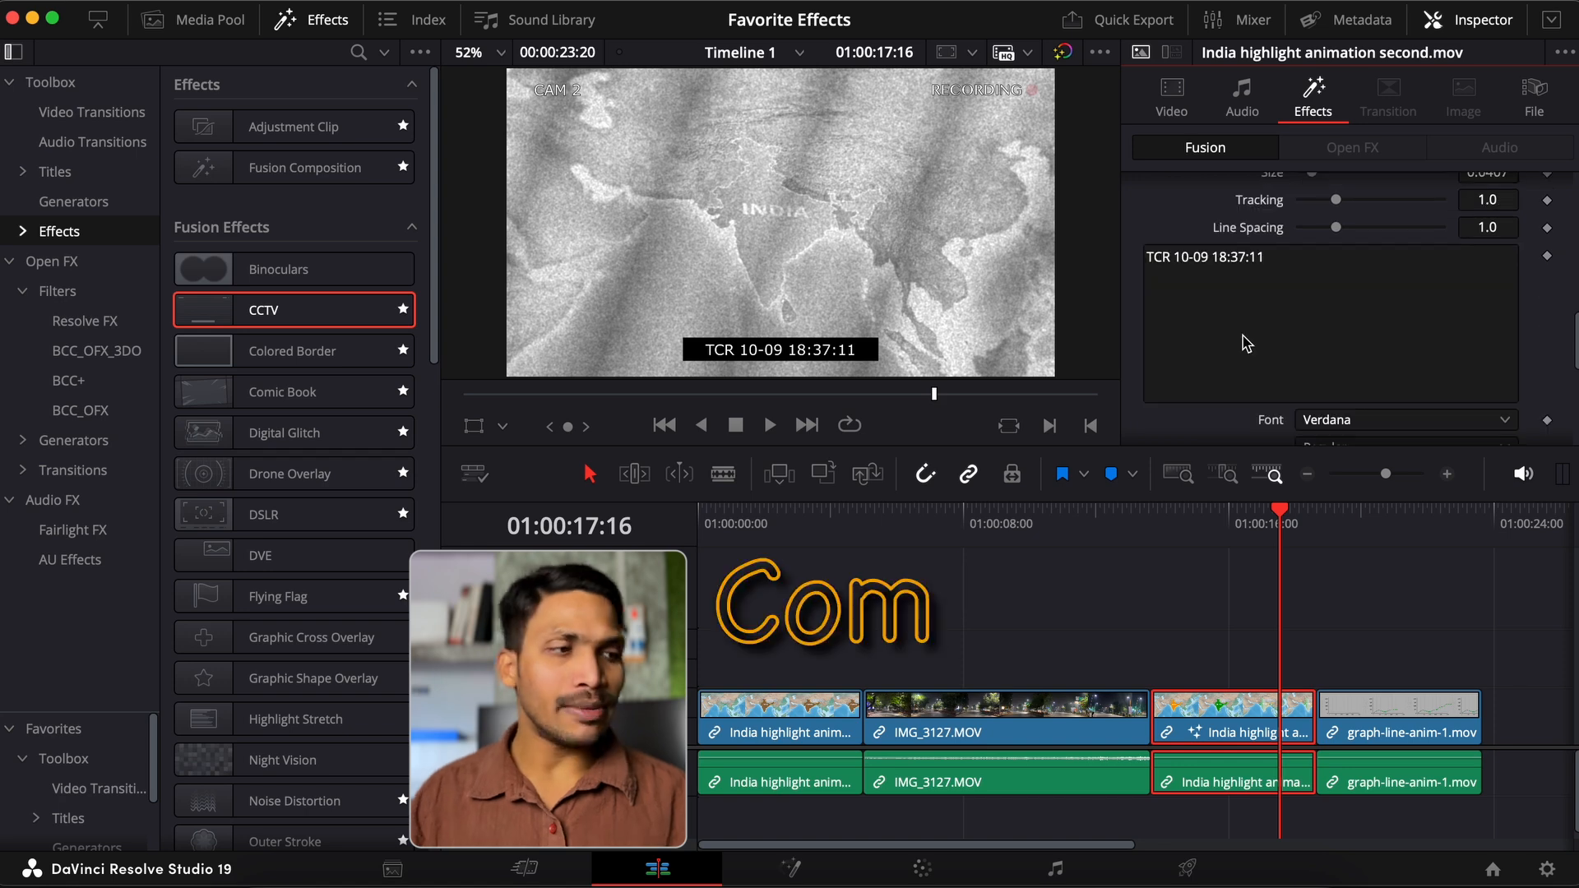
- Replace the India clip's CCTV effect with the Comic Book effect and set its Image Angle to 0
left_click(1511, 189)
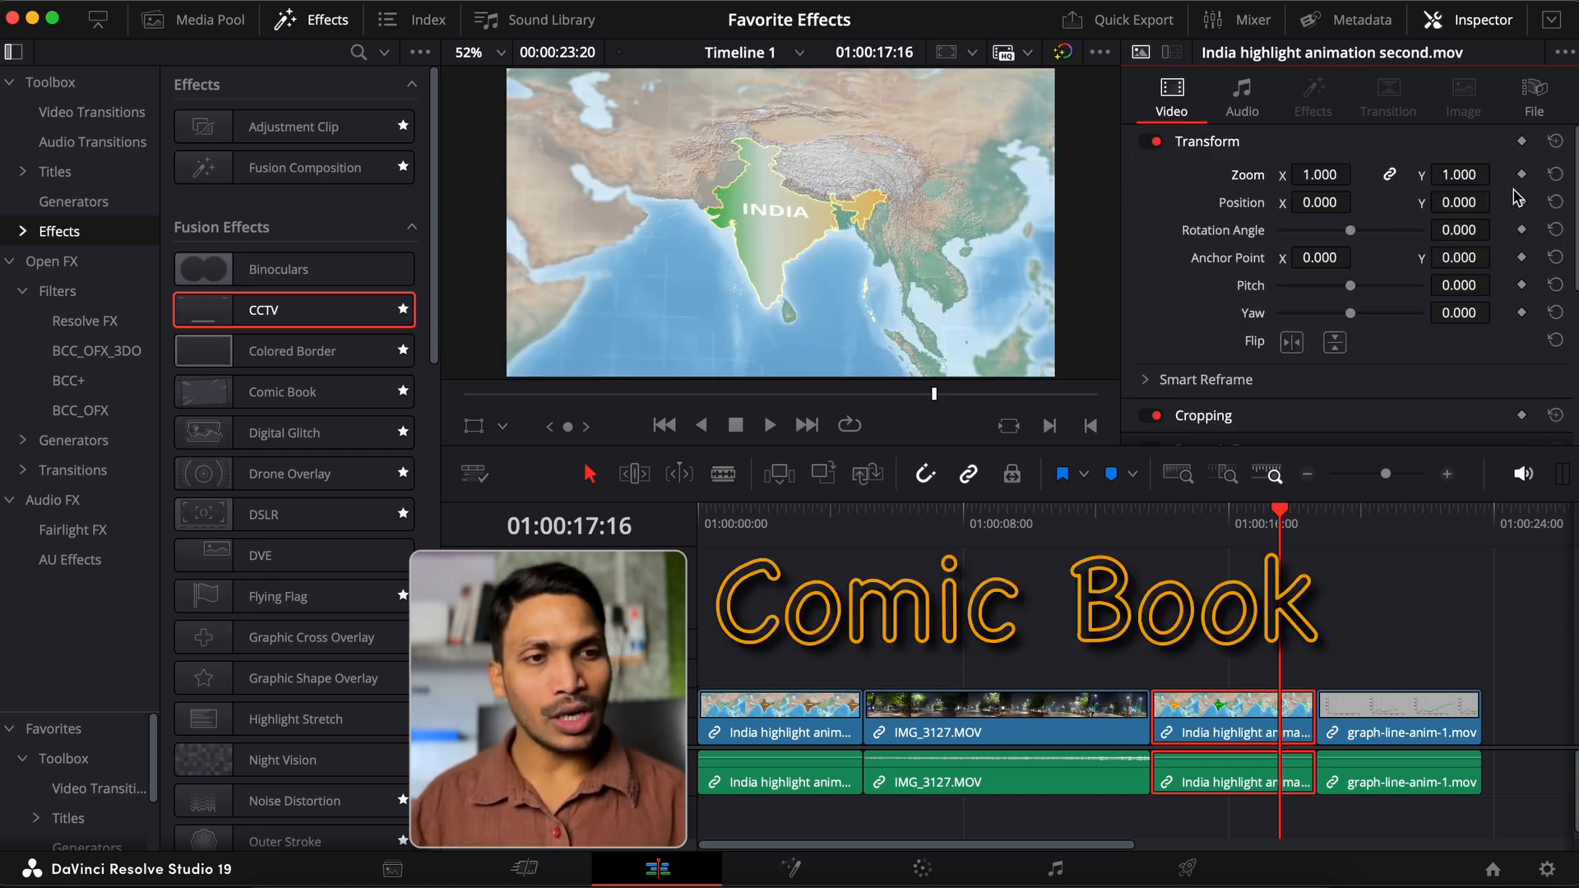
left_click_drag(233, 390, 1221, 704)
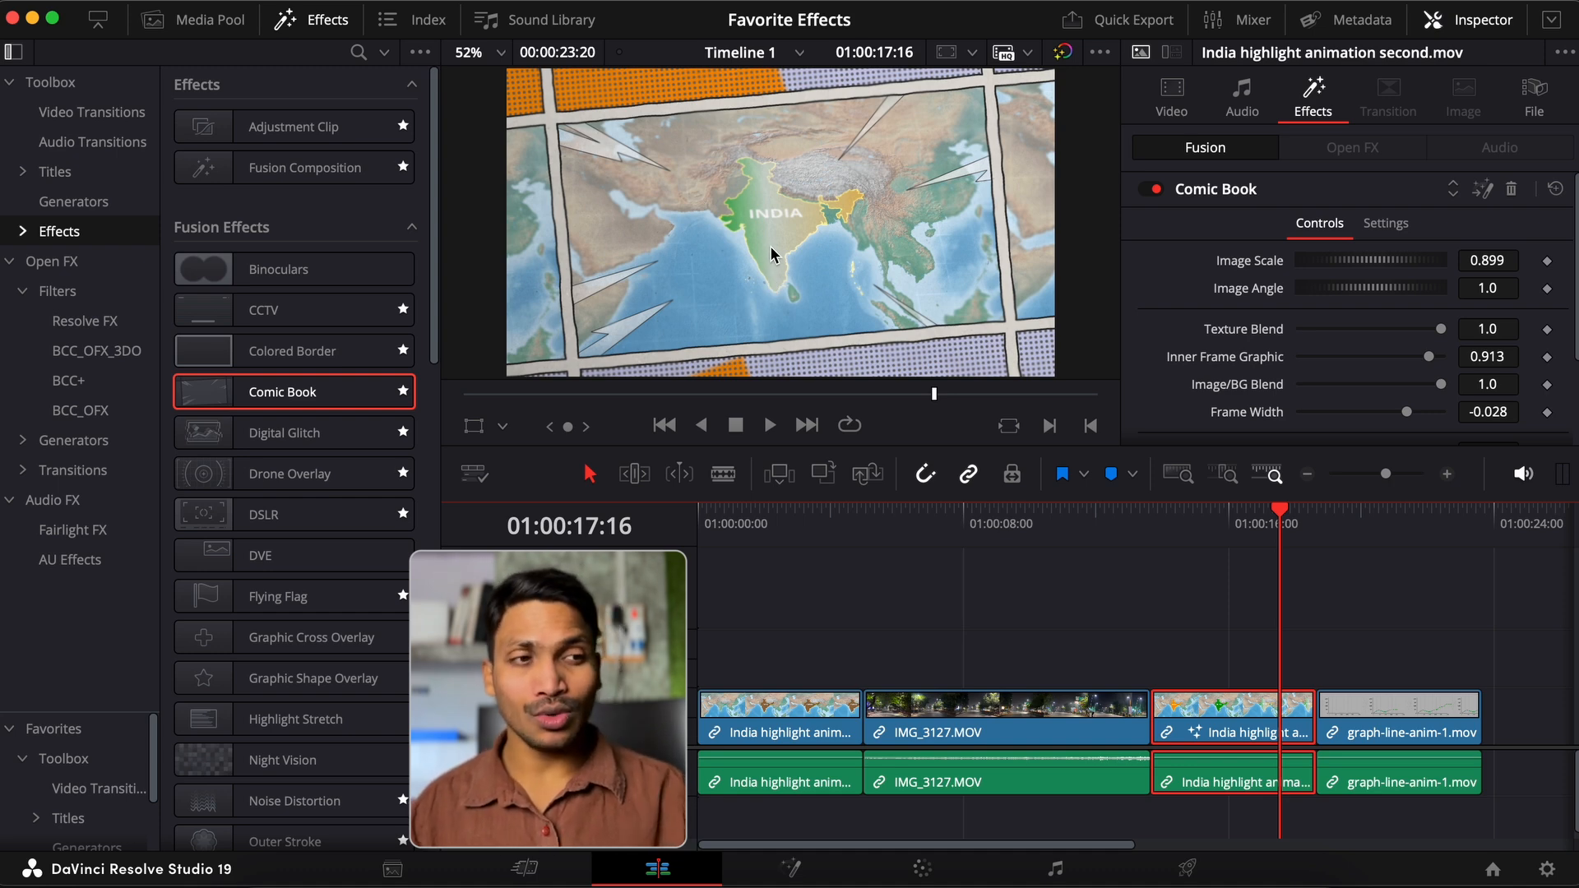
left_click(1489, 288)
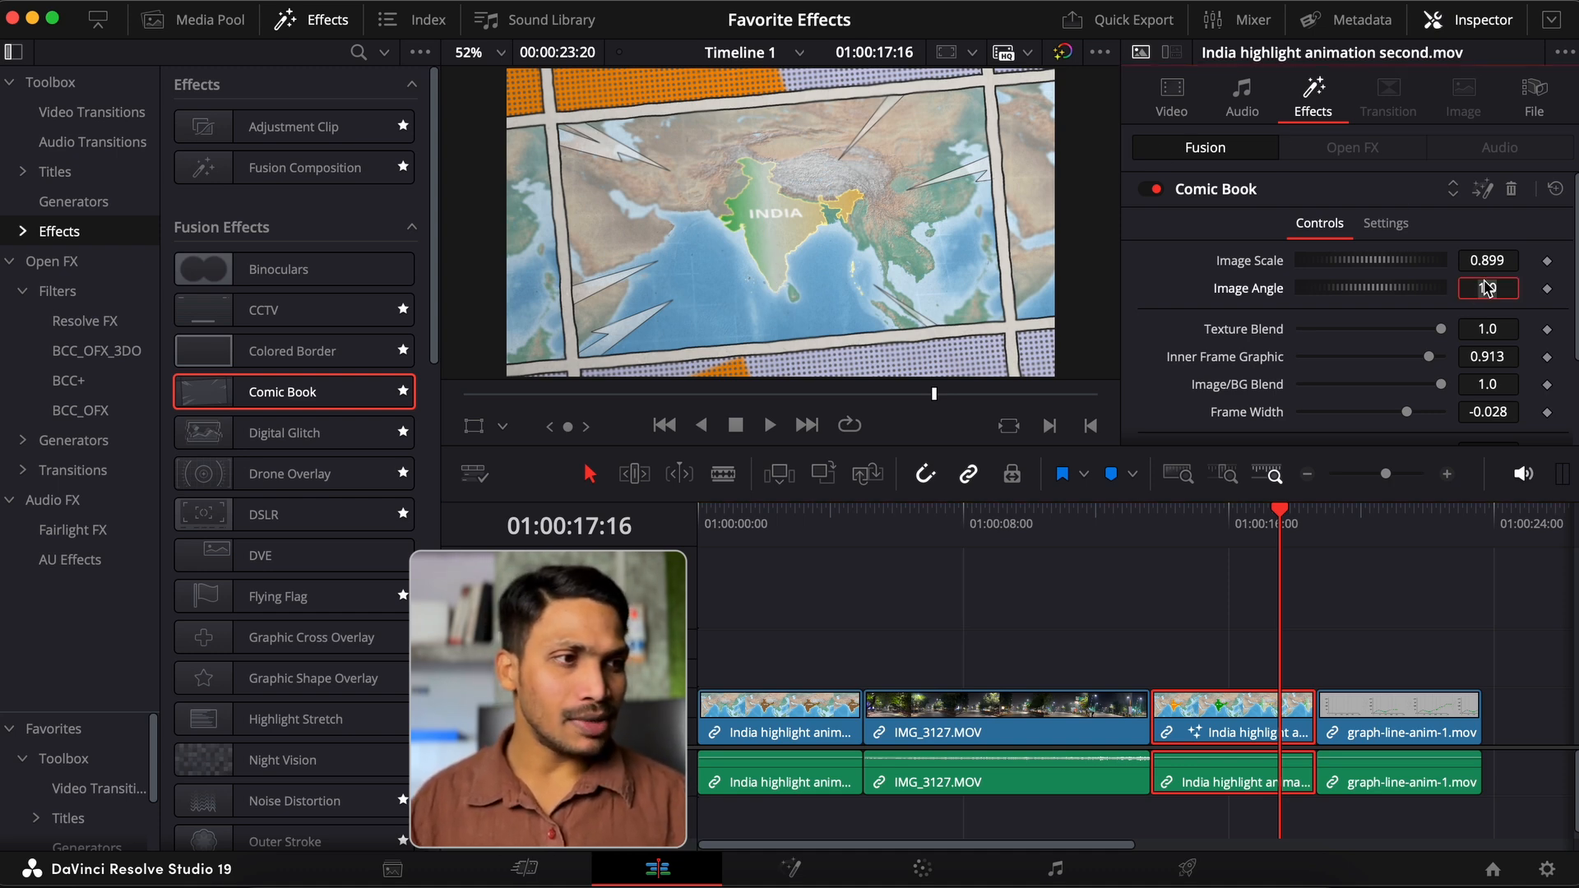
type("0")
key("Tab")
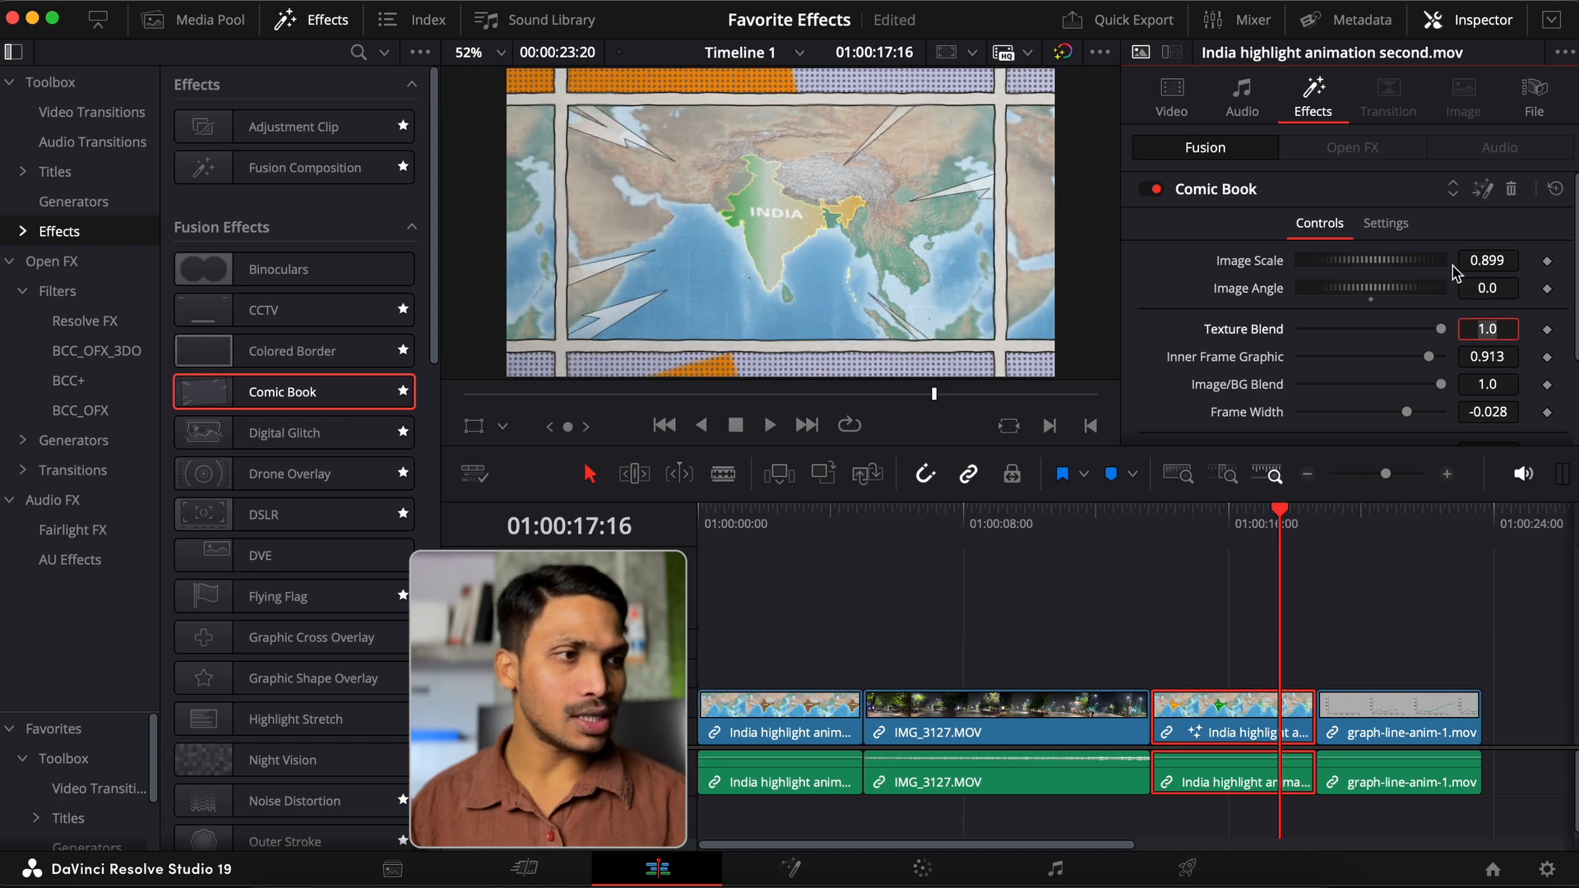
- Set the Comic Book effect's Image Scale to 1.211, Texture Blend to 0.78 and Frame Width to -0.0439
left_click_drag(1381, 271, 1428, 275)
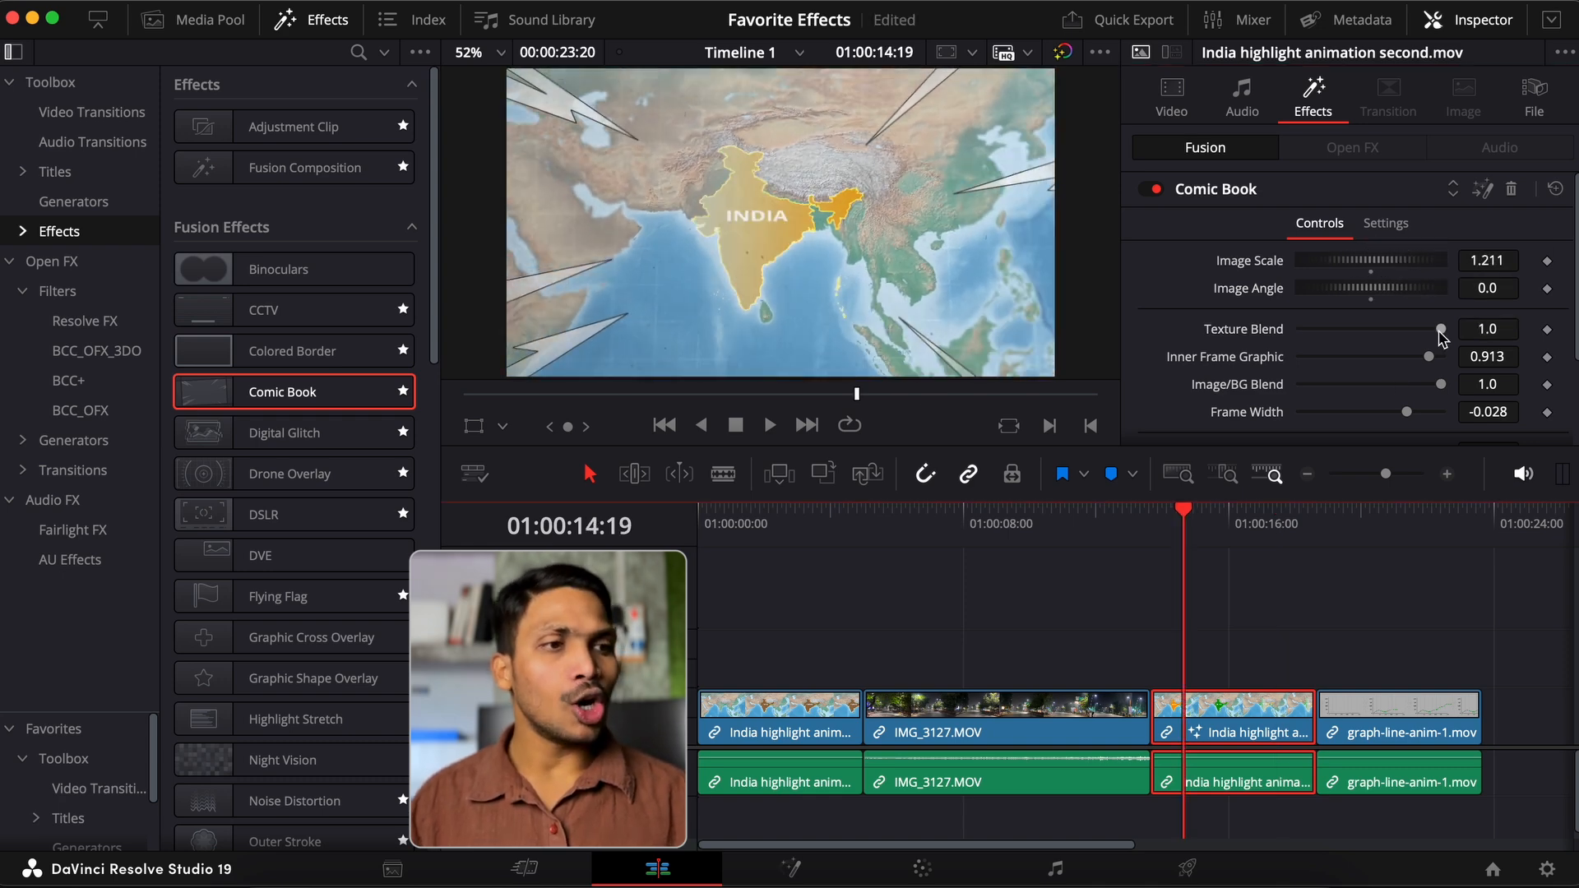
left_click_drag(1441, 329, 1382, 306)
scroll(1411, 342, "down", 1)
scroll(1410, 341, "down", 2)
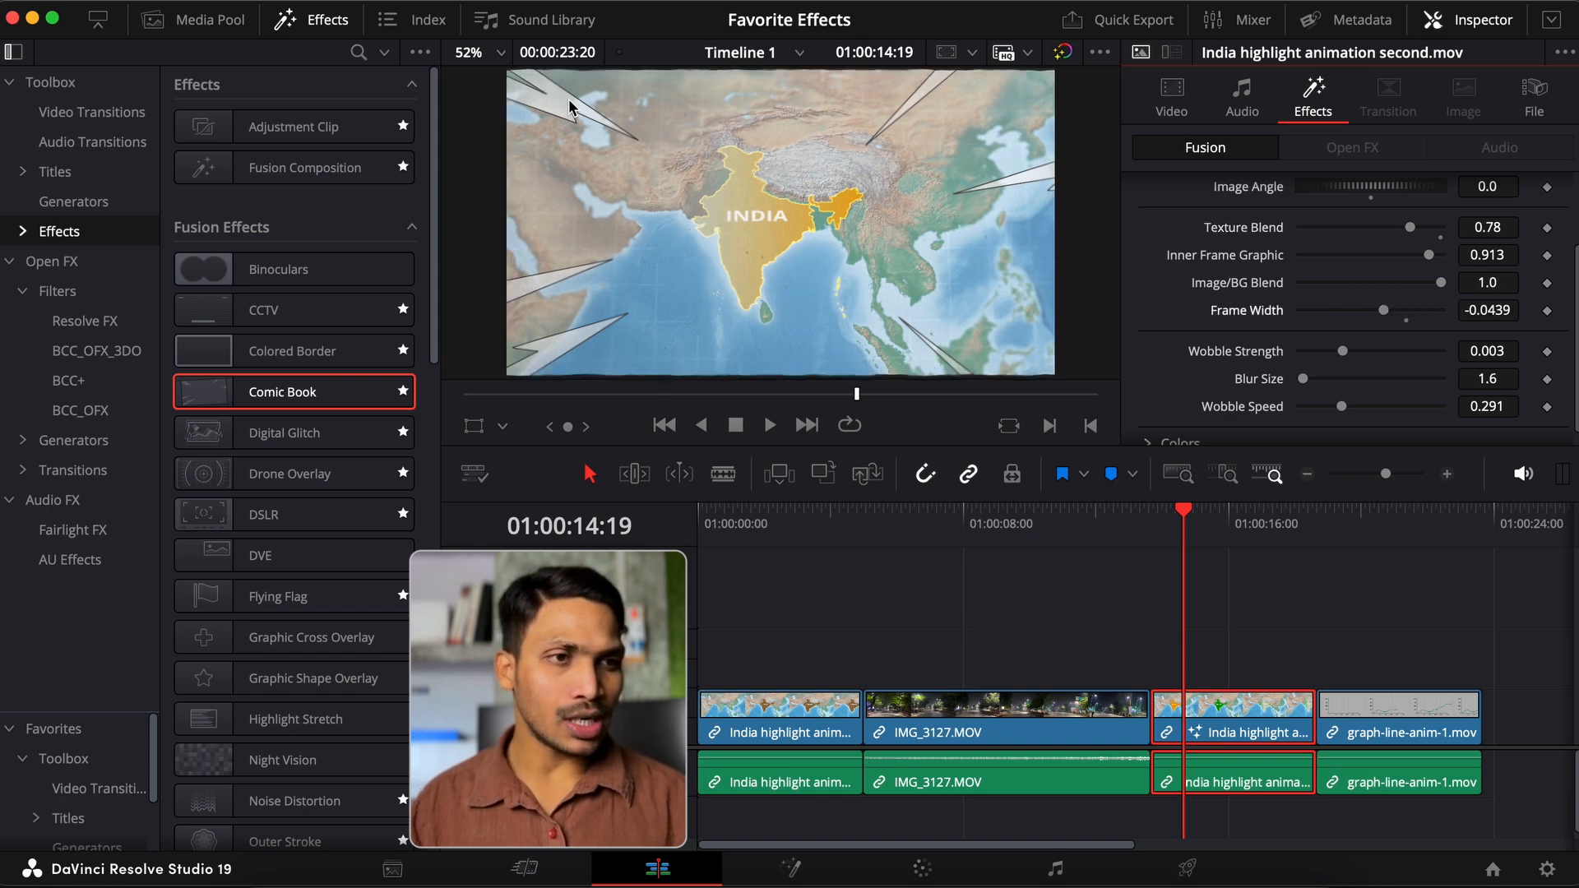
- Set the Comic Book effect's Frame Color to bright red
scroll(1399, 325, "down", 1)
left_click(1201, 420)
scroll(1283, 395, "down", 5)
scroll(1345, 345, "up", 2)
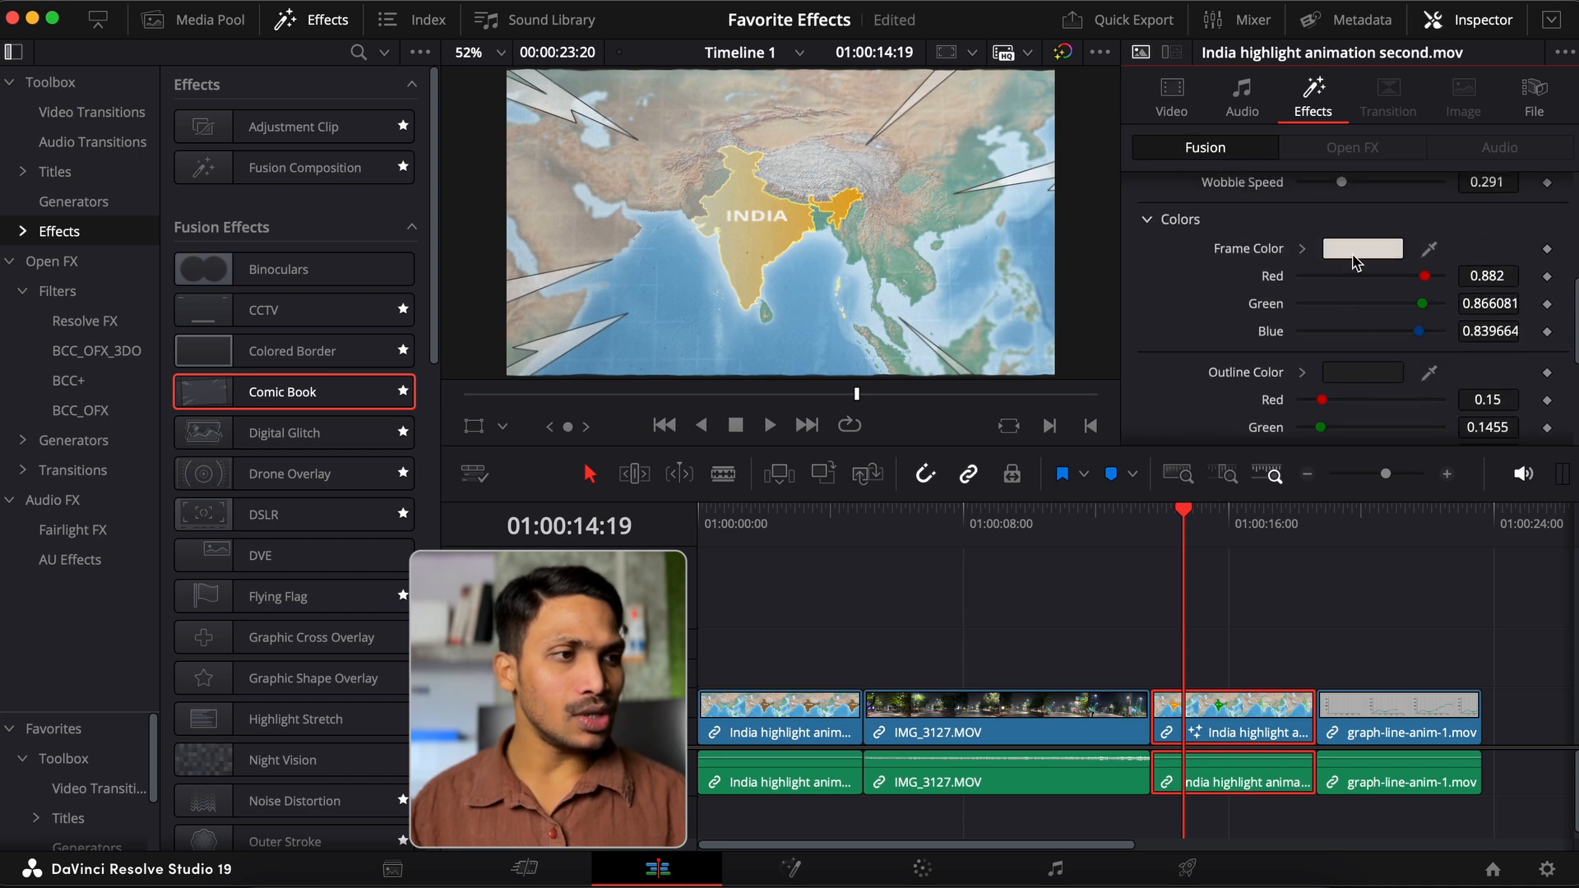
left_click(1351, 256)
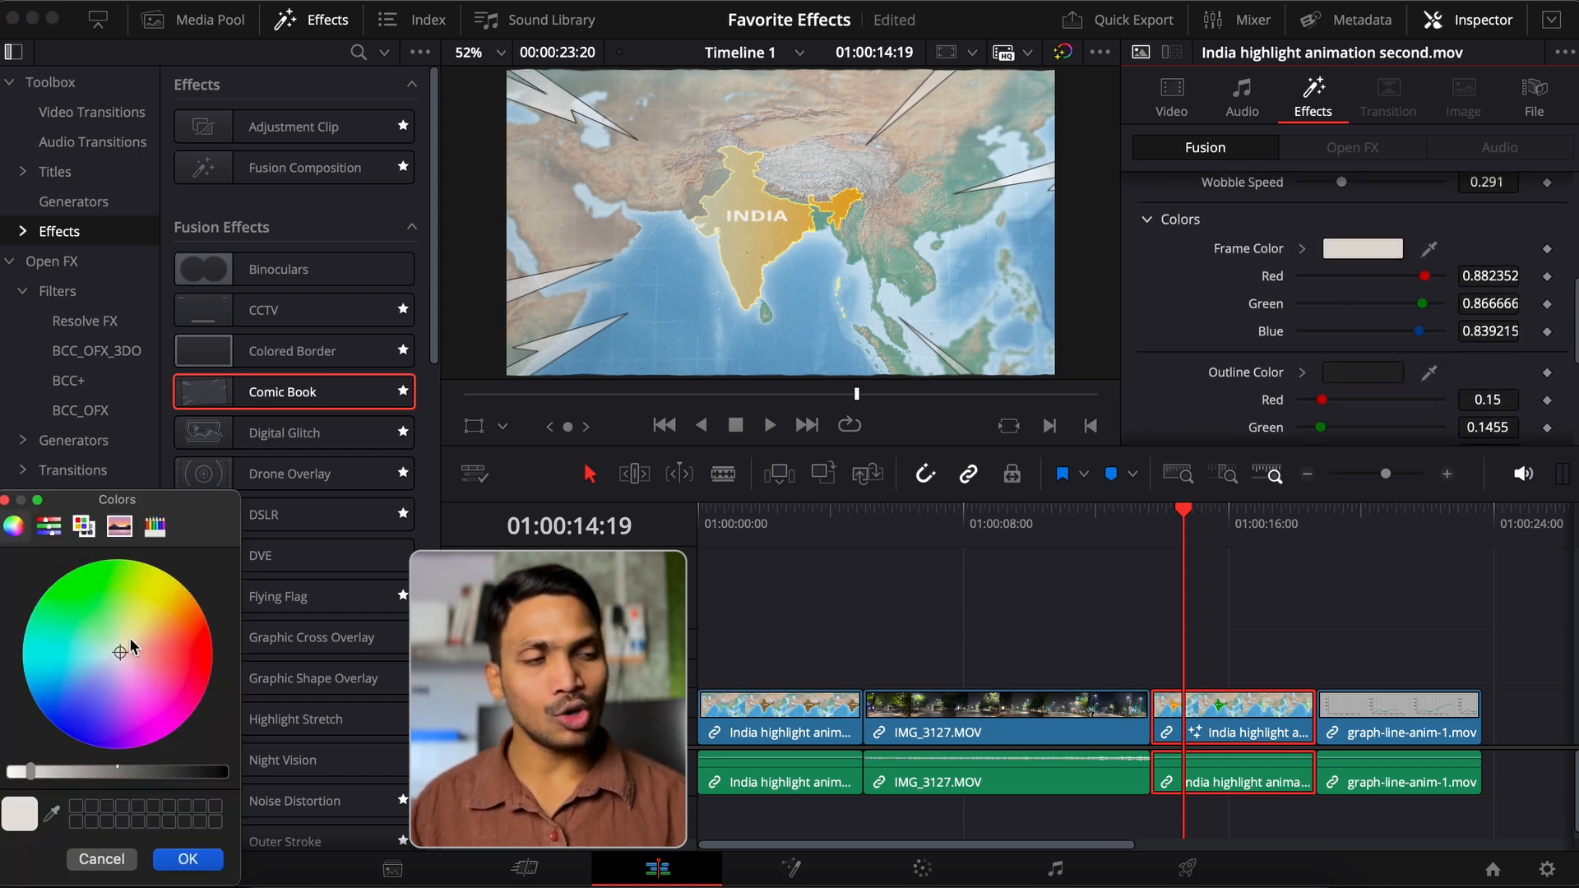
left_click_drag(123, 645, 244, 670)
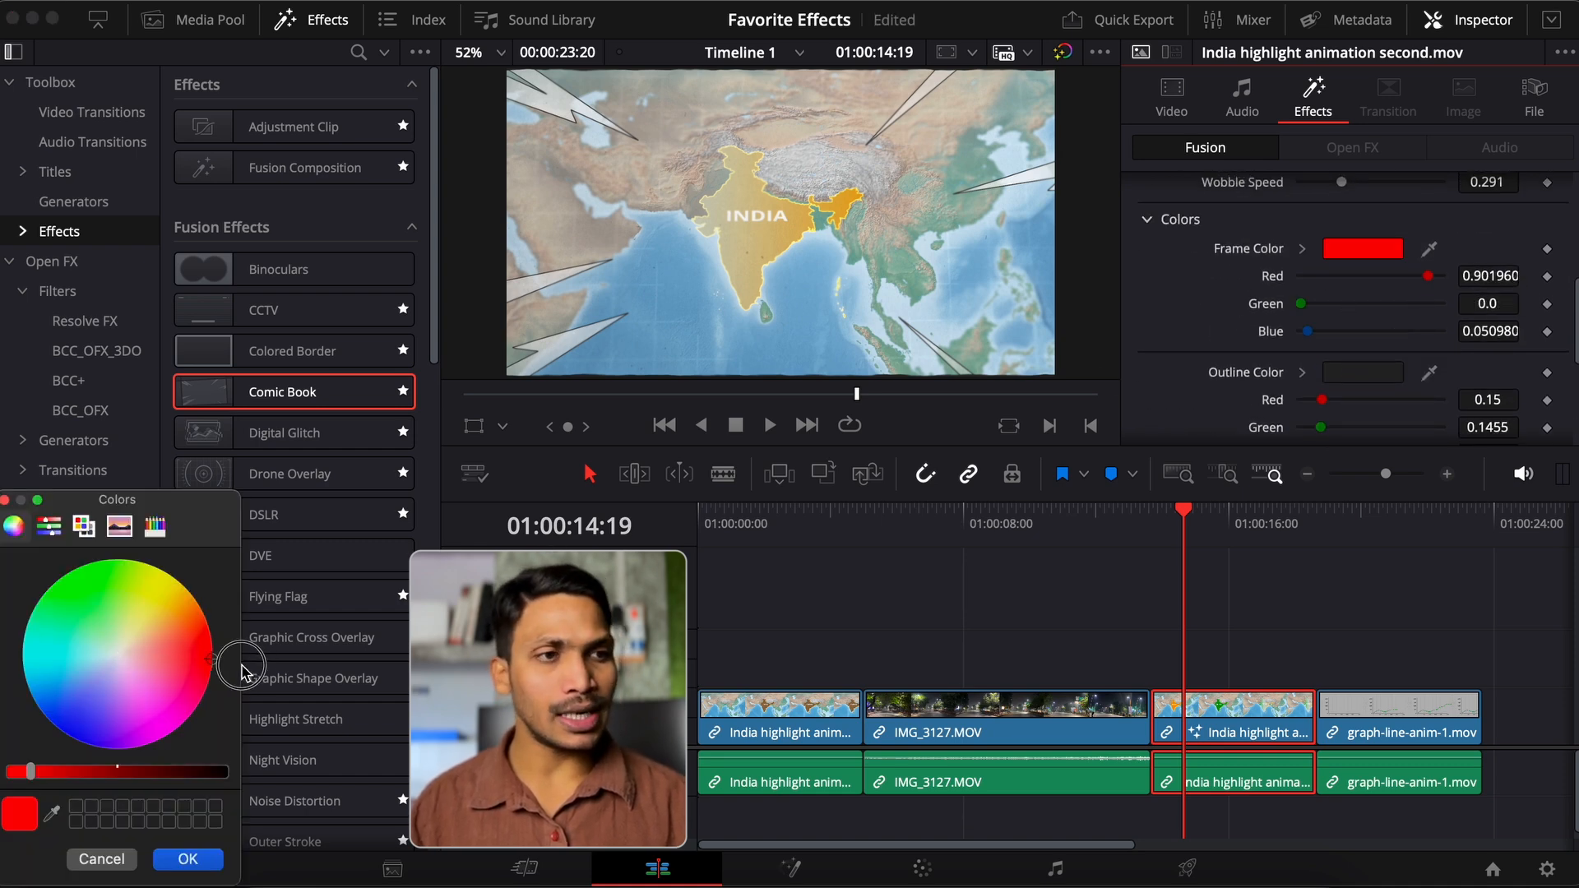
left_click(188, 859)
- Set the Comic Book effect's Image Scale to 1.037 and look through its remaining colour settings
scroll(1351, 256, "up", 4)
mouse_move(1380, 229)
left_mouse_down()
mouse_move(1343, 219)
mouse_move(1357, 225)
left_mouse_up()
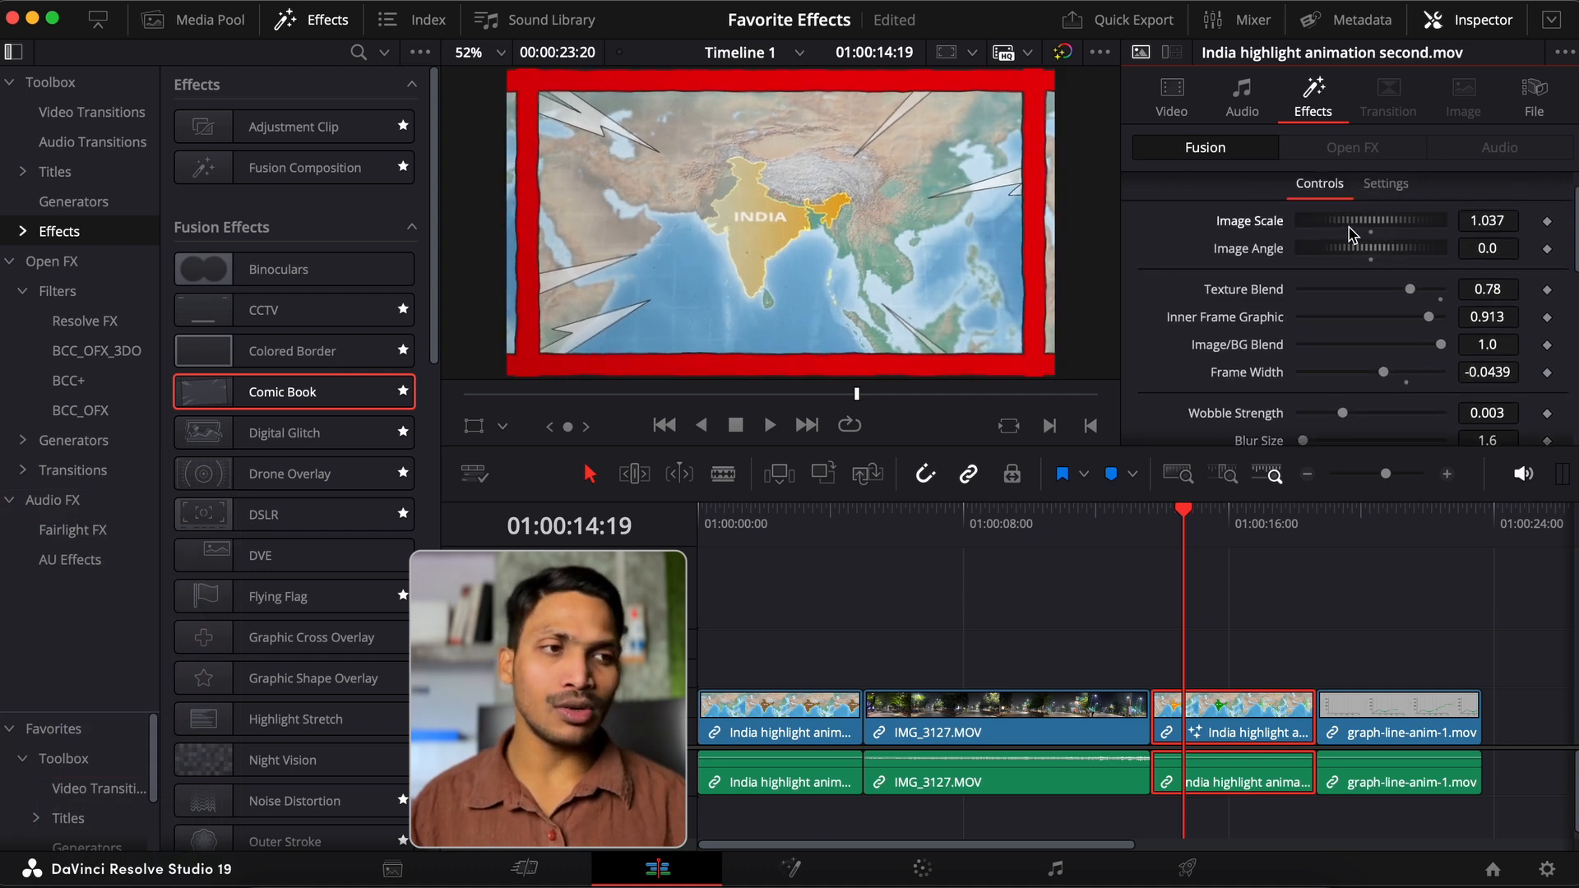
scroll(1469, 326, "down", 5)
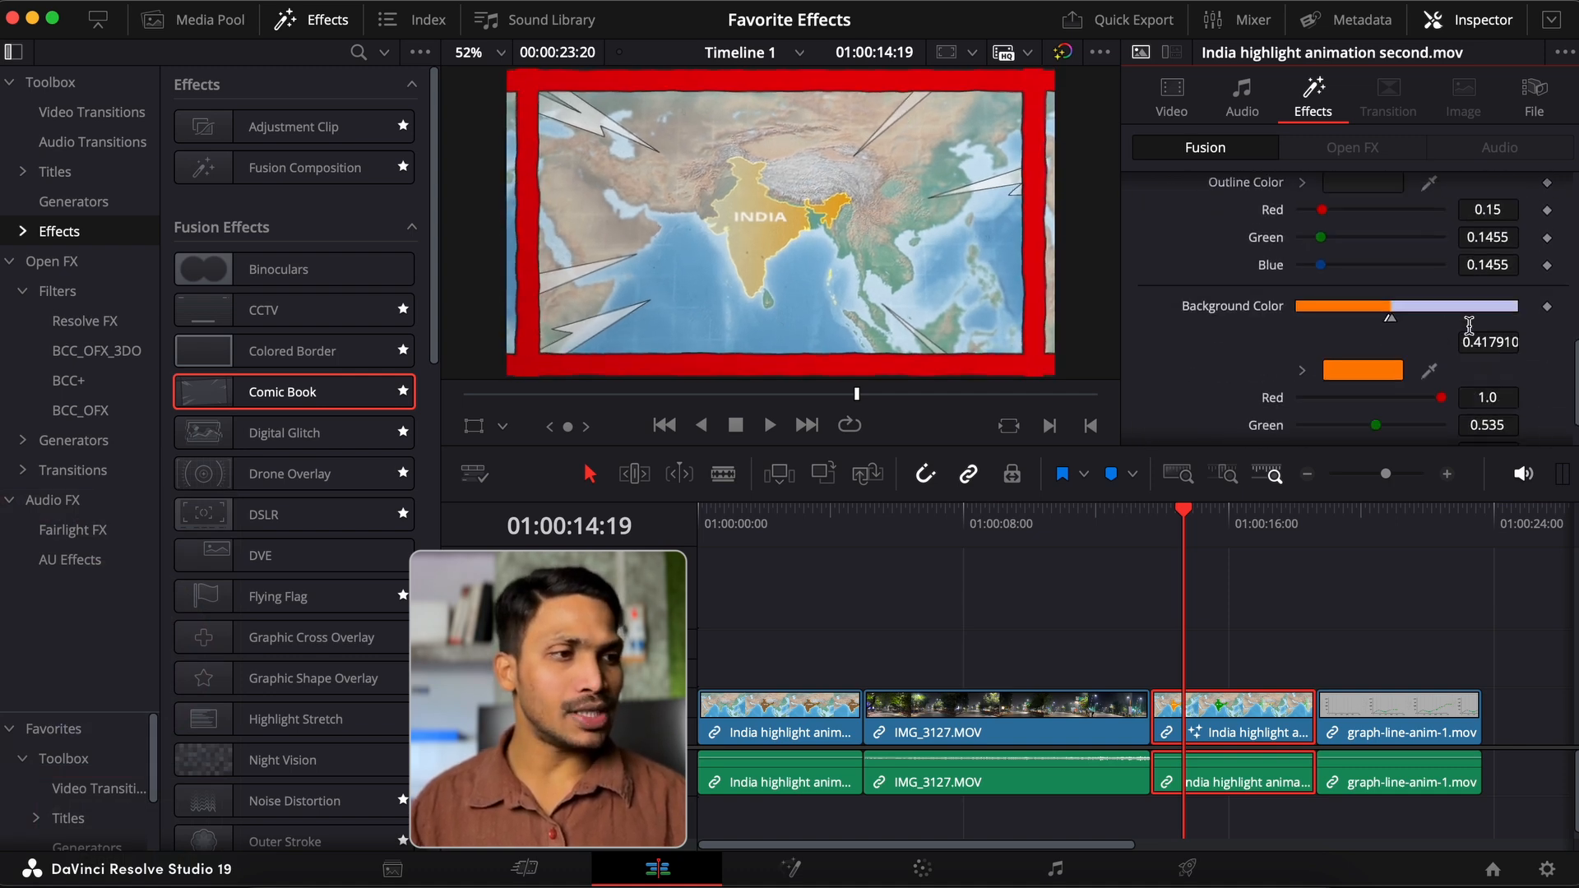
scroll(1469, 326, "up", 8)
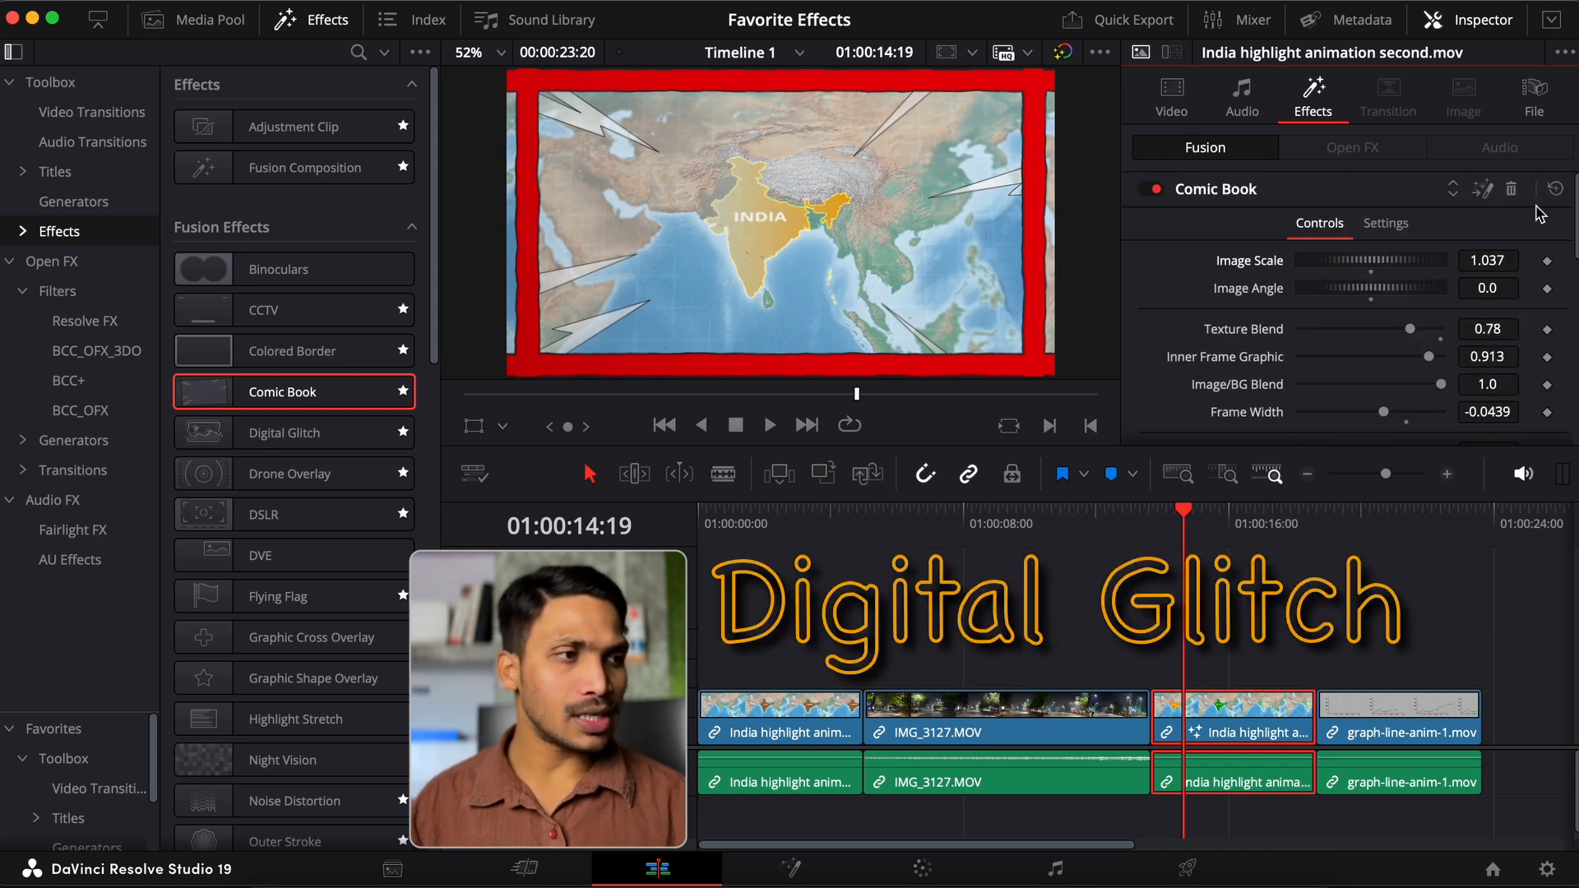
- Replace the second India clip's Comic Book effect with Digital Glitch and preview it
left_click(1511, 189)
left_click_drag(284, 433, 1207, 714)
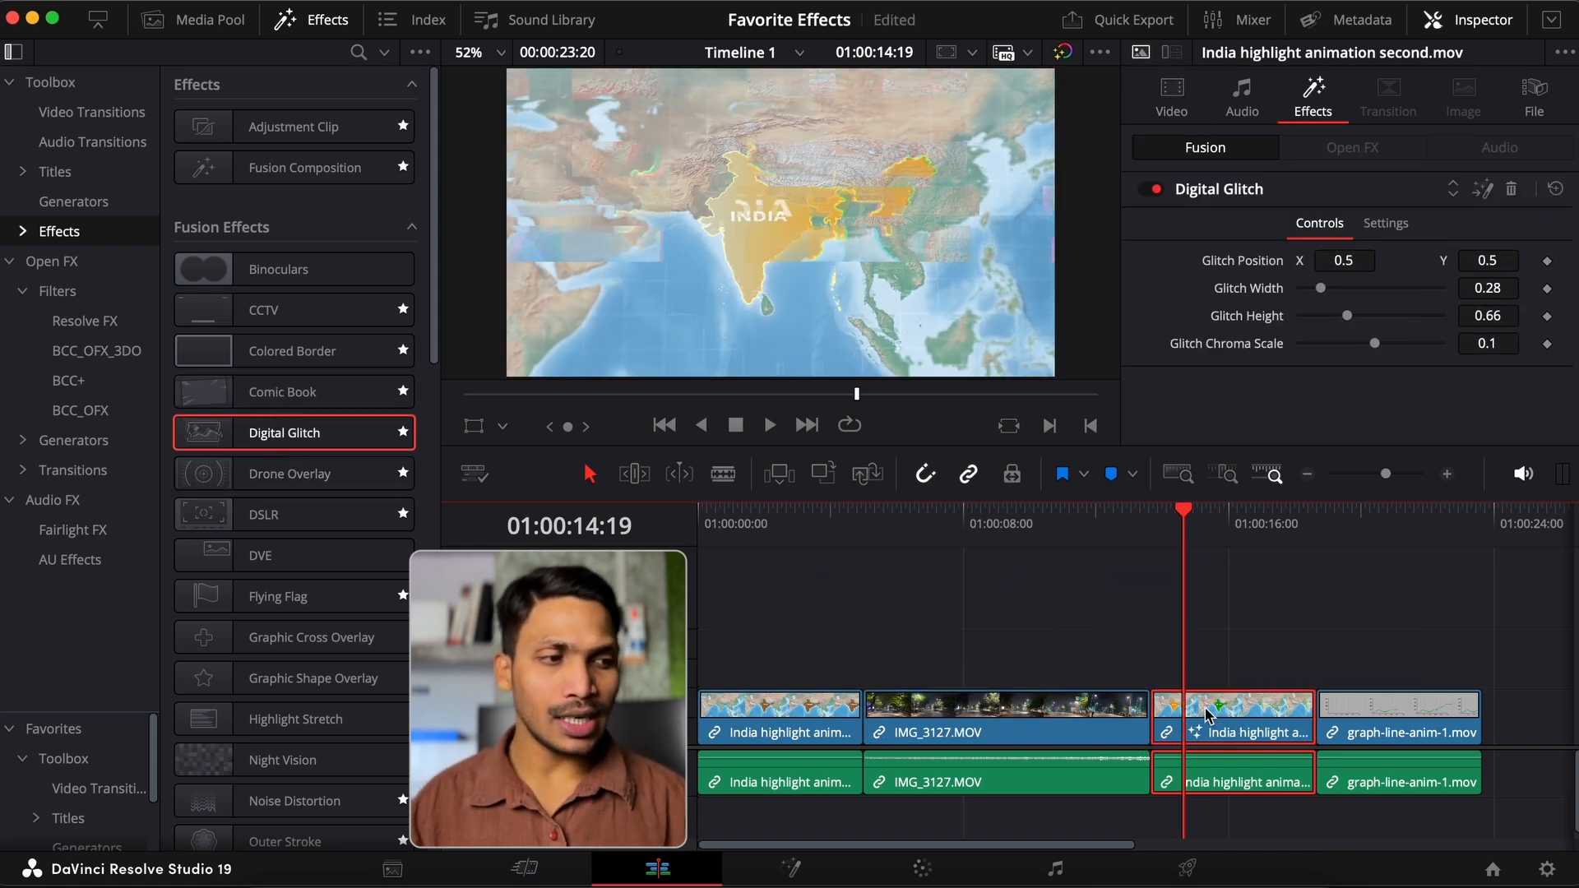
key("space")
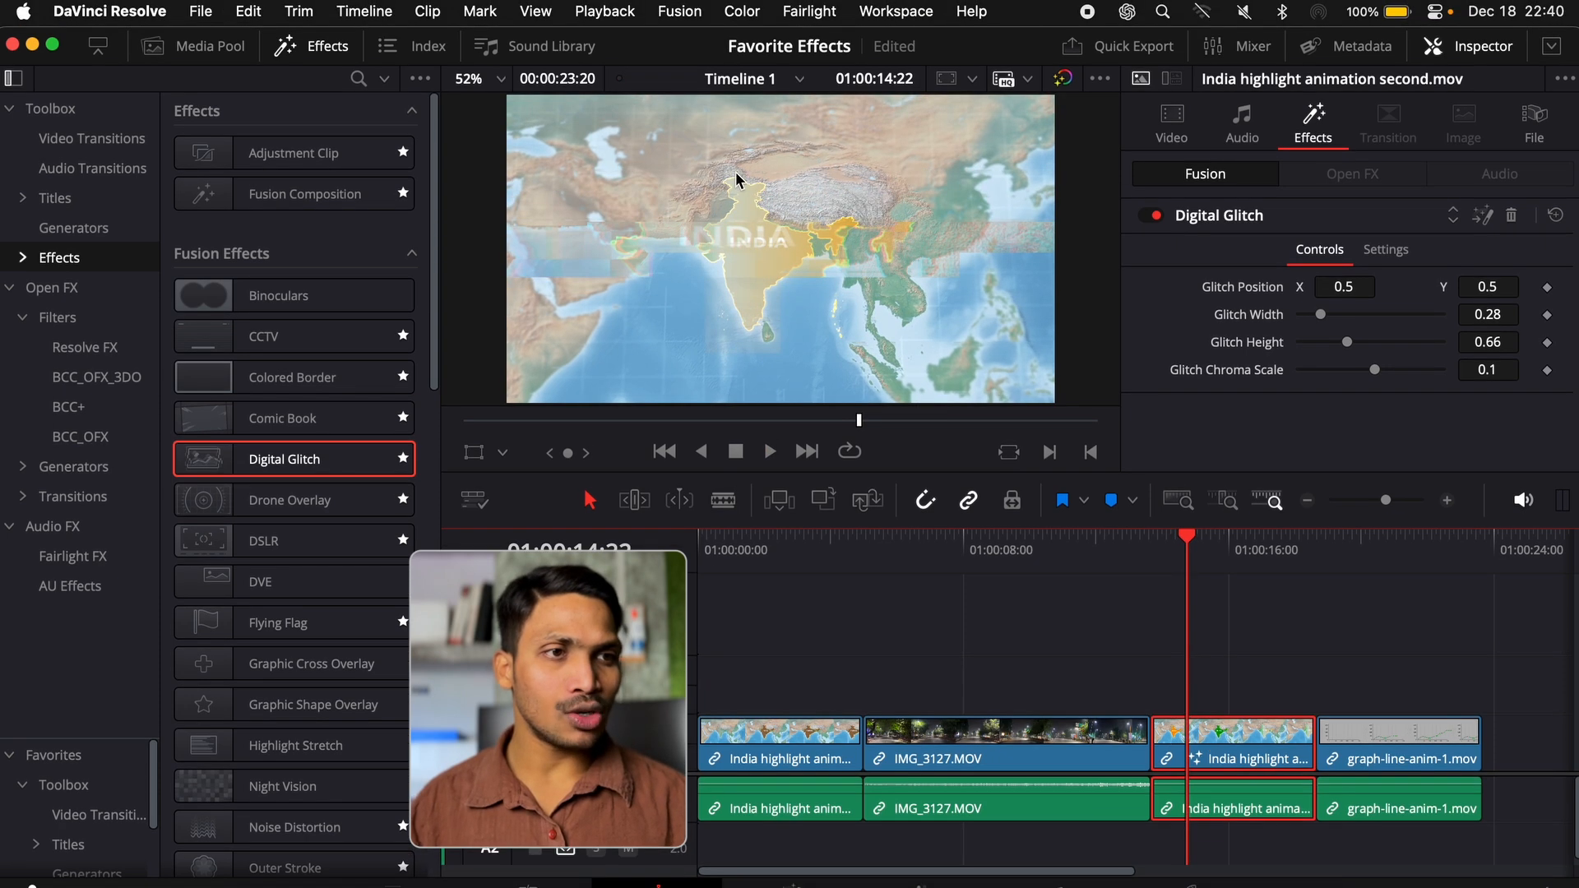
- Set the timeline playback resolution to Half
left_click(607, 10)
mouse_move(640, 108)
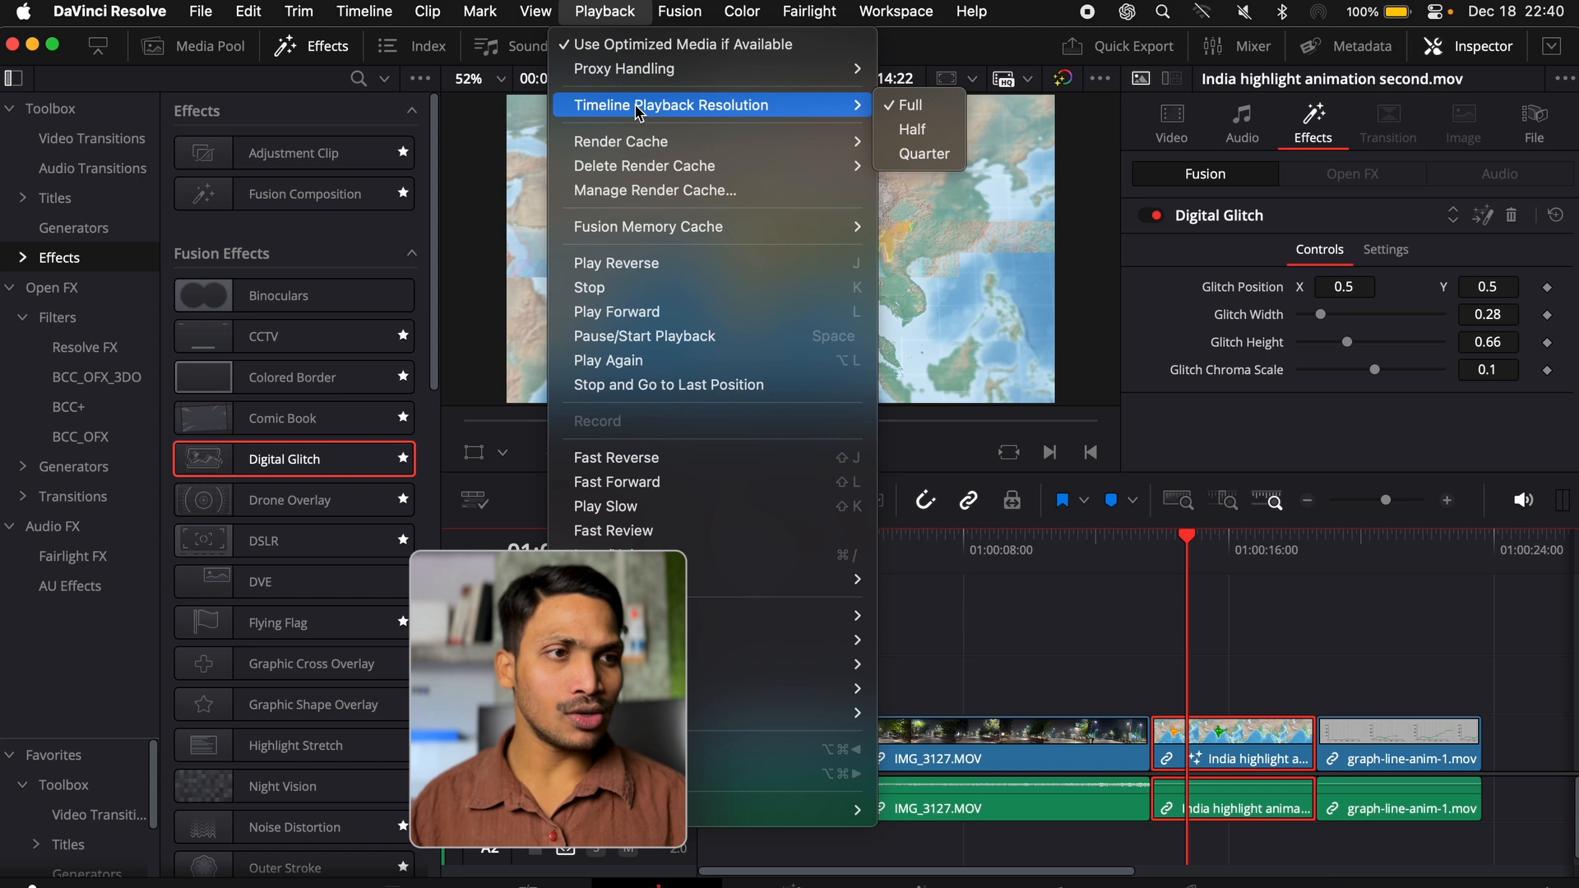
left_click(943, 132)
- Play the second India clip from its start to check the Digital Glitch playback
left_click(1155, 553)
key("space")
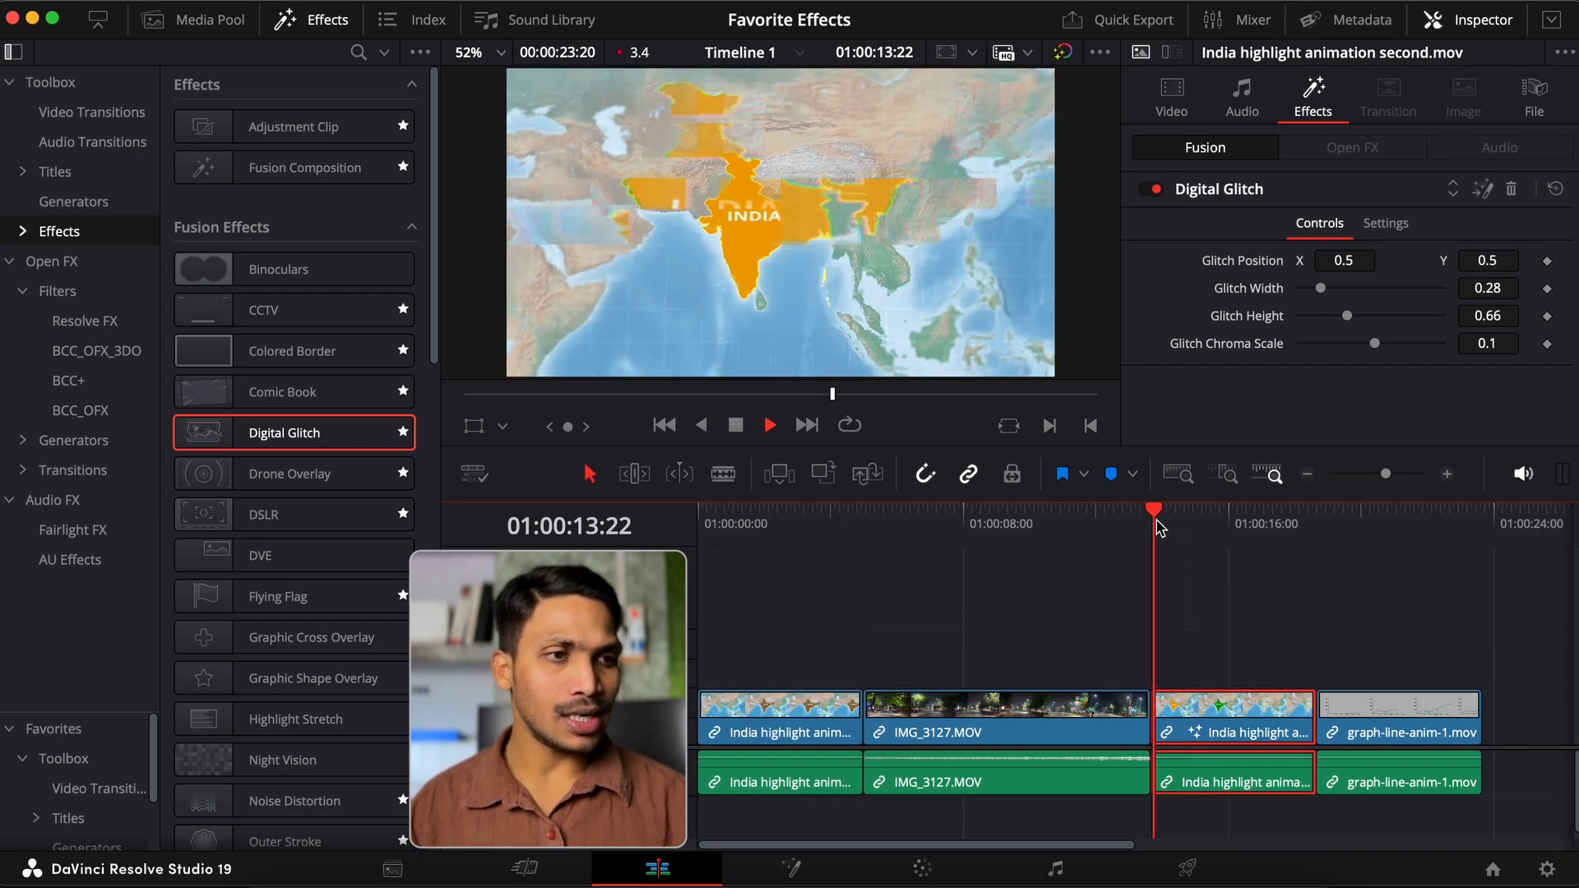
key("space")
key("super+b")
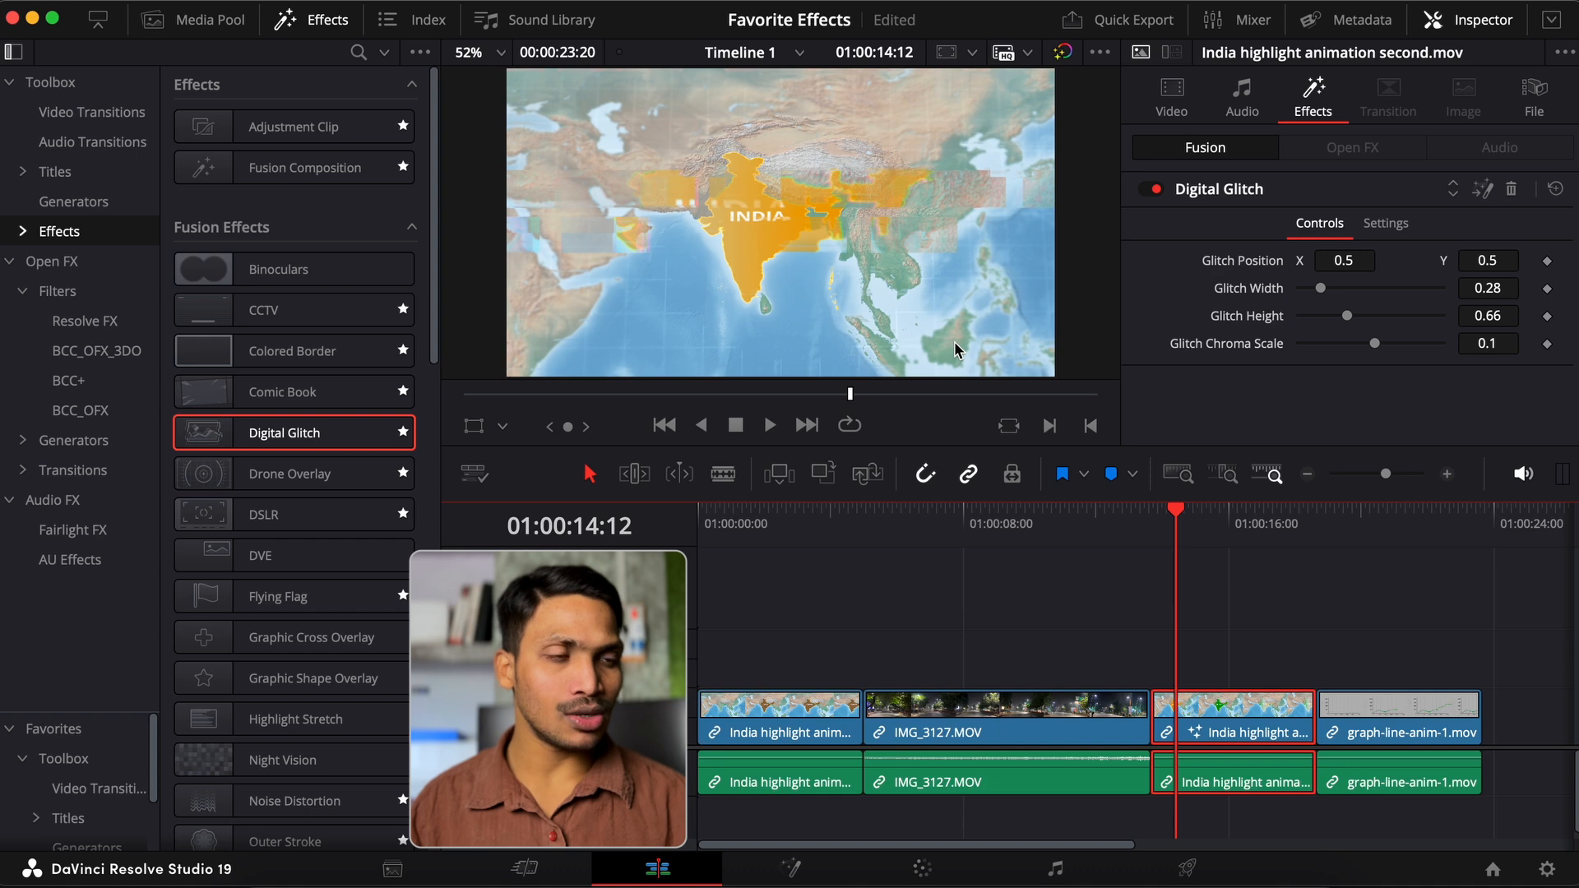
key("space")
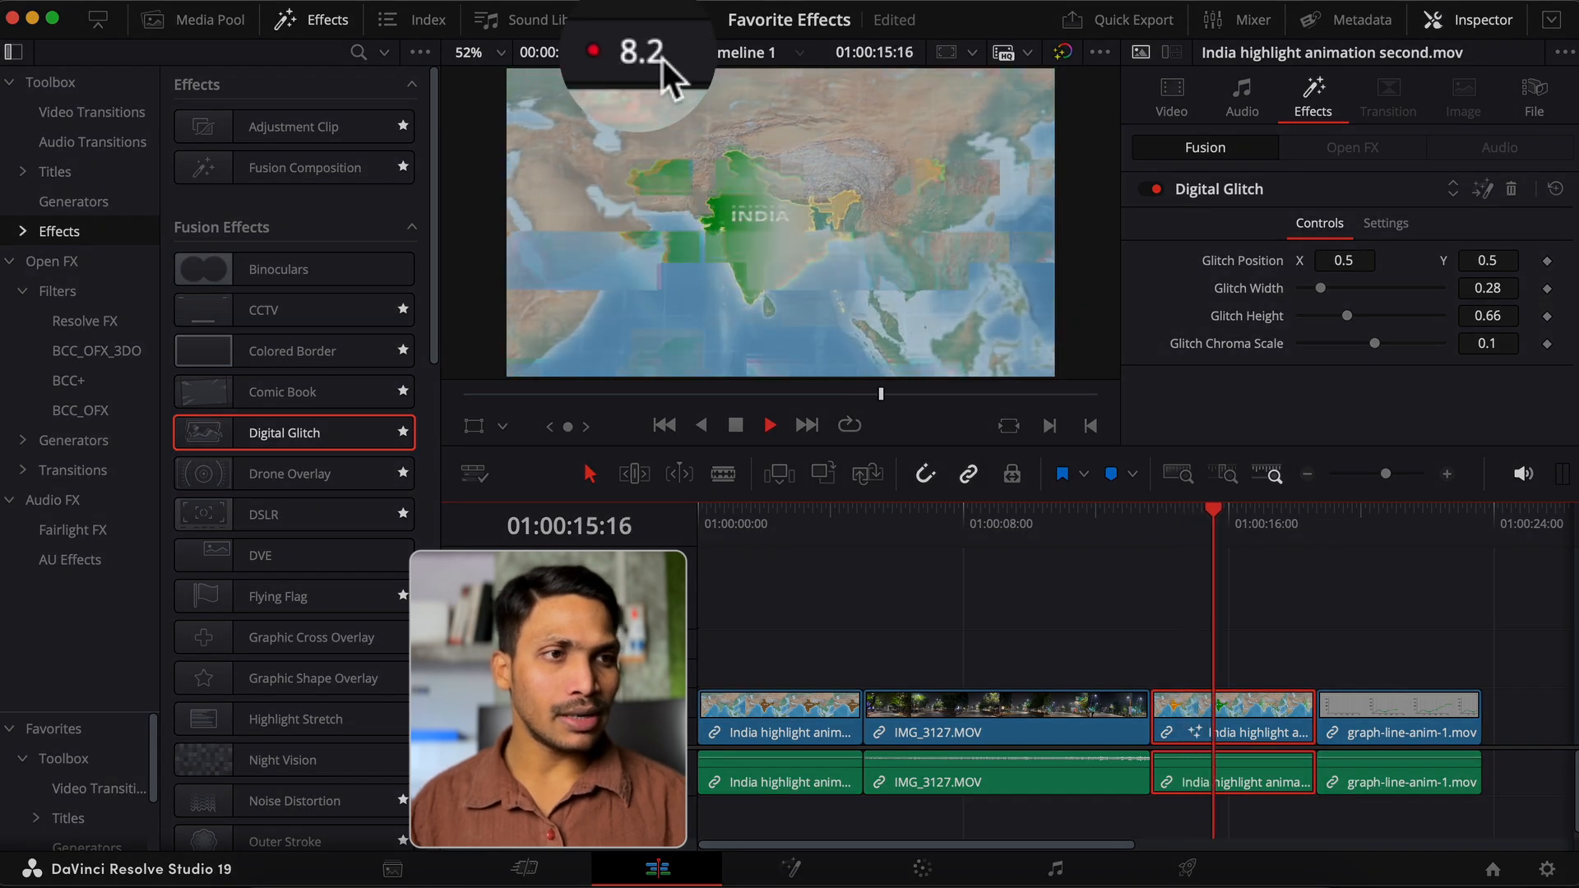
key("space")
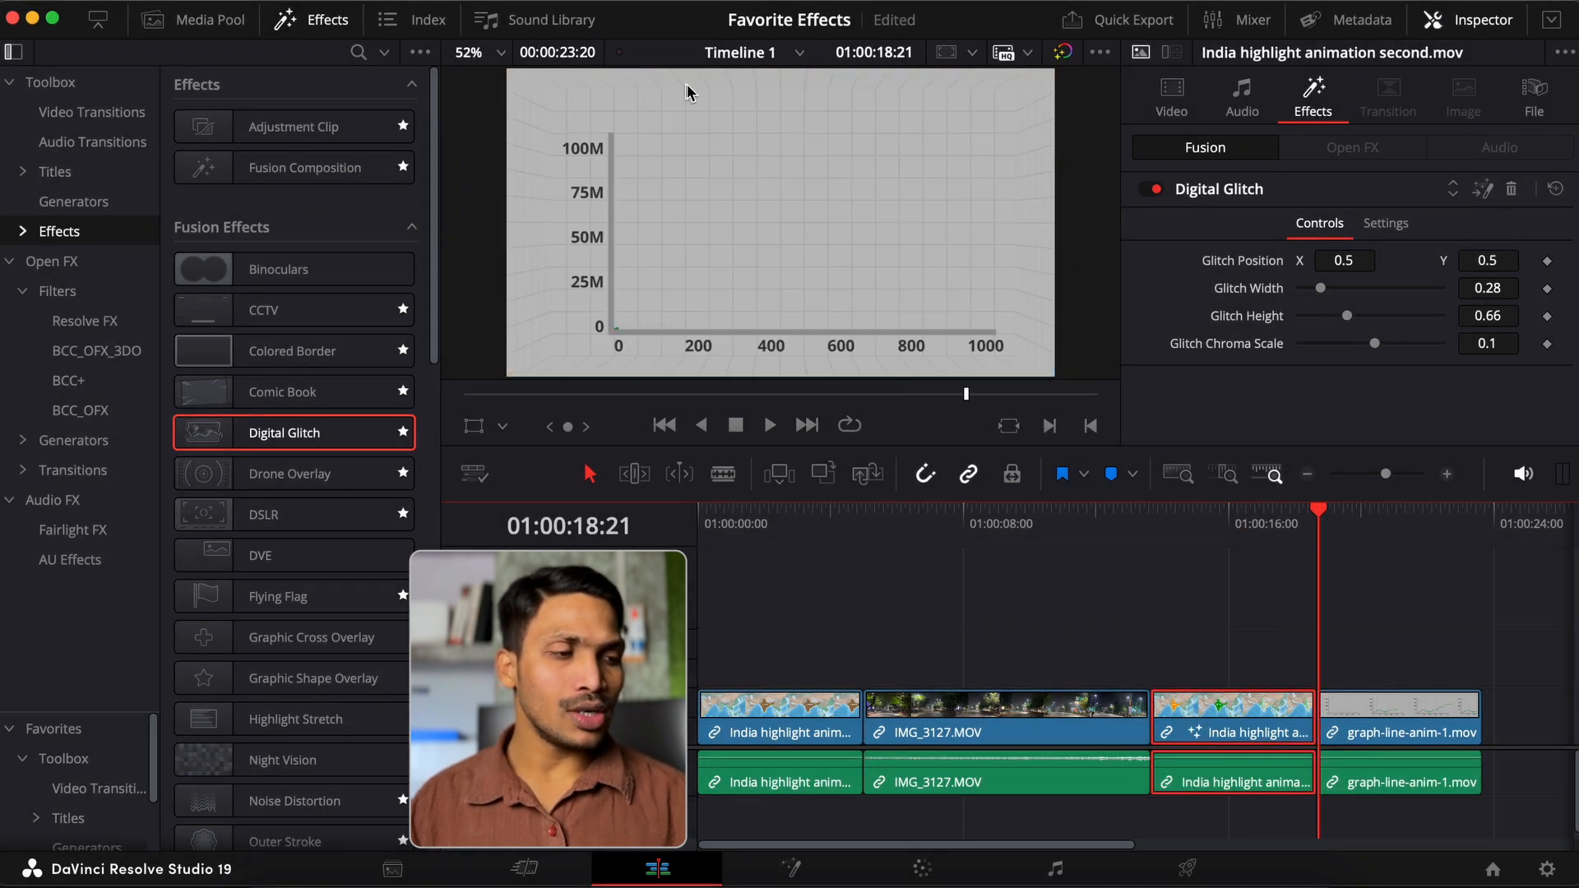
- Set the Digital Glitch's Glitch Width to 0.52 and Glitch Height to 0.98 at 01:00:15:11
left_click(1209, 517)
left_click_drag(1321, 289, 1371, 319)
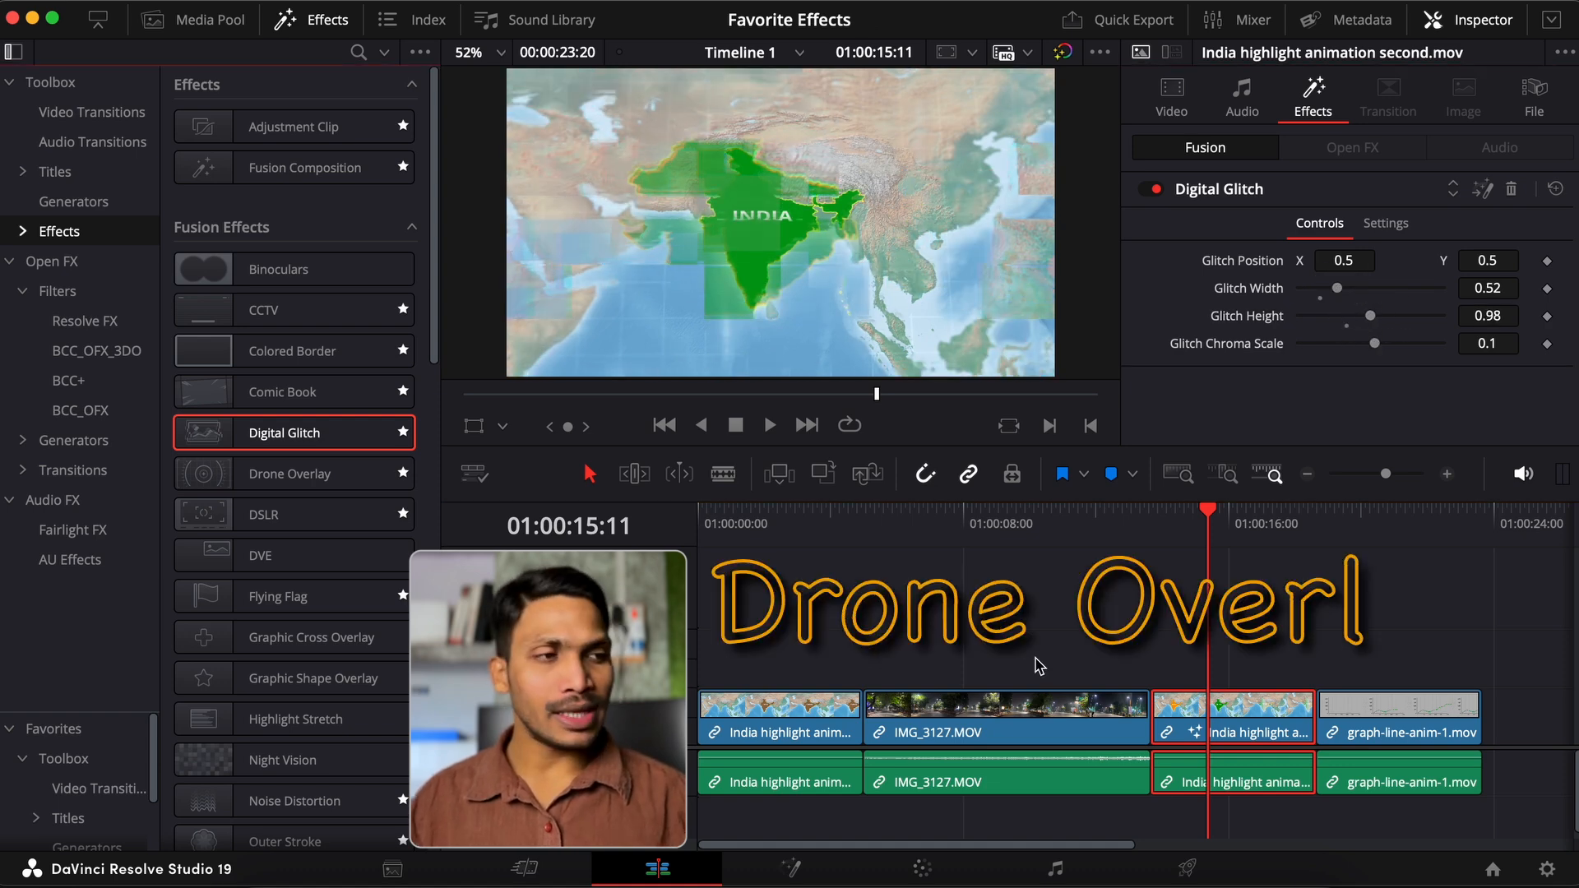
- Replace the Digital Glitch effect with Drone Overlay on the second India clip and preview it
left_click(1511, 190)
left_click_drag(292, 473, 1277, 738)
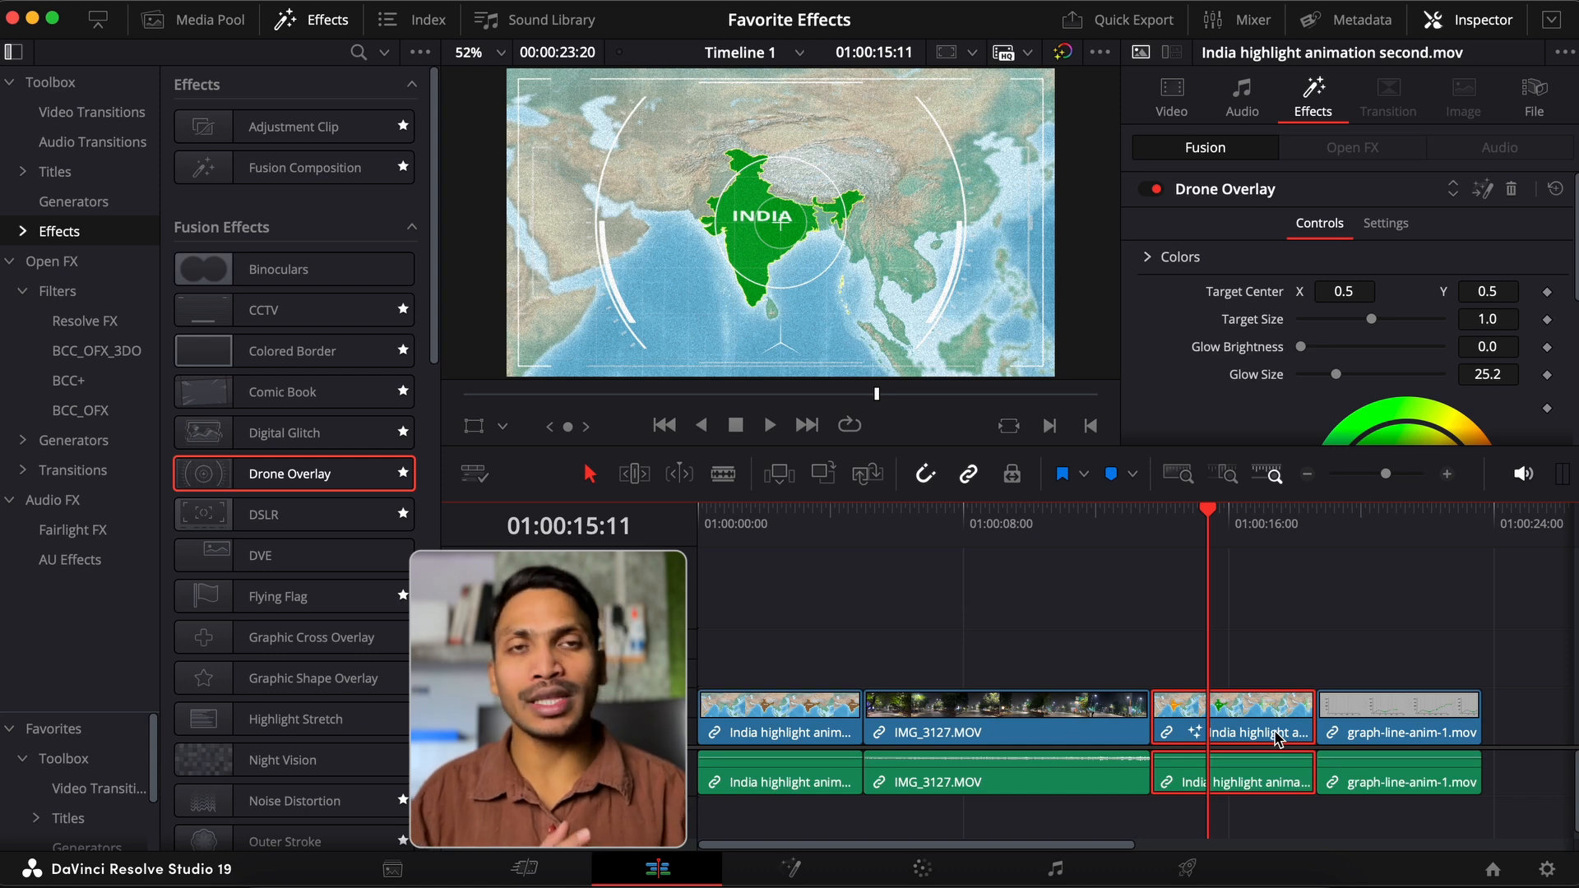
key("space")
key("space")
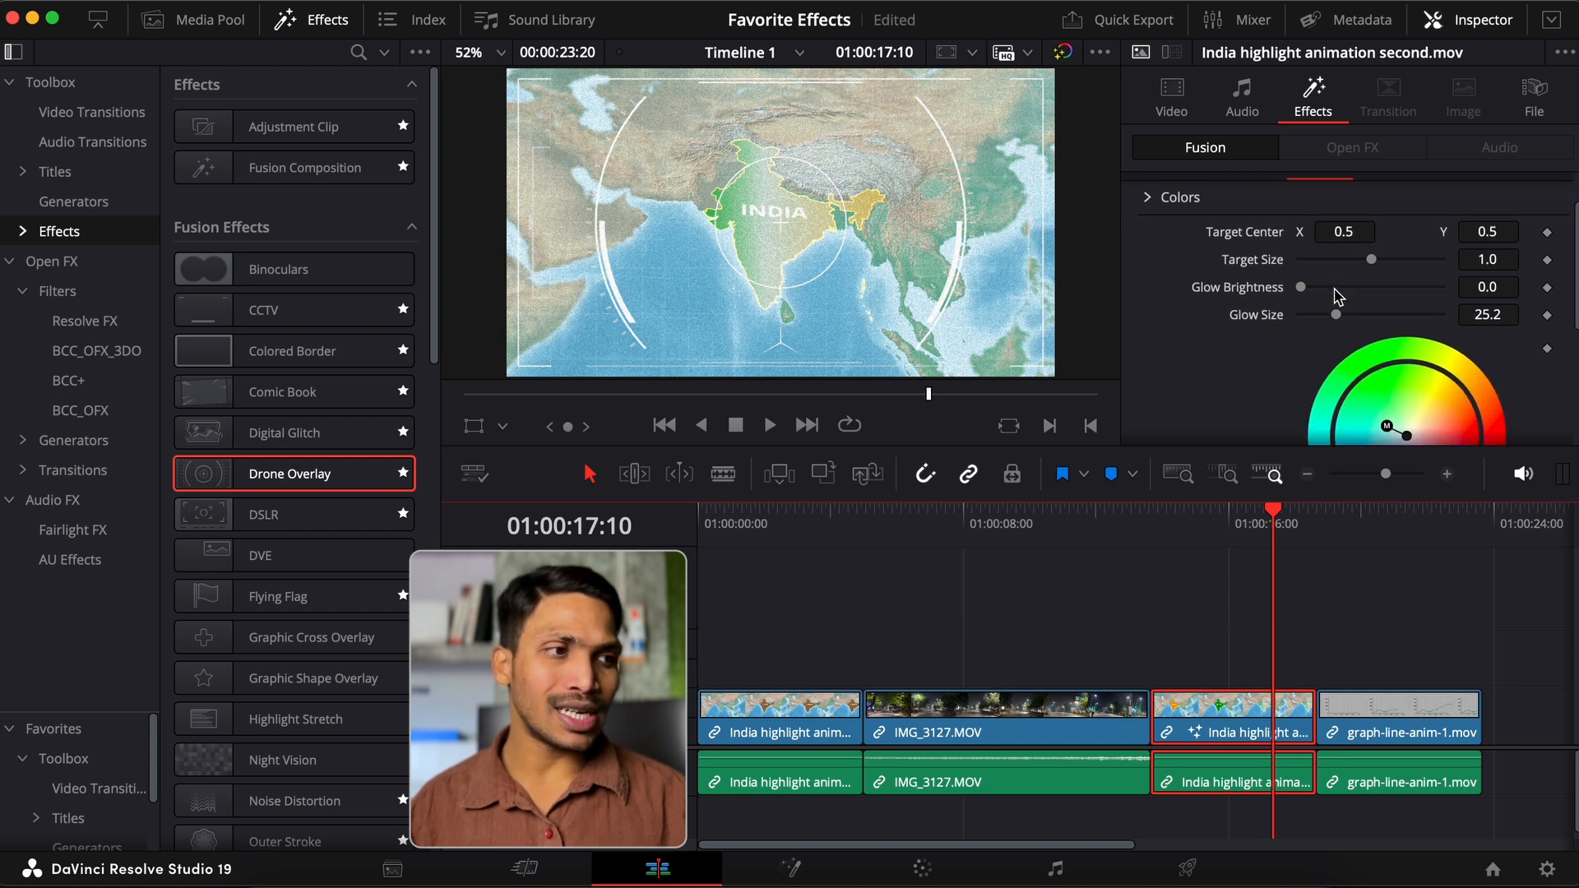
- Tint the Drone Overlay image strong green with the effect's colour wheel
scroll(1341, 288, "down", 3)
scroll(1339, 279, "down", 1)
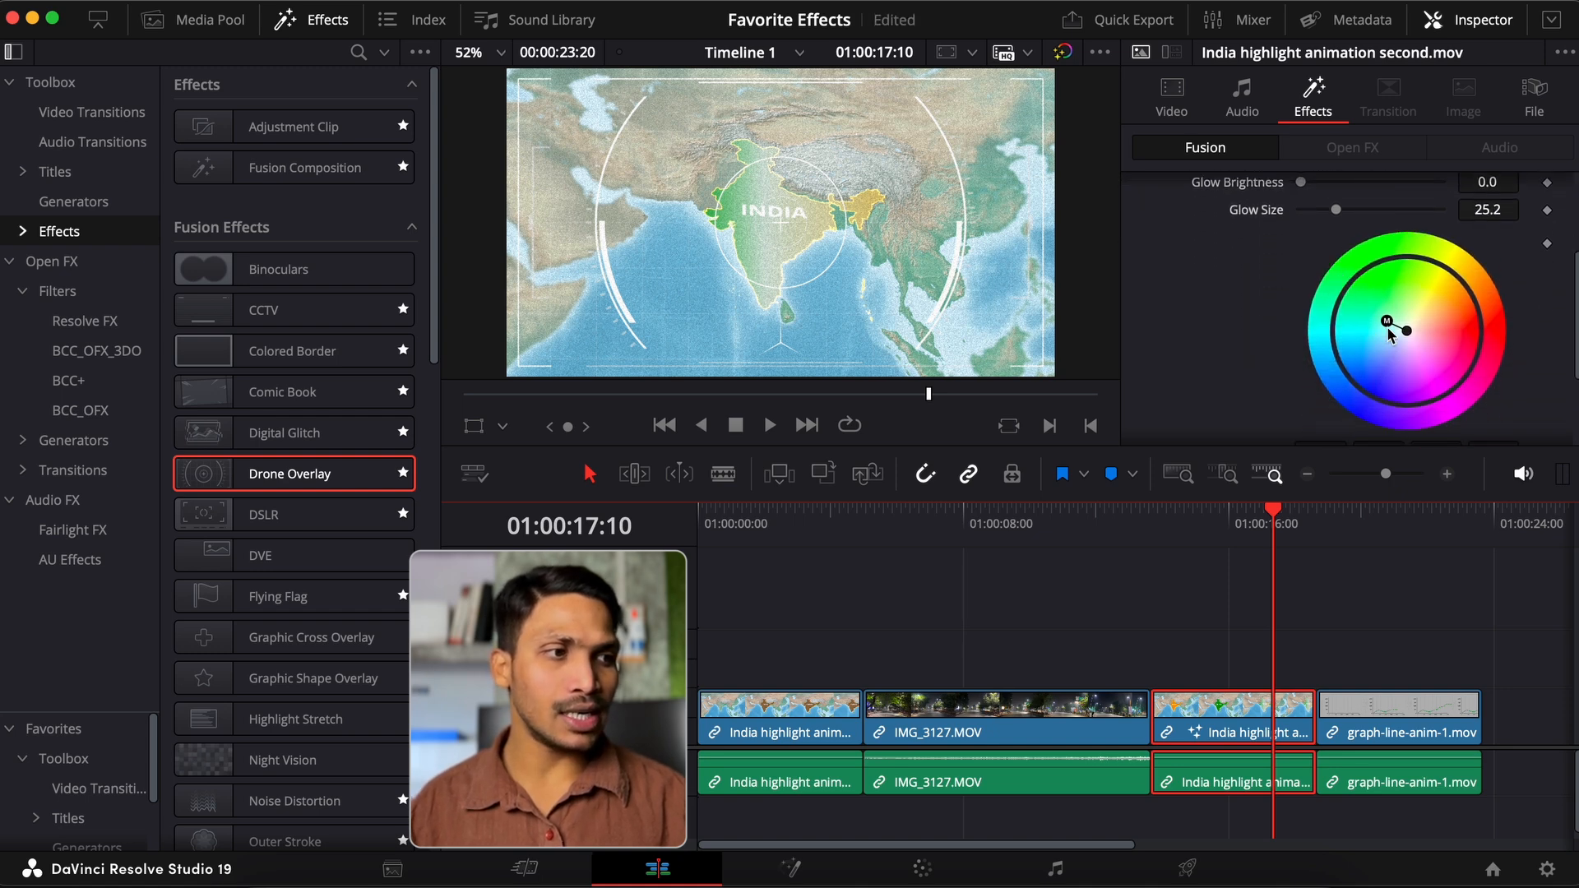
left_click_drag(1389, 316, 1382, 271)
- Replace the Drone Overlay effect with DSLR on the second India clip and preview it from 01:00:14:19
scroll(1449, 272, "up", 3)
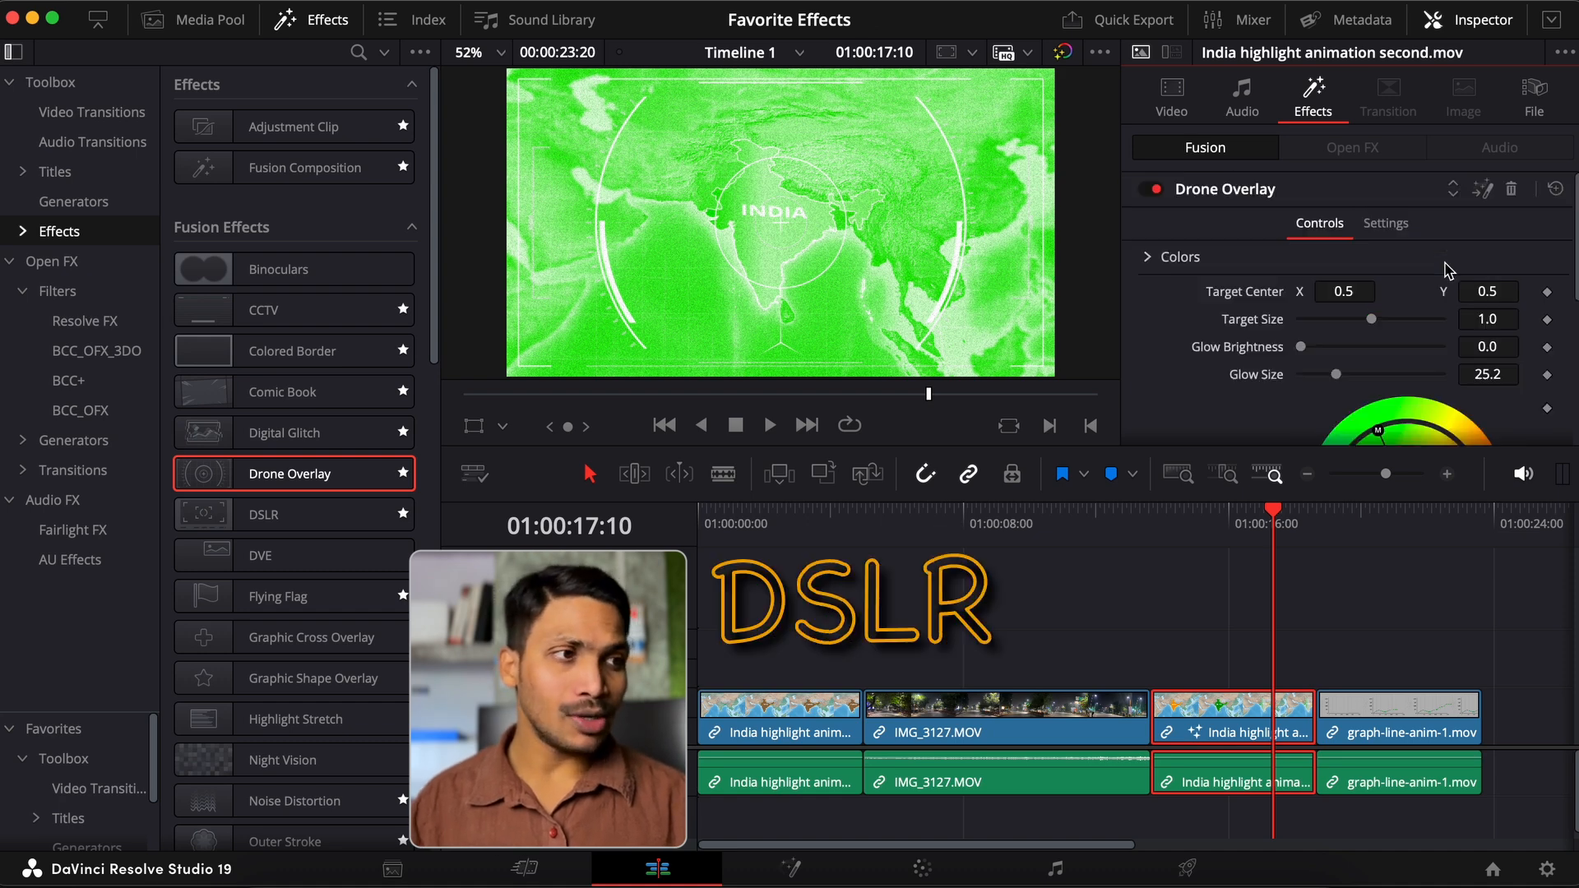
left_click(1509, 187)
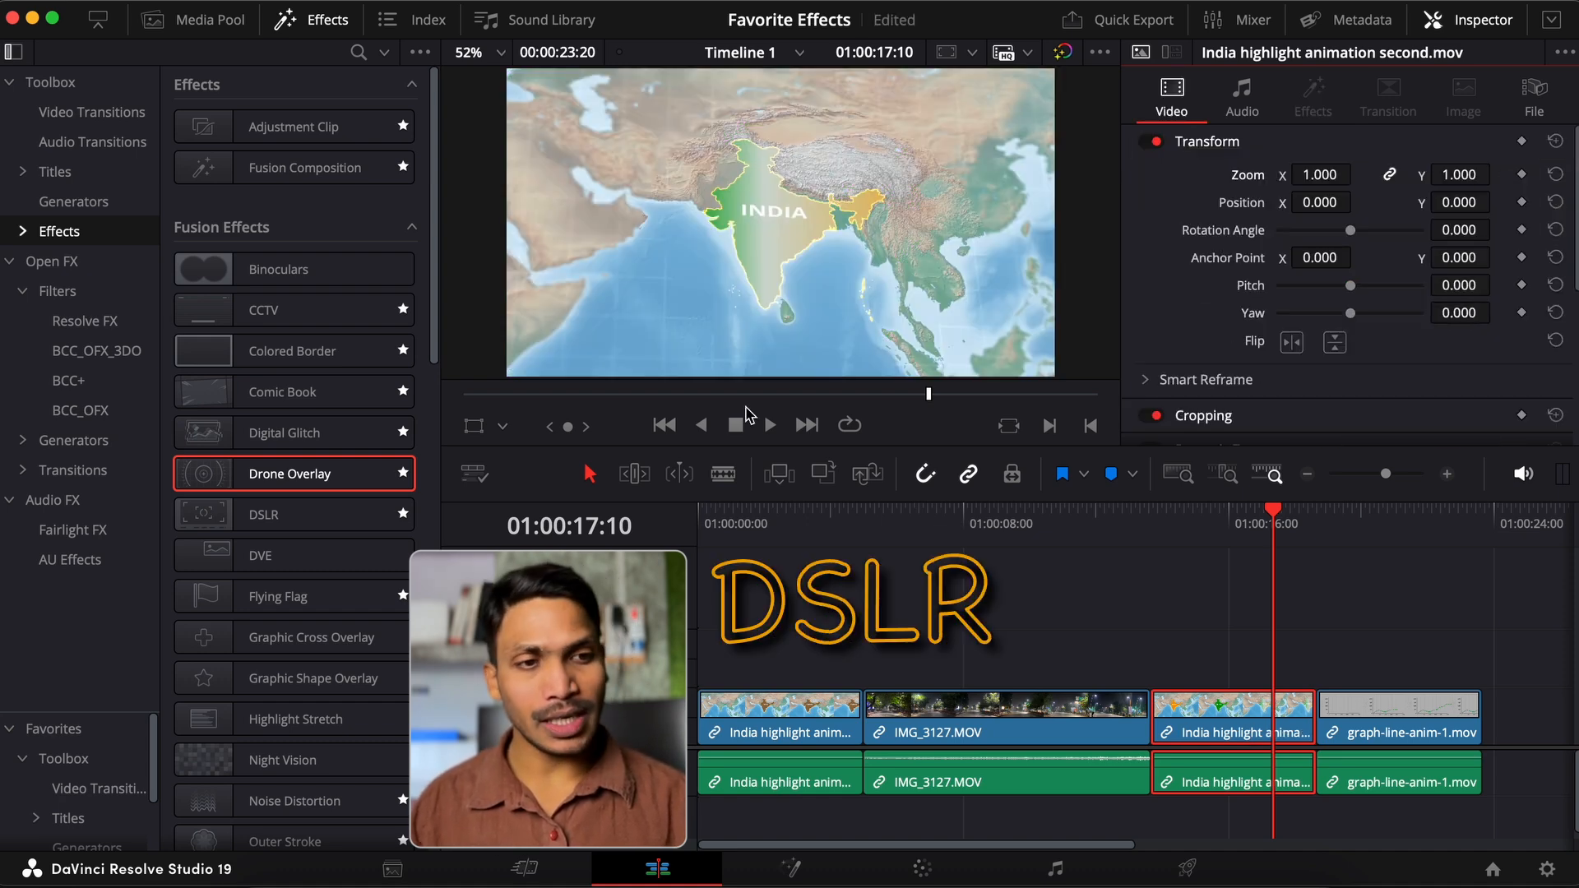
left_click_drag(276, 515, 1231, 712)
left_click(1185, 522)
key("space")
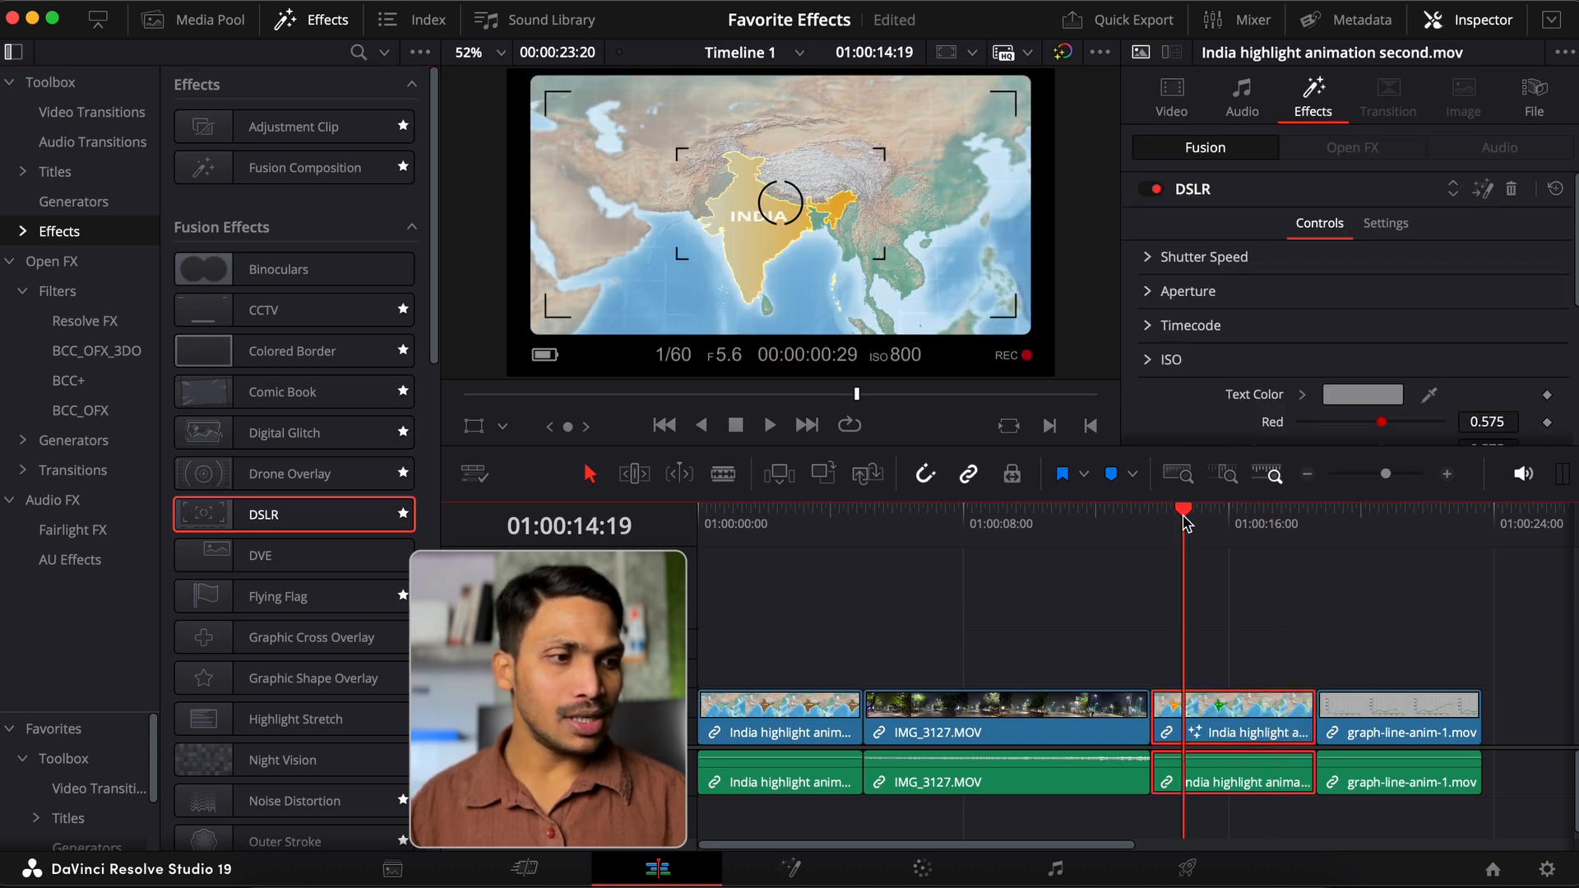
key("space")
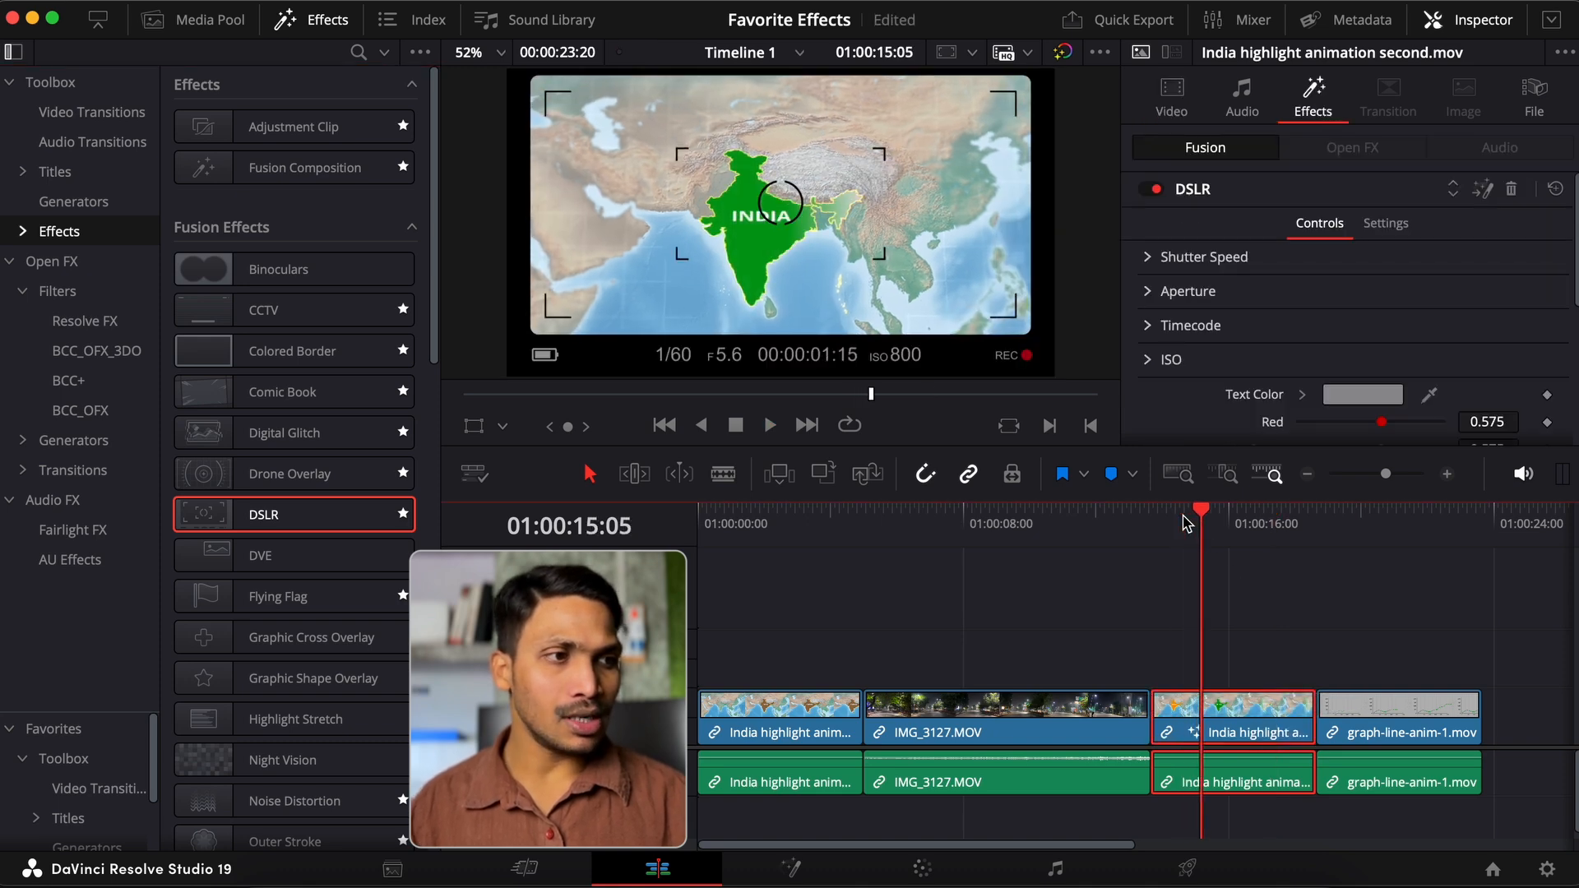
- Change the DSLR overlay's Shutter Speed text to 1/30
left_click(1148, 258)
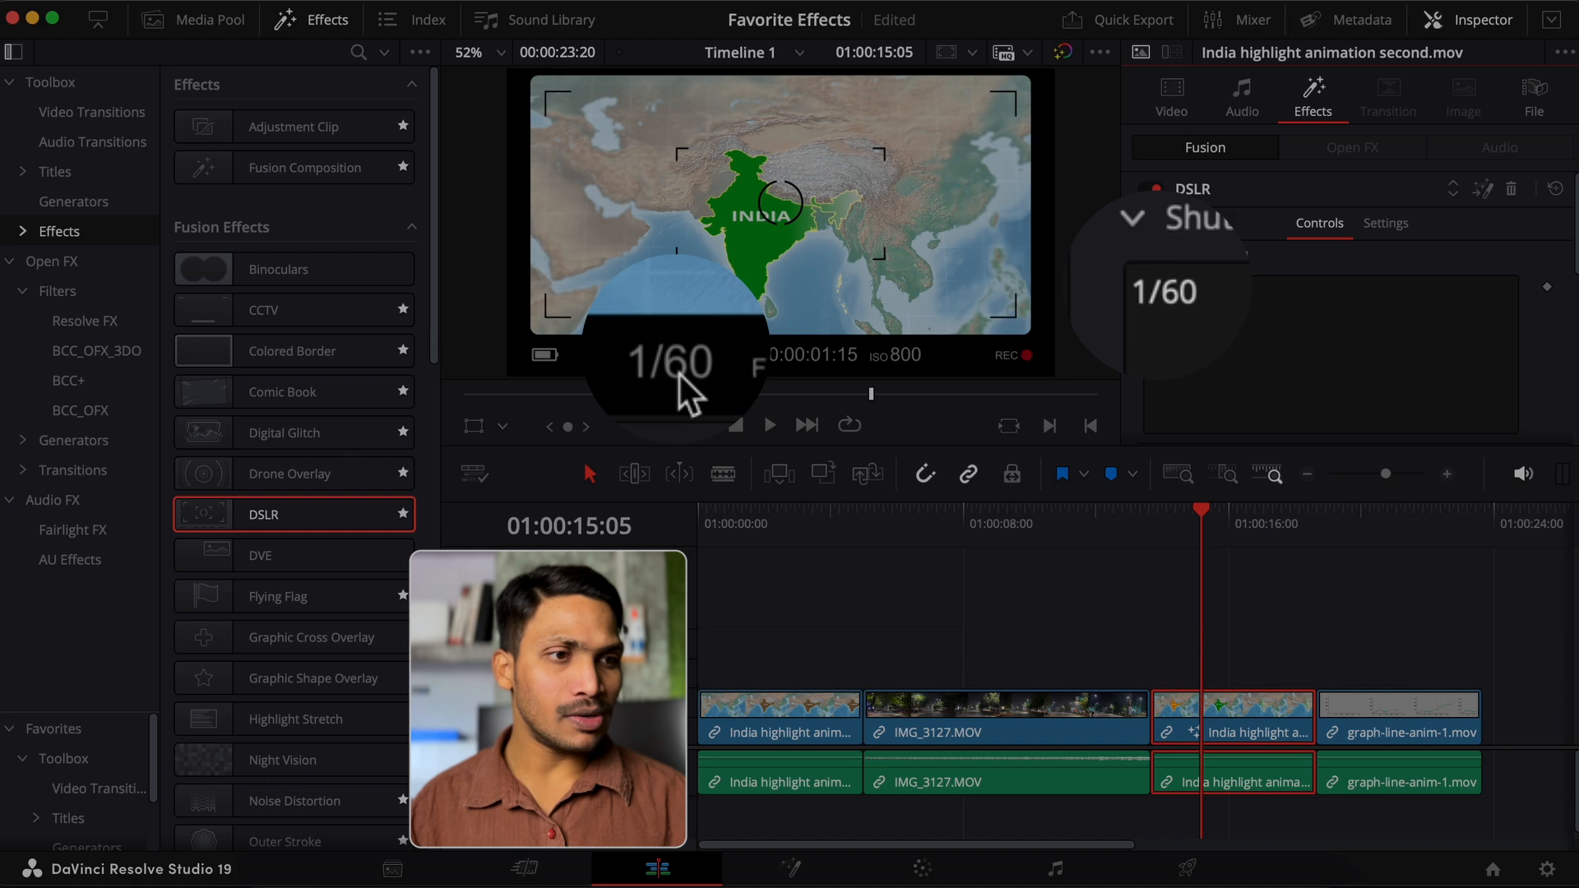
left_click(1199, 292)
key("BackSpace")
key("BackSpace")
type("30")
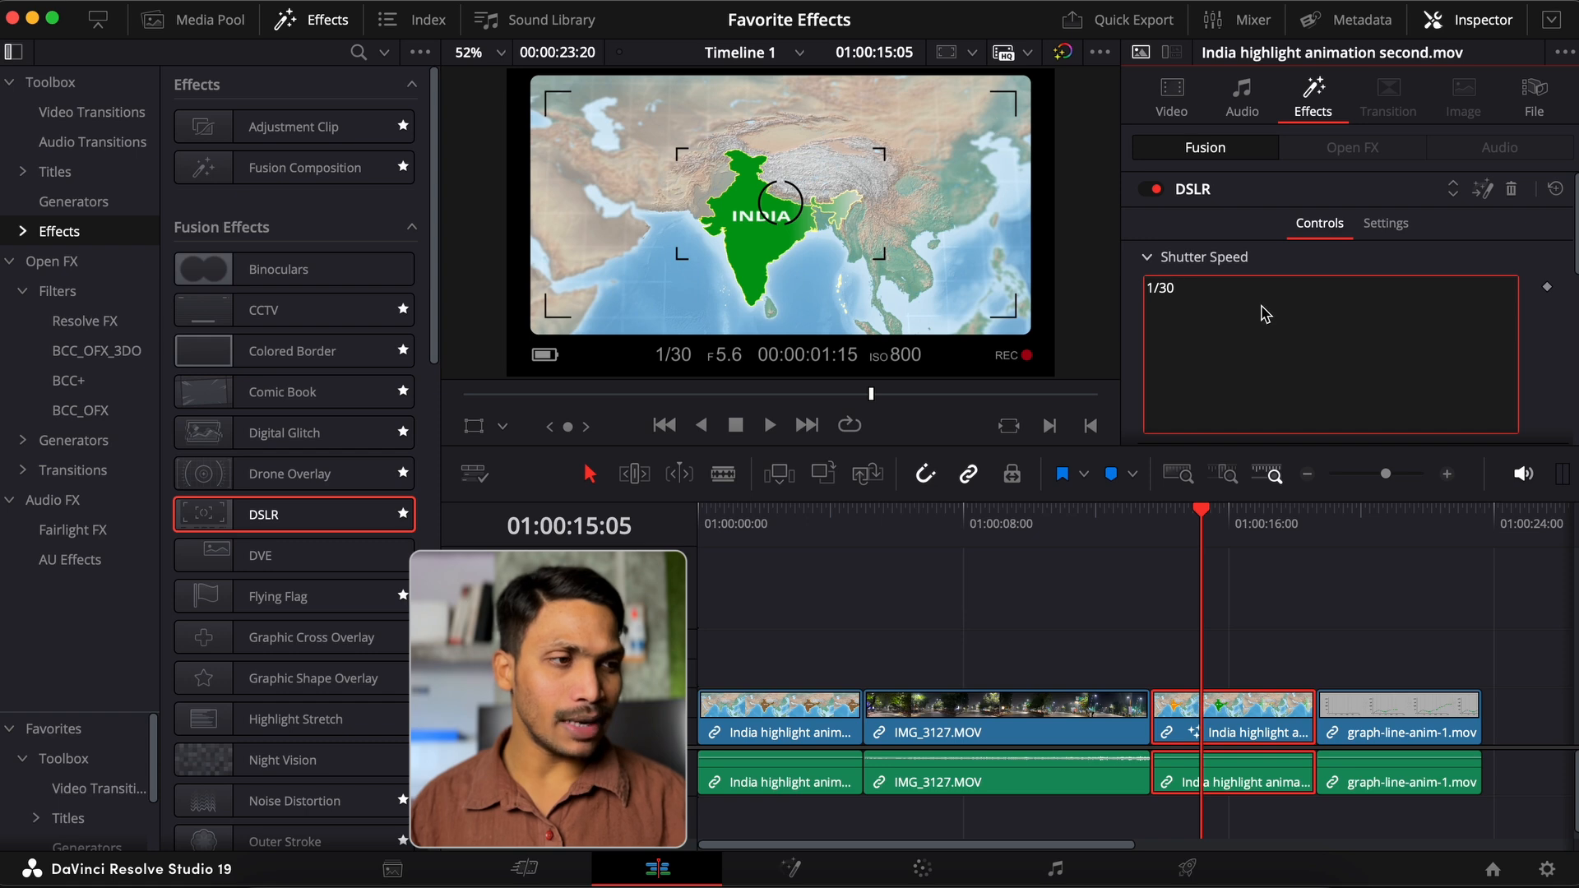
- Set the DSLR effect's Overlay Color to yellow with Red 1.0, Green about 0.902 and Blue 0.0
scroll(1263, 313, "down", 5)
scroll(1193, 263, "down", 3)
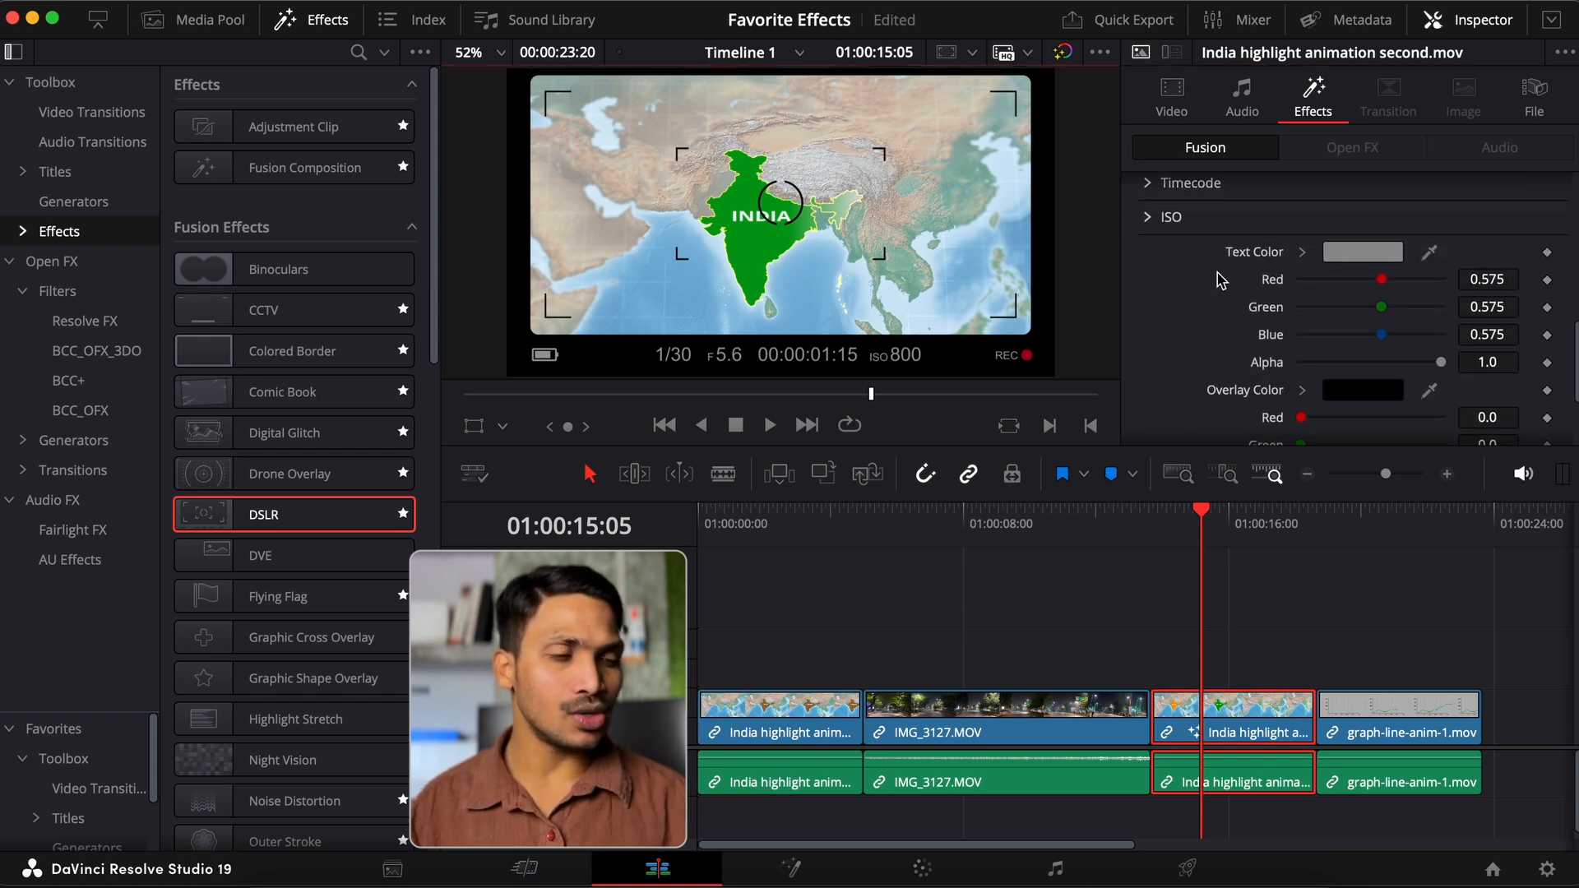
scroll(1304, 309, "down", 2)
left_click(1369, 315)
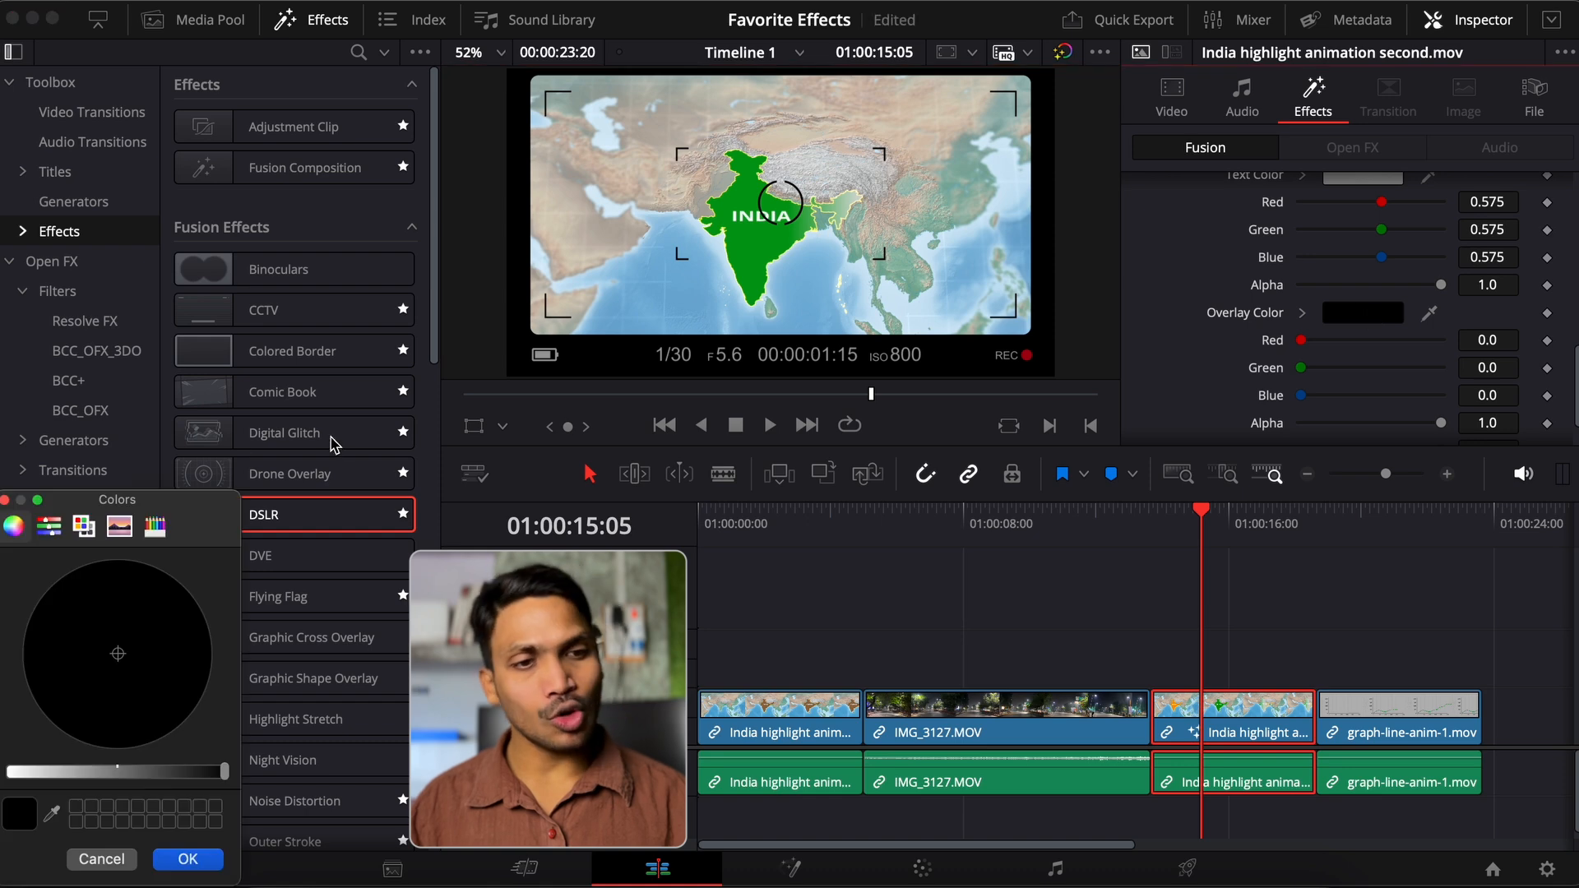
left_click_drag(71, 775, 5, 767)
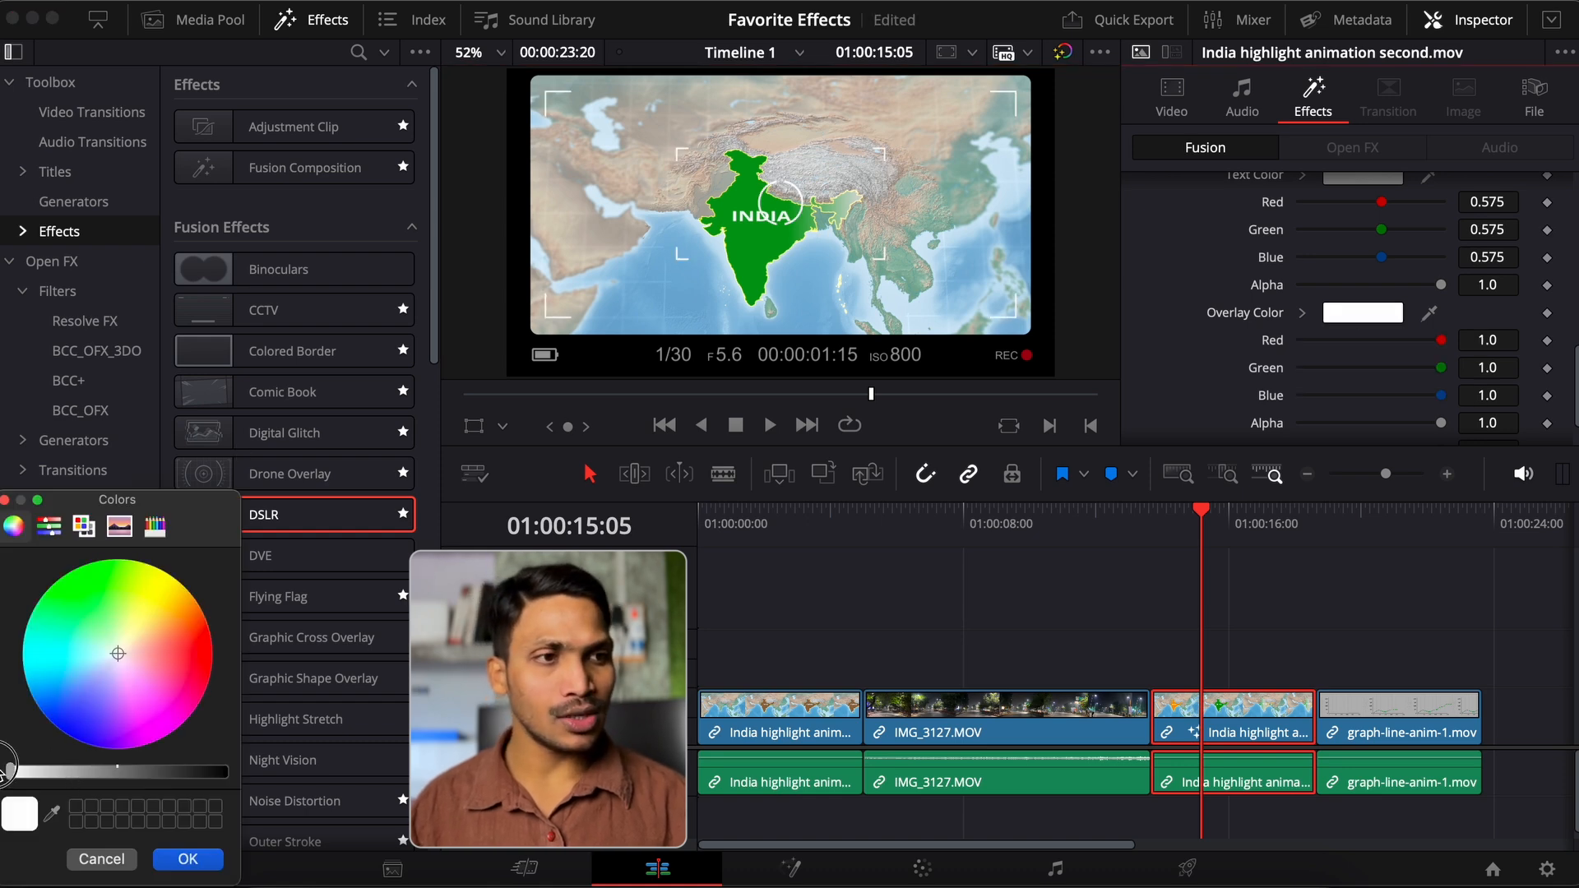
left_click_drag(126, 648, 176, 579)
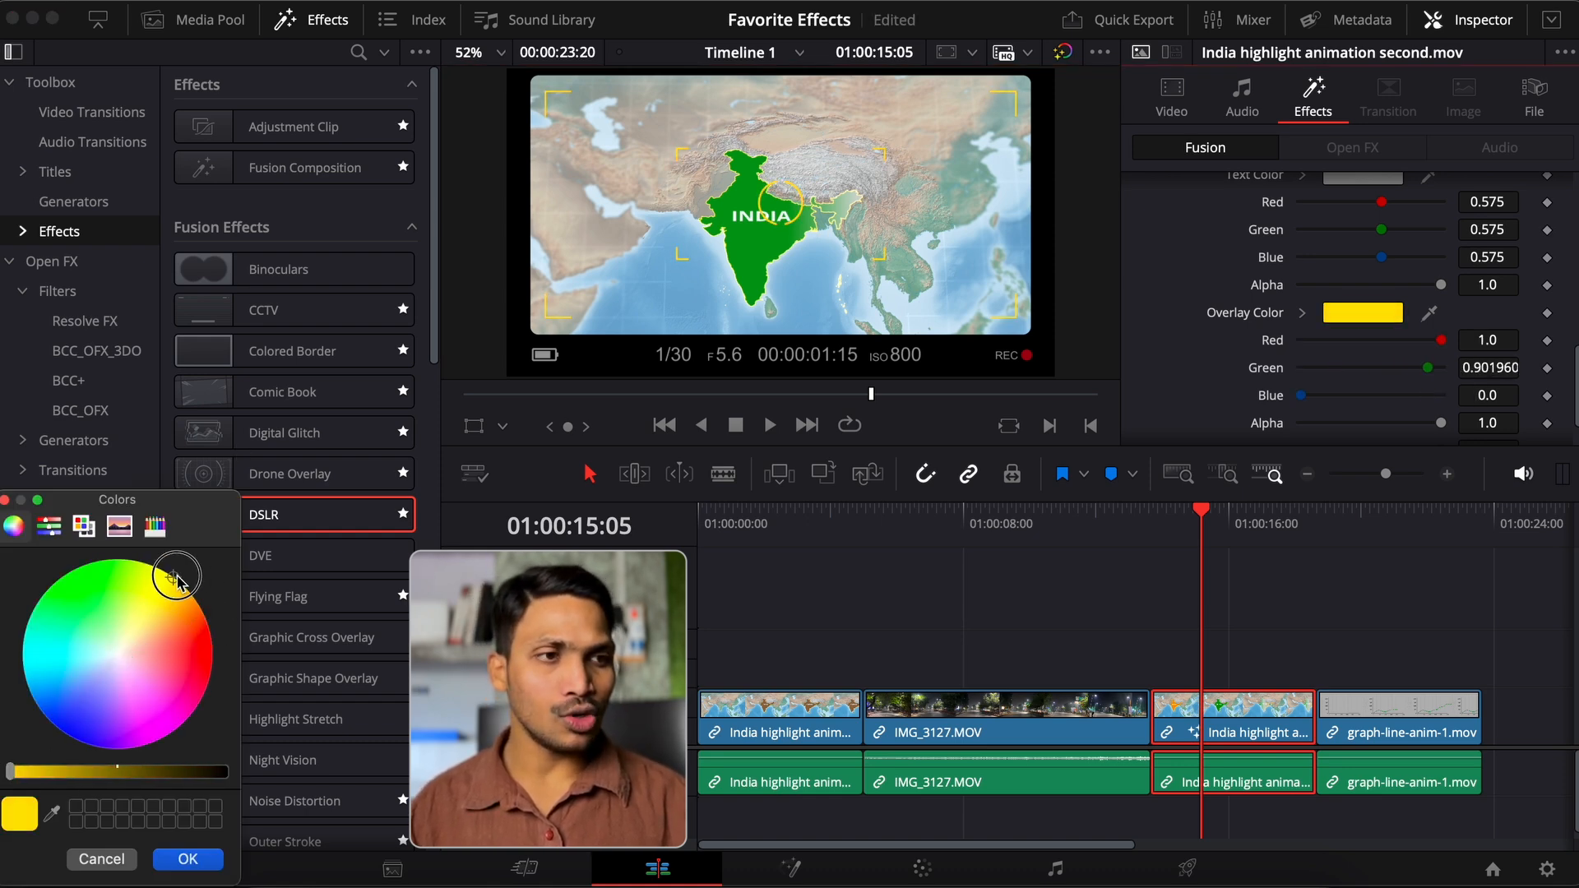
left_click(188, 860)
- Keyframe the DSLR Battery Level at -0.117 at 01:00:15:05 and -0.233 at 01:00:17:21
scroll(1337, 333, "down", 2)
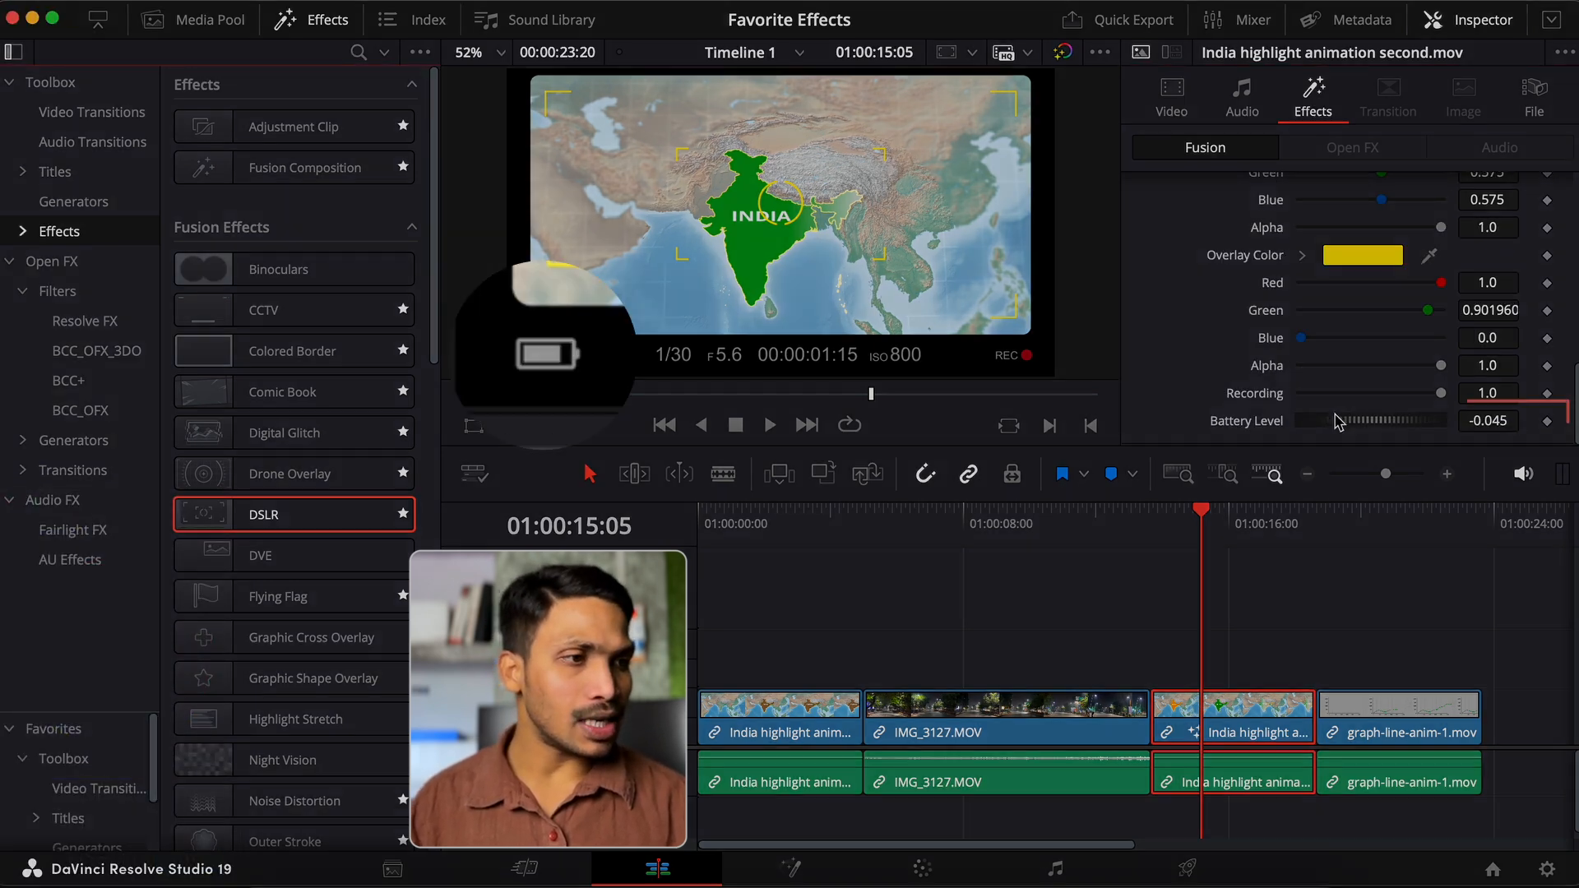
mouse_move(1332, 416)
left_mouse_down()
mouse_move(1374, 421)
mouse_move(1326, 426)
left_mouse_up()
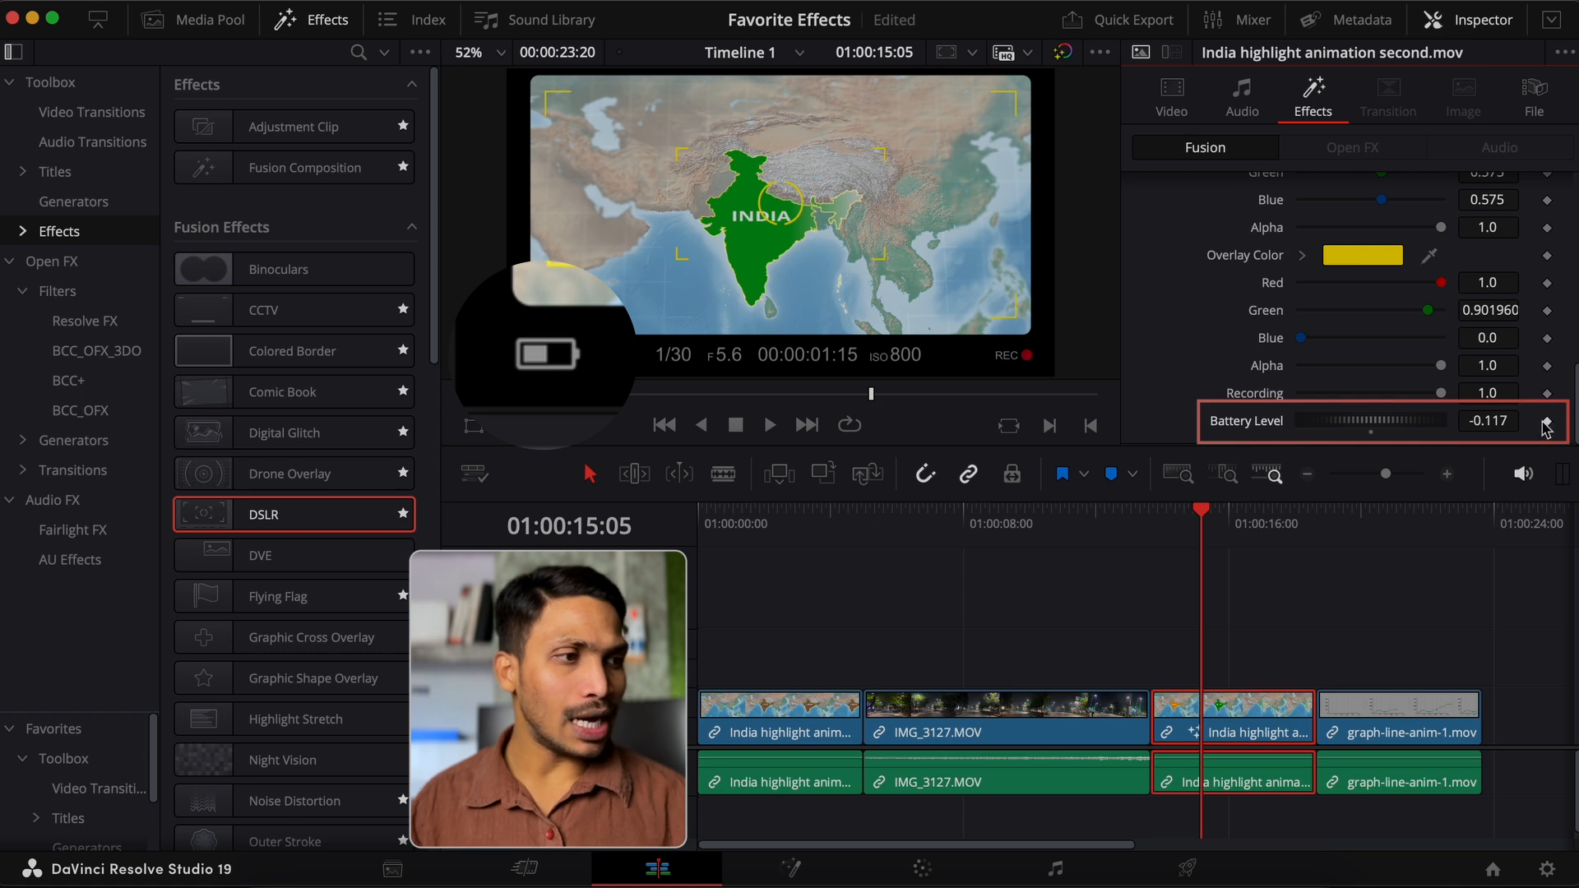
left_click(1286, 531)
left_click_drag(1395, 428, 1387, 436)
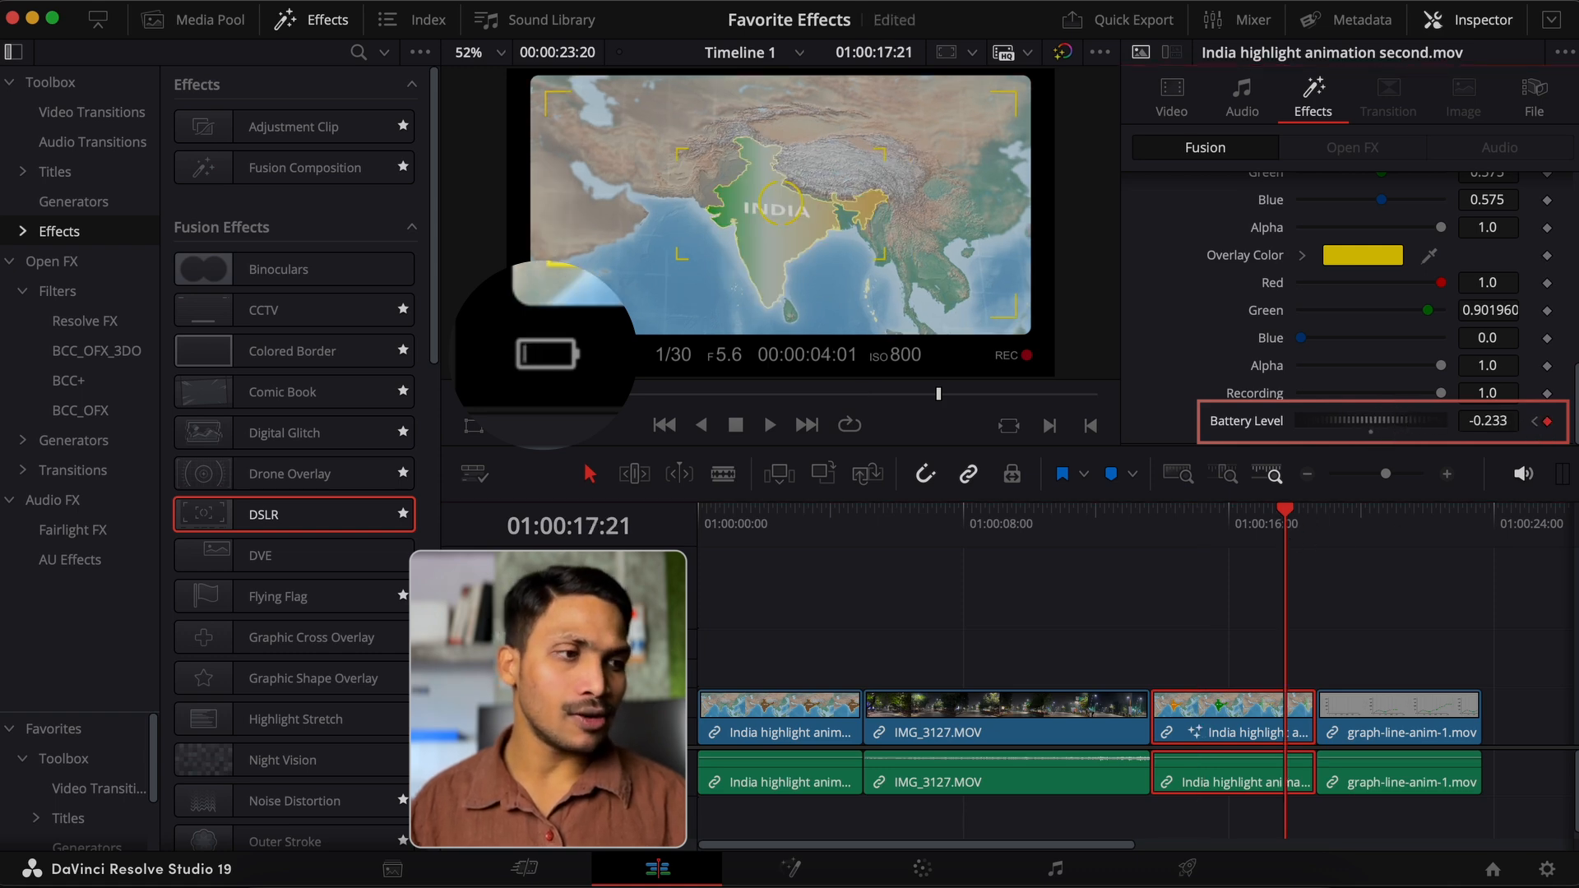
- Play back the second India clip to check the draining battery animation
left_click(1234, 535)
key("space")
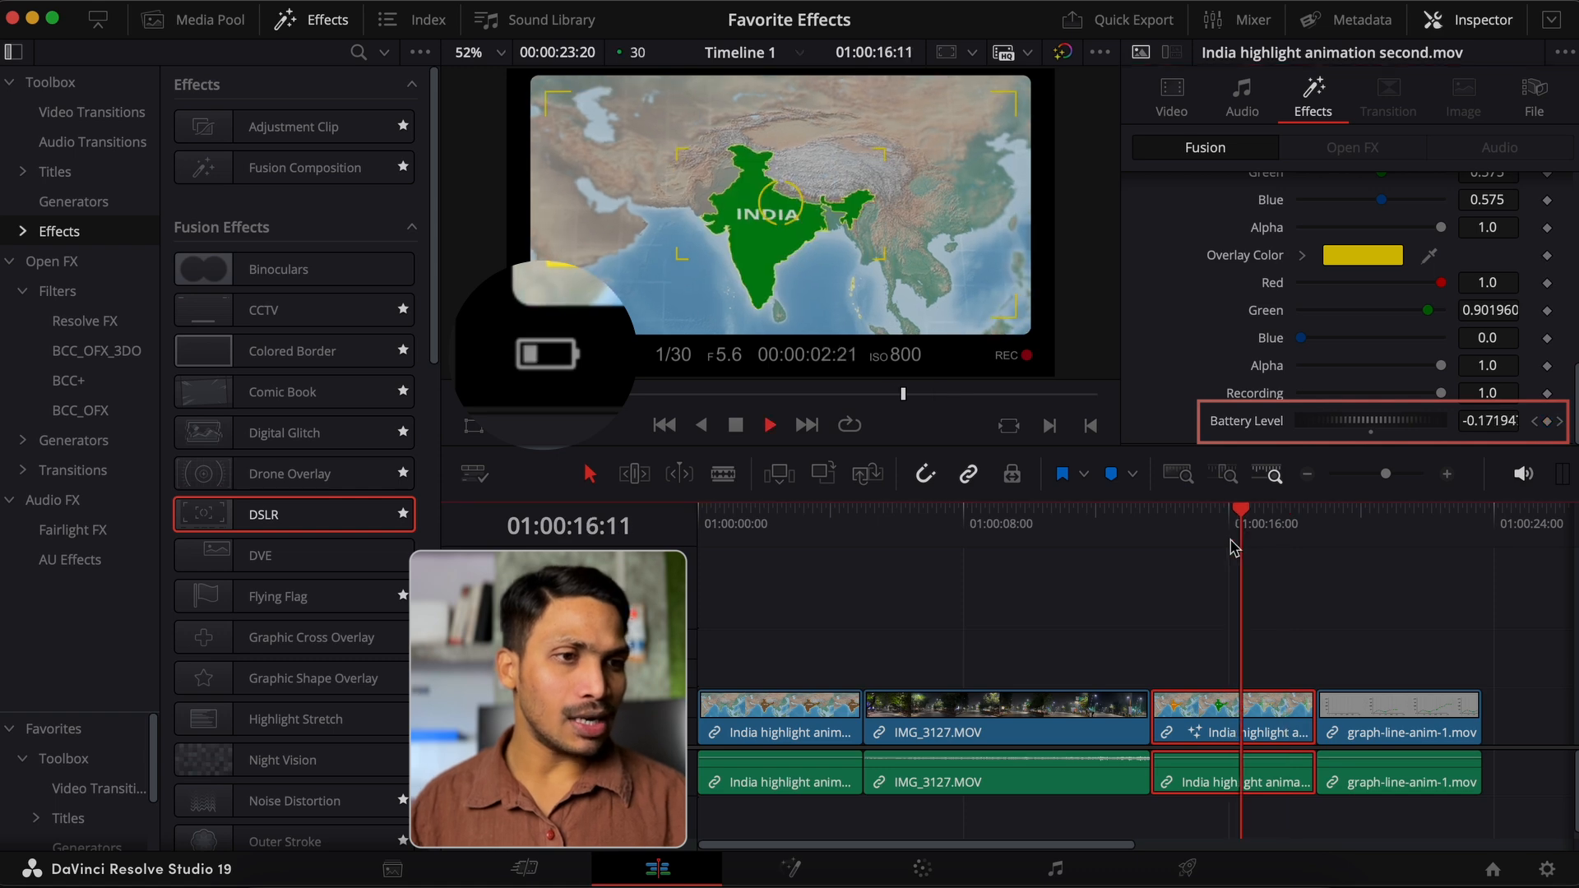
key("space")
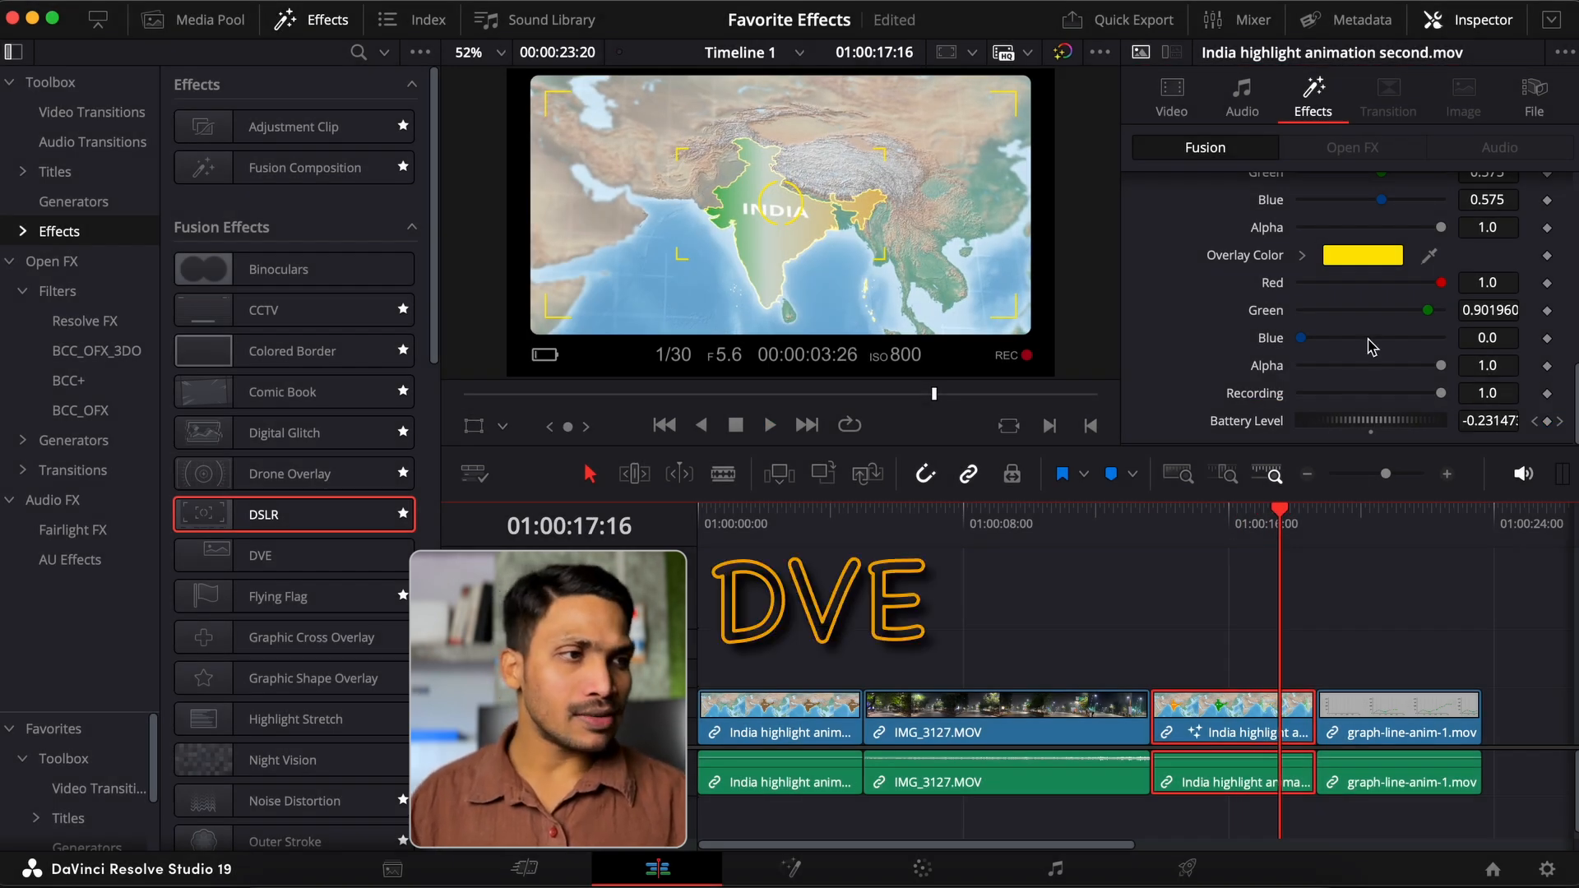
- Replace the DSLR effect with DVE on the second India clip and switch it to Version 2
scroll(1495, 298, "up", 10)
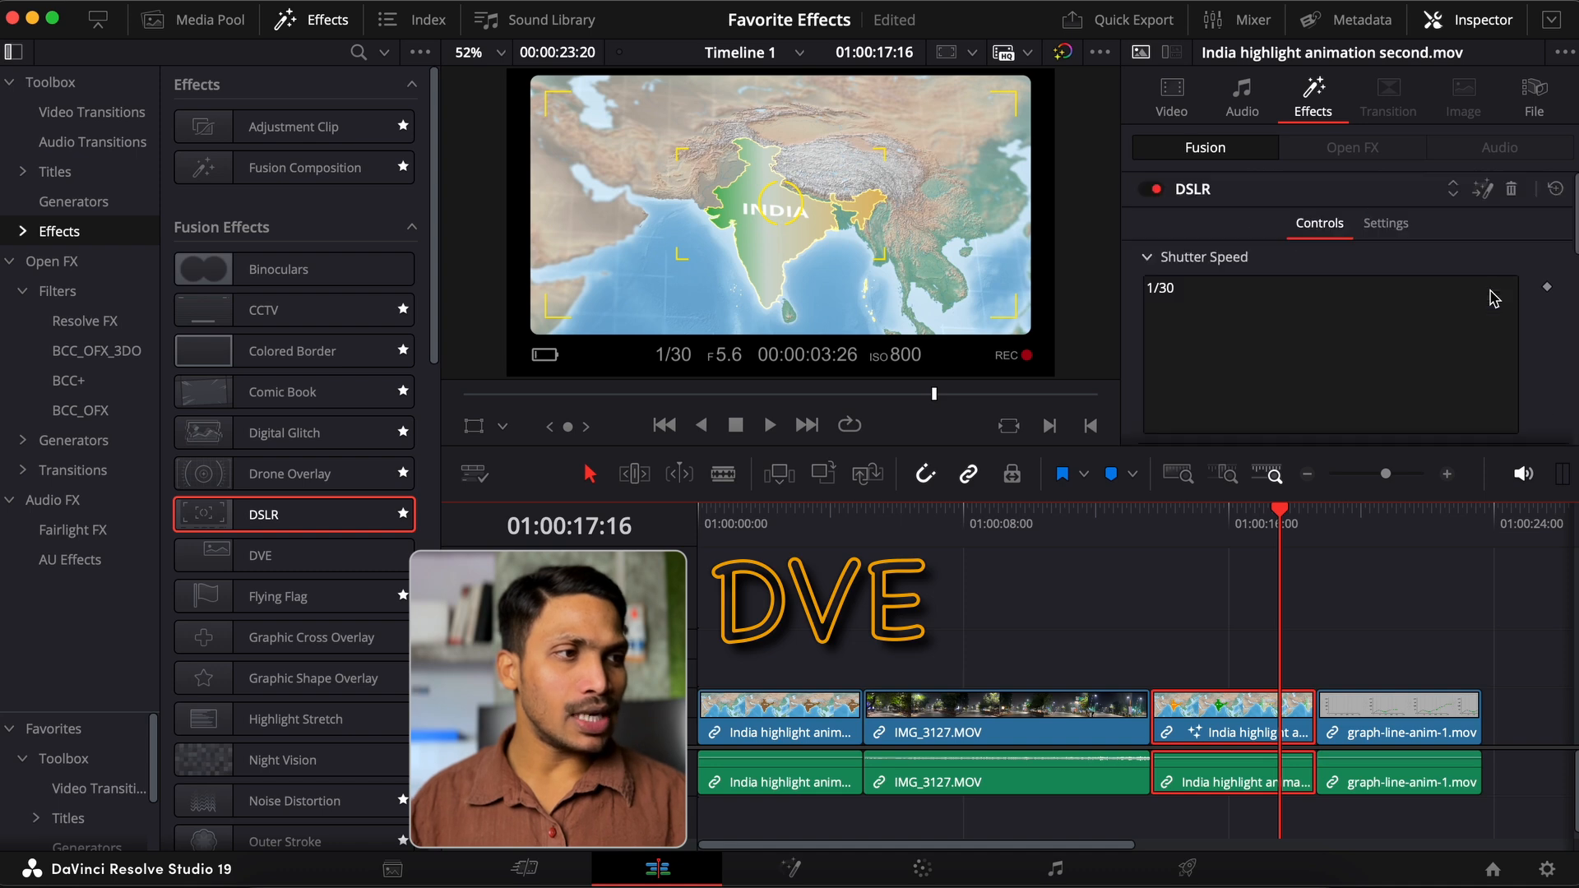
left_click(1511, 190)
left_click_drag(263, 555, 1216, 732)
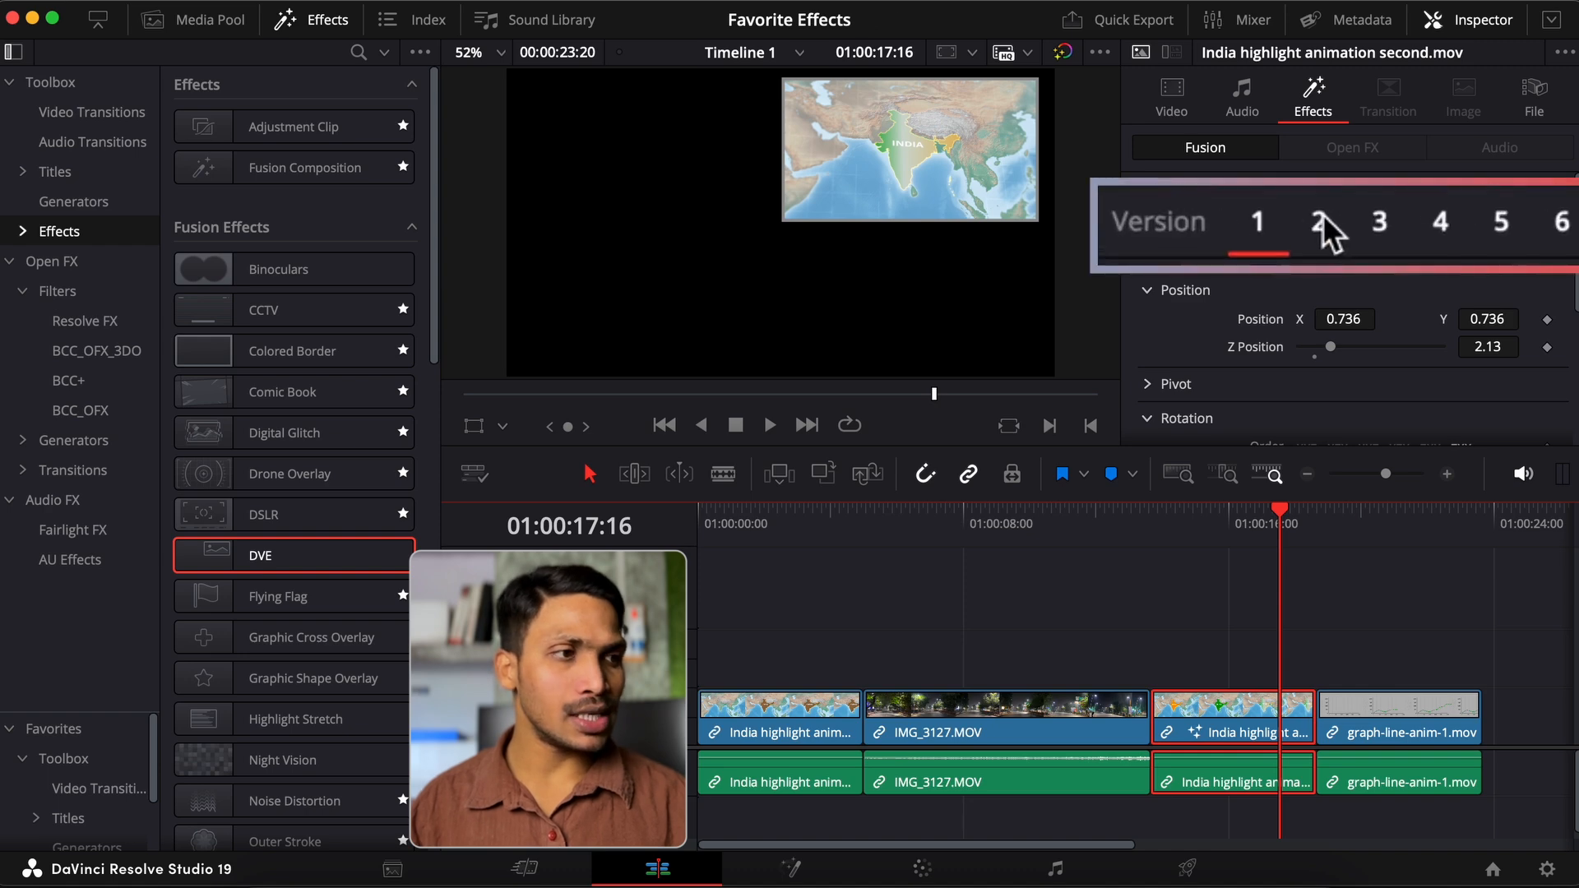
left_click(1320, 216)
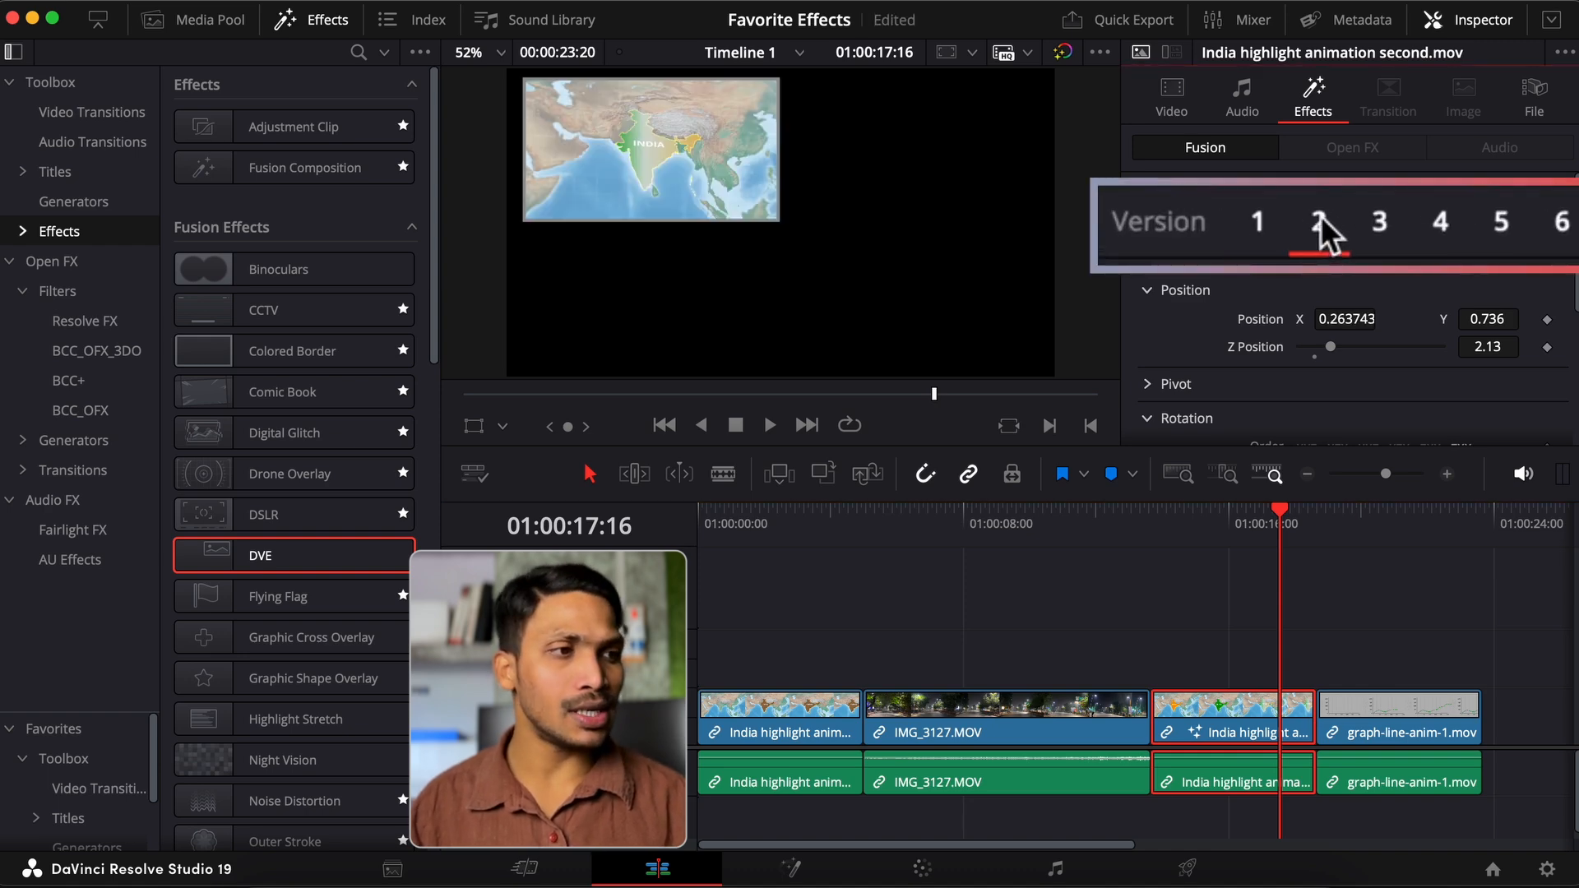
- Cycle the DVE effect through Versions 3, 4 and 5, ending on Version 6
left_click(1383, 216)
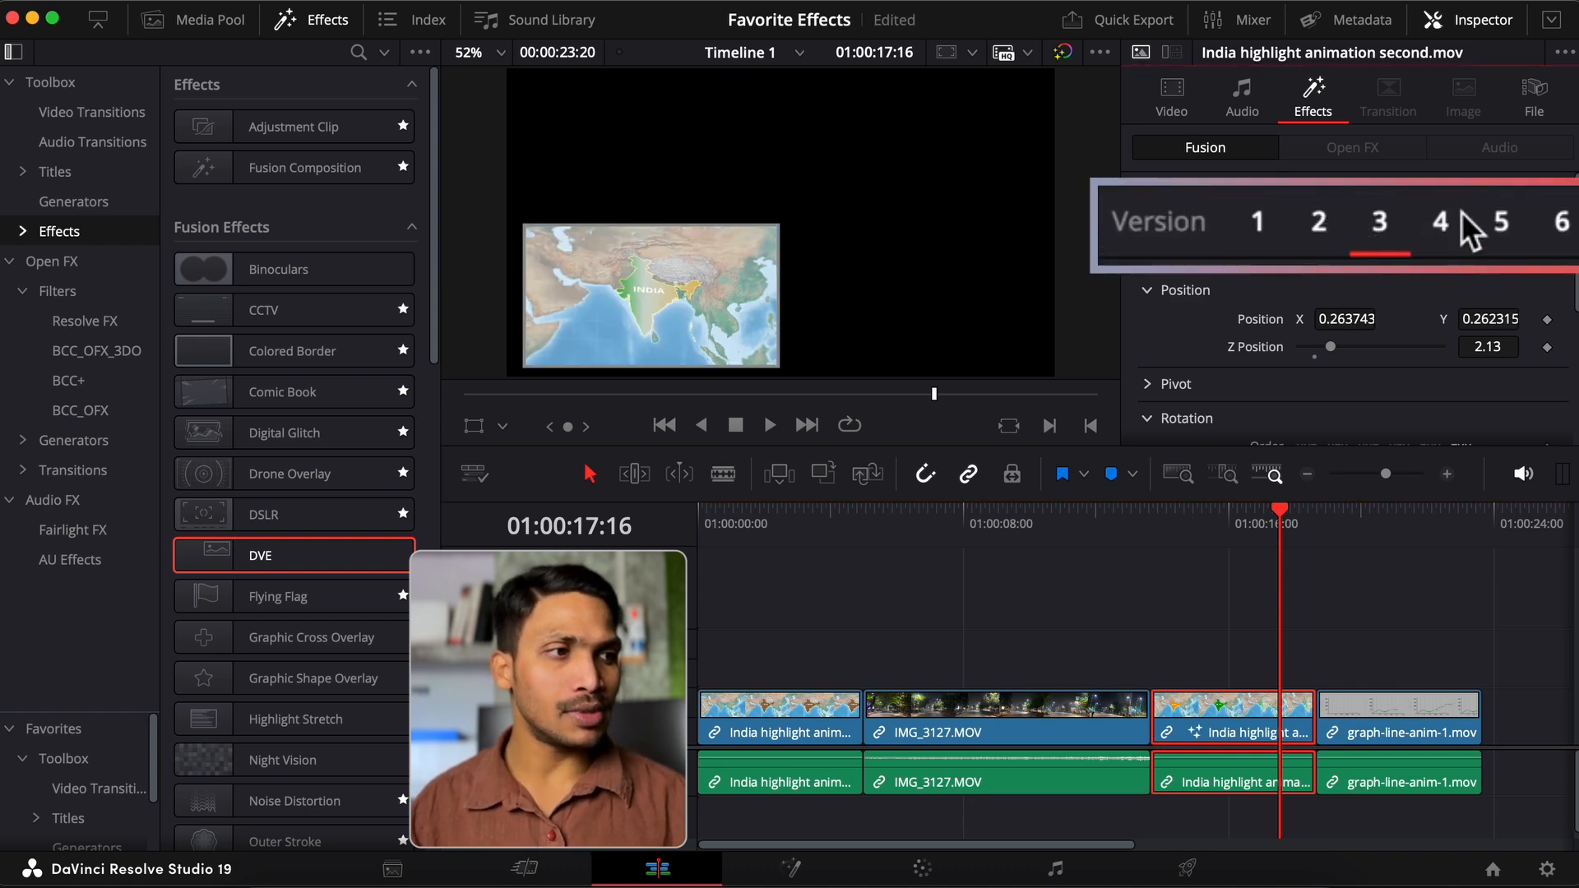
left_click(1460, 210)
left_click(1497, 230)
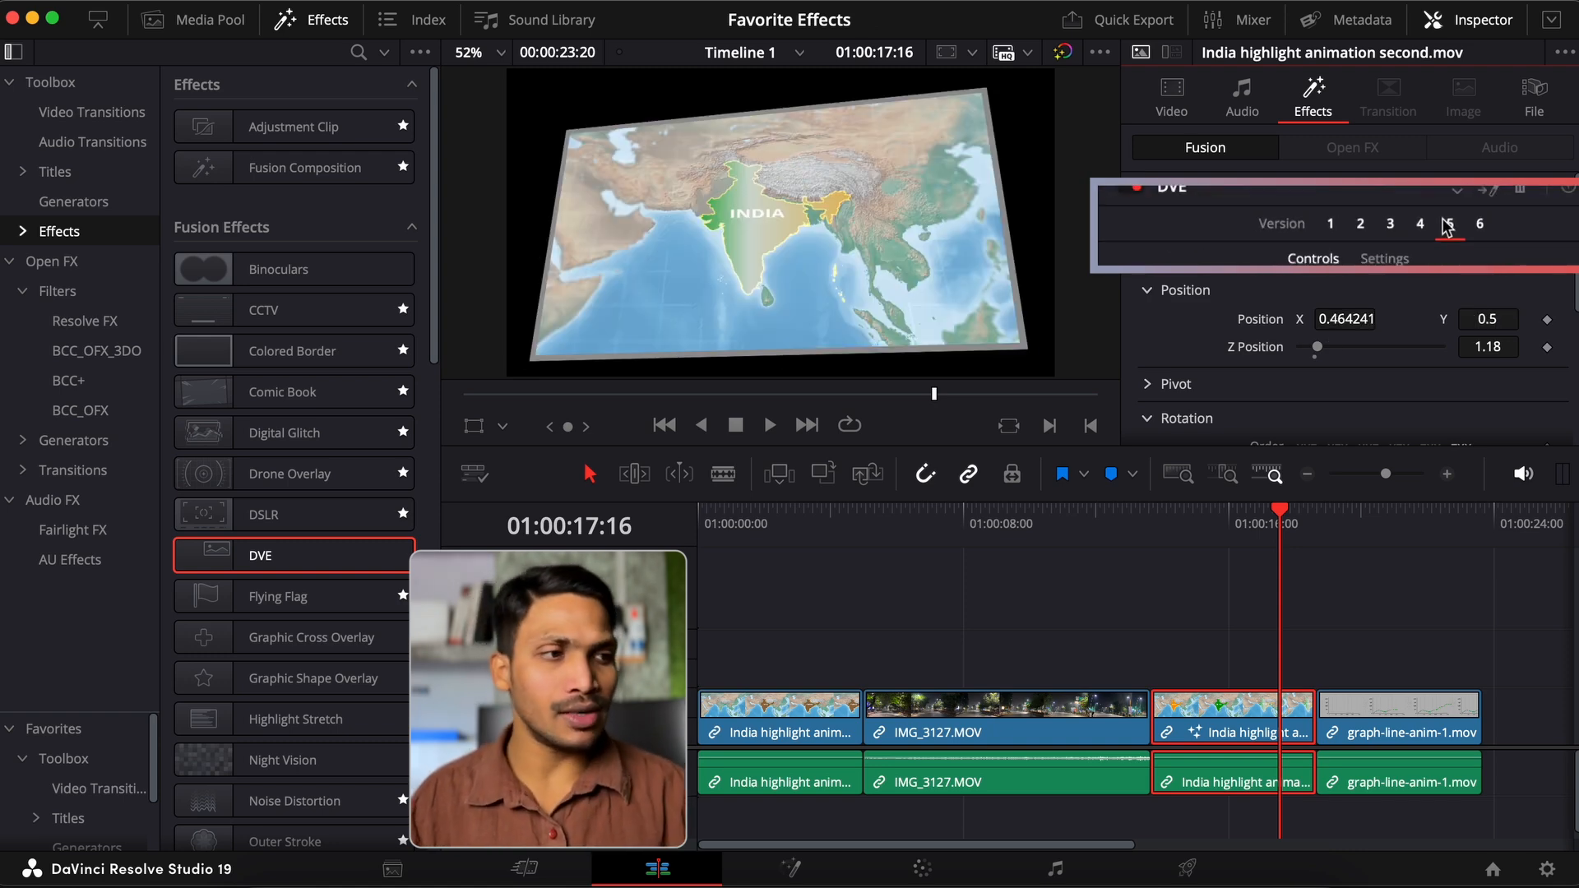
left_click(1474, 206)
- Set the DVE Position X to about 0.525, Z Position to 1.34 and Y rotation to -5.1
left_click_drag(1317, 331, 1349, 368)
scroll(1277, 353, "down", 4)
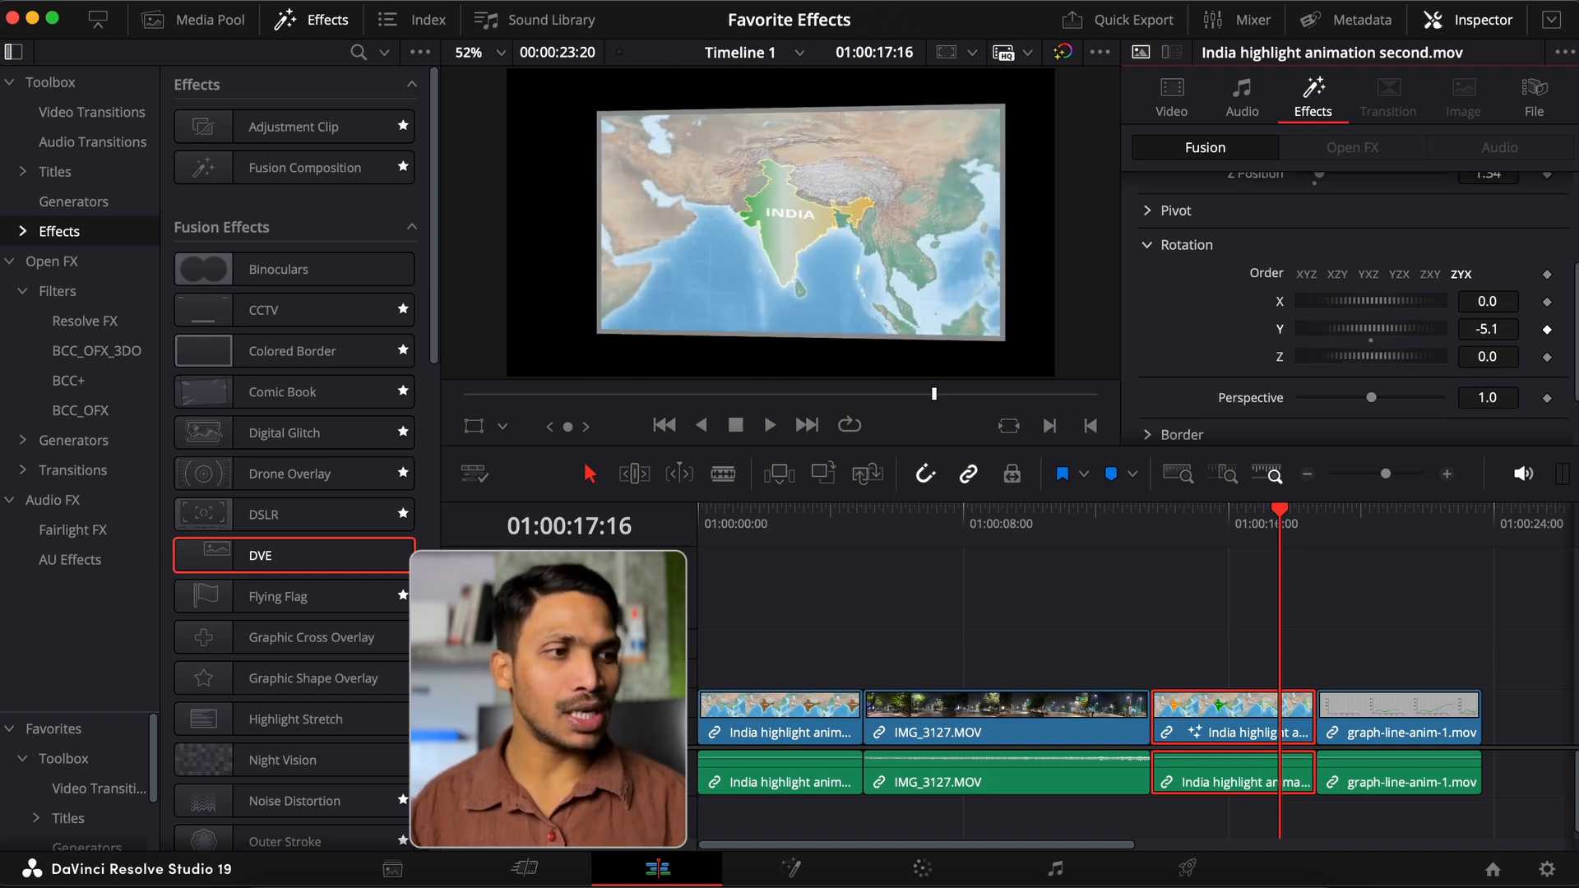
scroll(1549, 359, "down", 2)
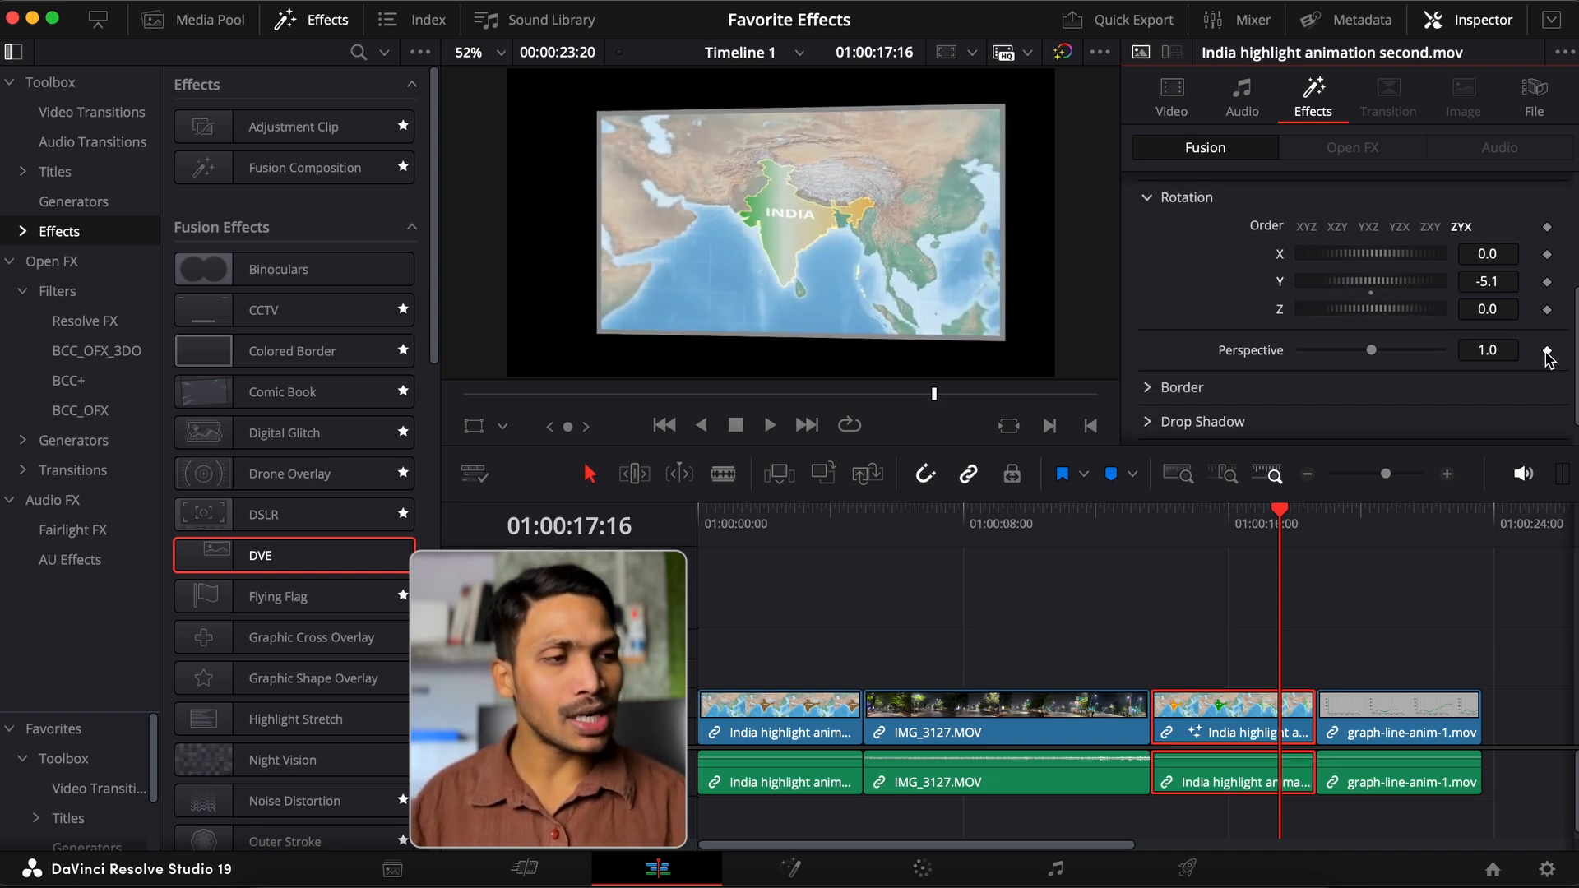
- Set the DVE border color to dark red (Red about 0.612, Green about 0.027, Blue 0.0) and Crop Width to 0.961
left_click(1151, 387)
scroll(1151, 386, "down", 5)
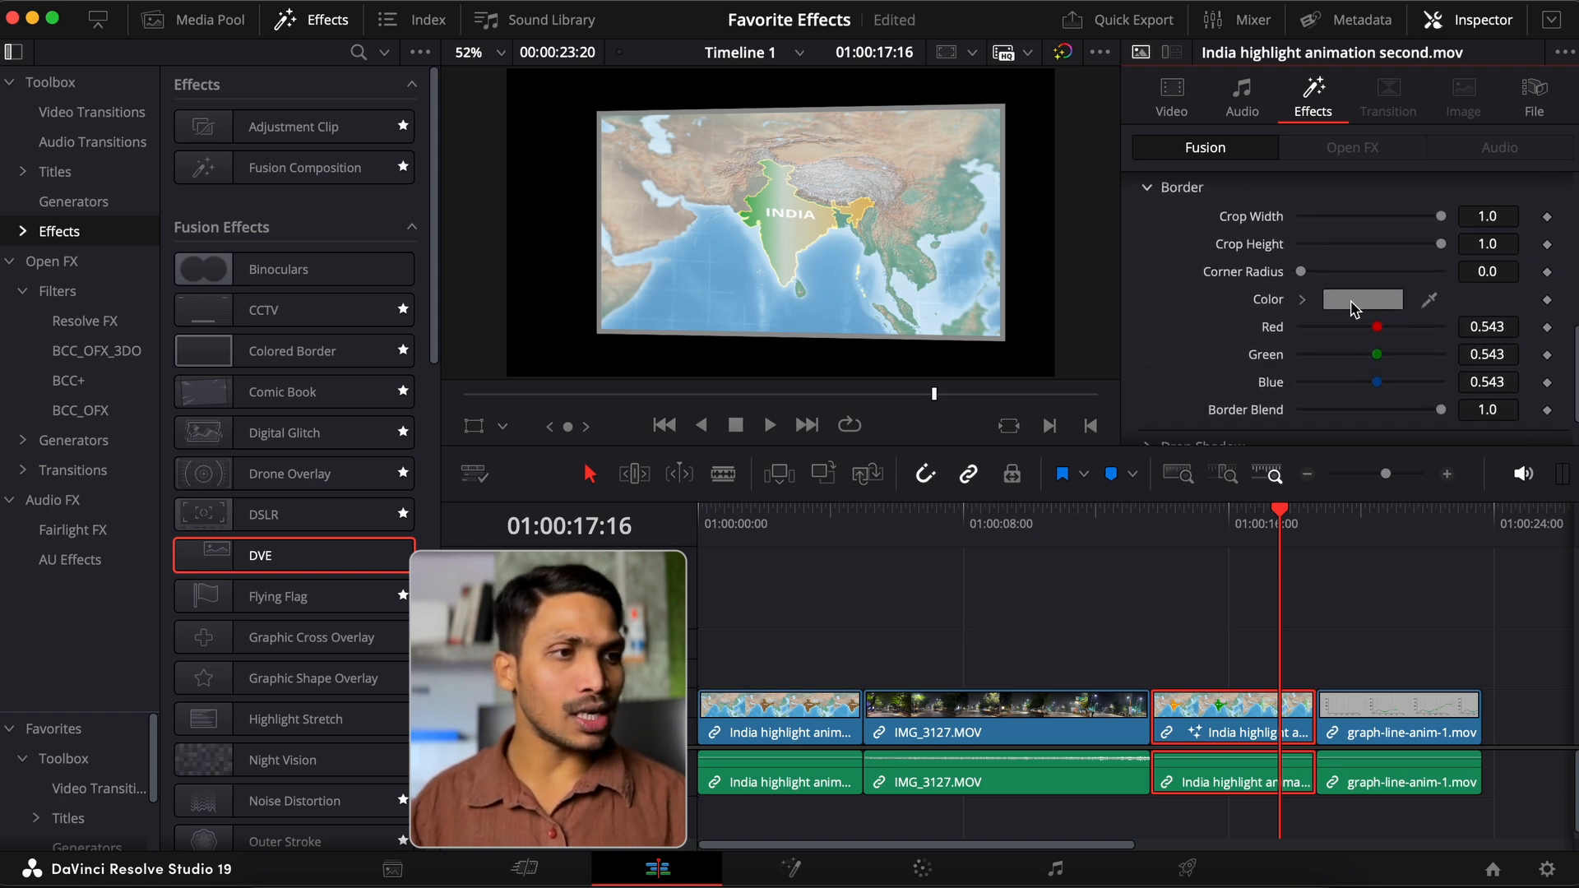
left_click(1355, 305)
left_click(129, 643)
left_click_drag(128, 643, 213, 650)
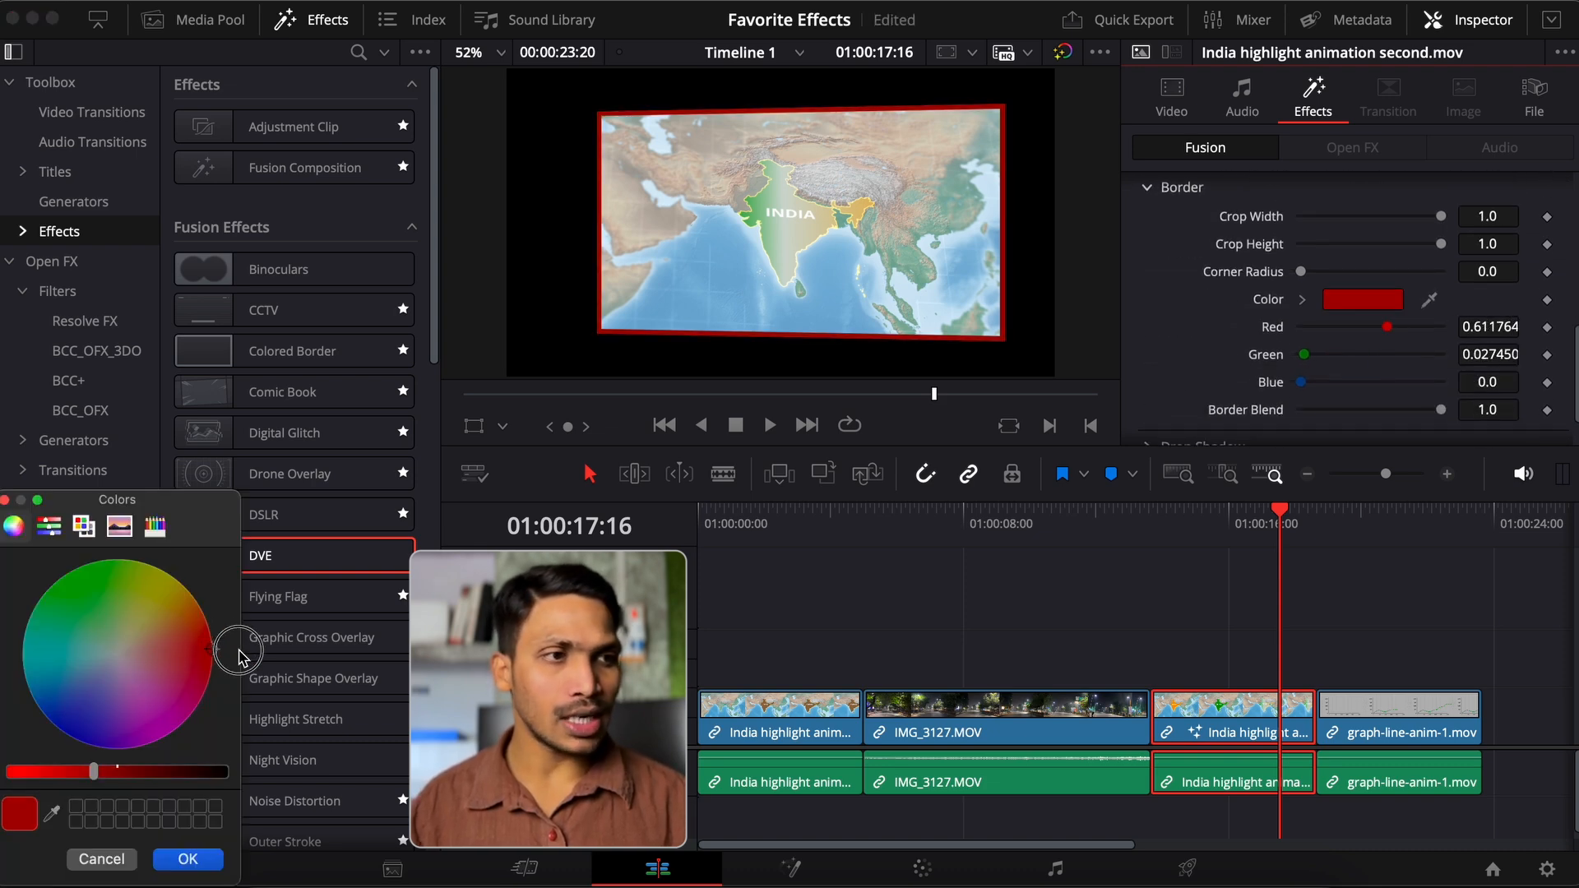
left_click(189, 859)
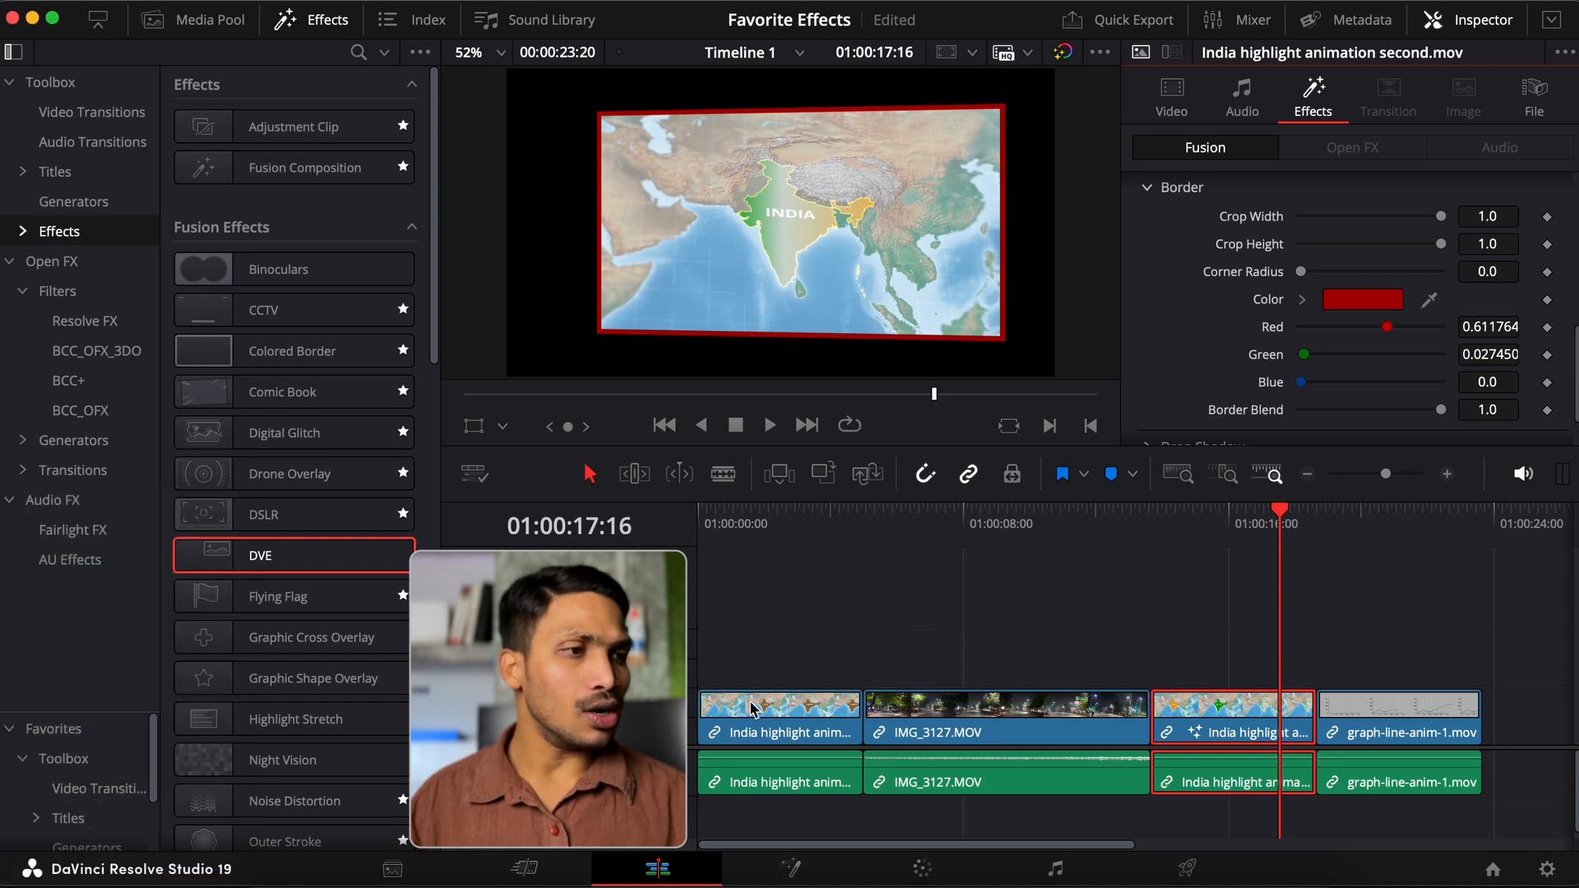
mouse_move(1442, 217)
left_mouse_down()
mouse_move(1409, 217)
mouse_move(1436, 217)
left_mouse_up()
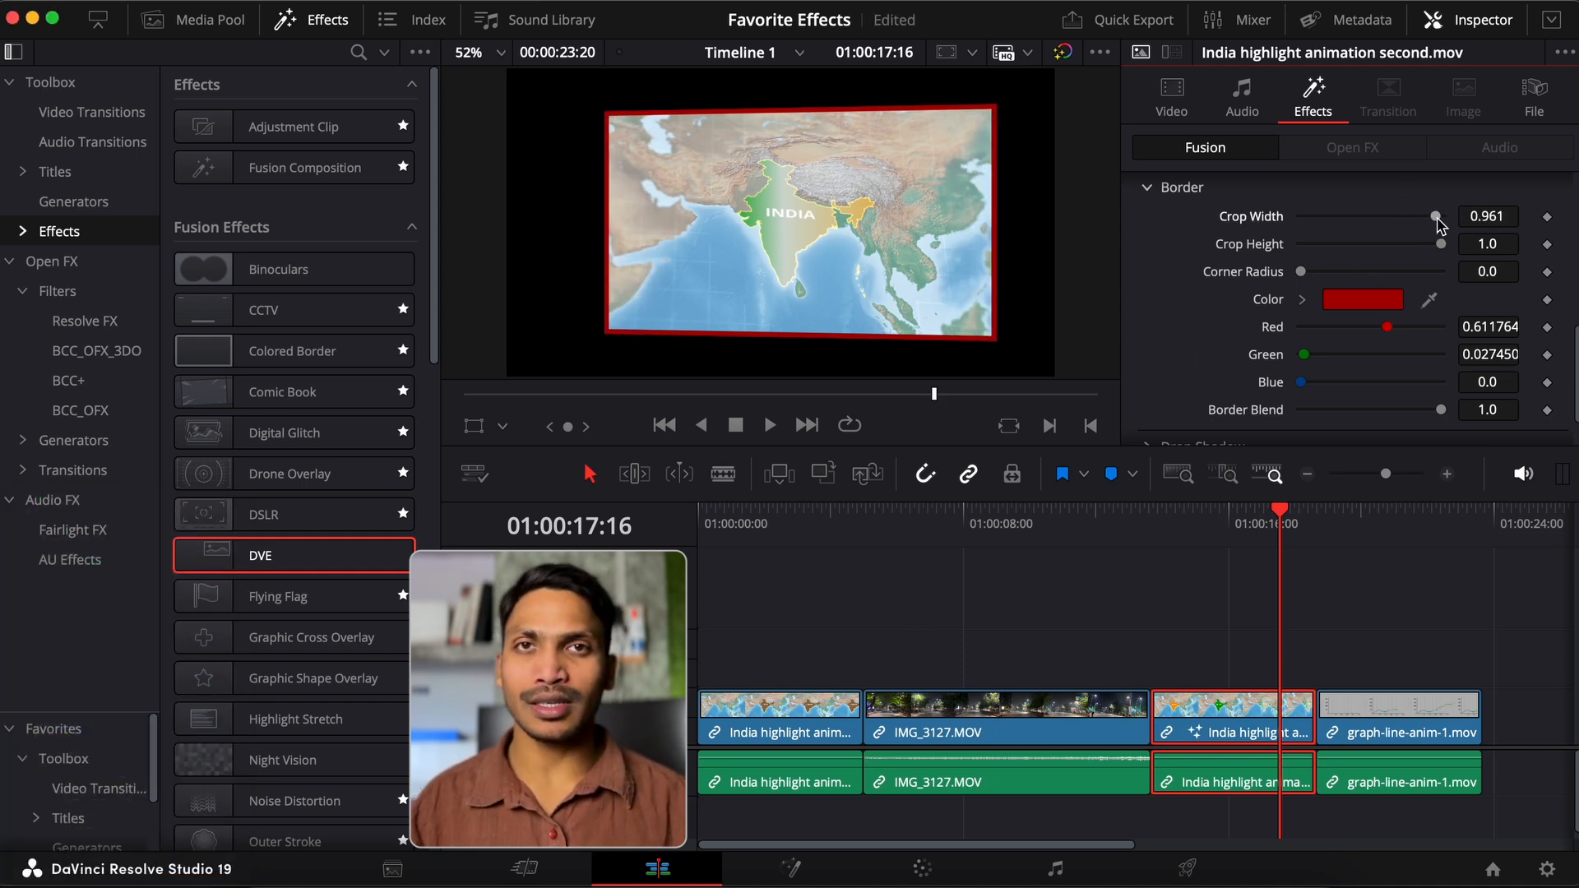
- Replace the DVE effect with Flying Flag on the second India clip
scroll(1408, 318, "up", 3)
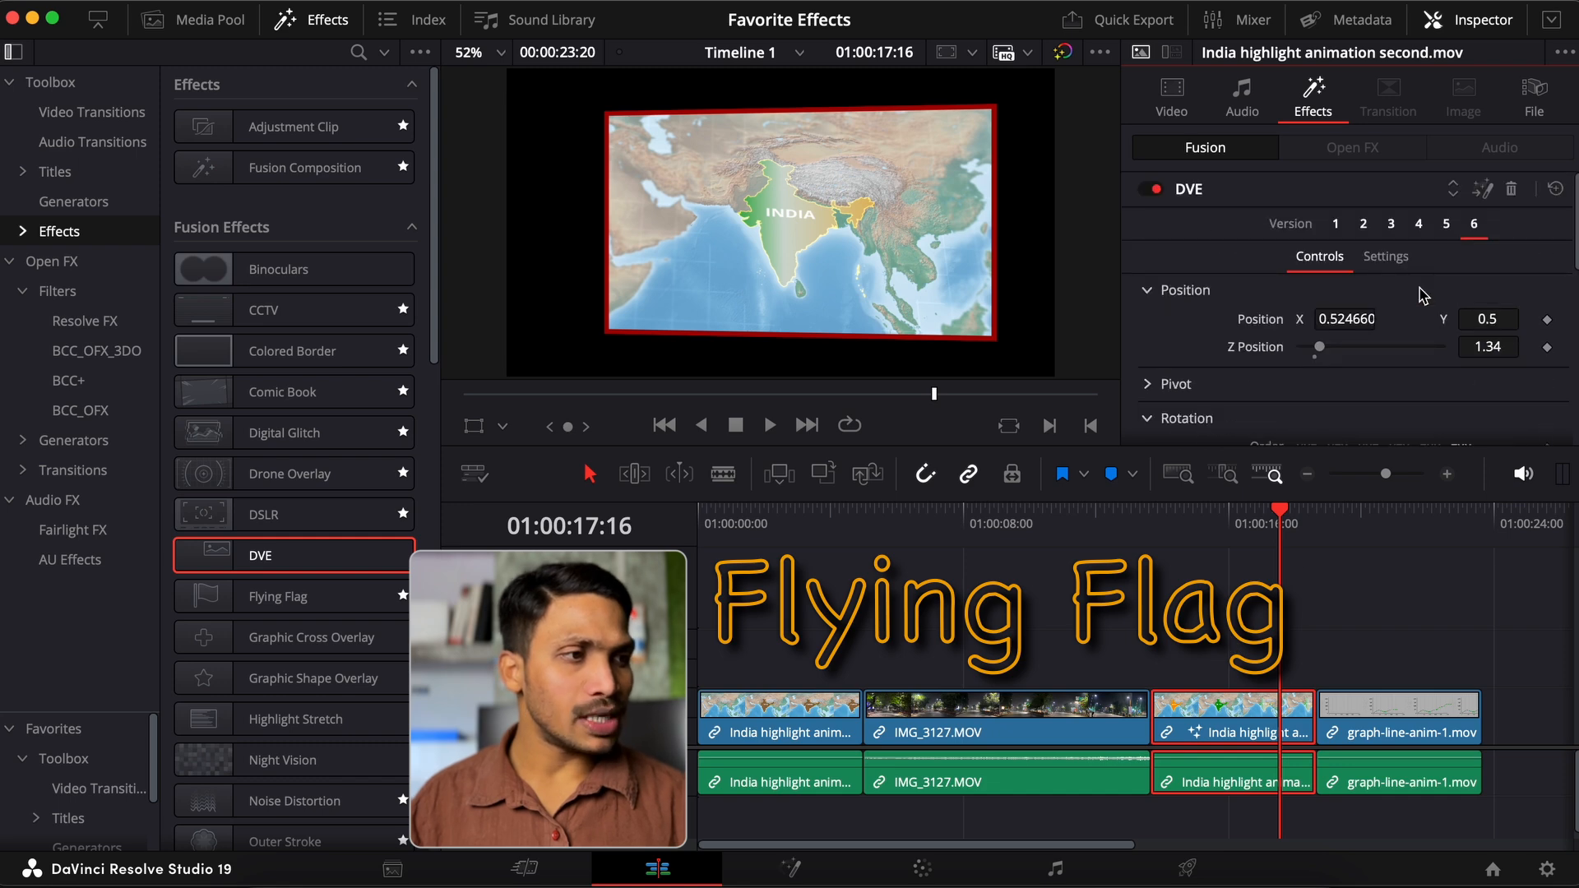
left_click(1508, 189)
left_click_drag(354, 597, 1242, 709)
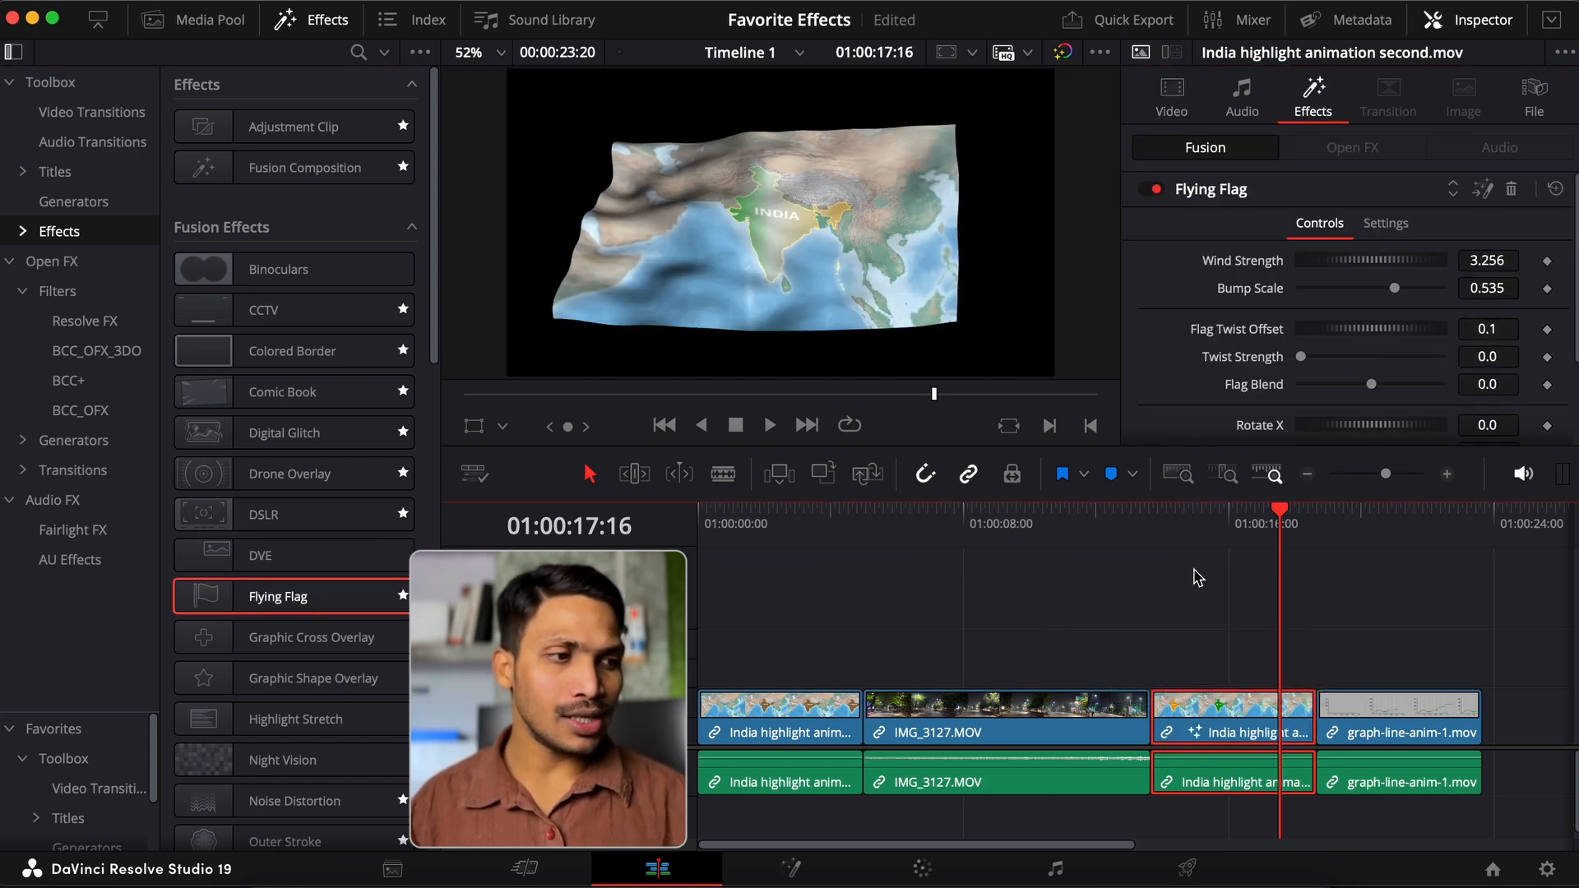
- Play back the waving map on the second India clip, and undo the Flying Flag effect
left_click(1190, 526)
key("space")
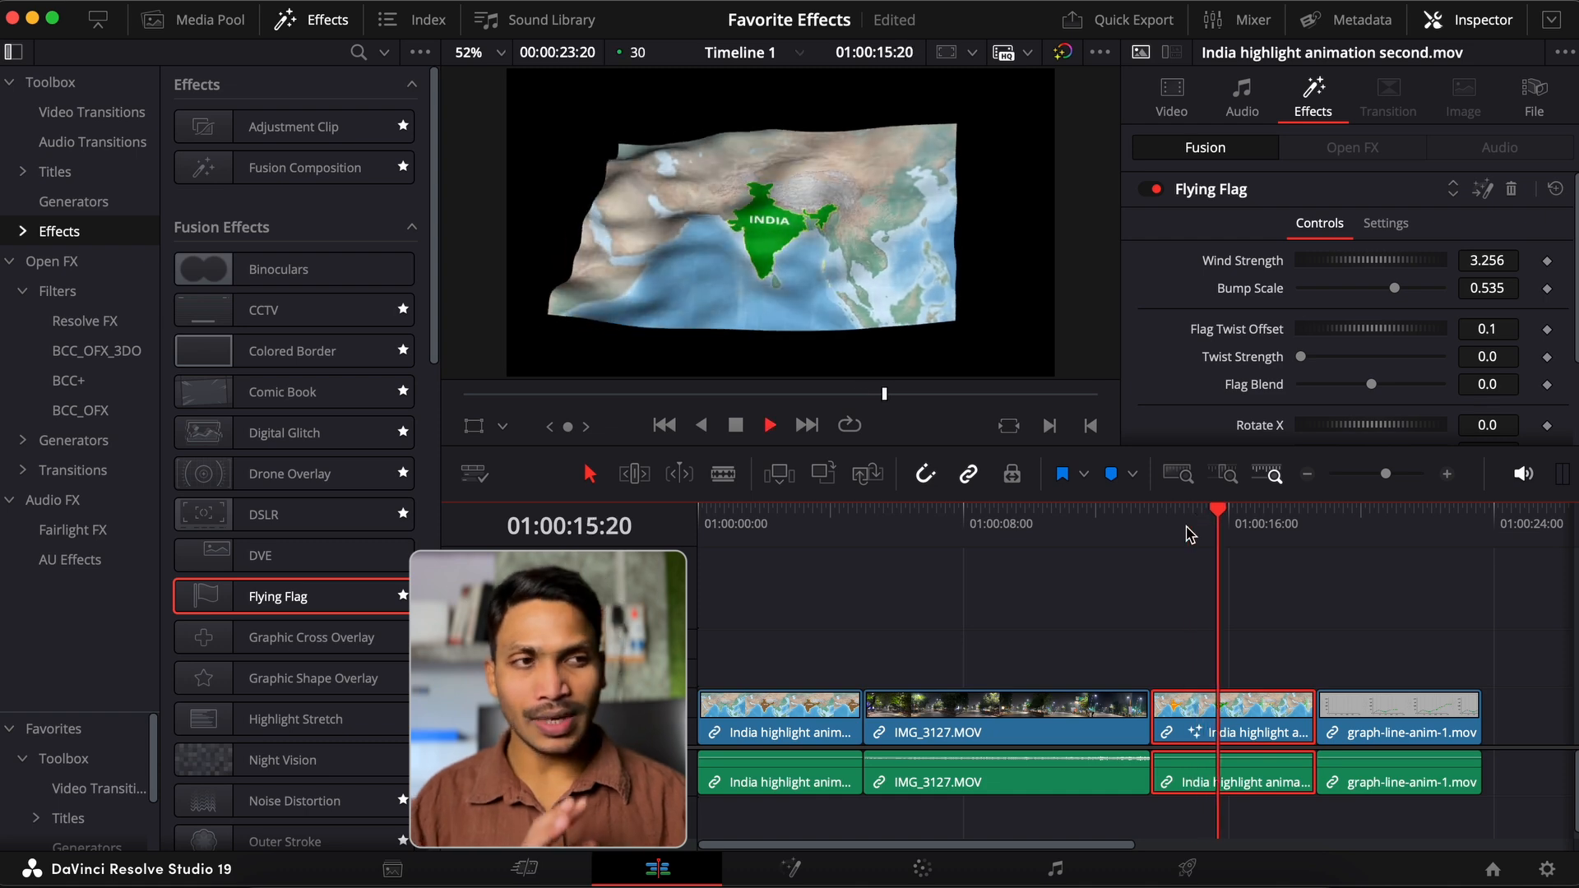
key("space")
key("super+z")
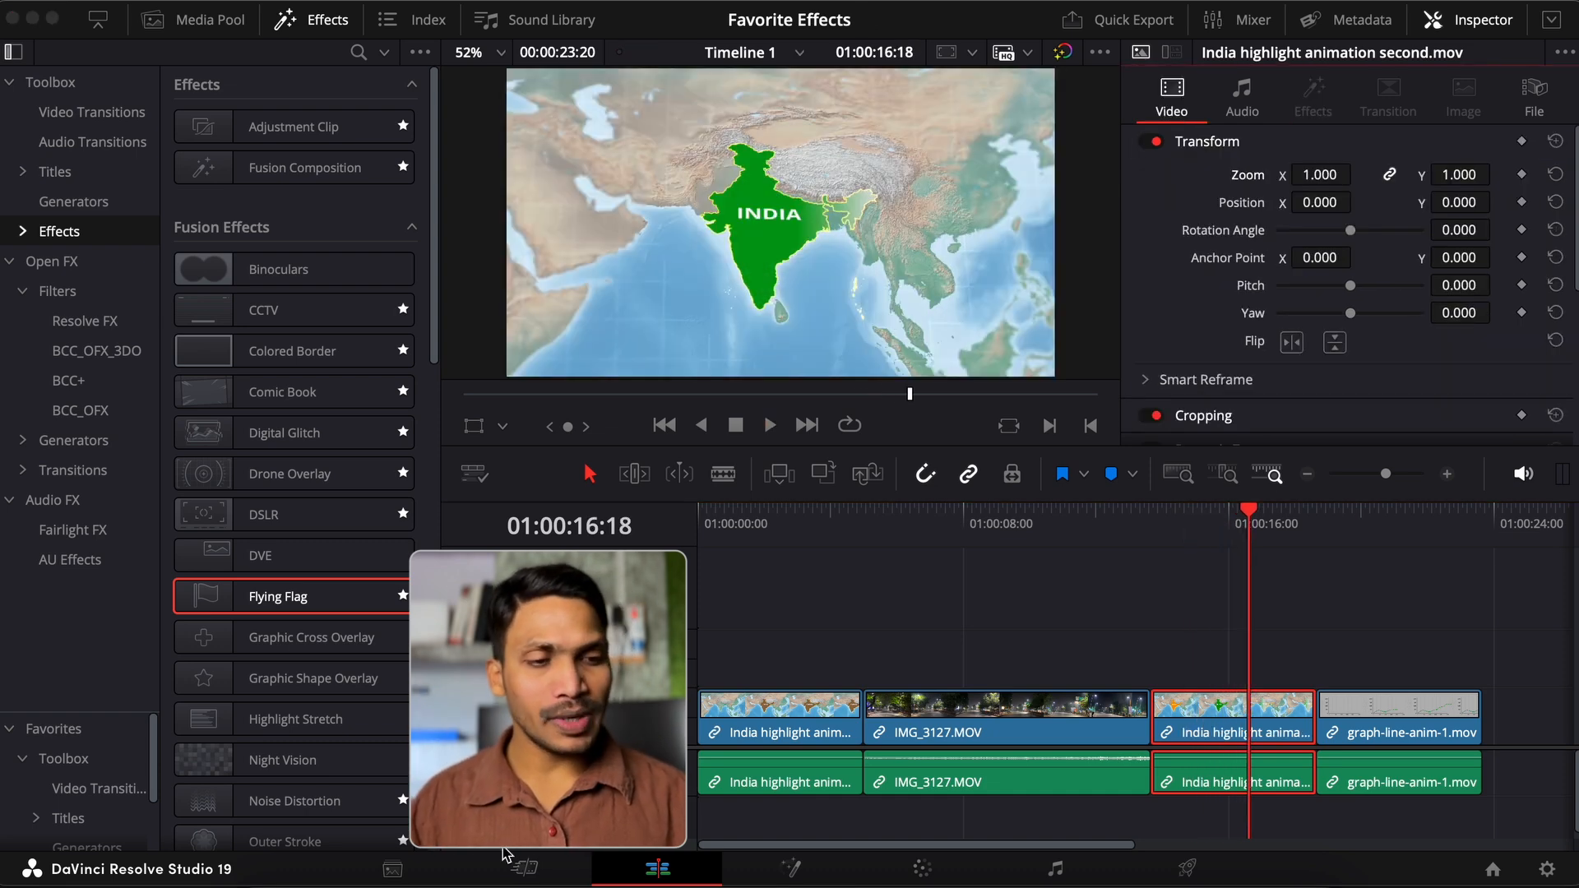
- Bring flag-7403565_1920.png from Finder's Downloads folder onto the track above the start of IMG_3127.MOV
left_click(265, 882)
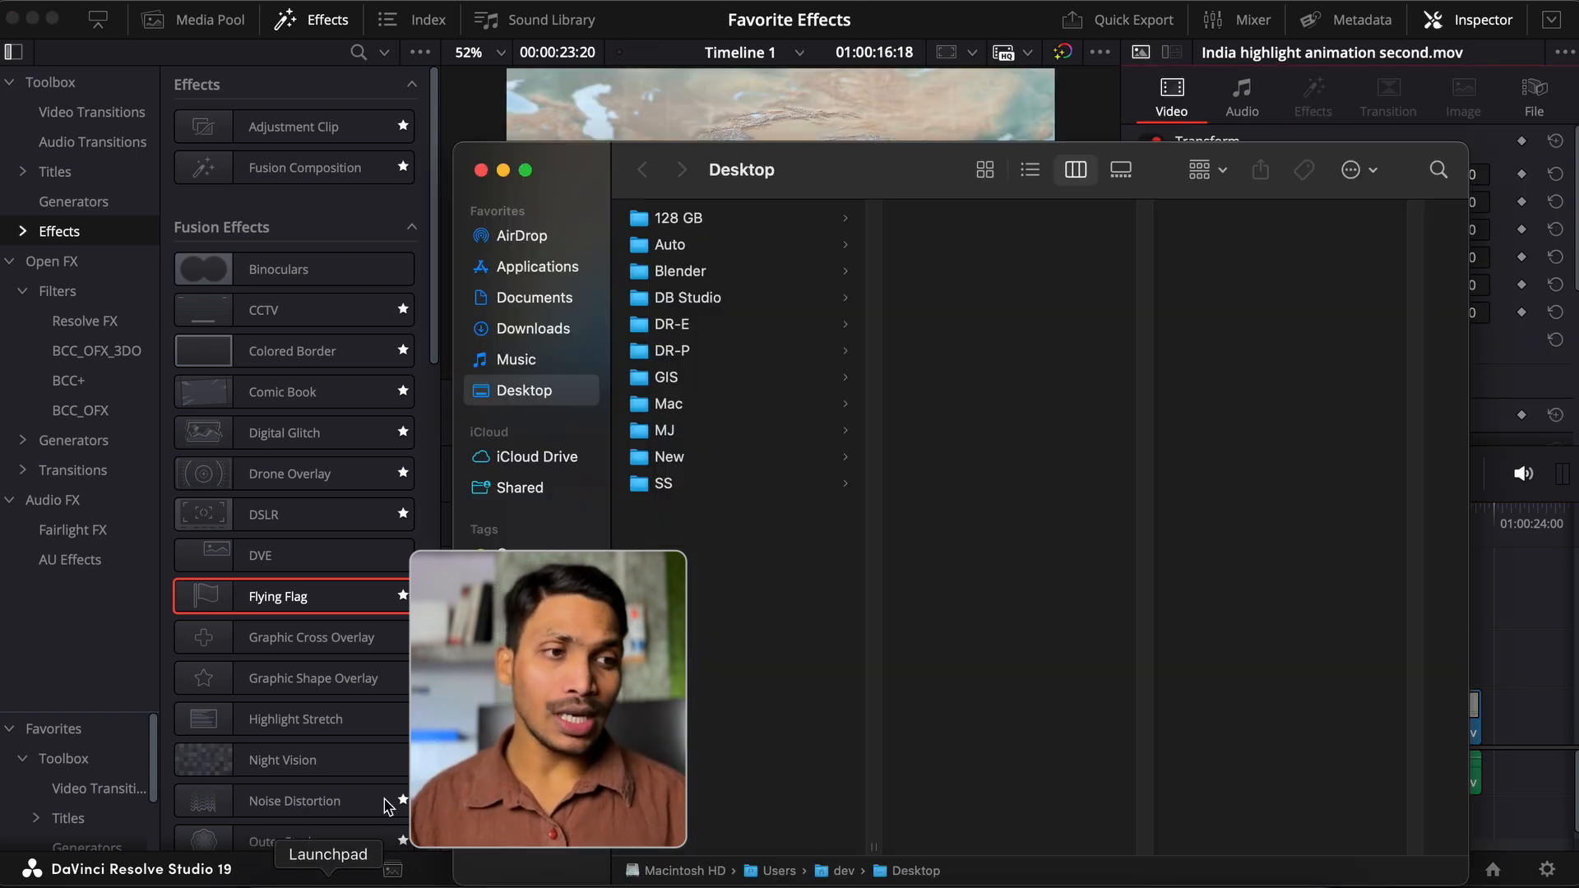
left_click(565, 331)
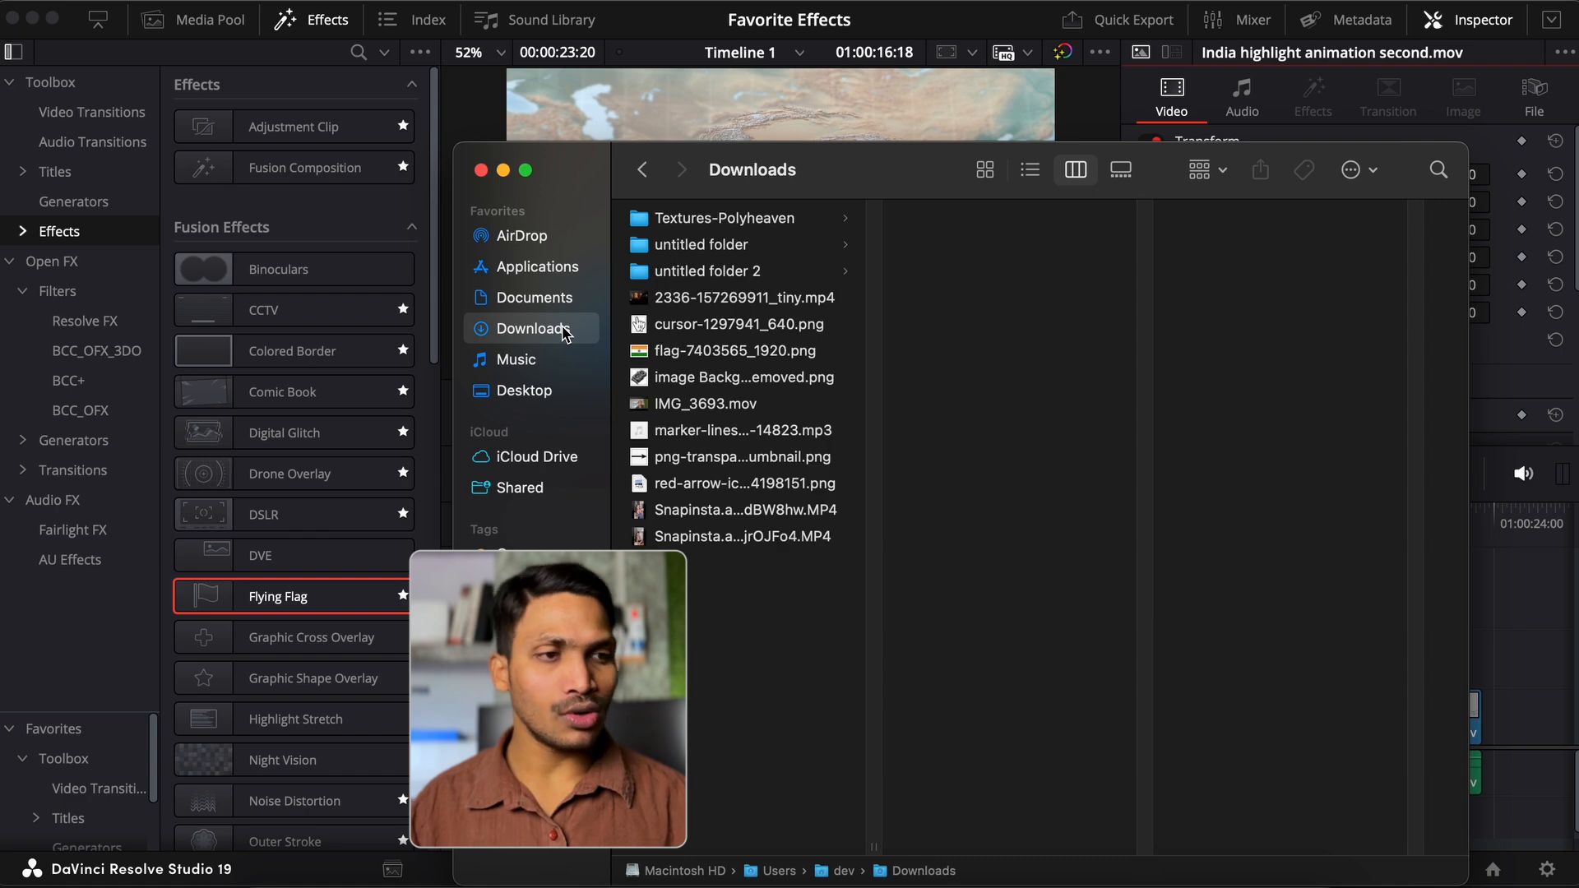
left_click(720, 355)
left_click_drag(835, 171, 1340, 207)
left_click_drag(1244, 393, 829, 648)
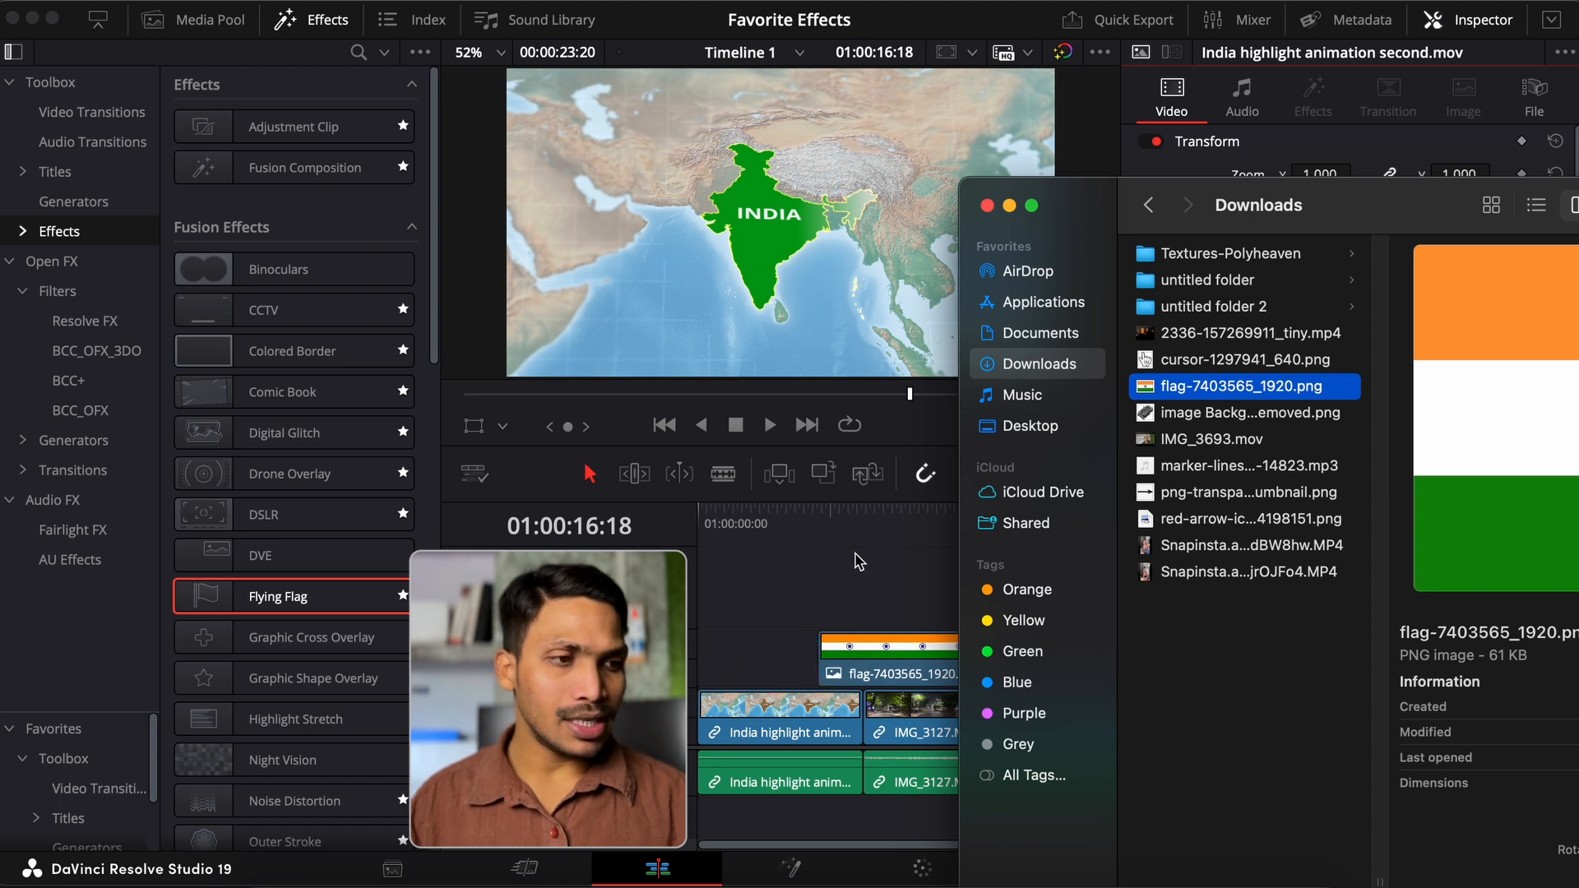
- Apply Flying Flag to the flag image clip and play back its waving animation
left_click(888, 524)
left_click_drag(272, 599, 866, 668)
left_click(833, 522)
key("space")
key("space")
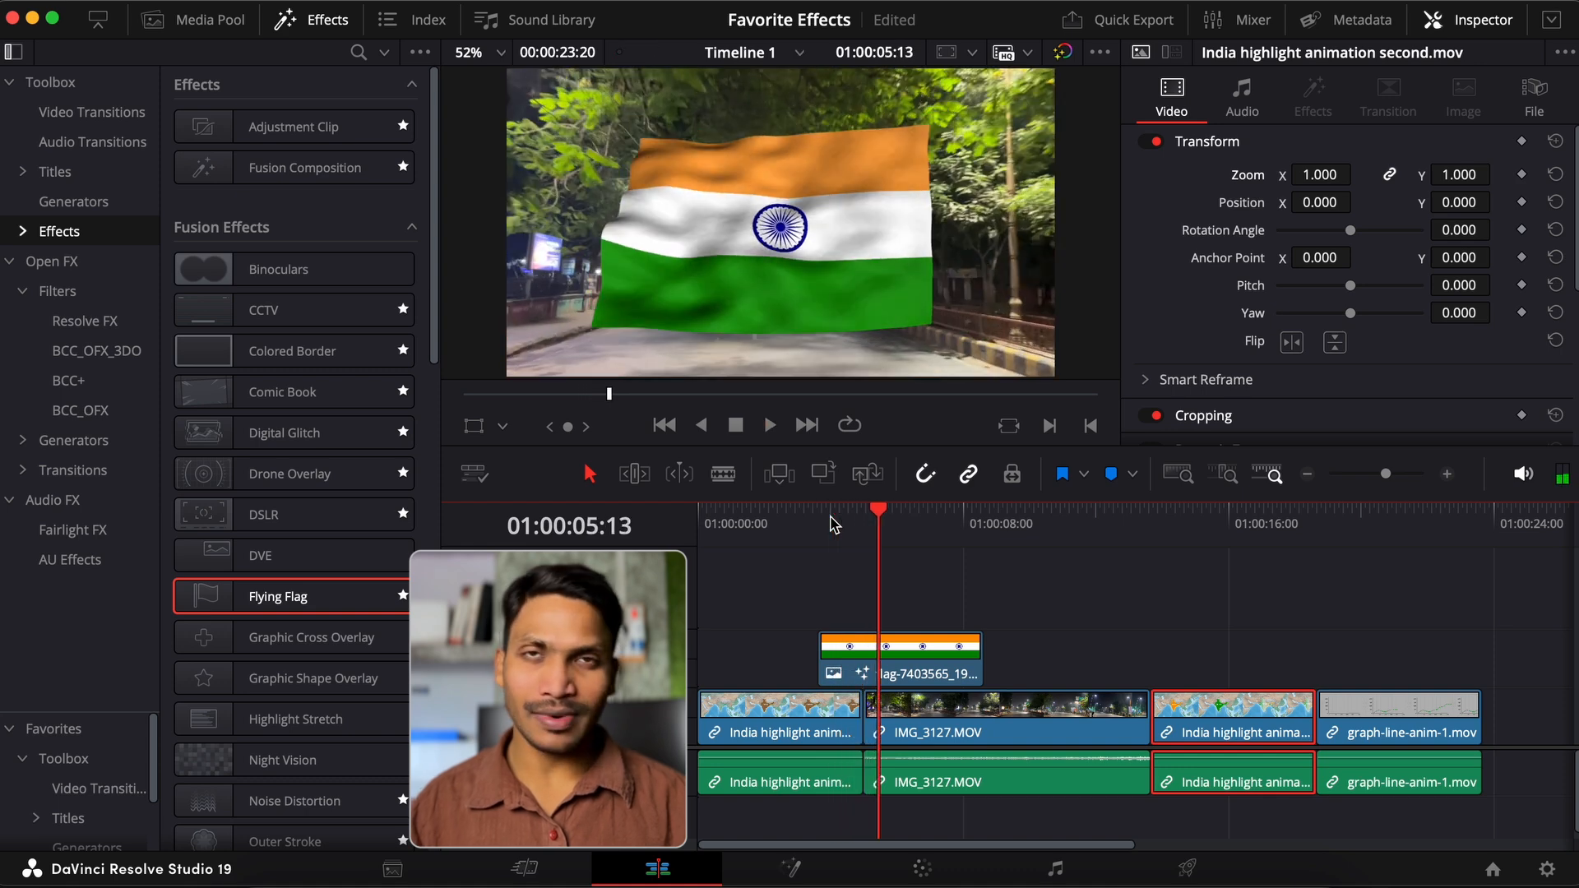
- Adjust the flag's Flying Flag settings to Flag Twist Offset 0.013, Flag Blend -0.014, Rotate X 13.0 and Rotate Z -13.0
left_click(873, 676)
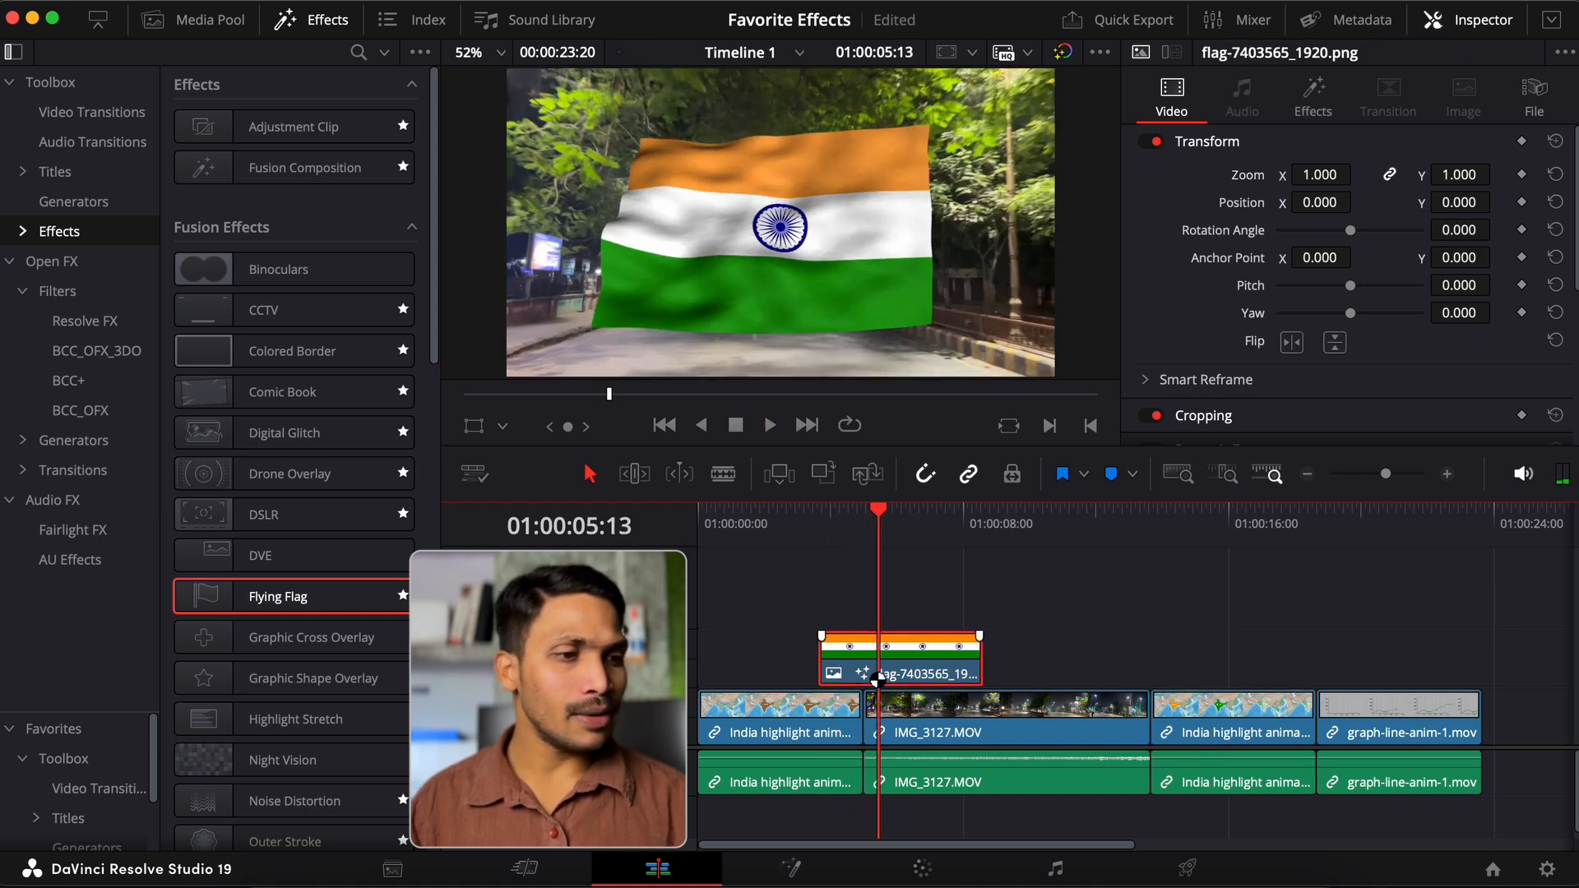
left_click(1311, 97)
scroll(1378, 257, "down", 1)
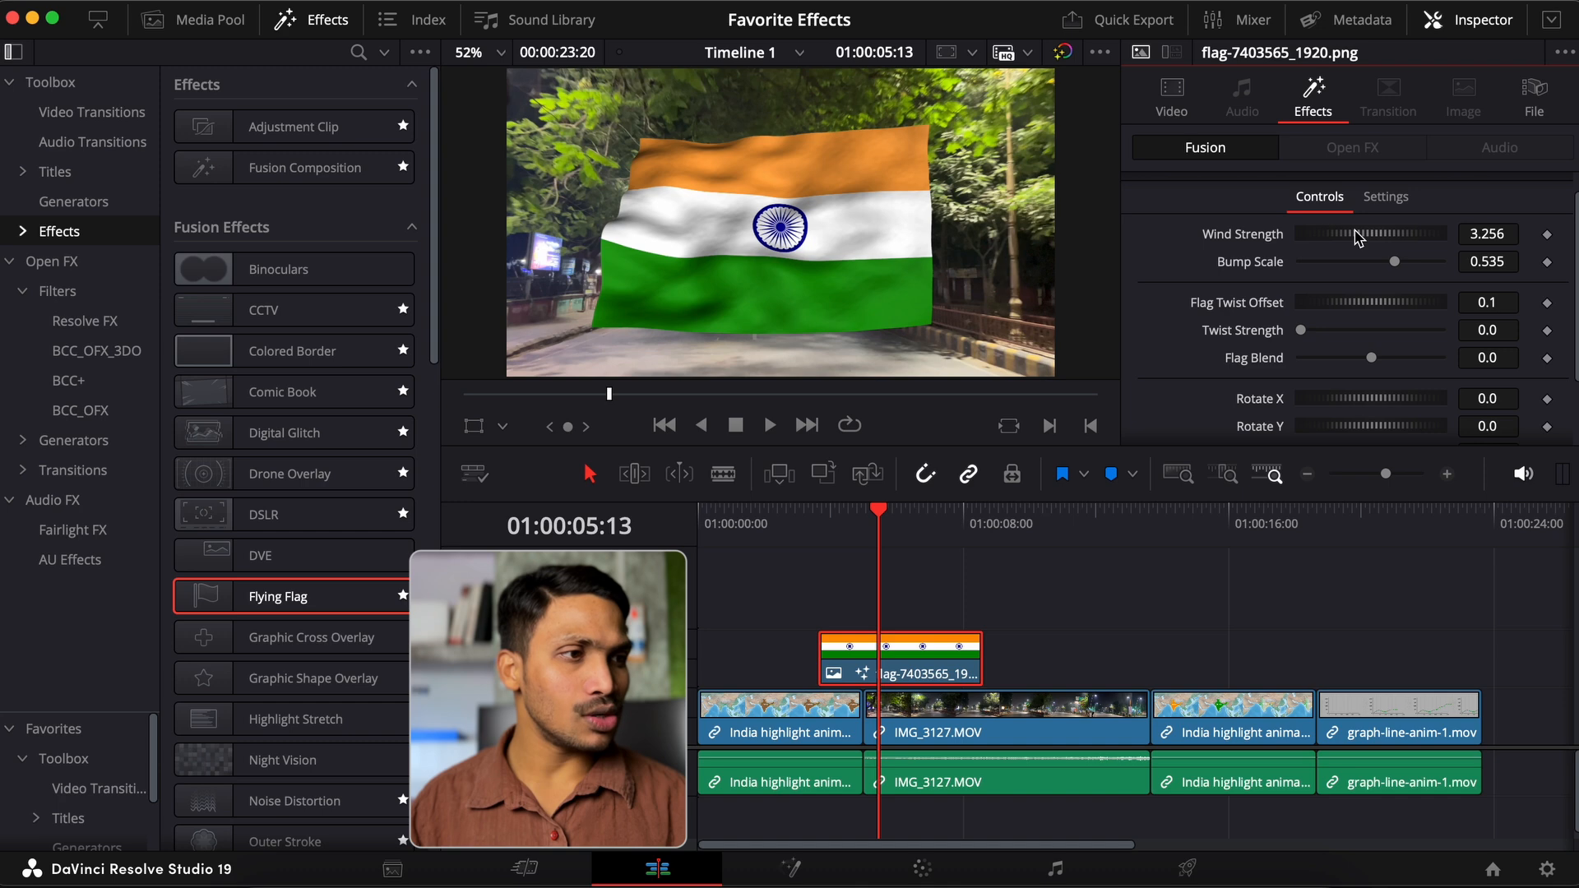
left_click_drag(1357, 238, 1342, 395)
scroll(1464, 303, "down", 1)
scroll(1341, 296, "down", 3)
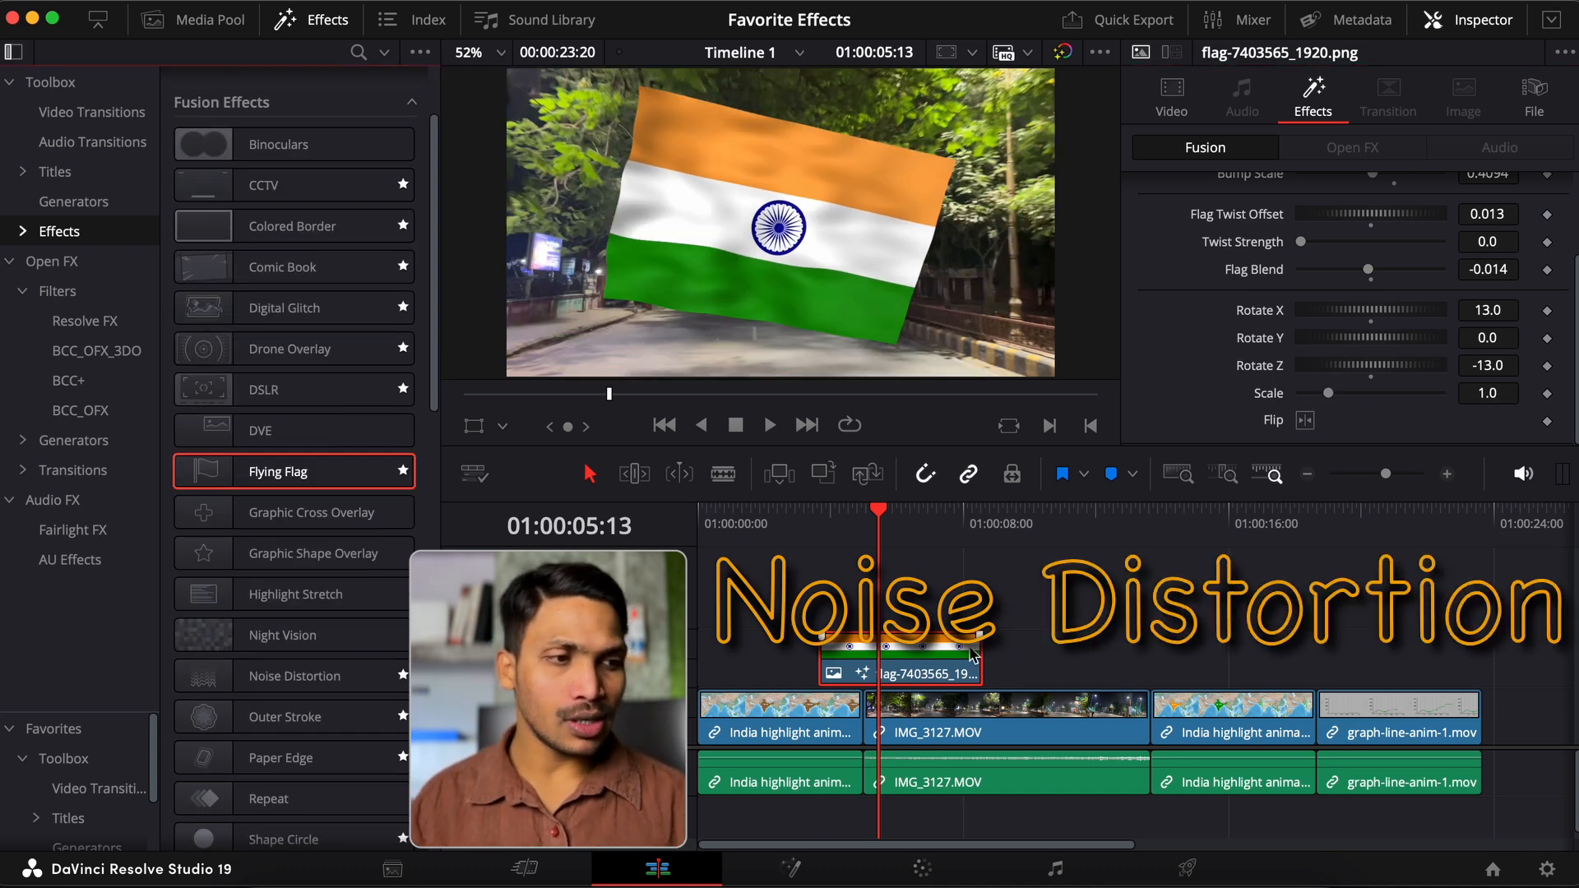
- Apply Noise Distortion to IMG_3127.MOV and preview it with the flag image clip deleted
left_click_drag(294, 675, 1024, 712)
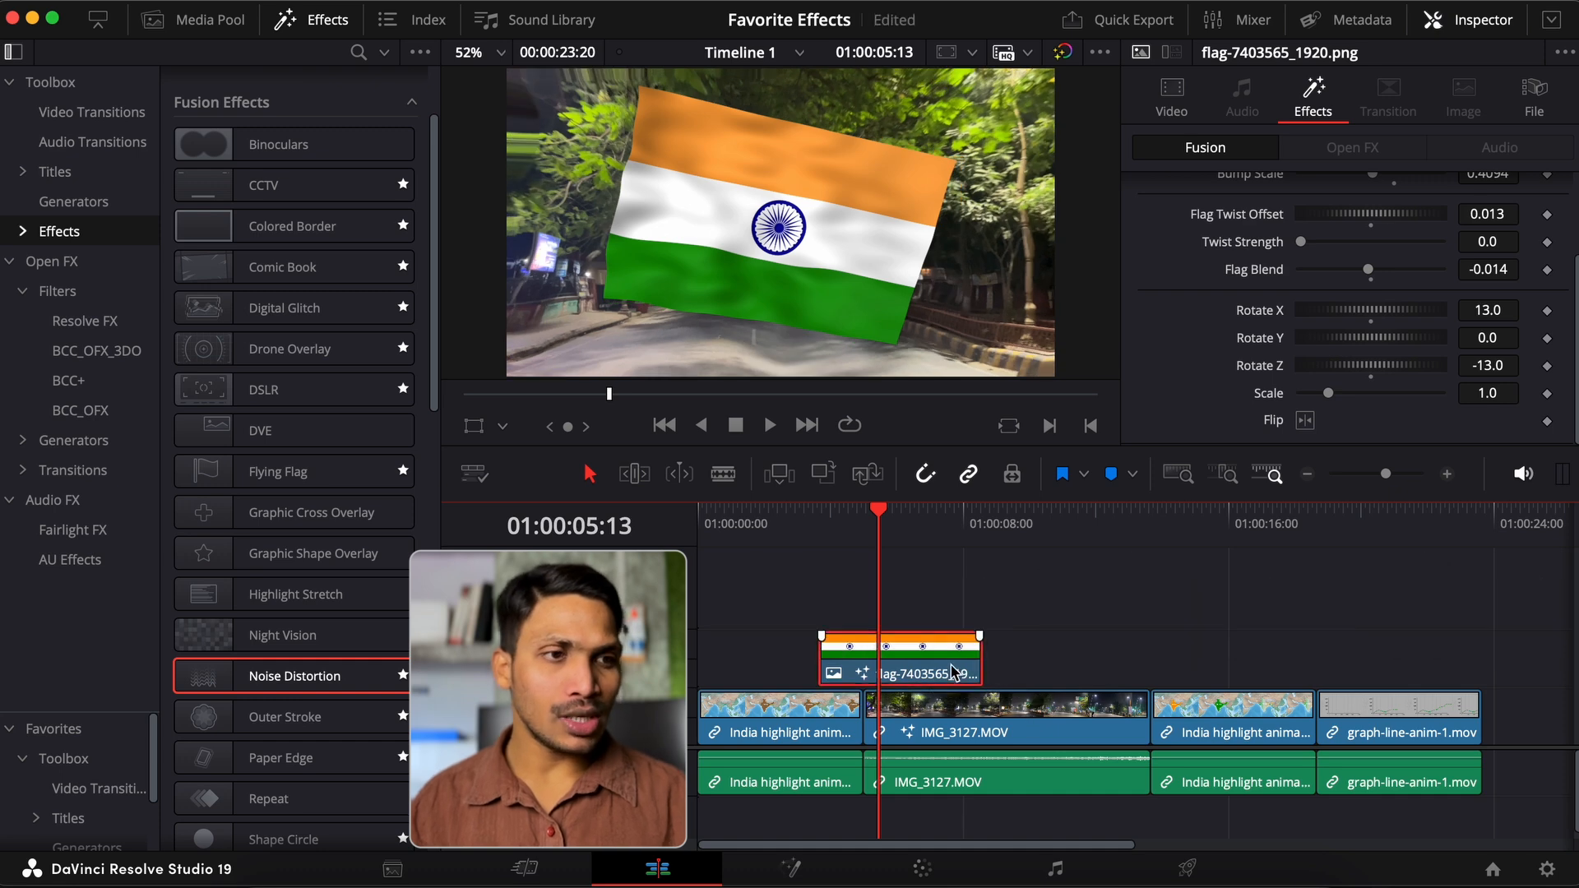
key("Delete")
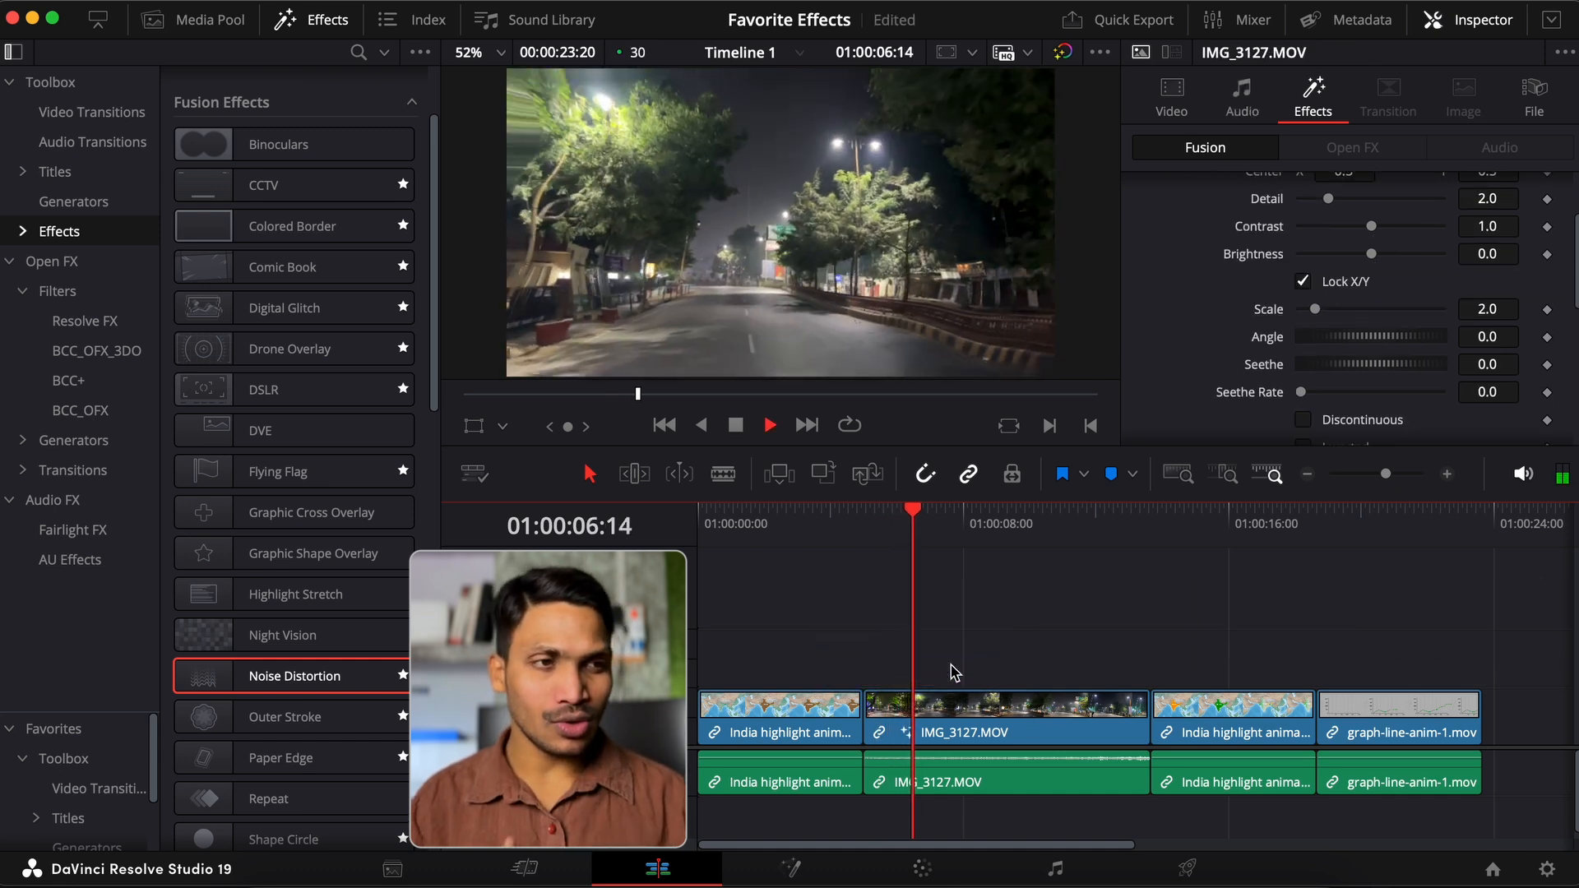
key("space")
- Set the Noise Distortion Detail on IMG_3127.MOV to 10.0
left_click(1027, 715)
scroll(1435, 256, "up", 3)
left_click_drag(1328, 317, 1448, 325)
scroll(1447, 325, "down", 4)
mouse_move(1374, 282)
left_mouse_down()
mouse_move(1421, 273)
mouse_move(1381, 273)
left_mouse_up()
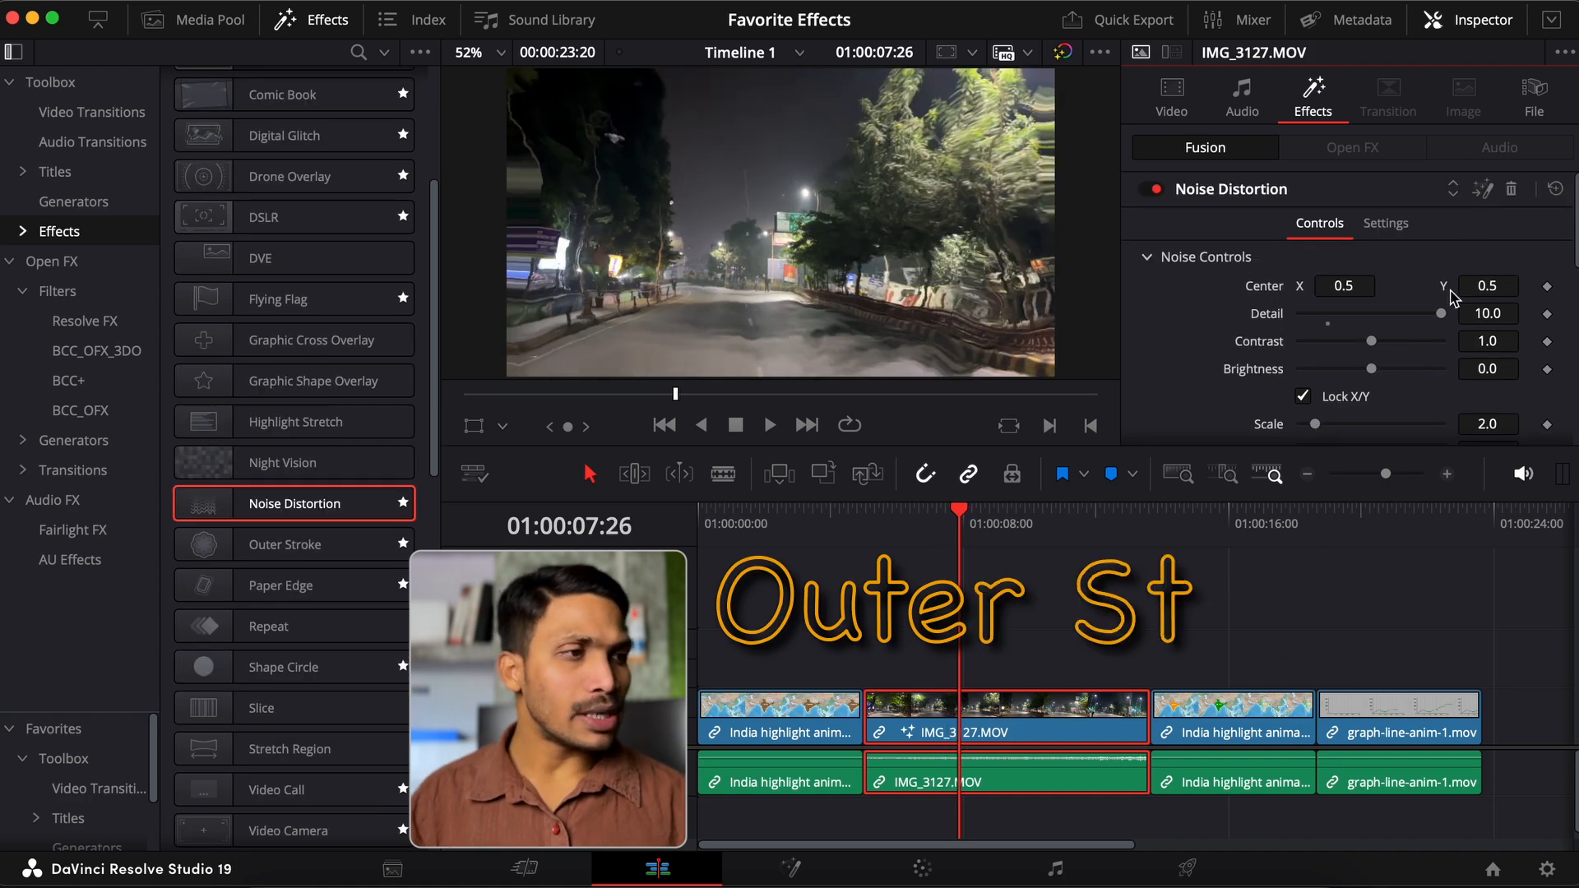
- Replace Noise Distortion with Outer Stroke on IMG_3127.MOV
left_click(1511, 189)
double_click(313, 545)
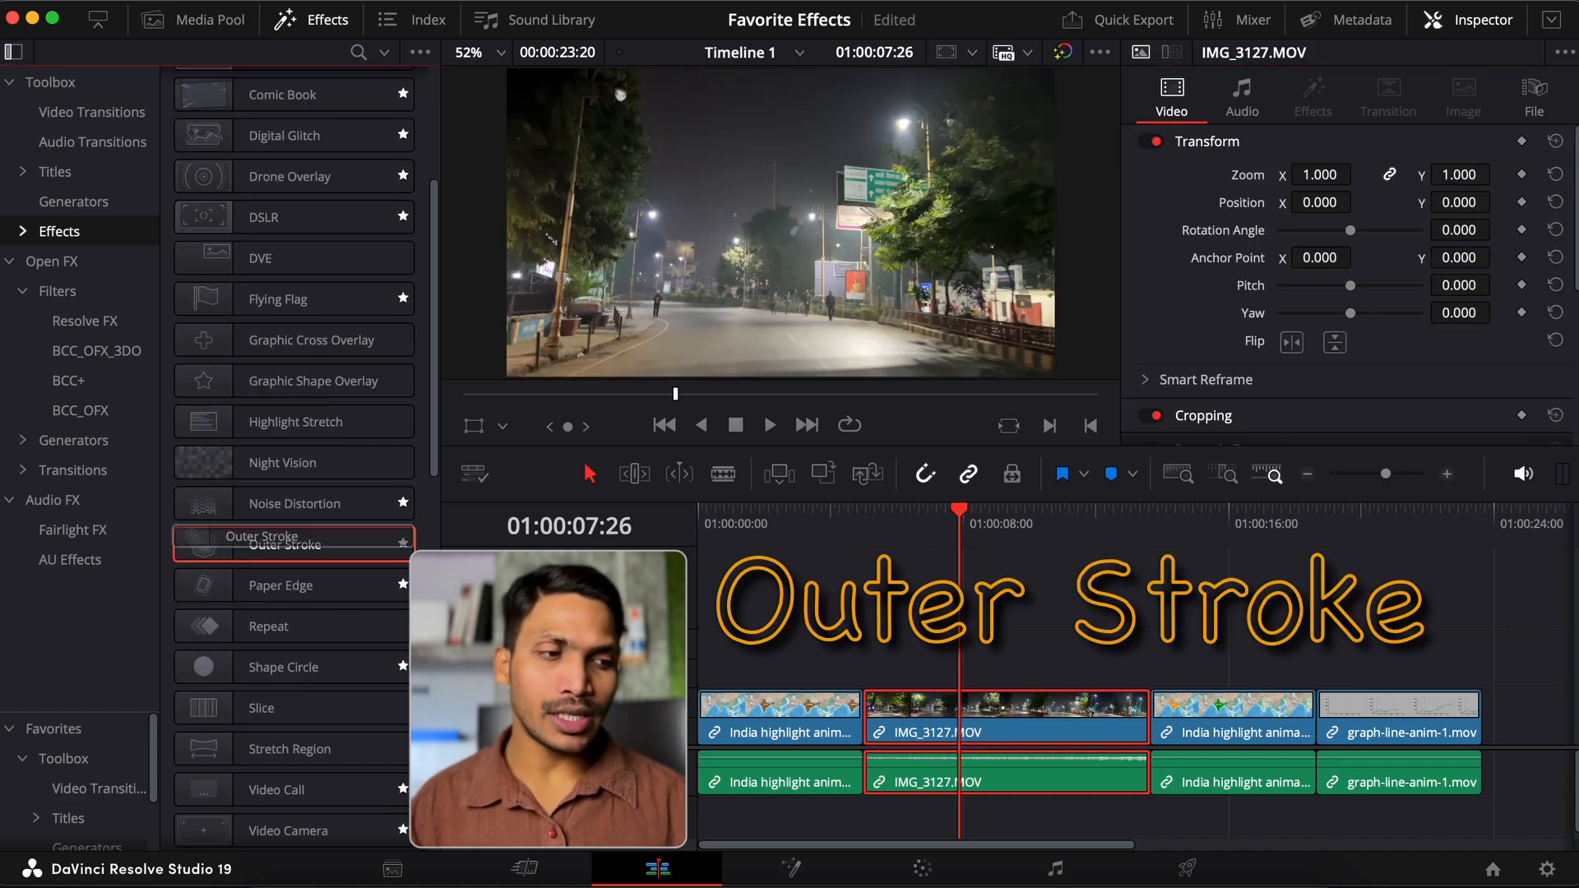
- Add a Text+ title on the track above IMG_3127.MOV, spanning the playhead at 01:00:07:26
left_click(23, 172)
left_click(54, 172)
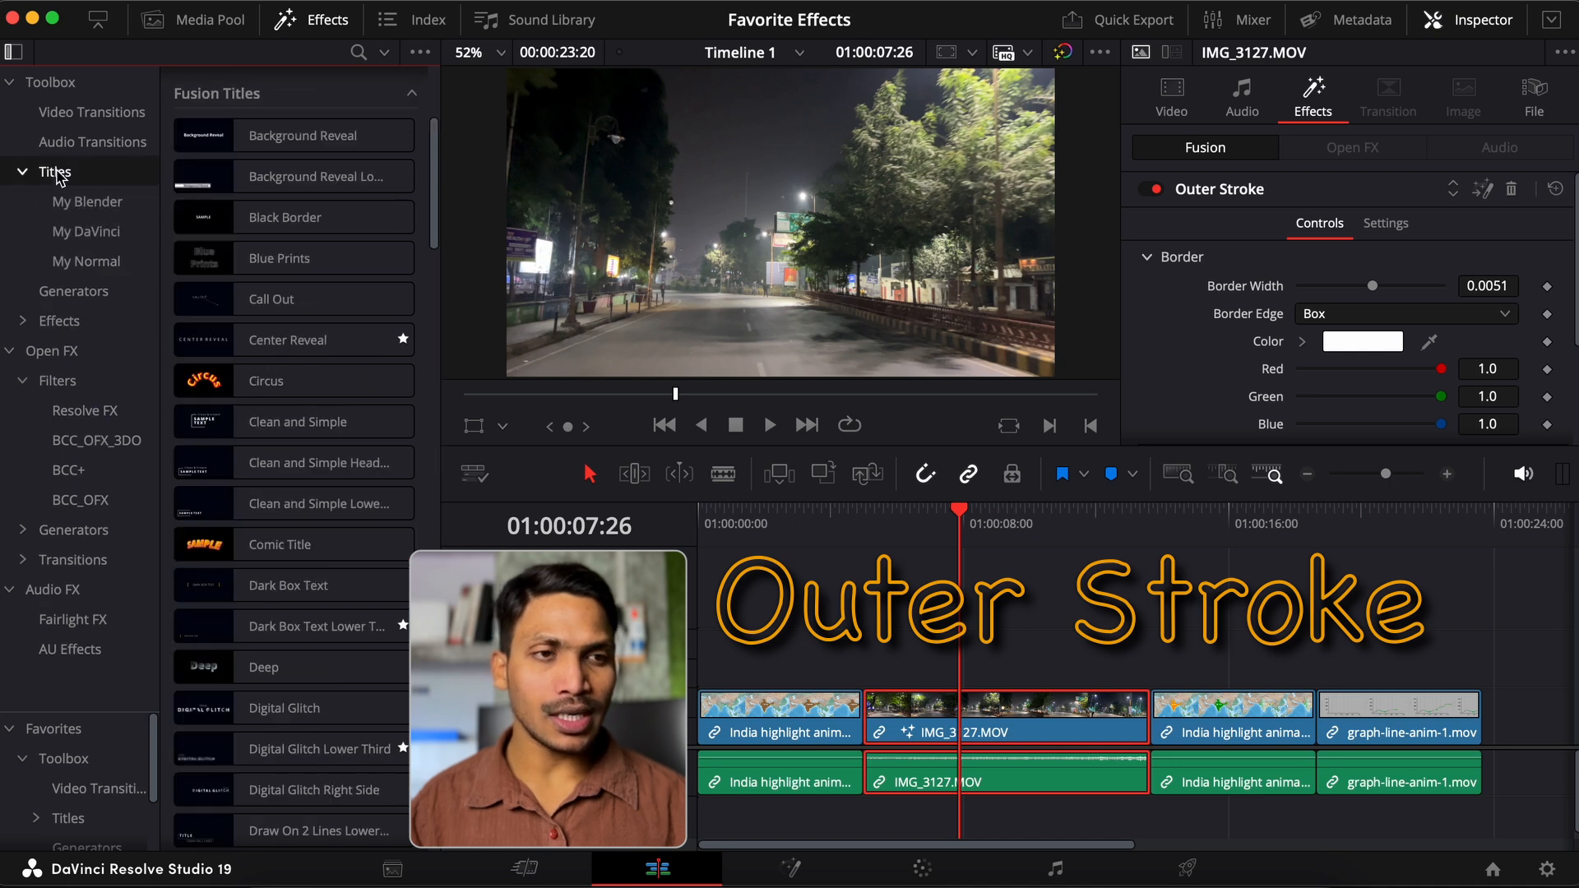
scroll(285, 615, "down", 5)
scroll(282, 600, "up", 10)
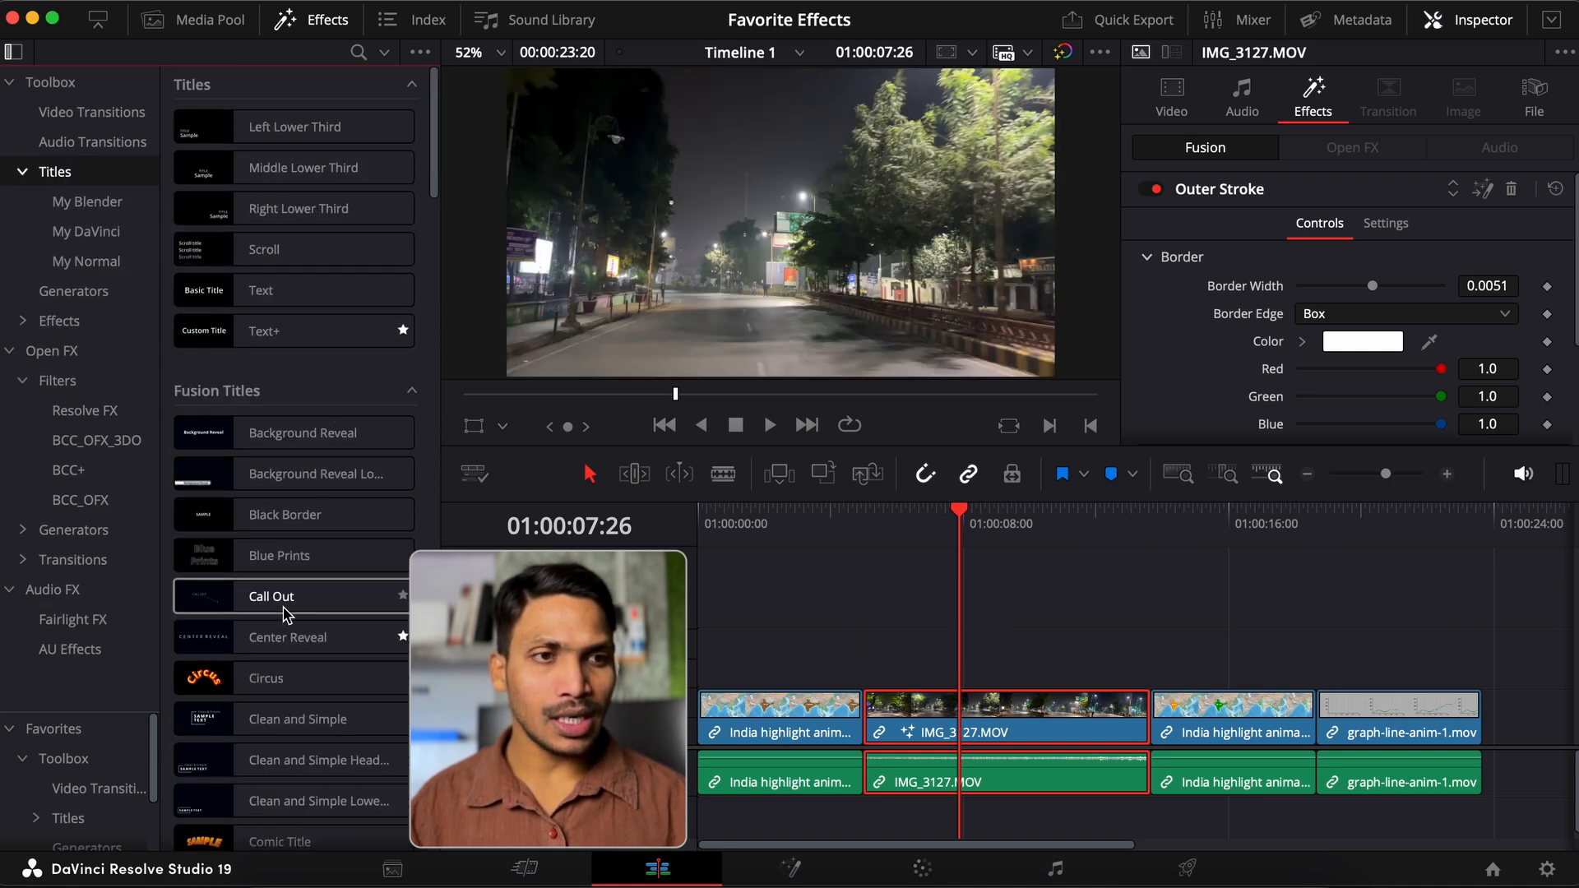
left_click_drag(236, 331, 916, 670)
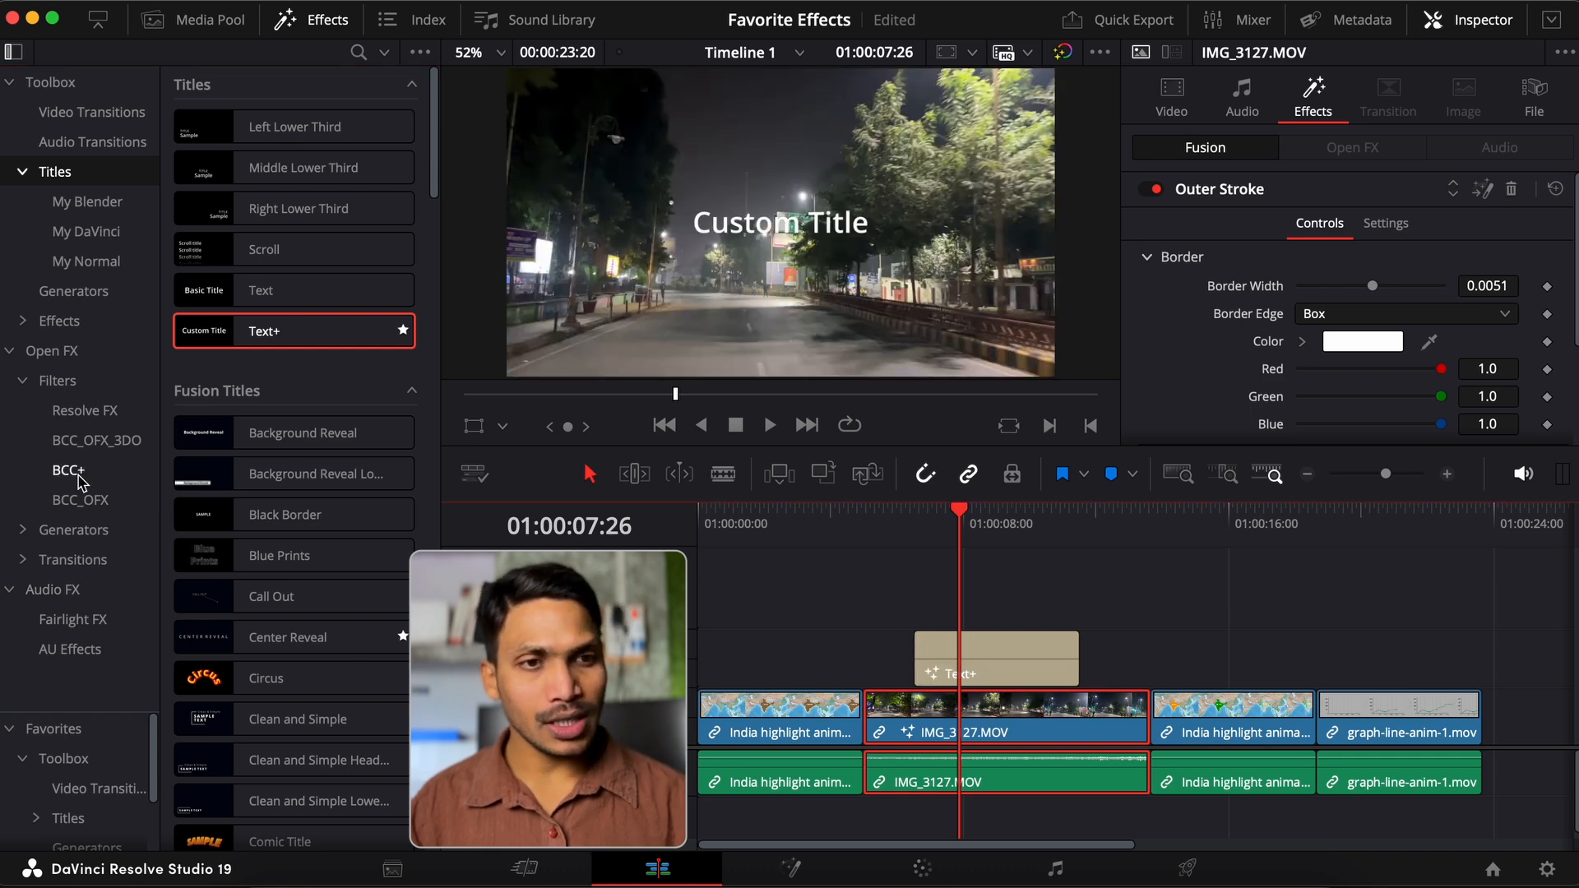
- Apply the Outer Stroke effect to the Text+ title clip
left_click(62, 321)
scroll(307, 547, "down", 10)
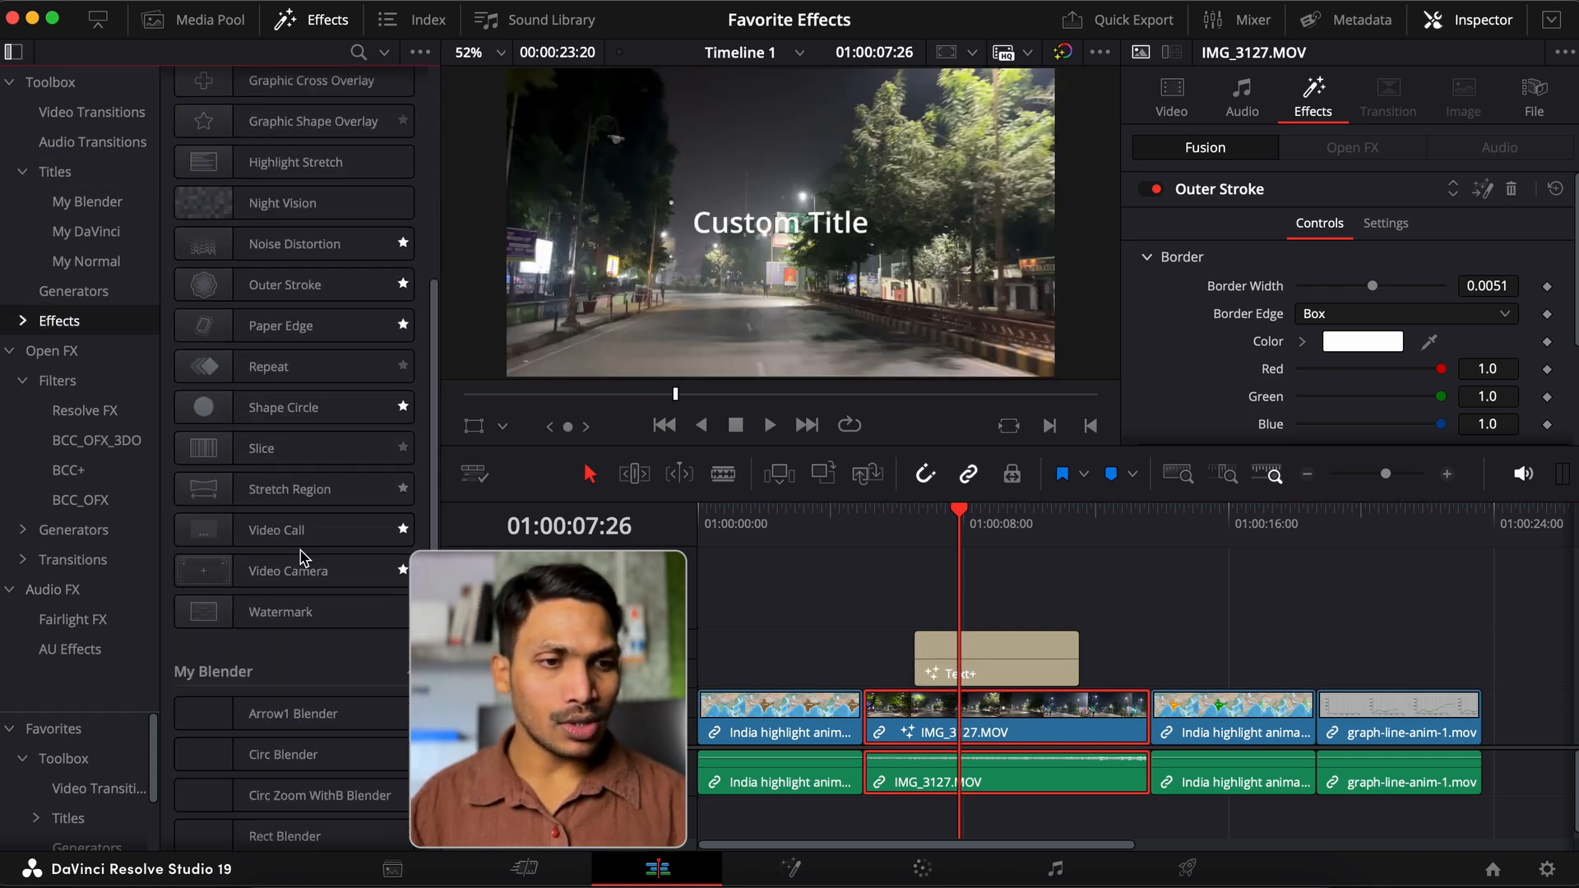
mouse_move(287, 207)
left_mouse_down()
mouse_move(1004, 529)
mouse_move(1007, 666)
left_mouse_up()
- Set the Text+ title's text size to 0.2
left_click(1181, 89)
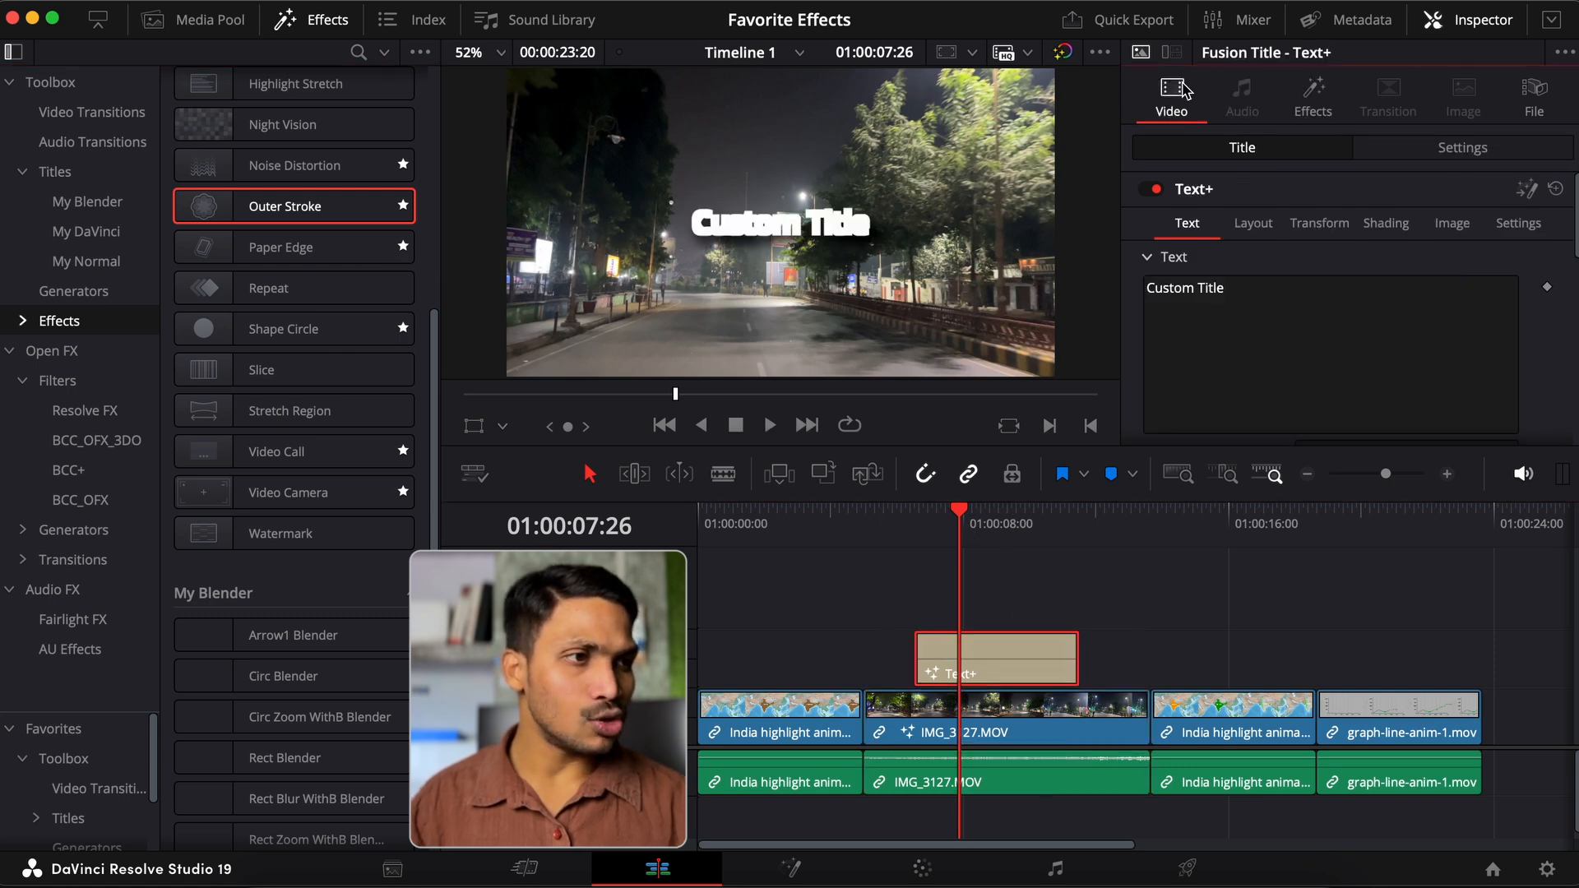
scroll(1288, 296, "down", 5)
double_click(1504, 273)
type("0.2")
key("Tab")
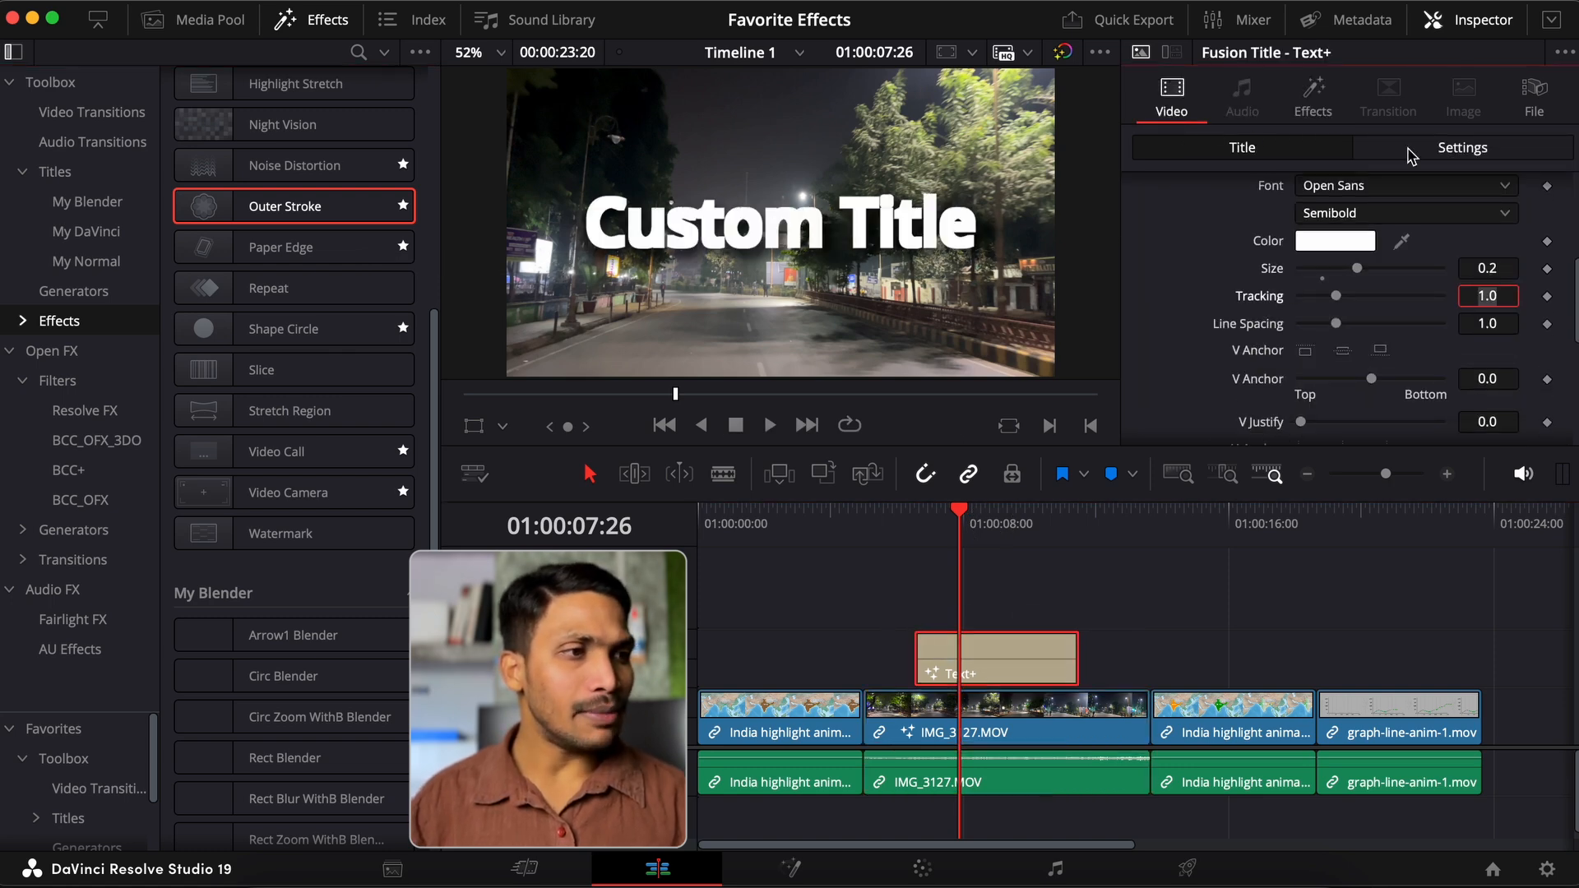
- Set the title's Outer Stroke Border Width to about 0.0039
scroll(1367, 242, "up", 5)
left_click(1316, 86)
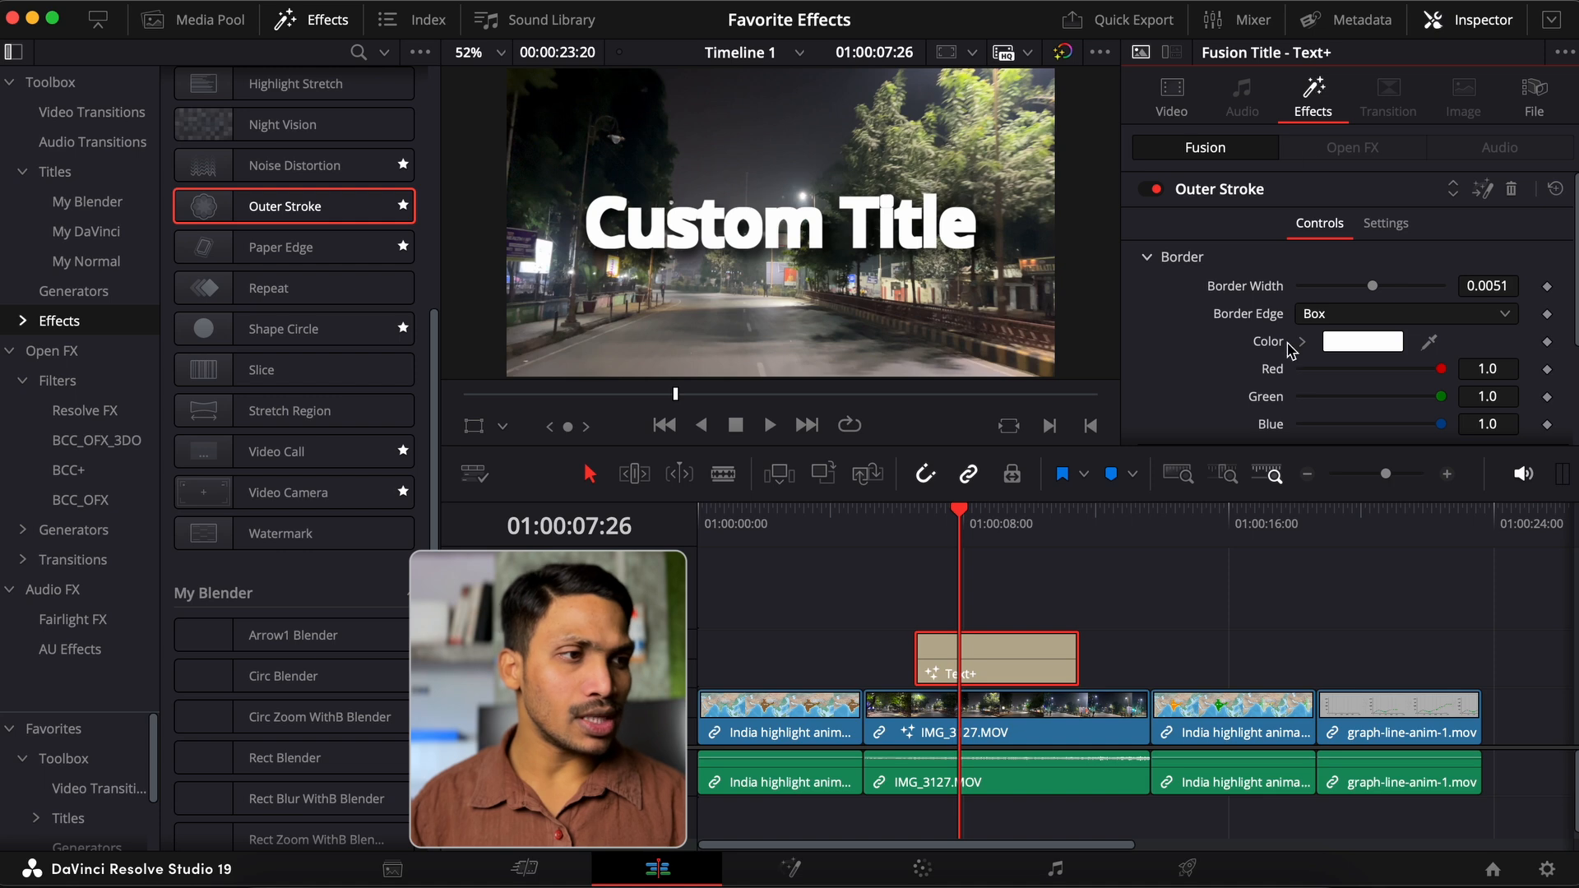
scroll(1292, 325, "down", 1)
mouse_move(1374, 257)
left_mouse_down()
mouse_move(1403, 257)
mouse_move(1359, 265)
left_mouse_up()
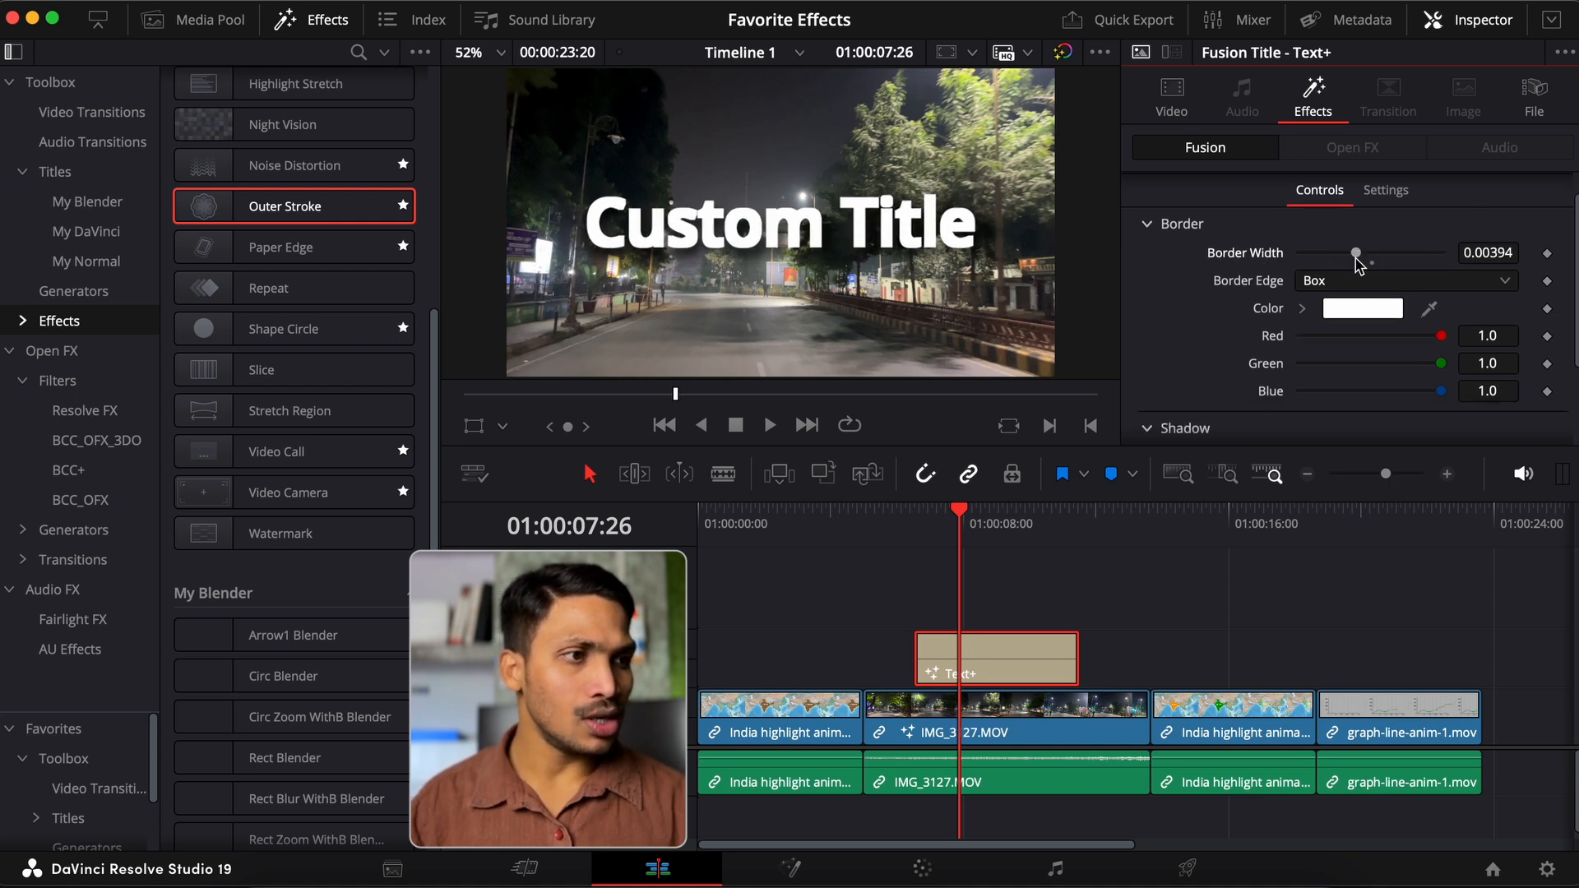
- Set the title's Outer Stroke border color to light red with Red 1.0, Green about 0.451 and Blue about 0.404
left_click(1359, 312)
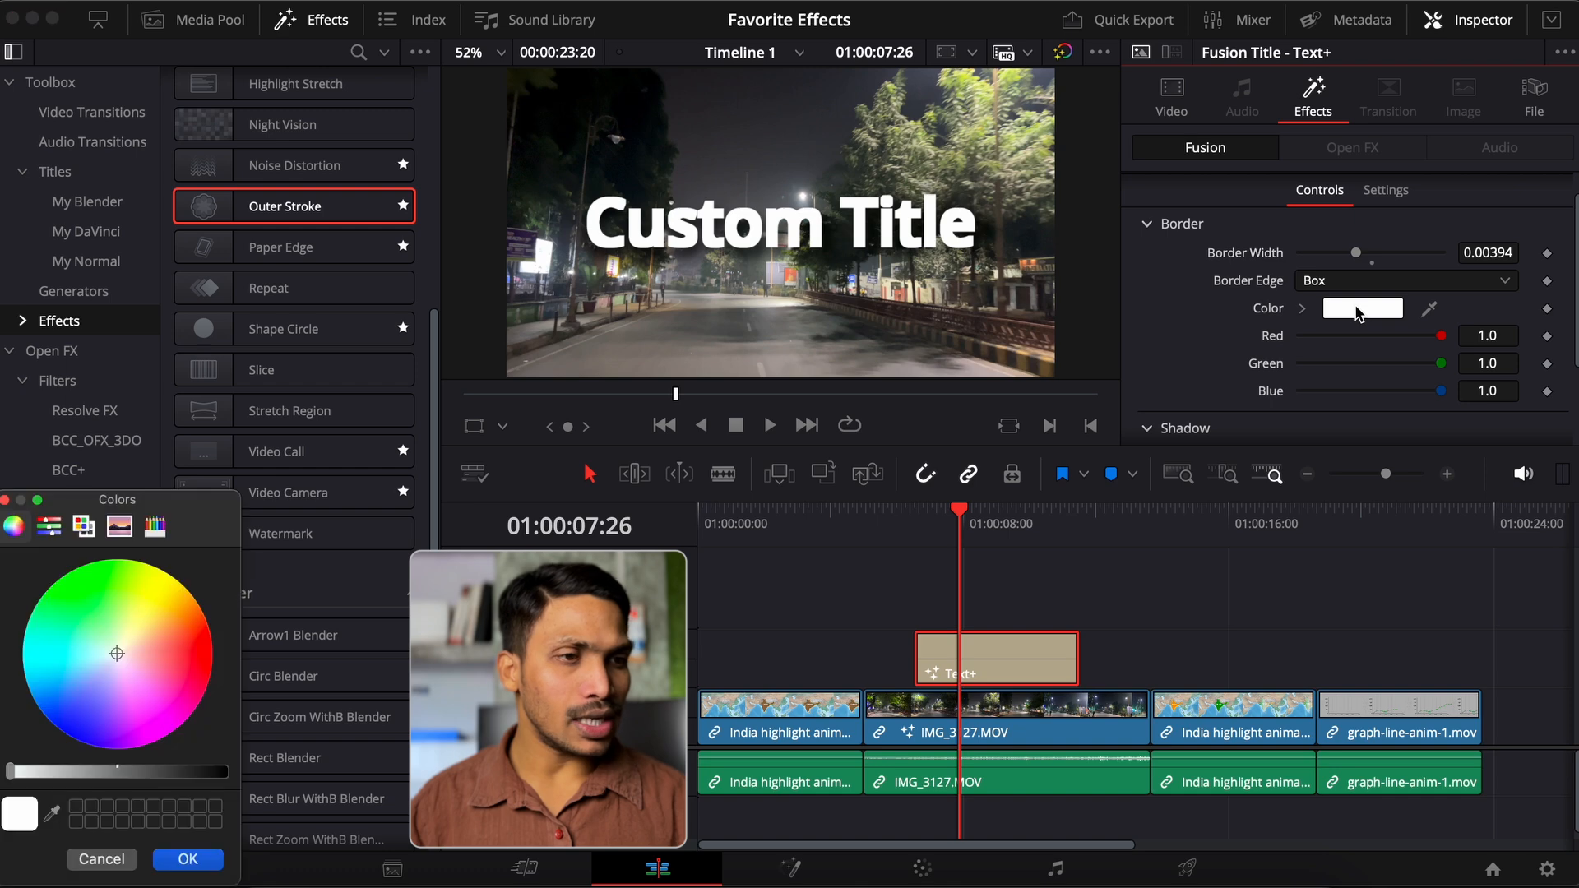
mouse_move(122, 658)
left_mouse_down()
mouse_move(194, 668)
mouse_move(146, 657)
left_mouse_up()
left_click(173, 649)
left_click(188, 860)
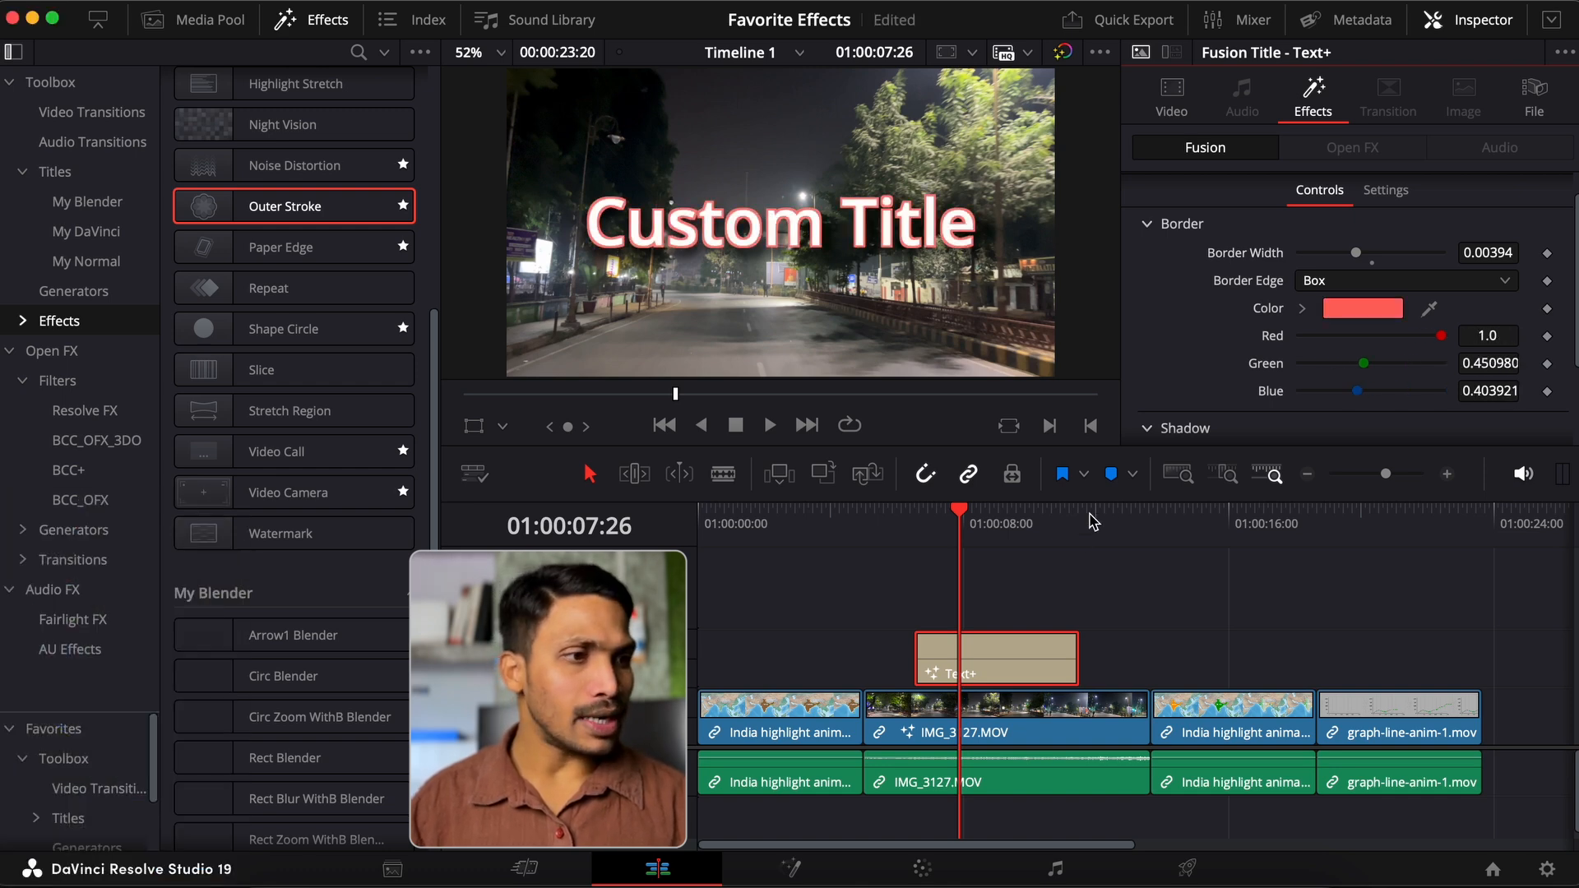
- Set the title's Outer Stroke shadow Softness to about 0.028 and Light Distance to about 0.91
scroll(1220, 326, "down", 3)
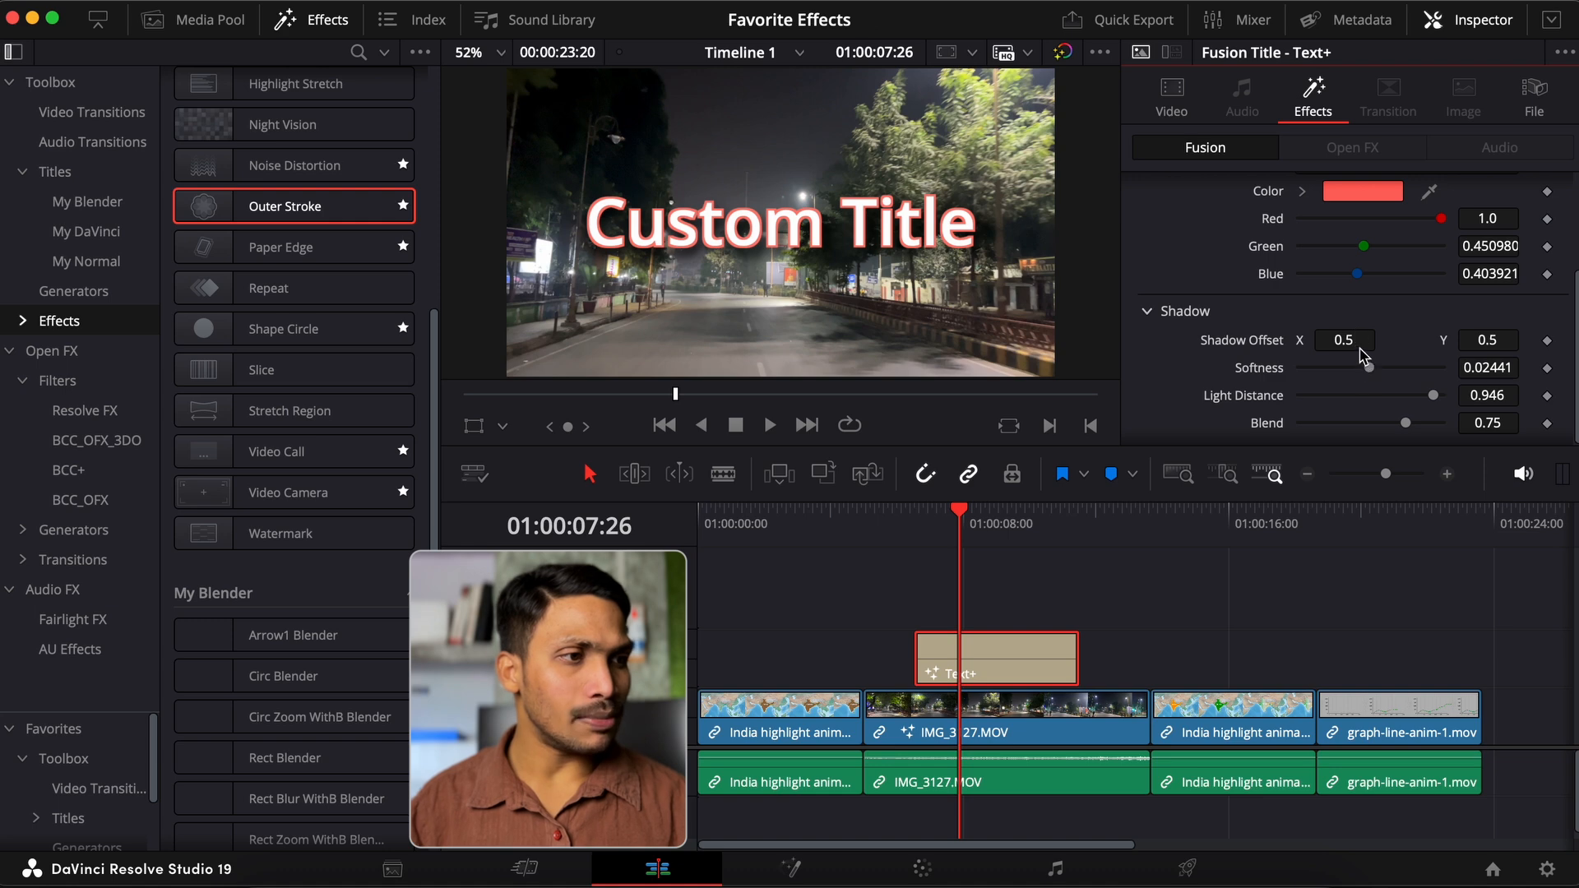
left_click_drag(1357, 354, 1428, 402)
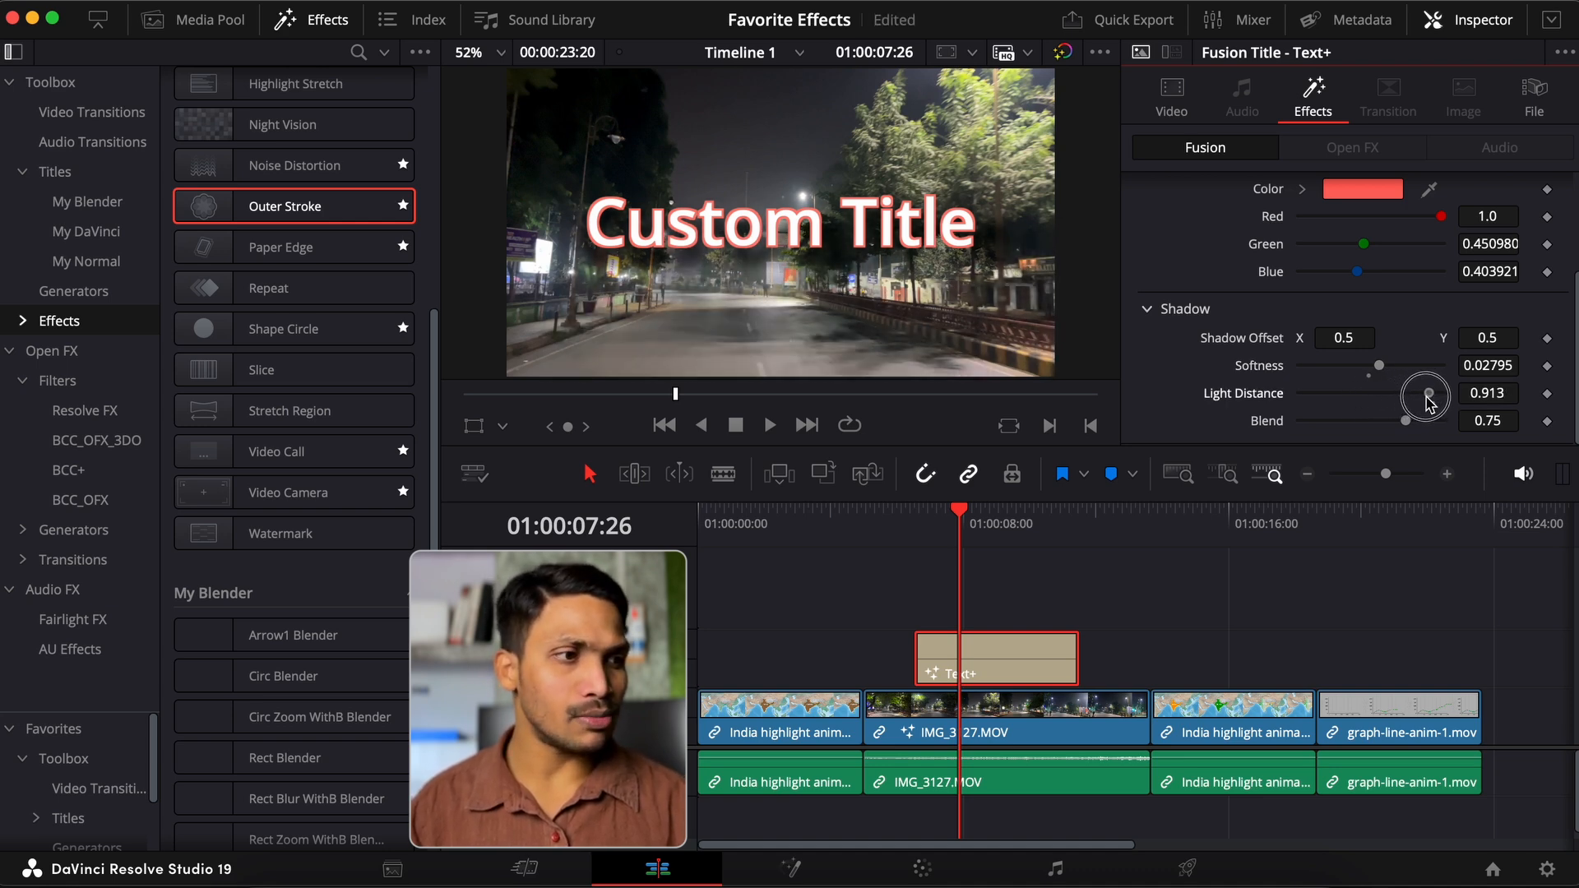
- Replace the Outer Stroke effect on the Text+ title with Paper Edge and set its Border to about 0.0022
scroll(1401, 296, "up", 3)
left_click(1514, 190)
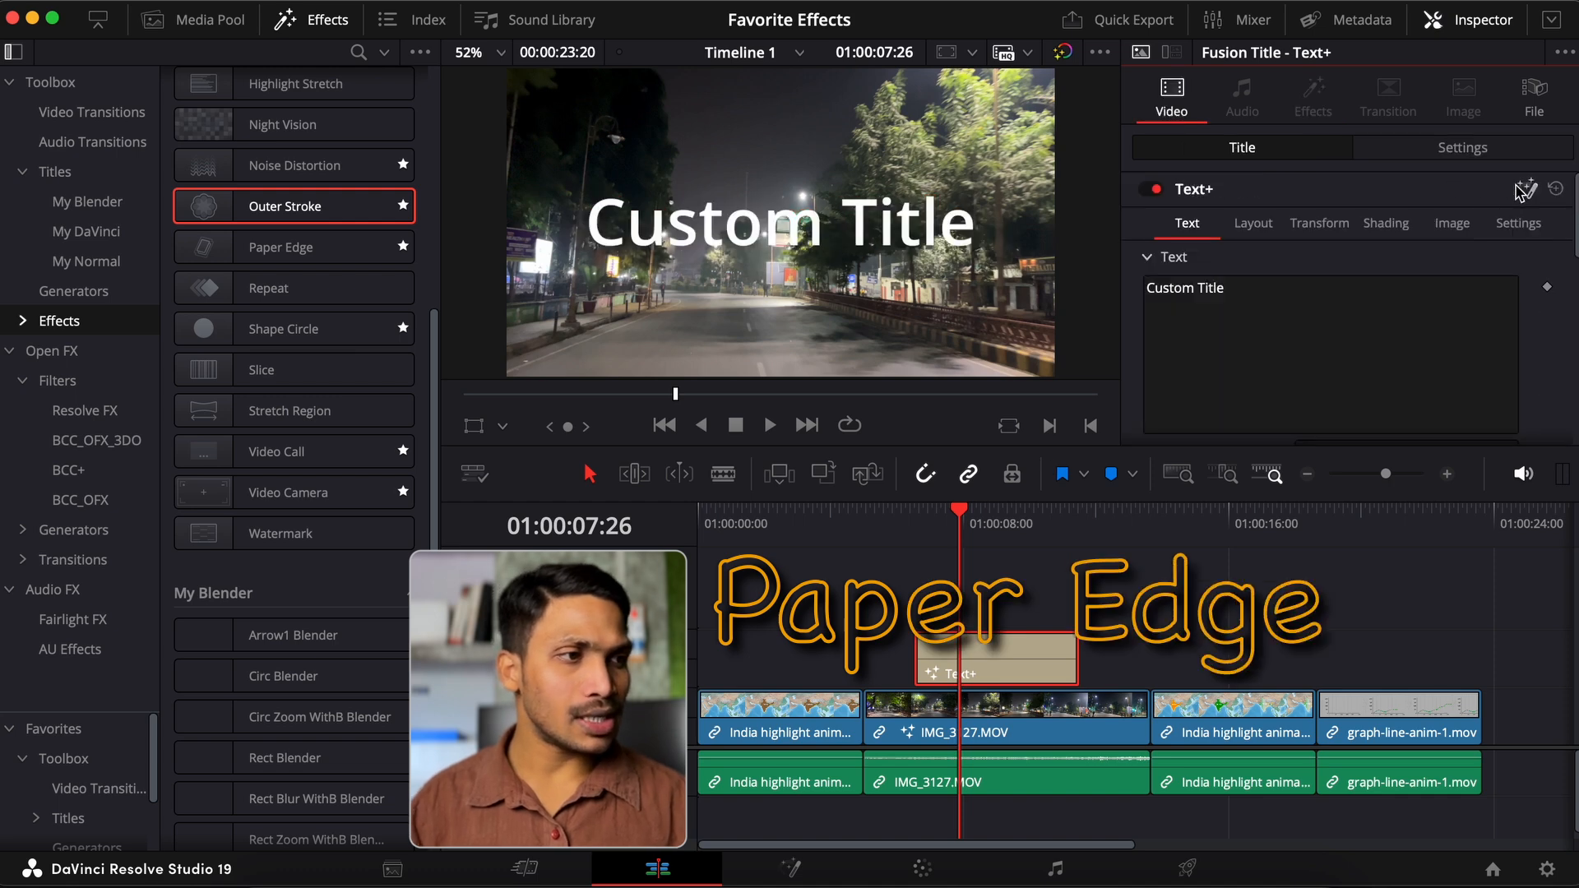
left_click_drag(280, 249, 1021, 664)
left_click_drag(1389, 292, 1386, 298)
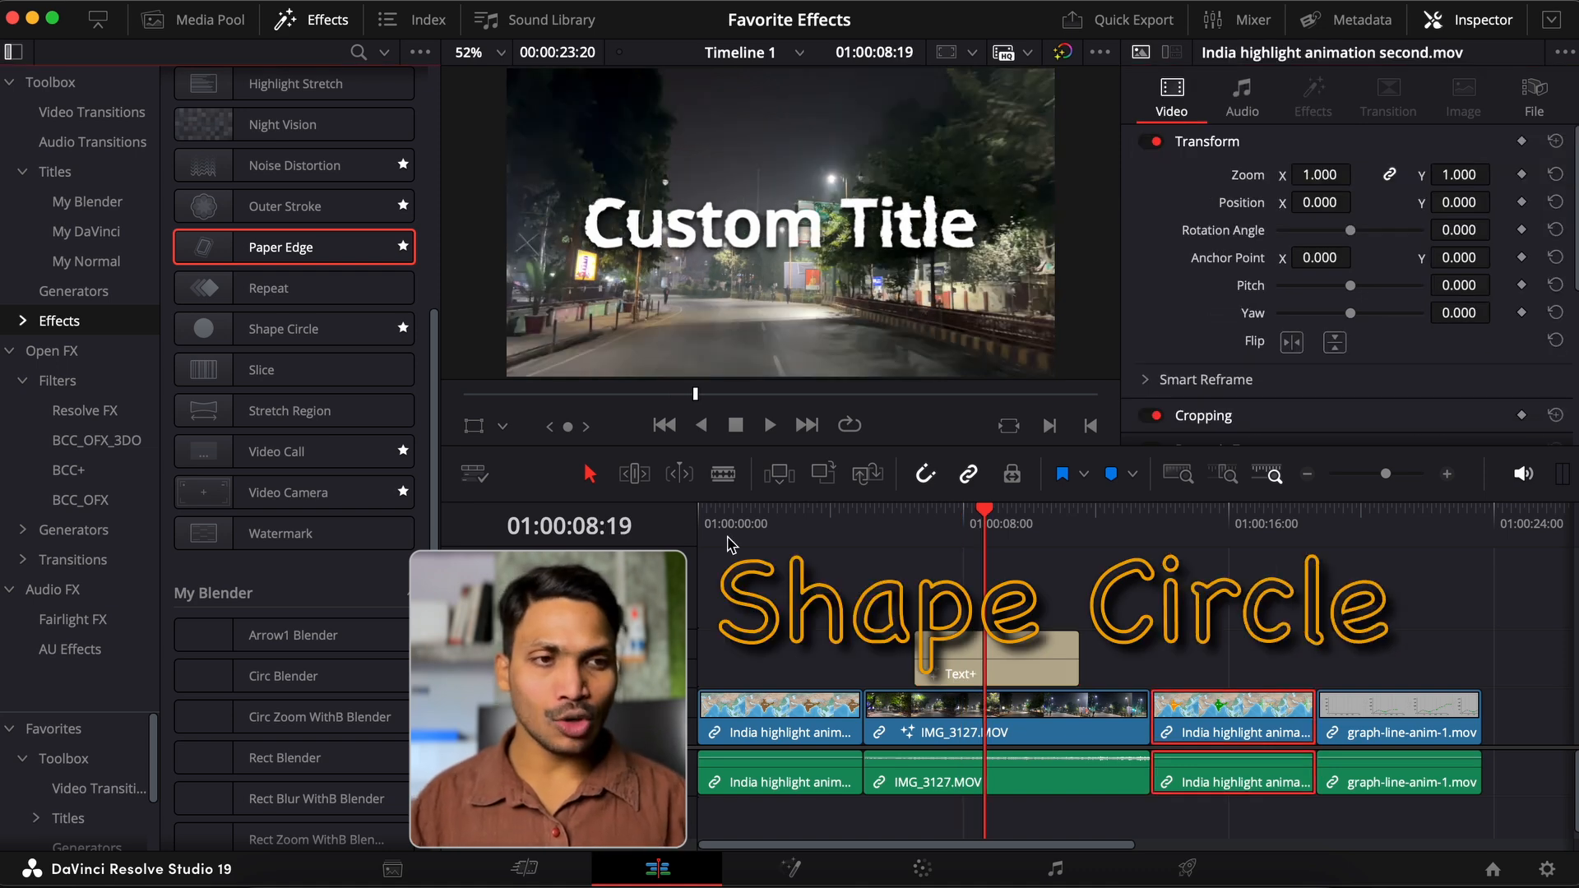
- Apply the Shape Circle effect to the India highlight animation second.mov clip and view the frame at 01:00:15:07
left_click_drag(342, 328, 1285, 728)
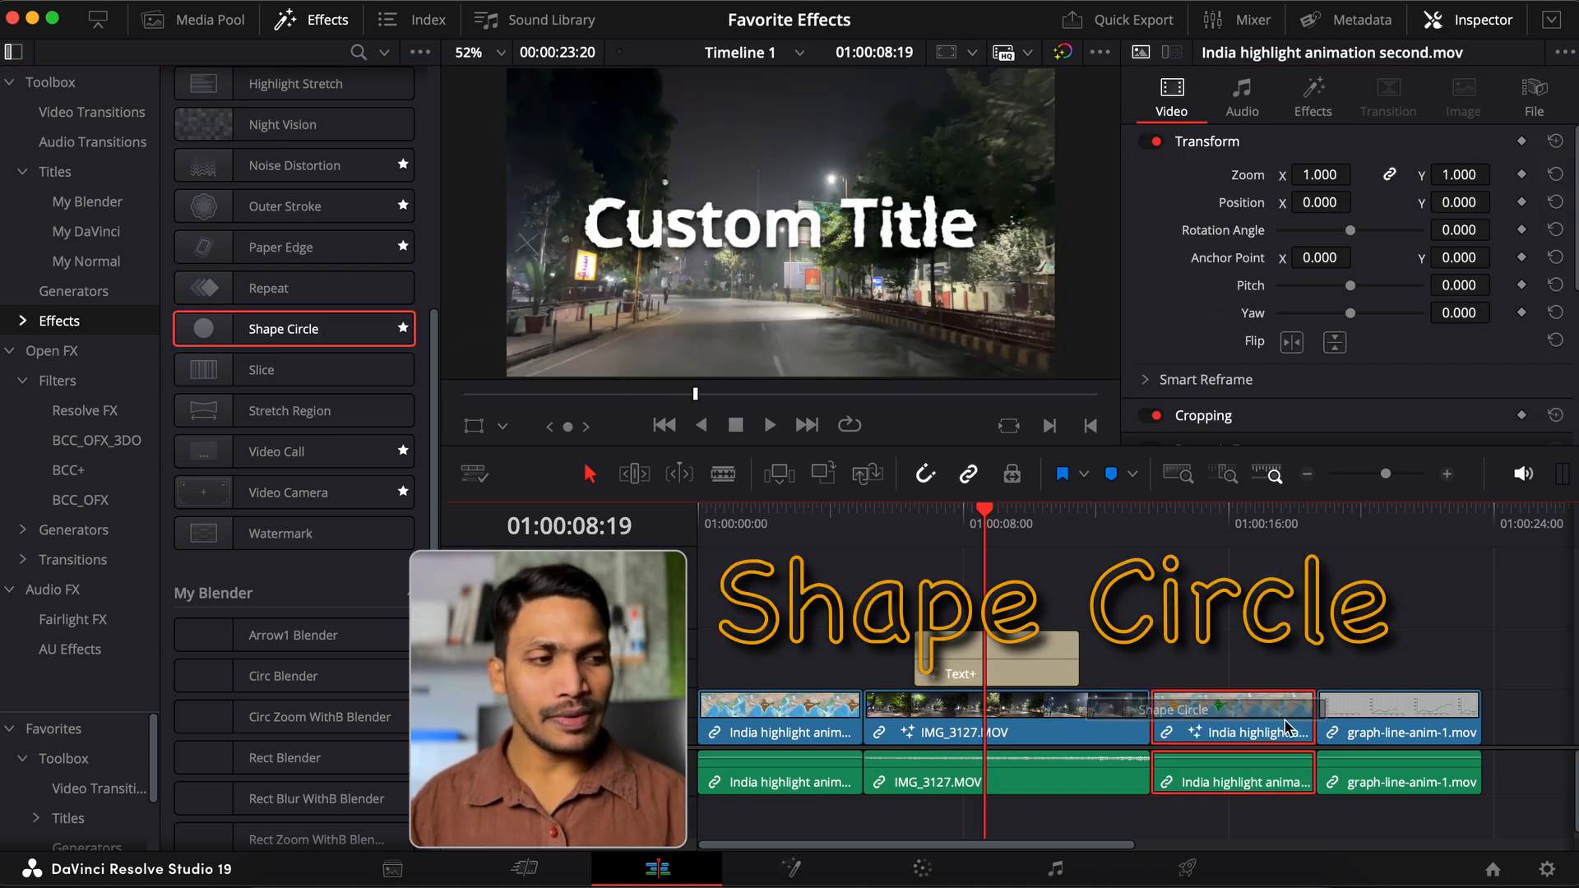
left_click(1204, 537)
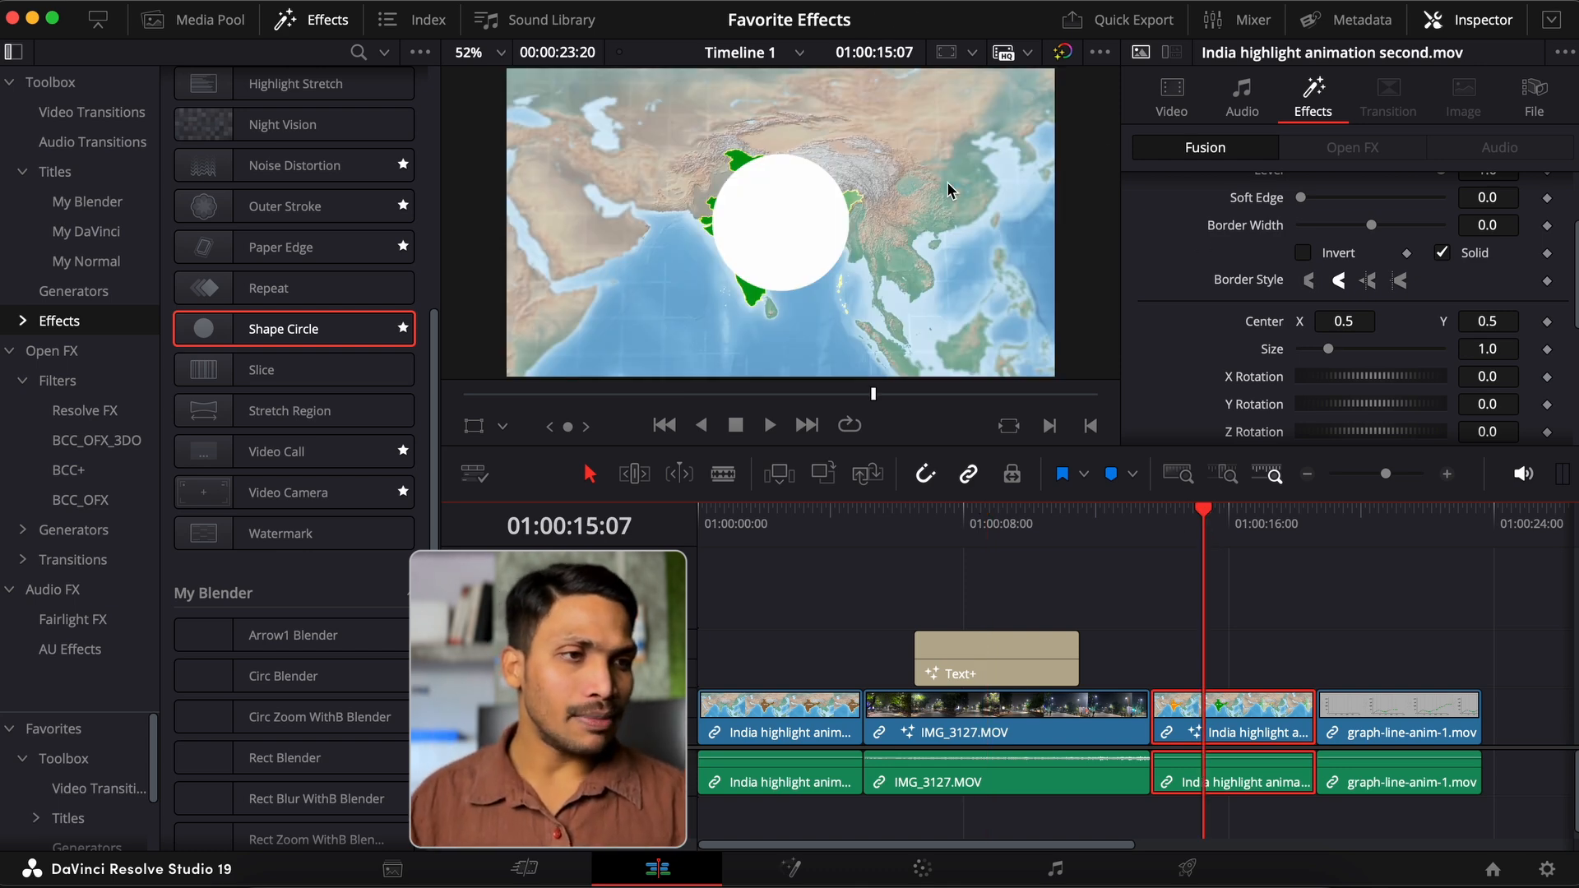
- Fill the Shape Circle with a Gradient and add a dark red stop at about 0.57 with Red about 0.635
scroll(1300, 354, "down", 5)
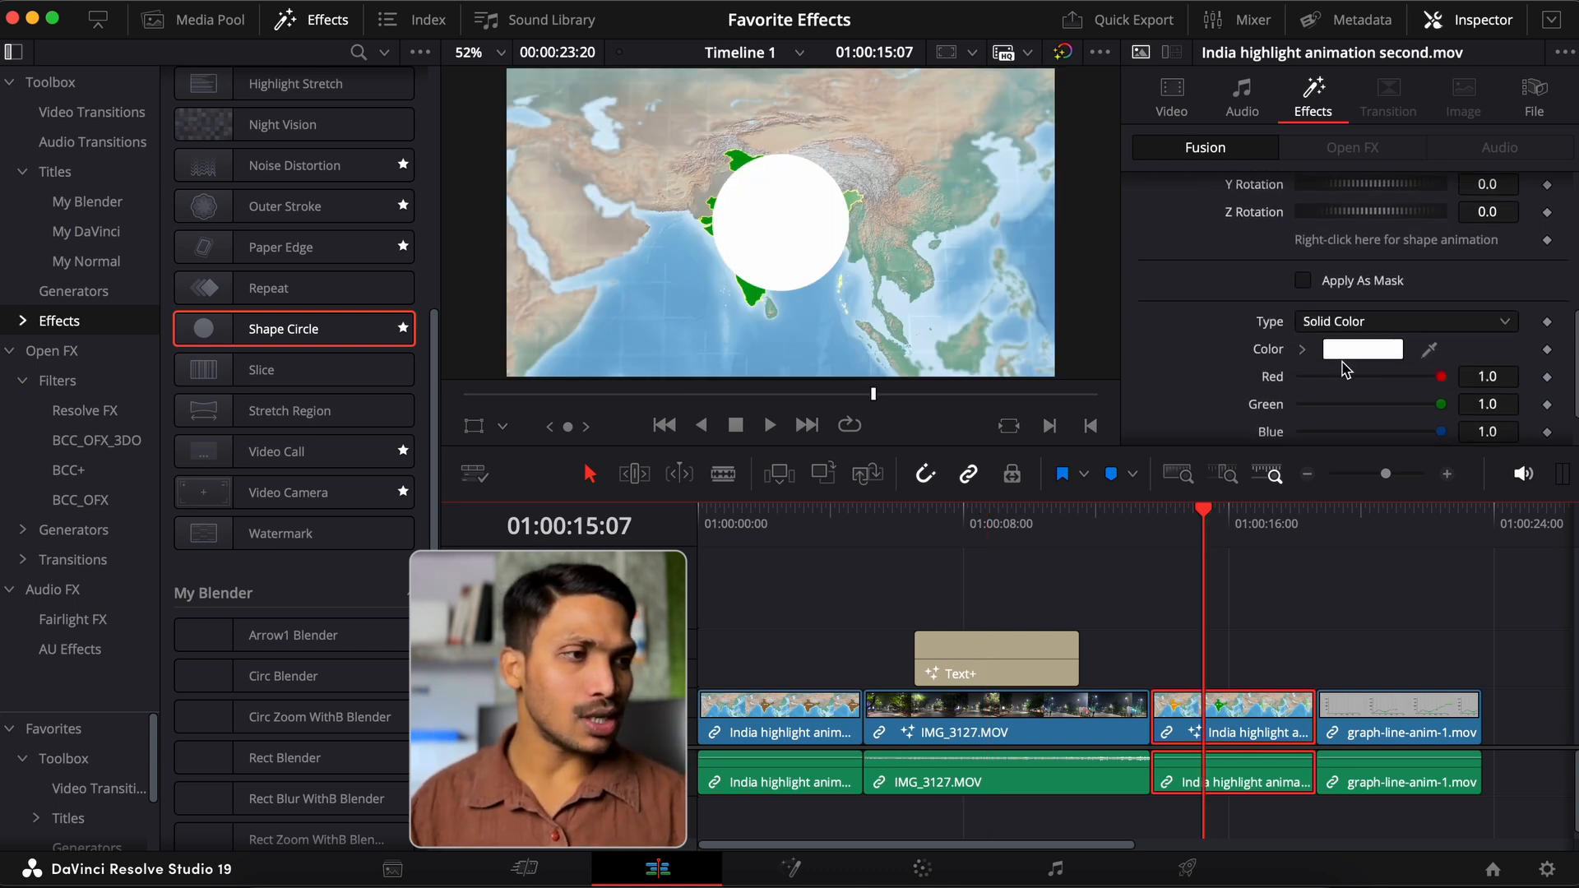
left_click(1361, 329)
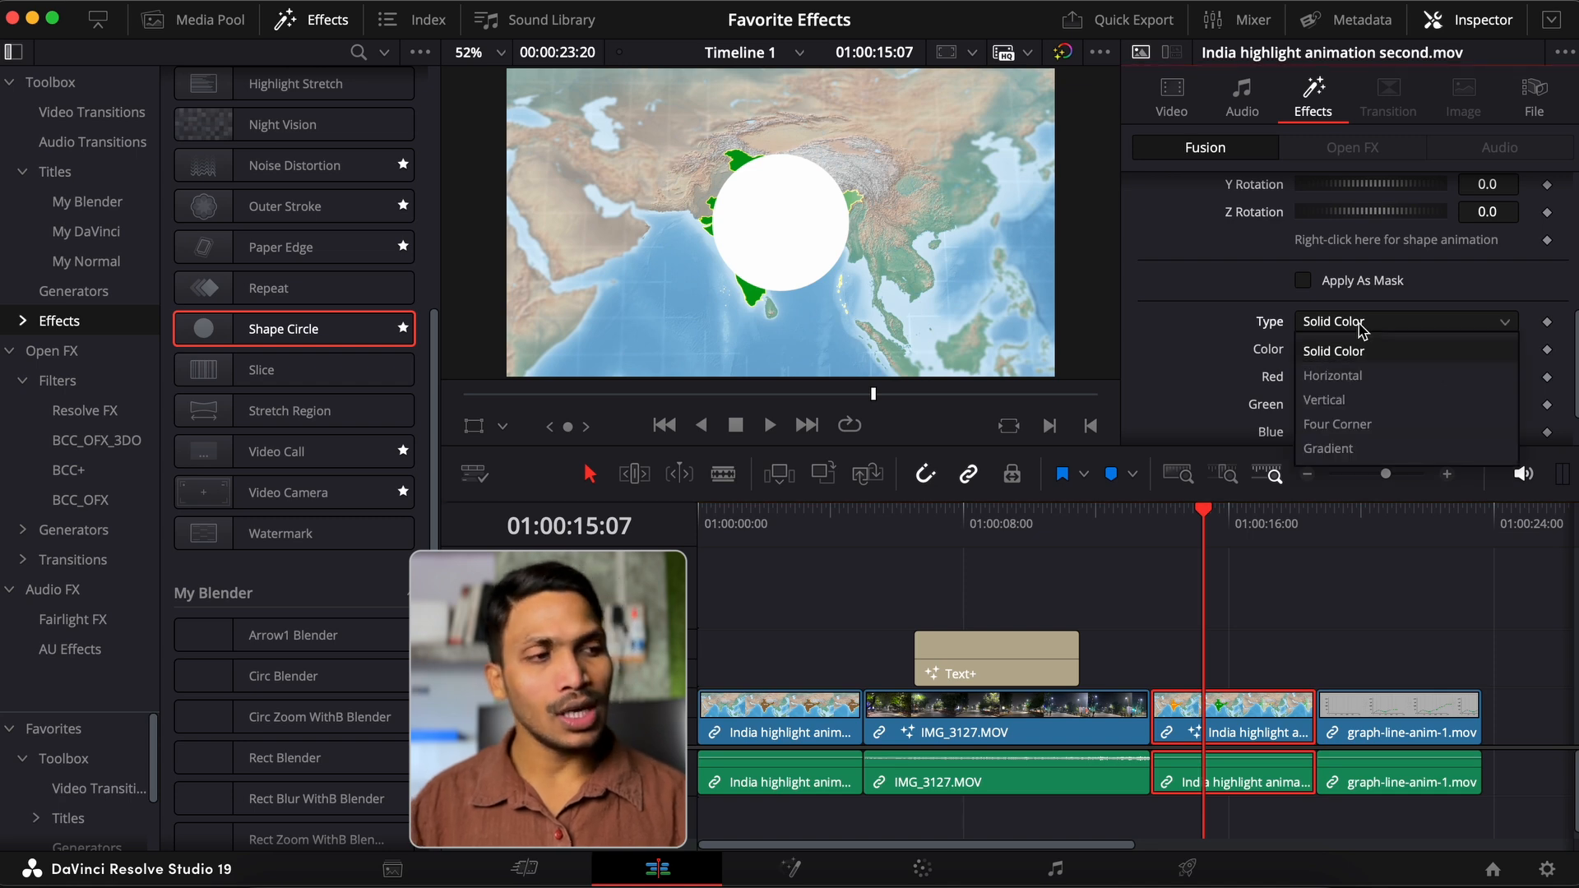
left_click(1384, 448)
scroll(1386, 399, "down", 2)
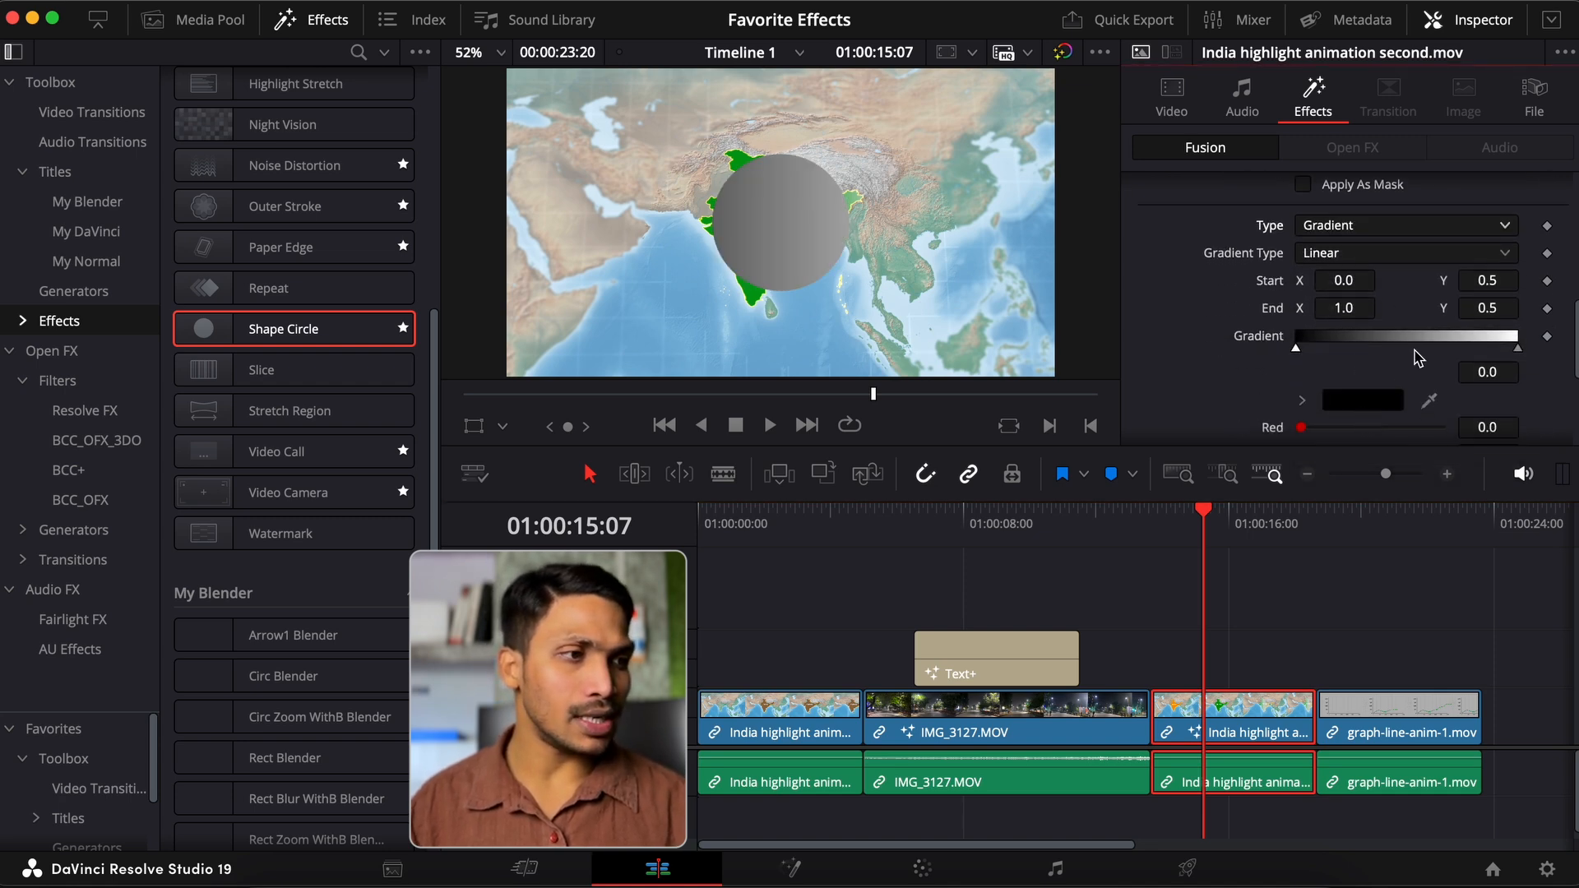
left_click(1423, 343)
left_click(1386, 399)
left_click_drag(164, 651, 245, 654)
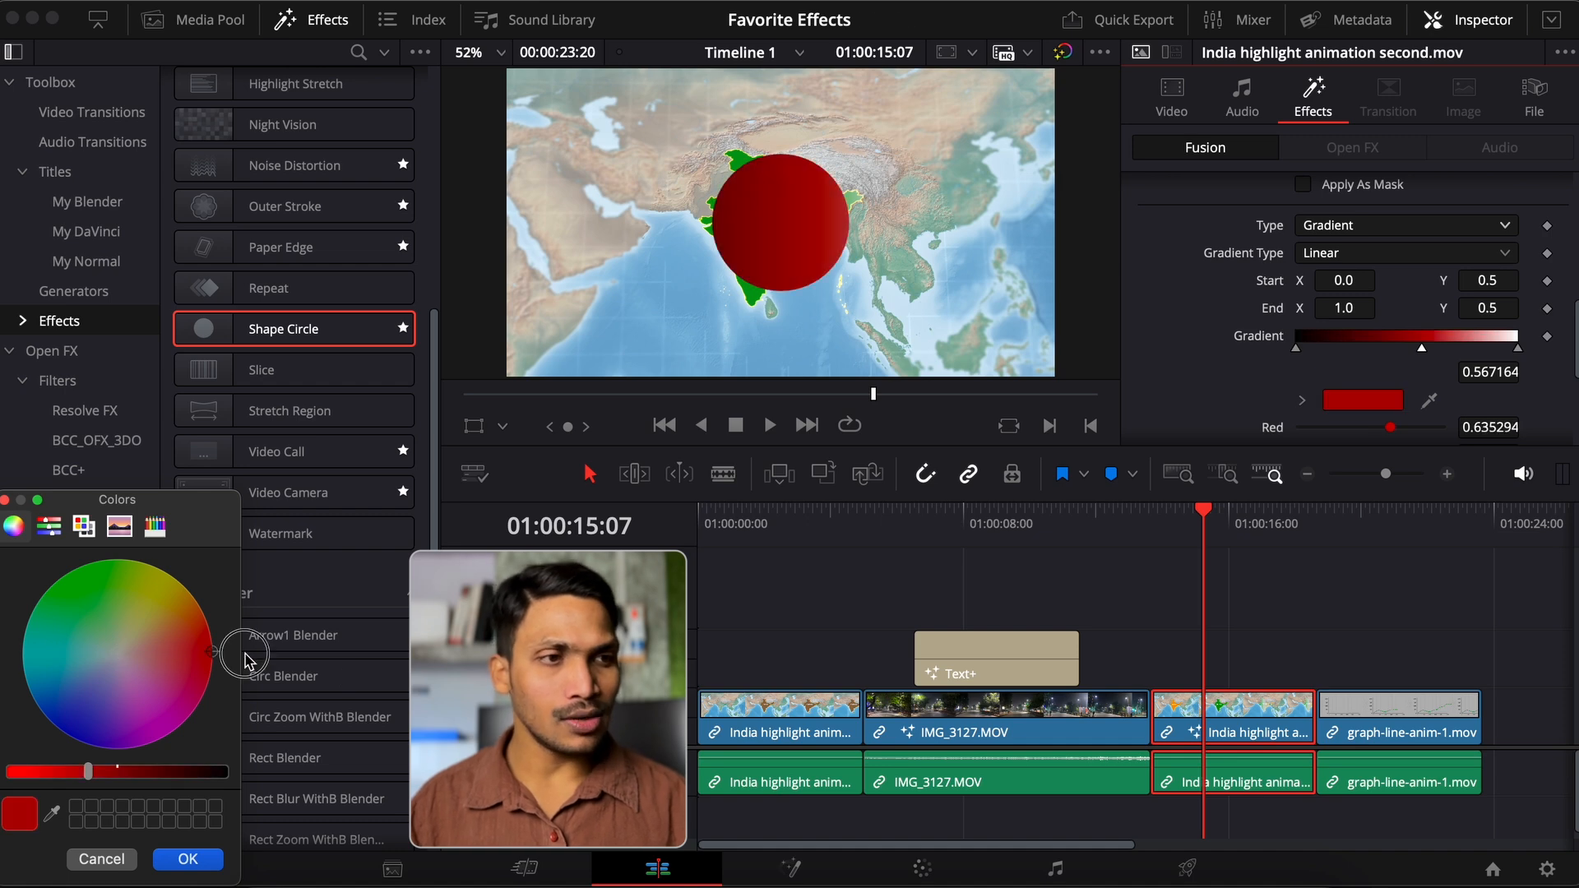
left_click(188, 859)
- Make the Shape Circle a hollow, non-inverted ring with a Border Width of about 0.057 and adjust its Soft Edge
scroll(1368, 426, "up", 5)
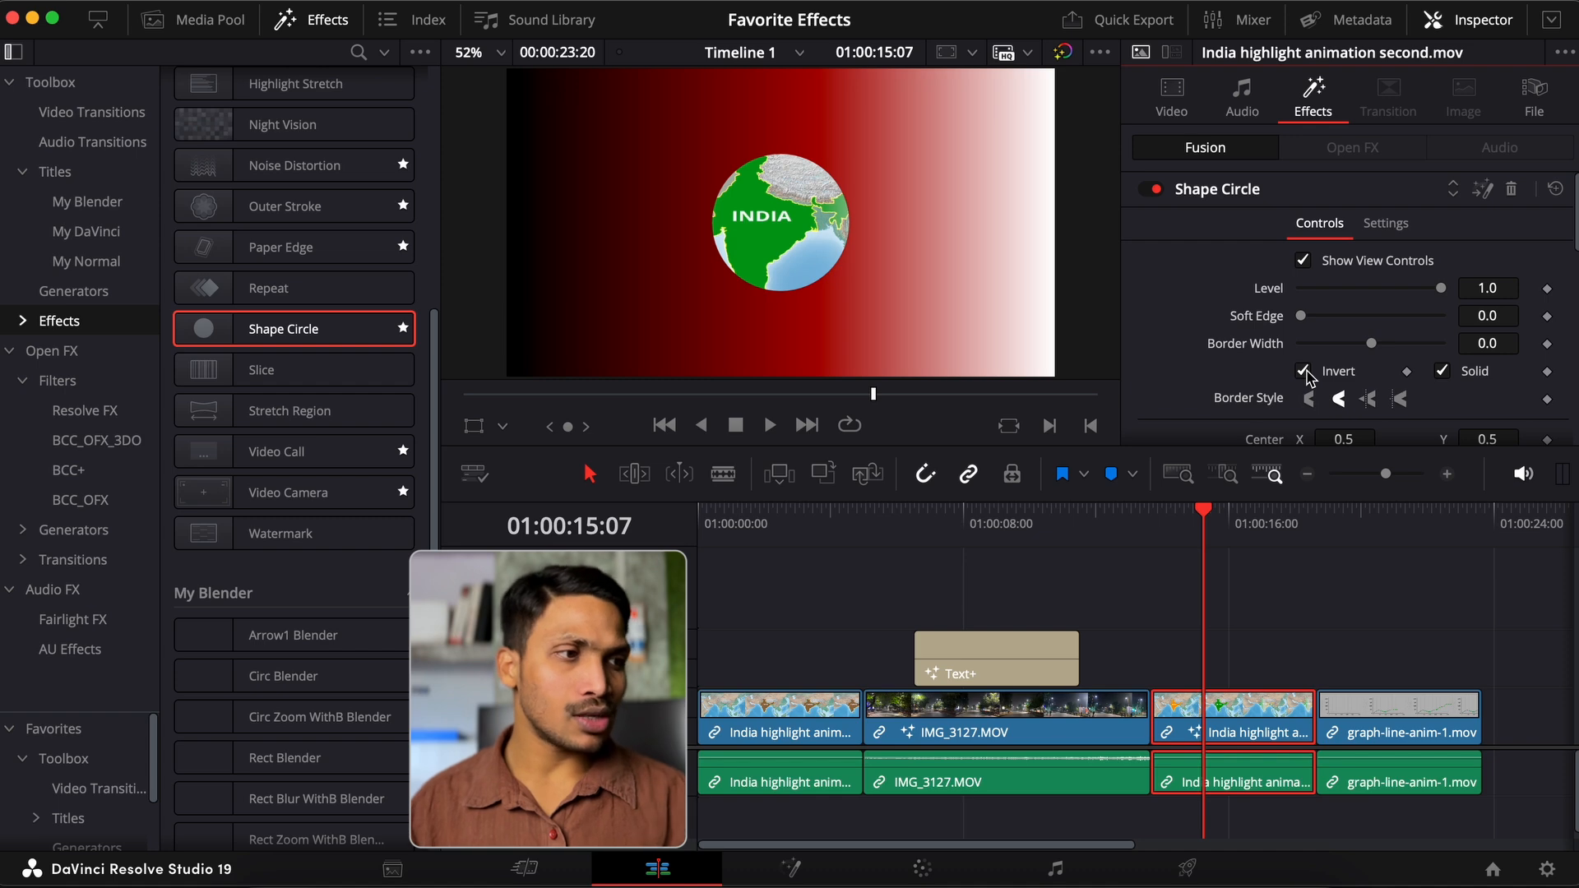
left_click(1444, 372)
left_click_drag(1371, 344, 1390, 346)
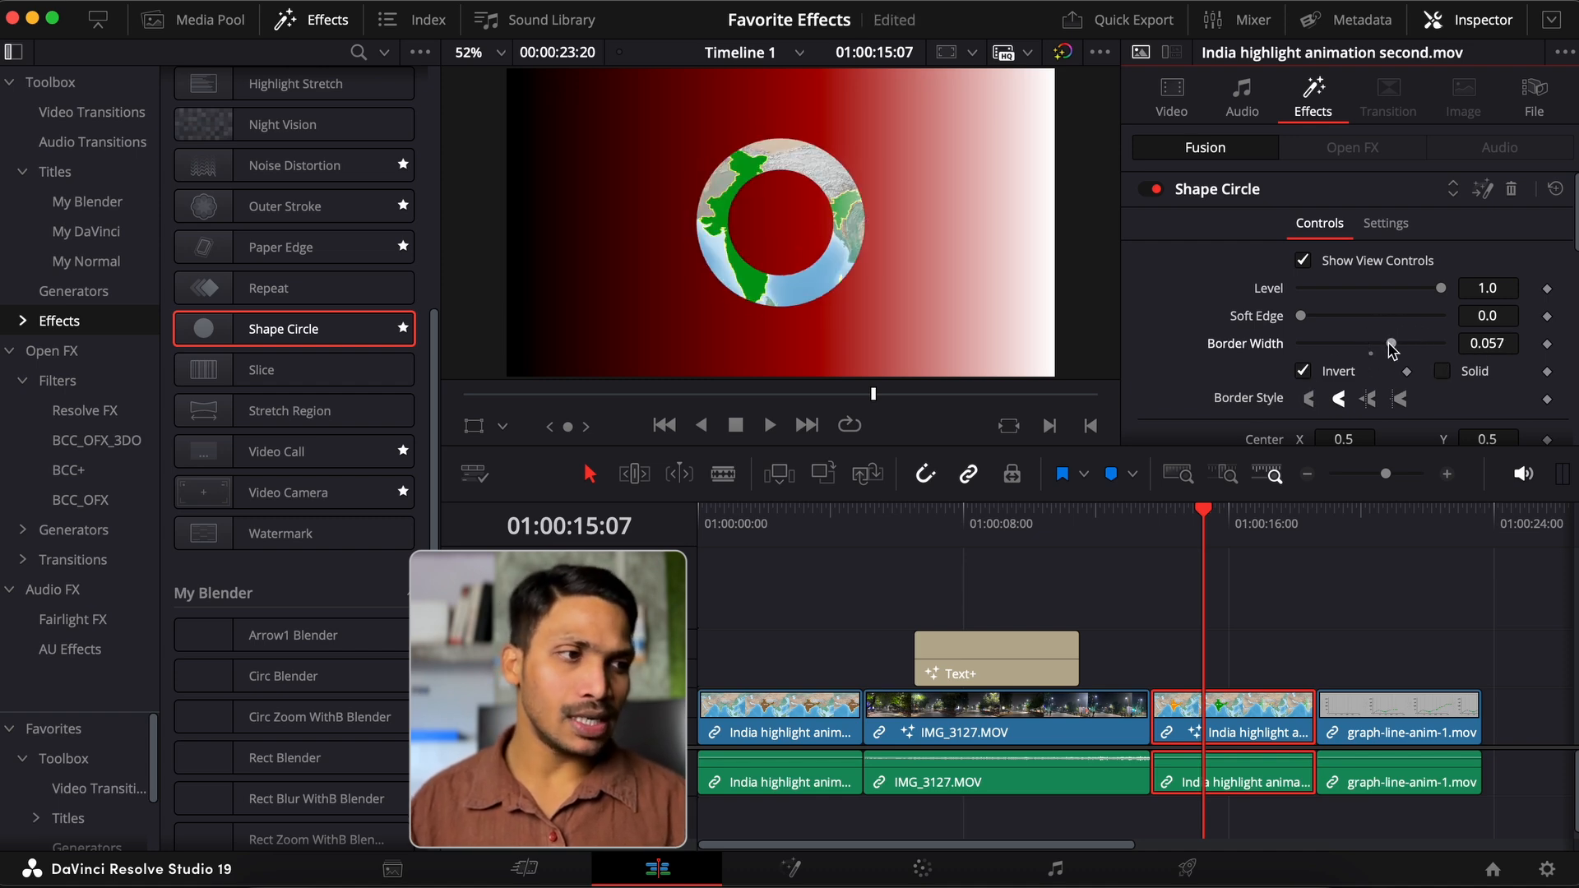
left_click(1305, 372)
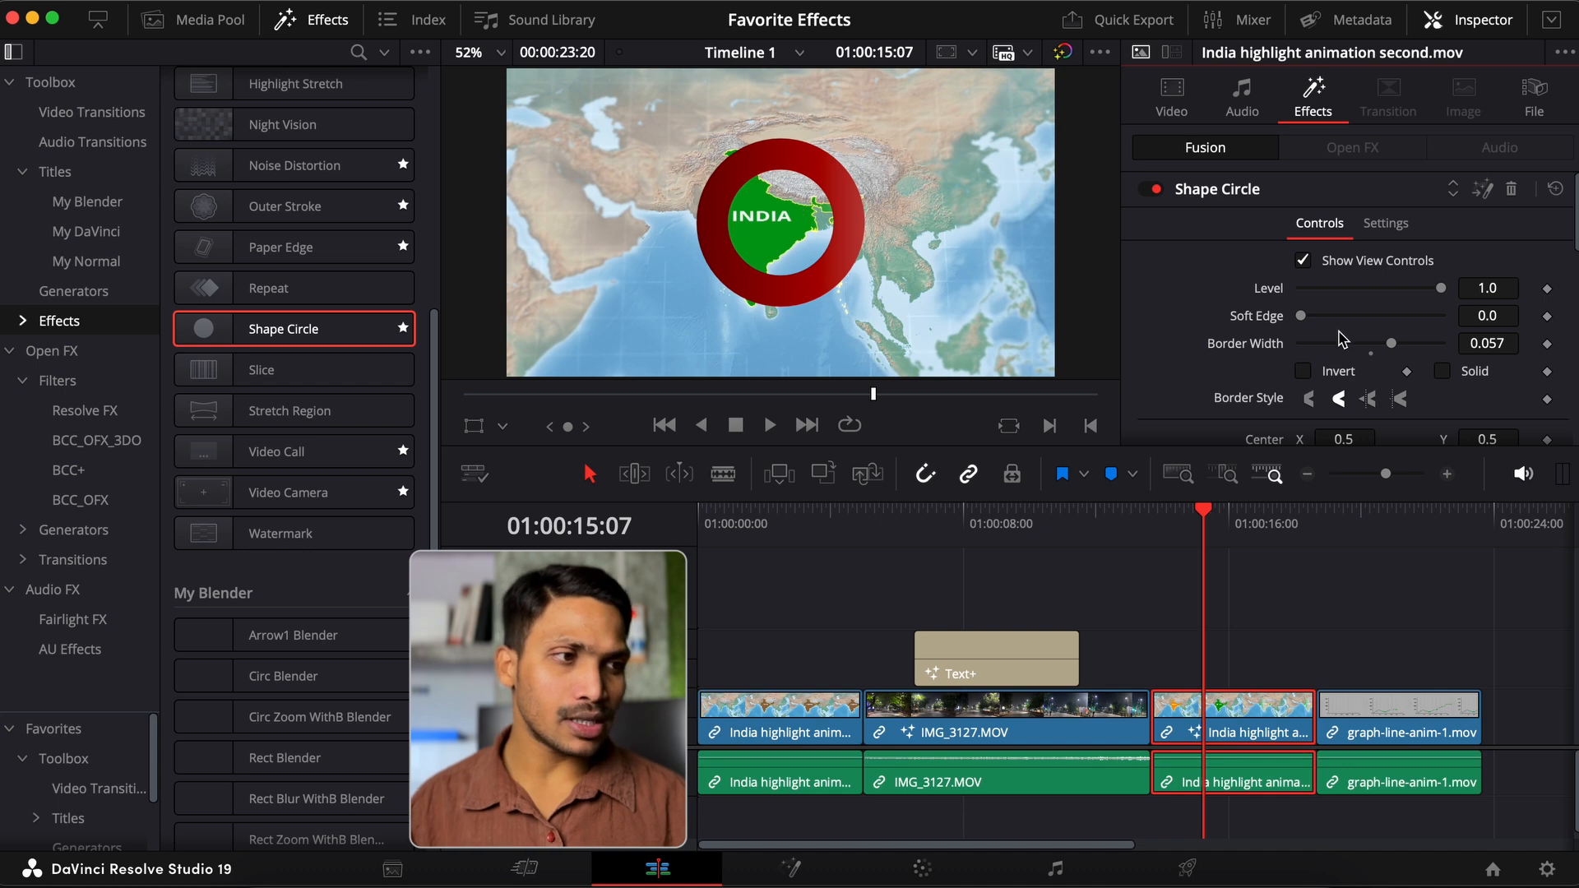
left_click_drag(1302, 318, 1366, 353)
scroll(1390, 352, "down", 4)
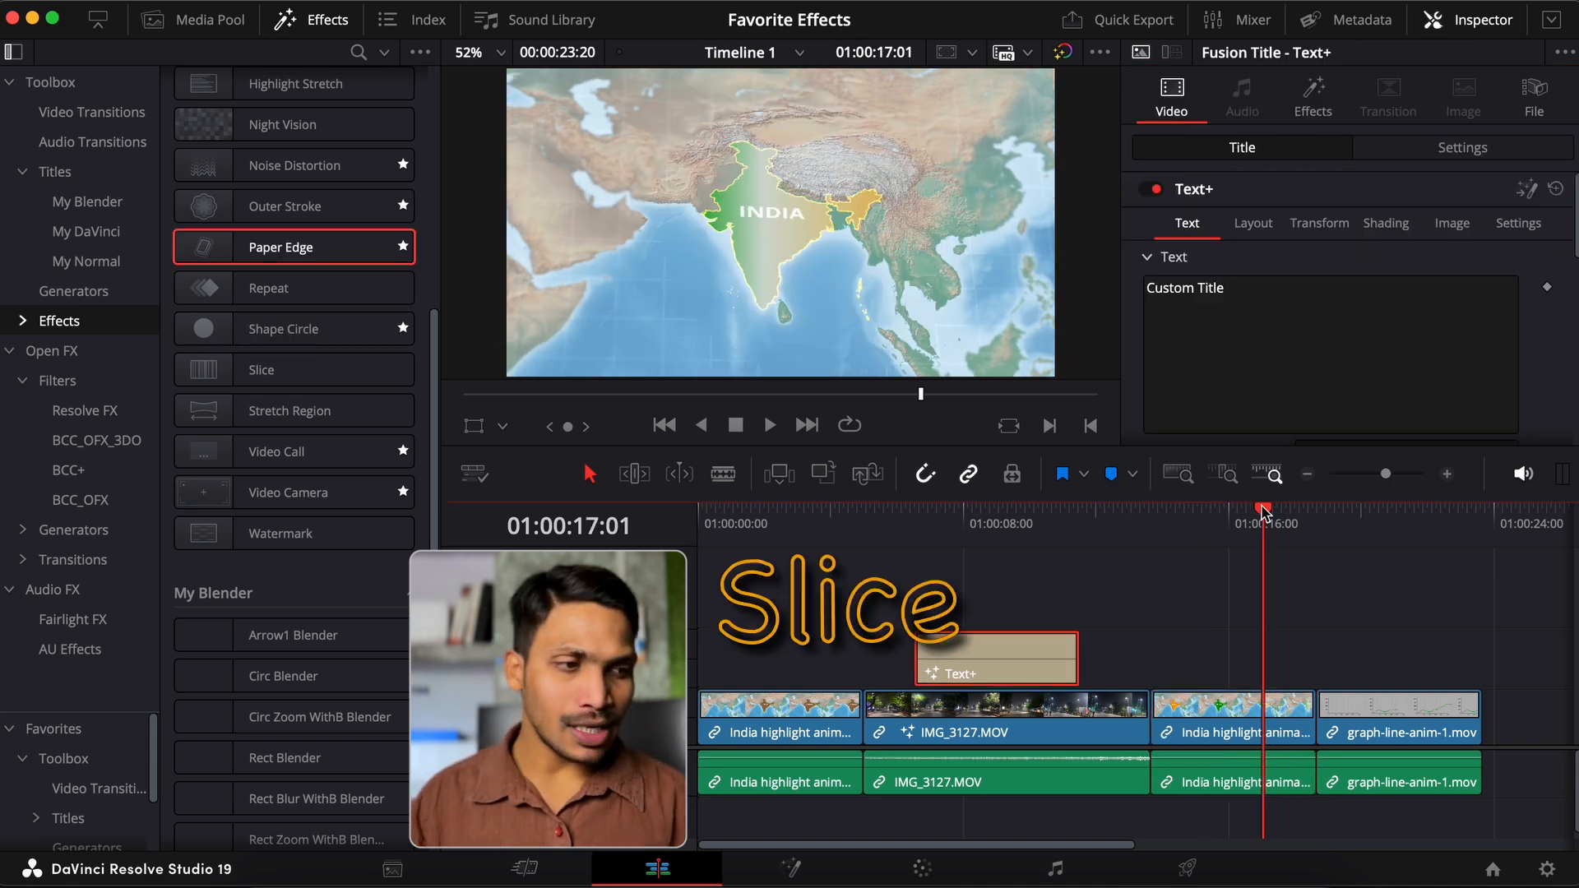
- Apply the Slice effect to the Text+ title clip and remove its Paper Edge effect
left_click(990, 524)
left_click_drag(311, 370, 1037, 673)
left_click(1324, 115)
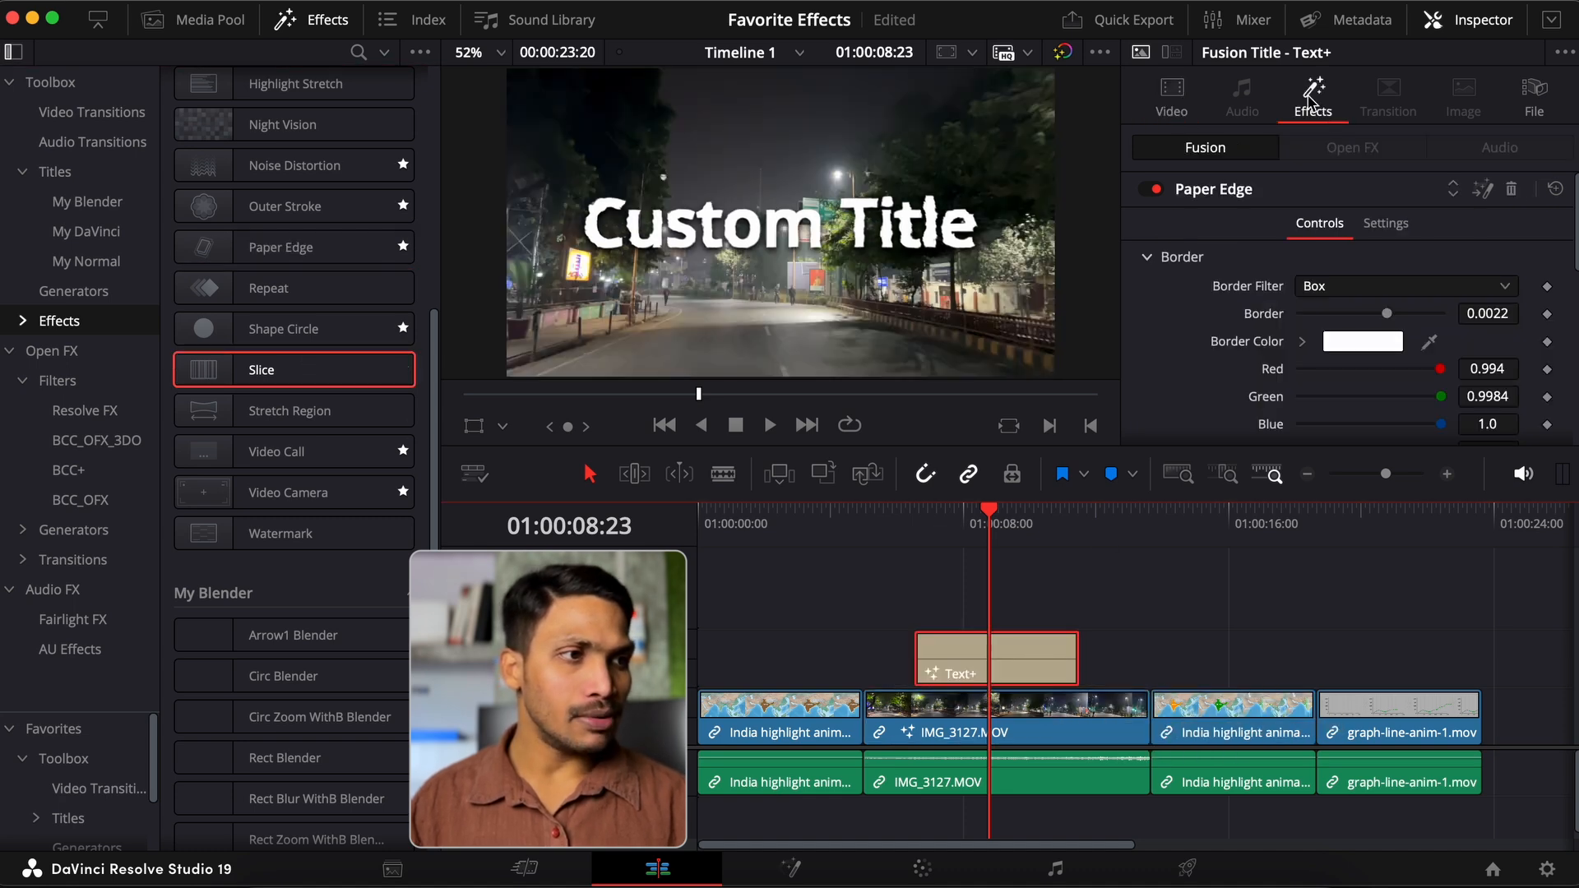
left_click(1510, 191)
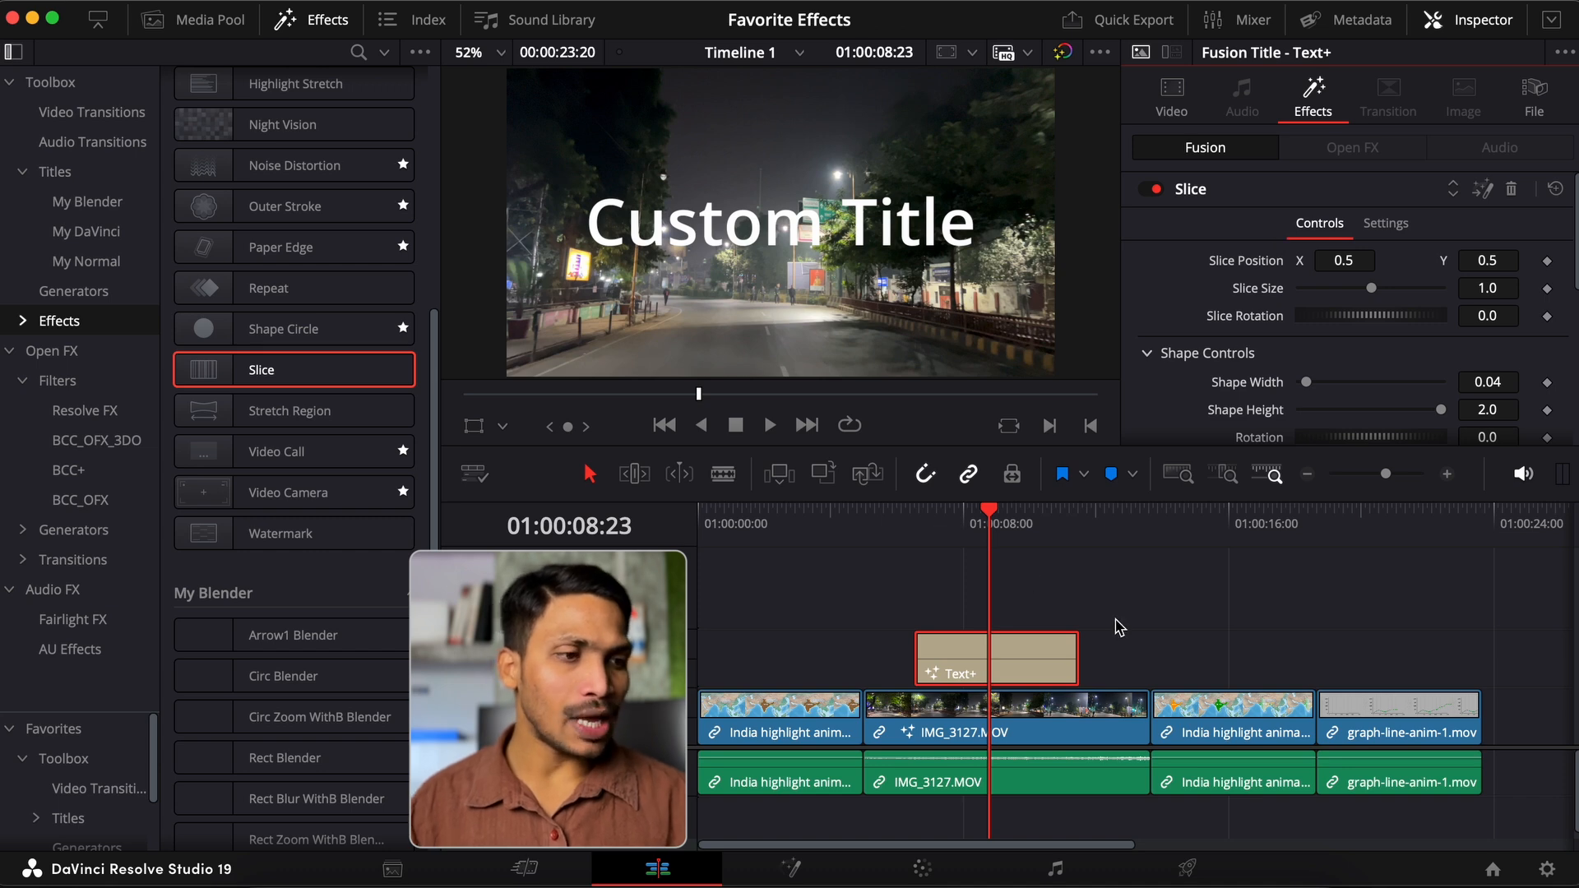
- Set the title's Slice Size to 0.98, shape Rotation to about 127.8 and Shape Width to about 0.055
left_click_drag(1379, 296, 1377, 294)
scroll(1364, 387, "down", 1)
left_click_drag(1355, 401, 1412, 403)
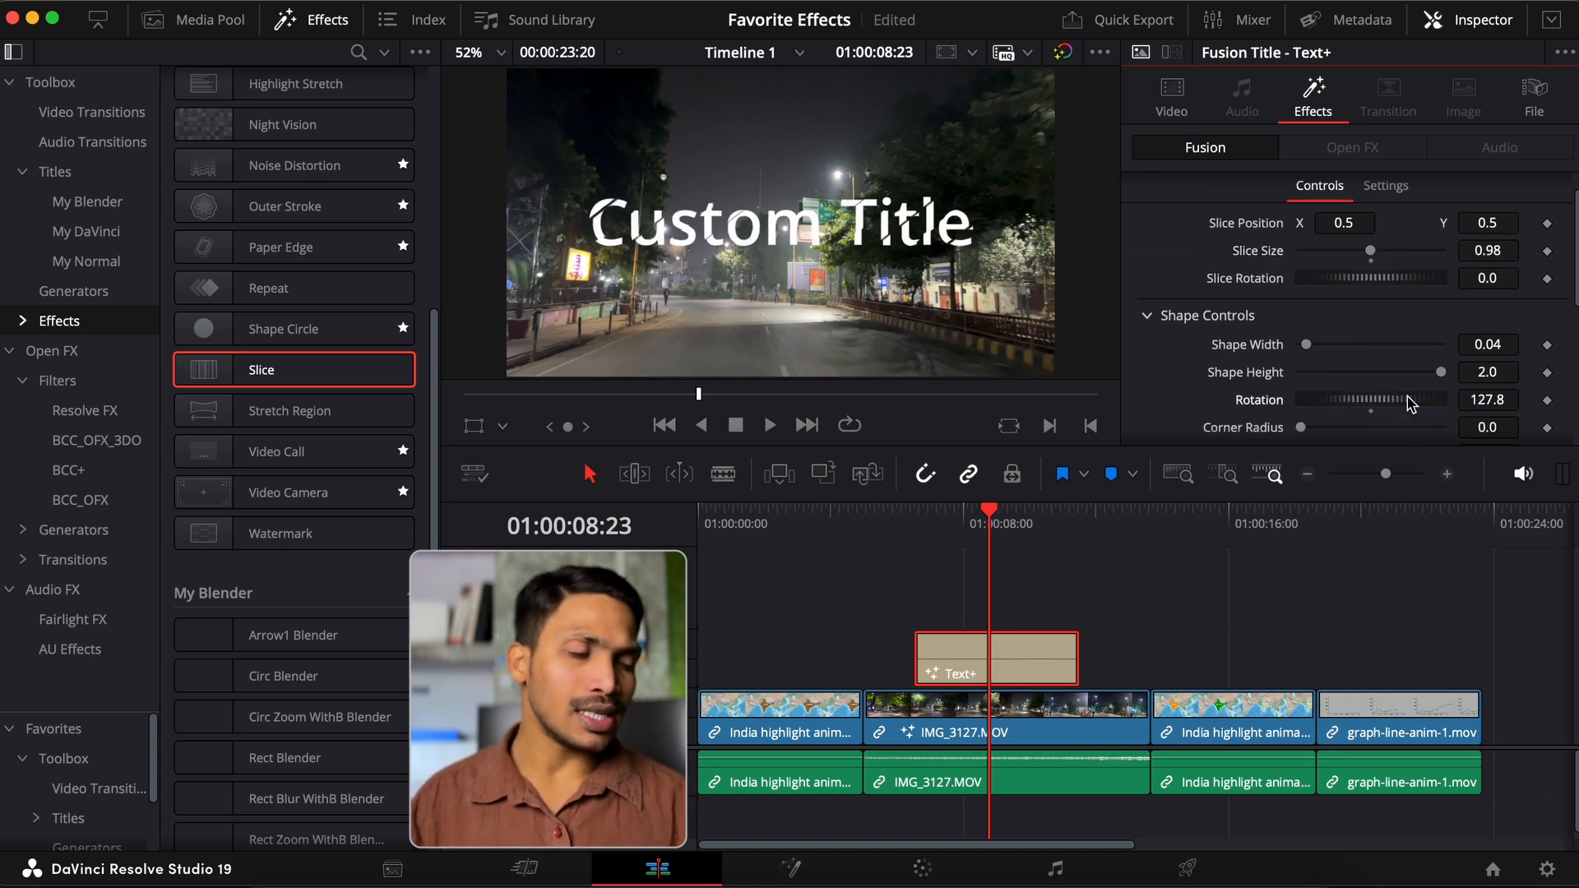
left_click_drag(1313, 349, 1316, 346)
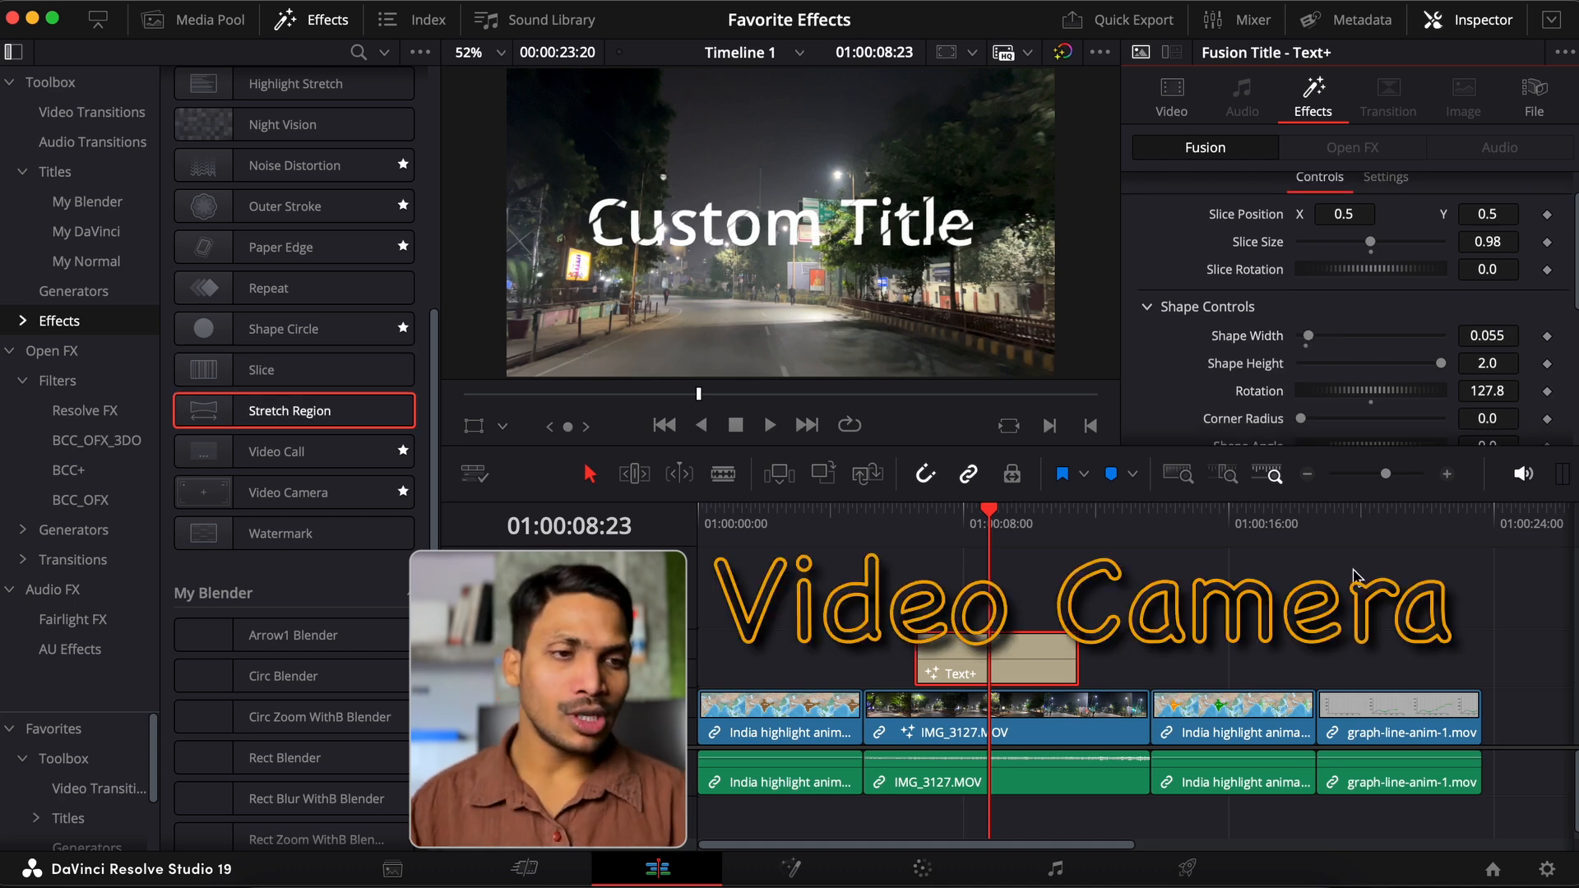
- Apply the Video Camera effect to the India highlight animation second.mov clip and play back the recording overlay
left_click_drag(287, 492, 1269, 704)
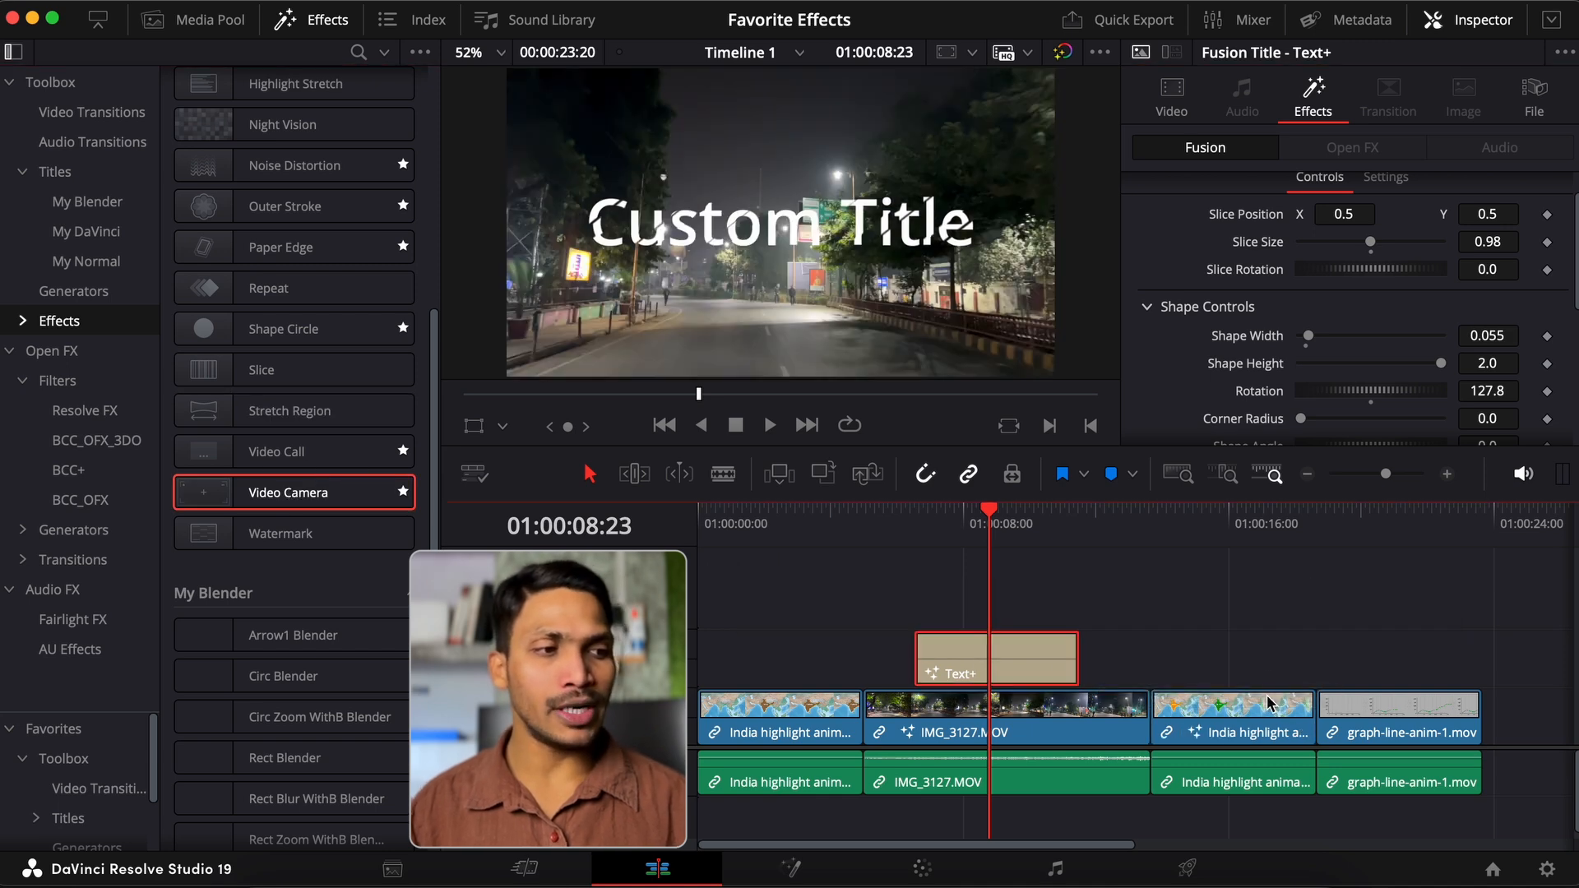
left_click(1172, 511)
key("space")
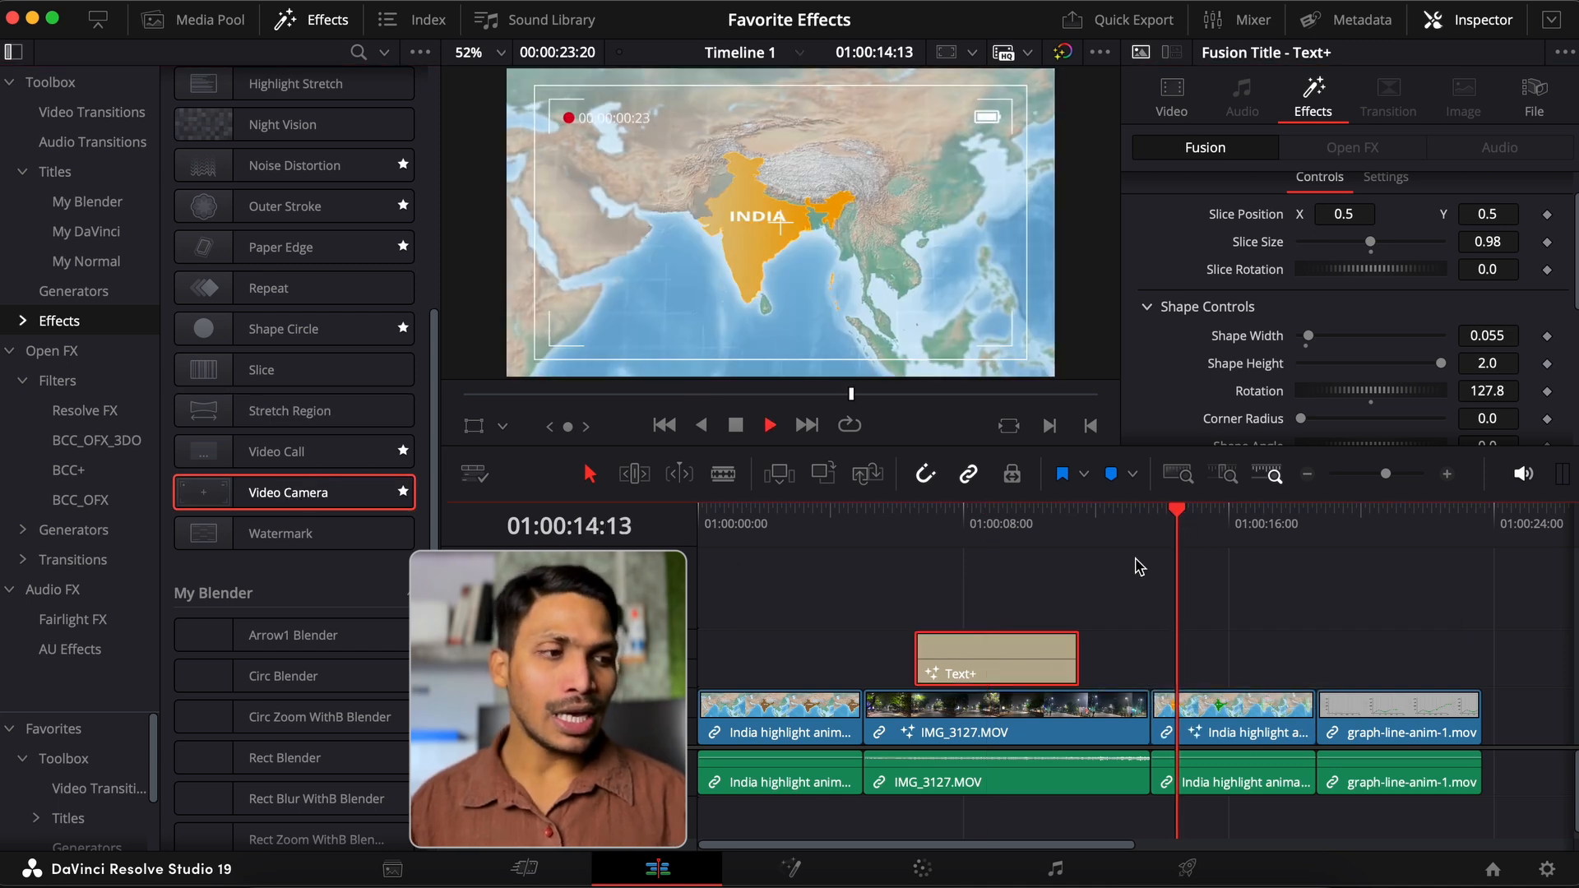
key("space")
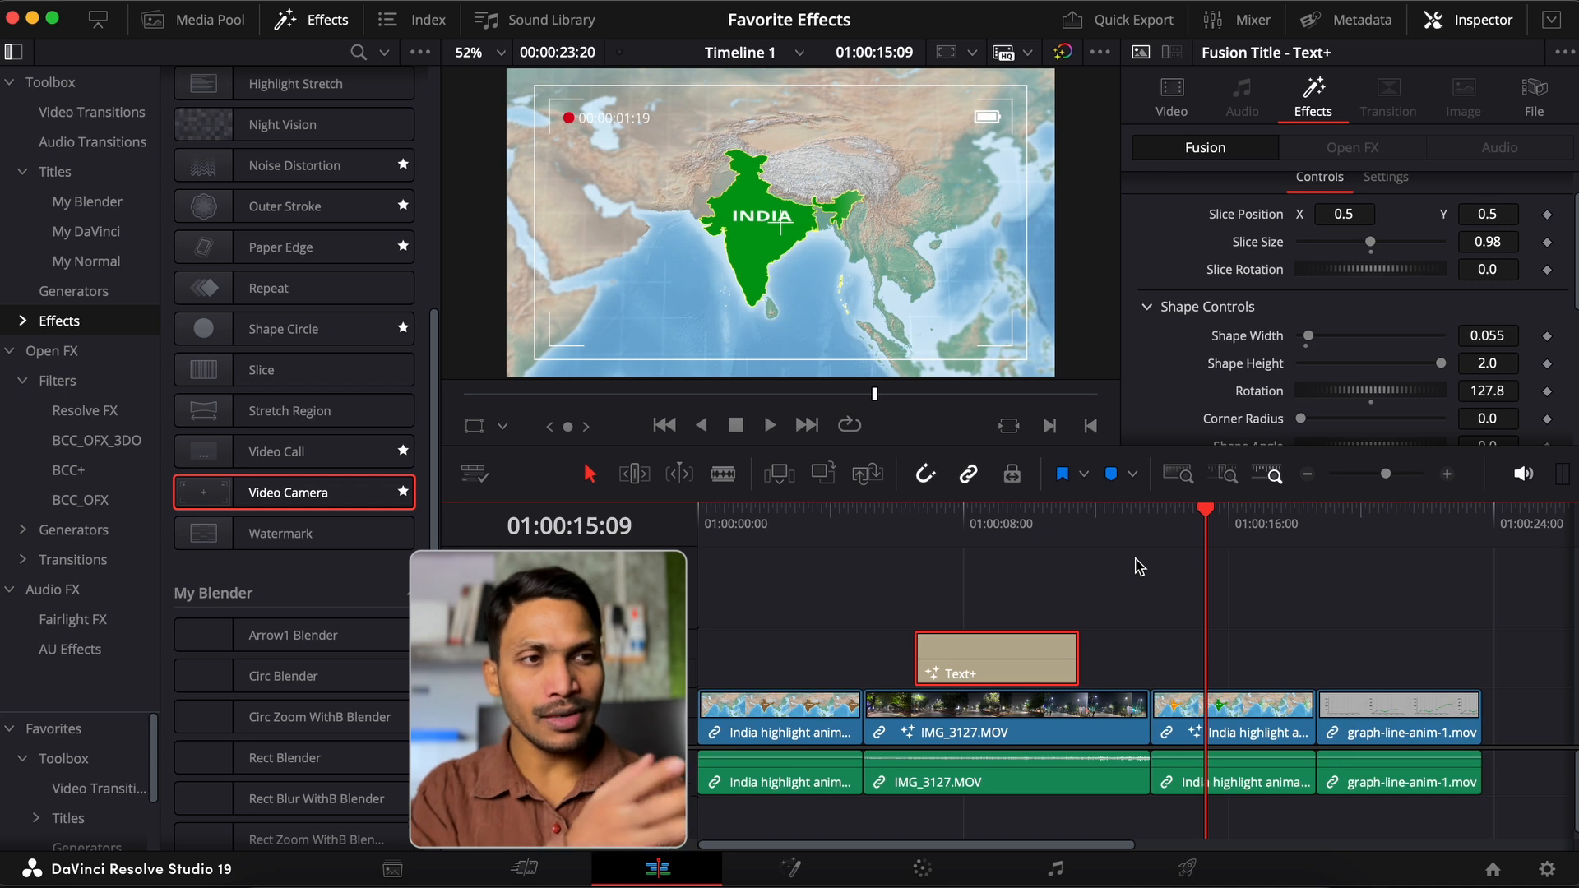
key("space")
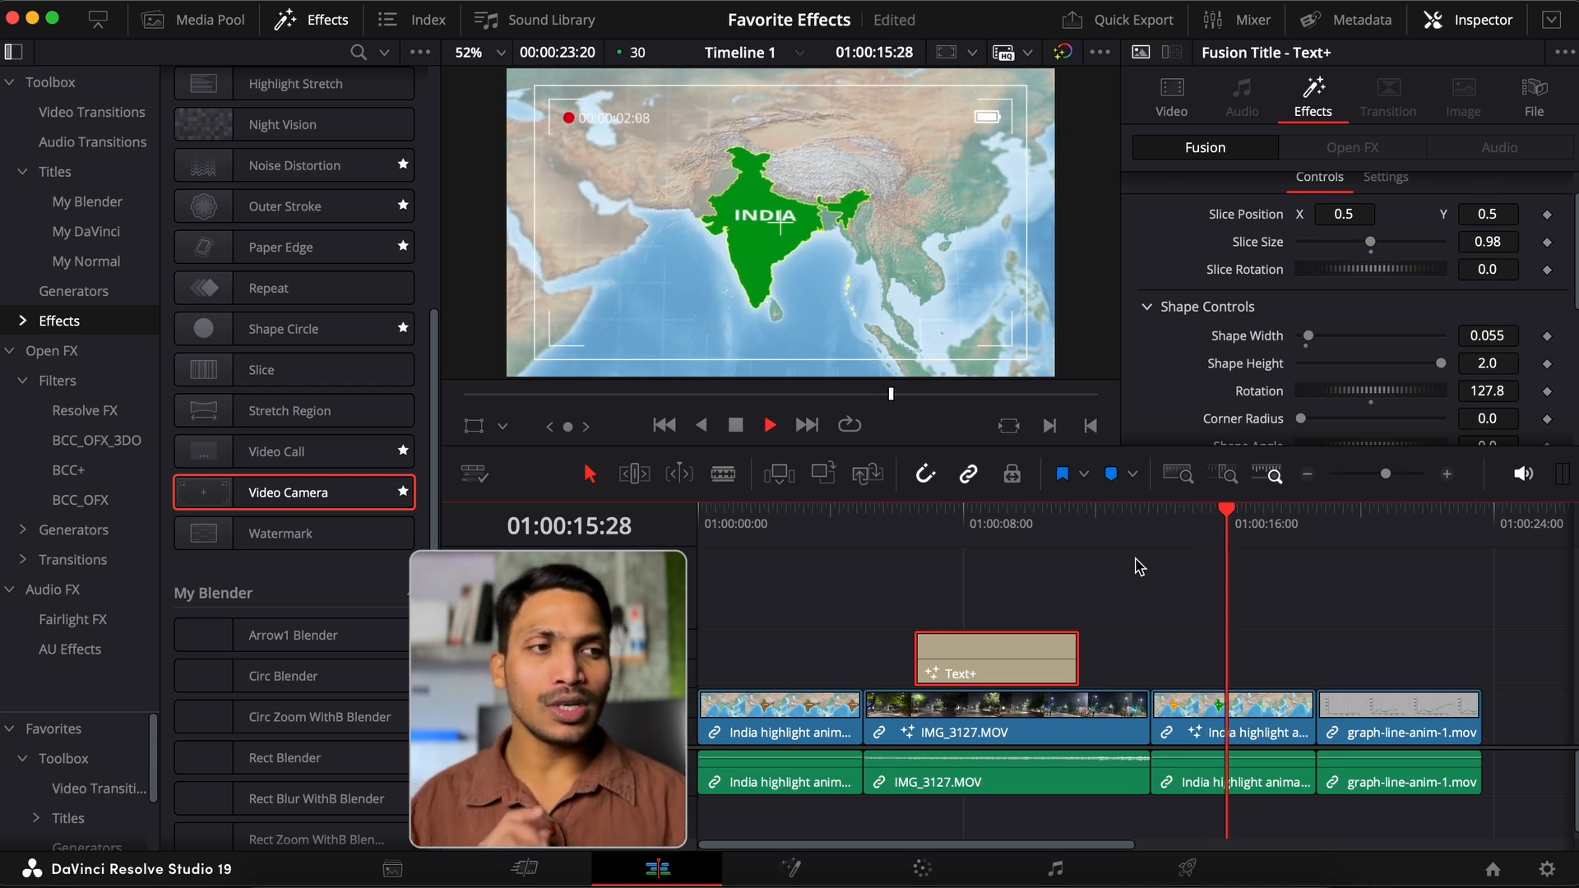
key("space")
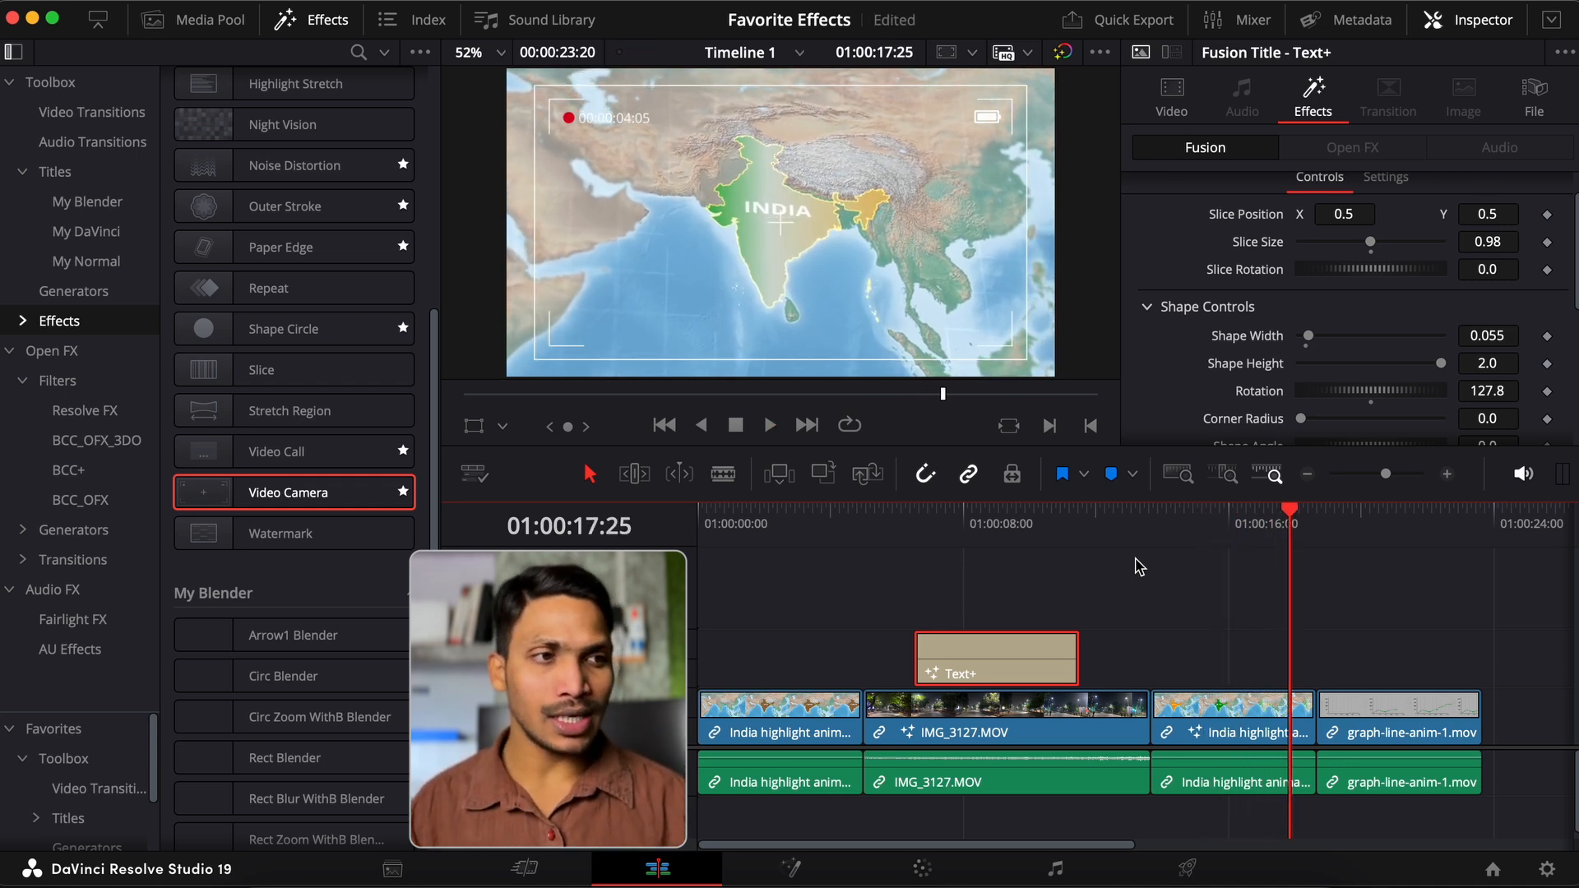
- Set the Video Camera effect's Overlay Color to orange with Red 1.0, Green about 0.498 and Blue about 0.314
left_click(1223, 526)
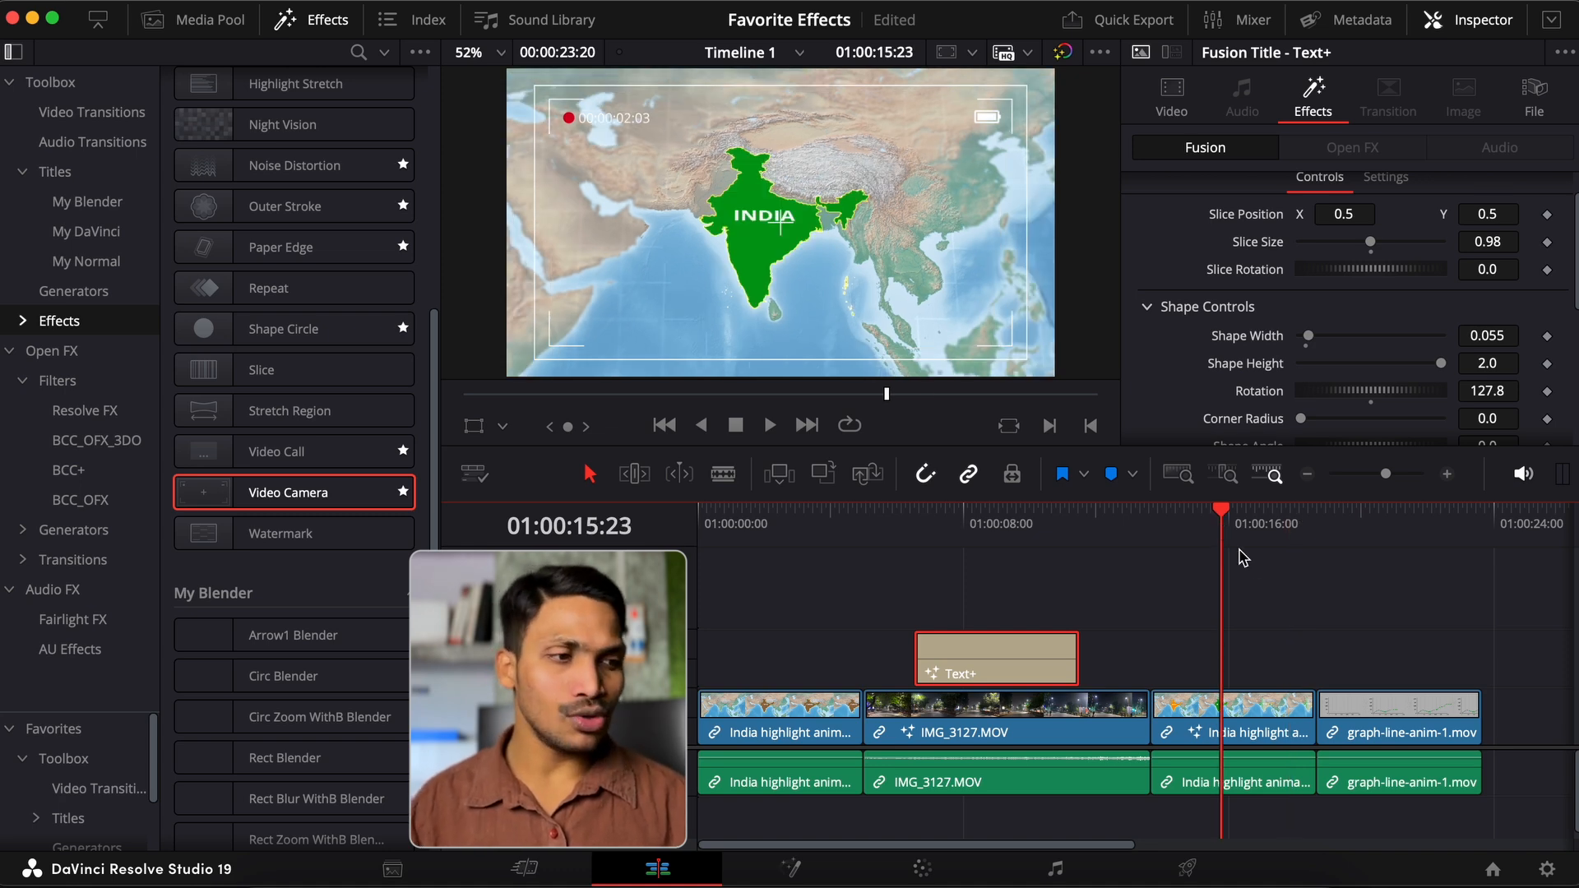
left_click(1242, 695)
left_click(1349, 282)
left_click_drag(119, 661, 181, 644)
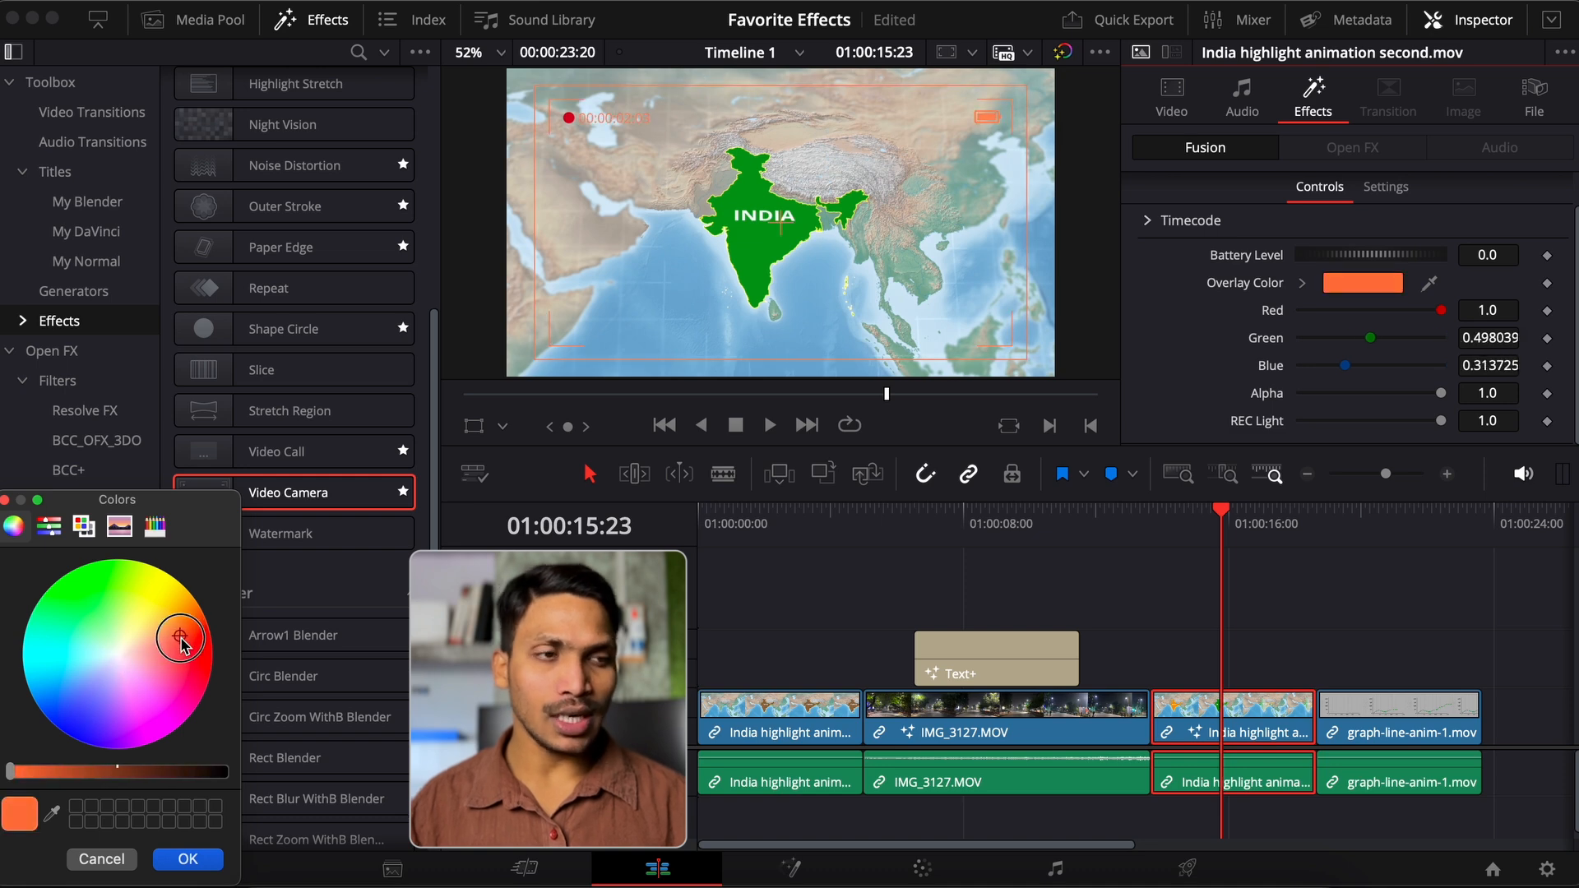
left_click(188, 860)
- Reveal the Video Camera effect's Timecode settings and lower its REC Light value
left_click(1148, 221)
scroll(1271, 317, "down", 3)
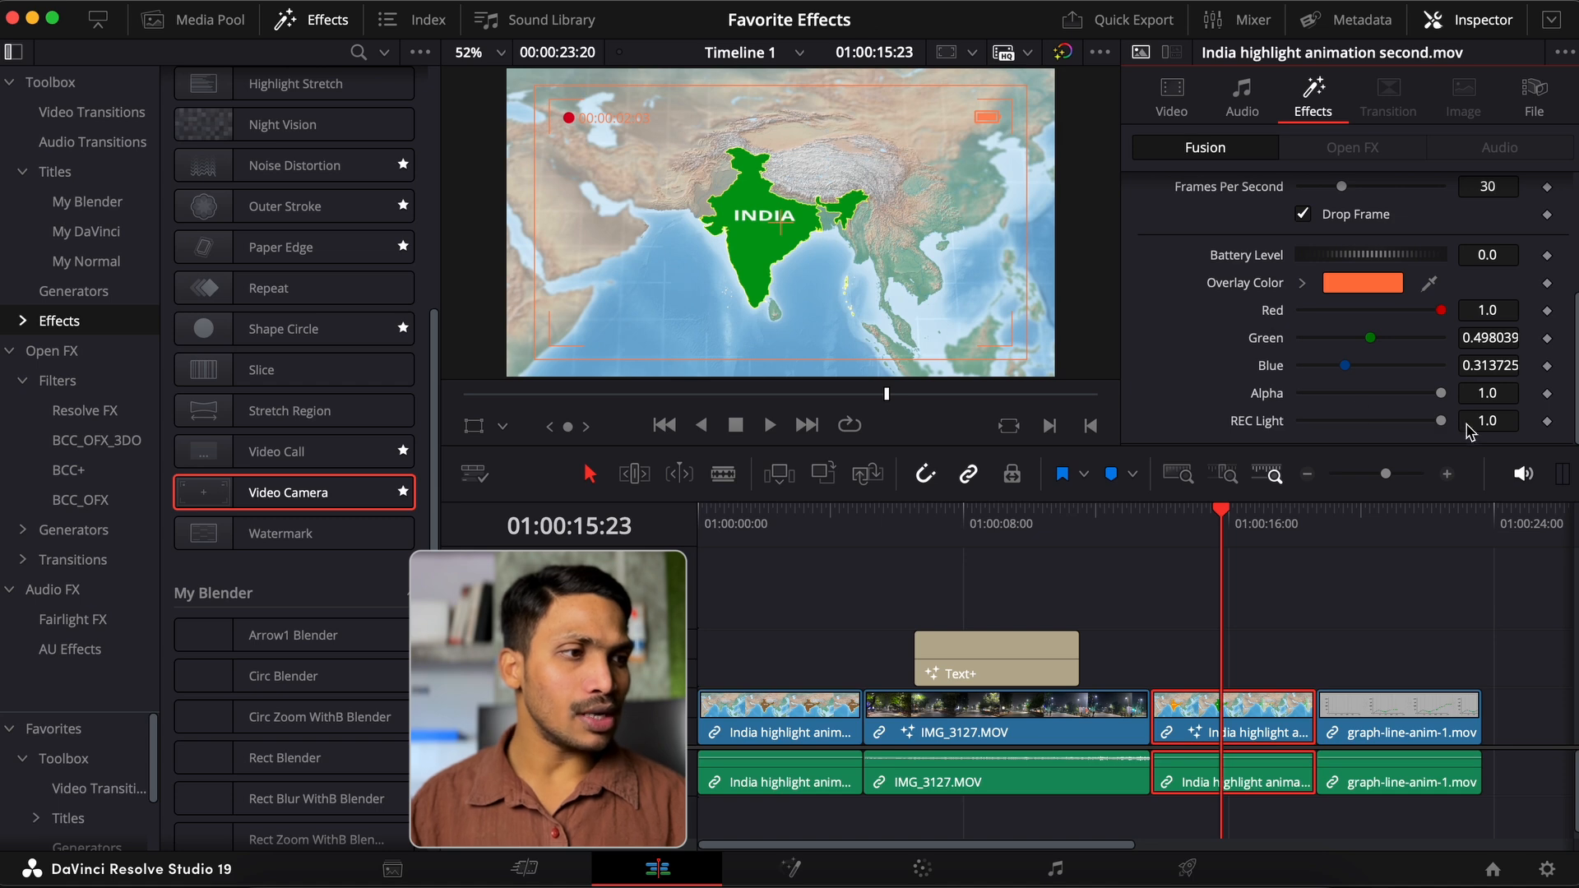
mouse_move(1441, 422)
left_mouse_down()
mouse_move(1308, 426)
mouse_move(1496, 418)
mouse_move(1425, 421)
left_mouse_up()
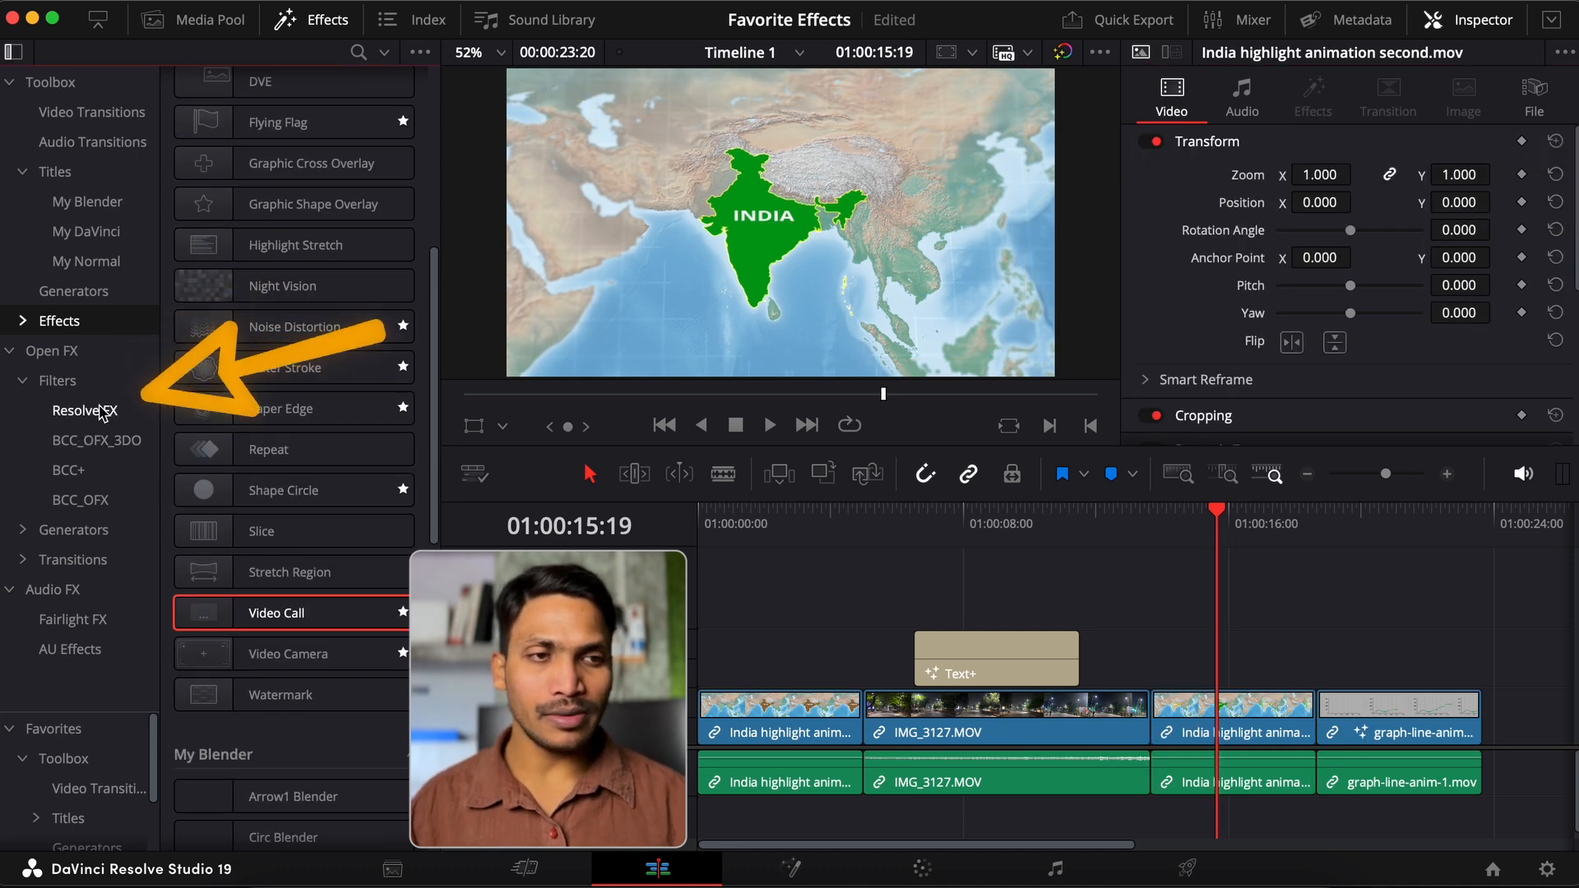
- Try the Resolve FX Gaussian Blur on the India highlight animation second.mov clip with both strengths at 0.55, and remove it
left_click(103, 412)
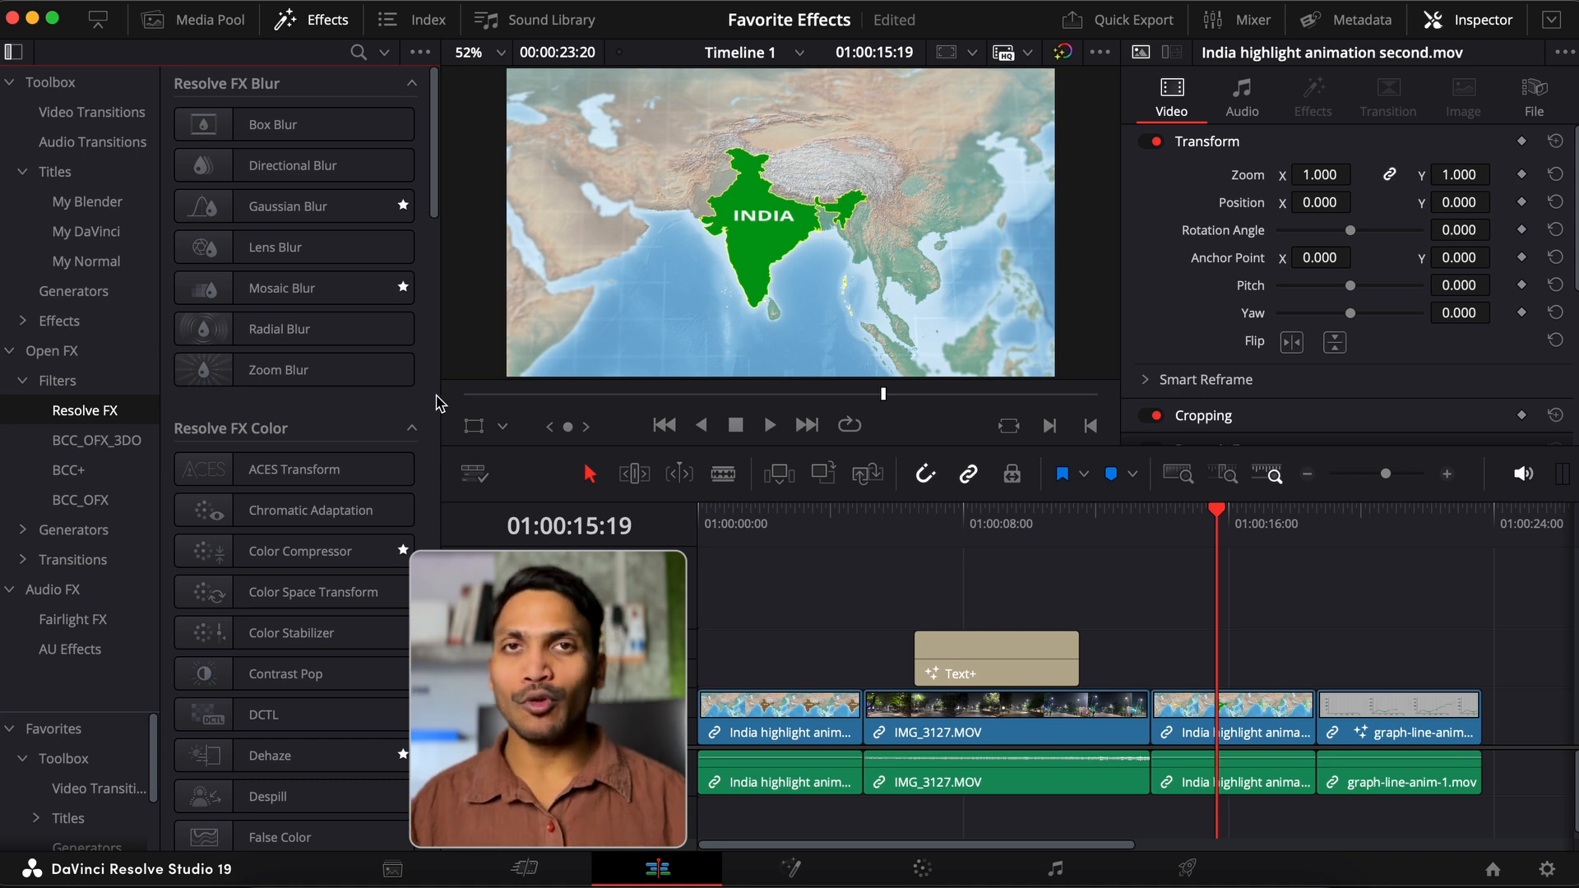
left_click_drag(288, 207, 1225, 712)
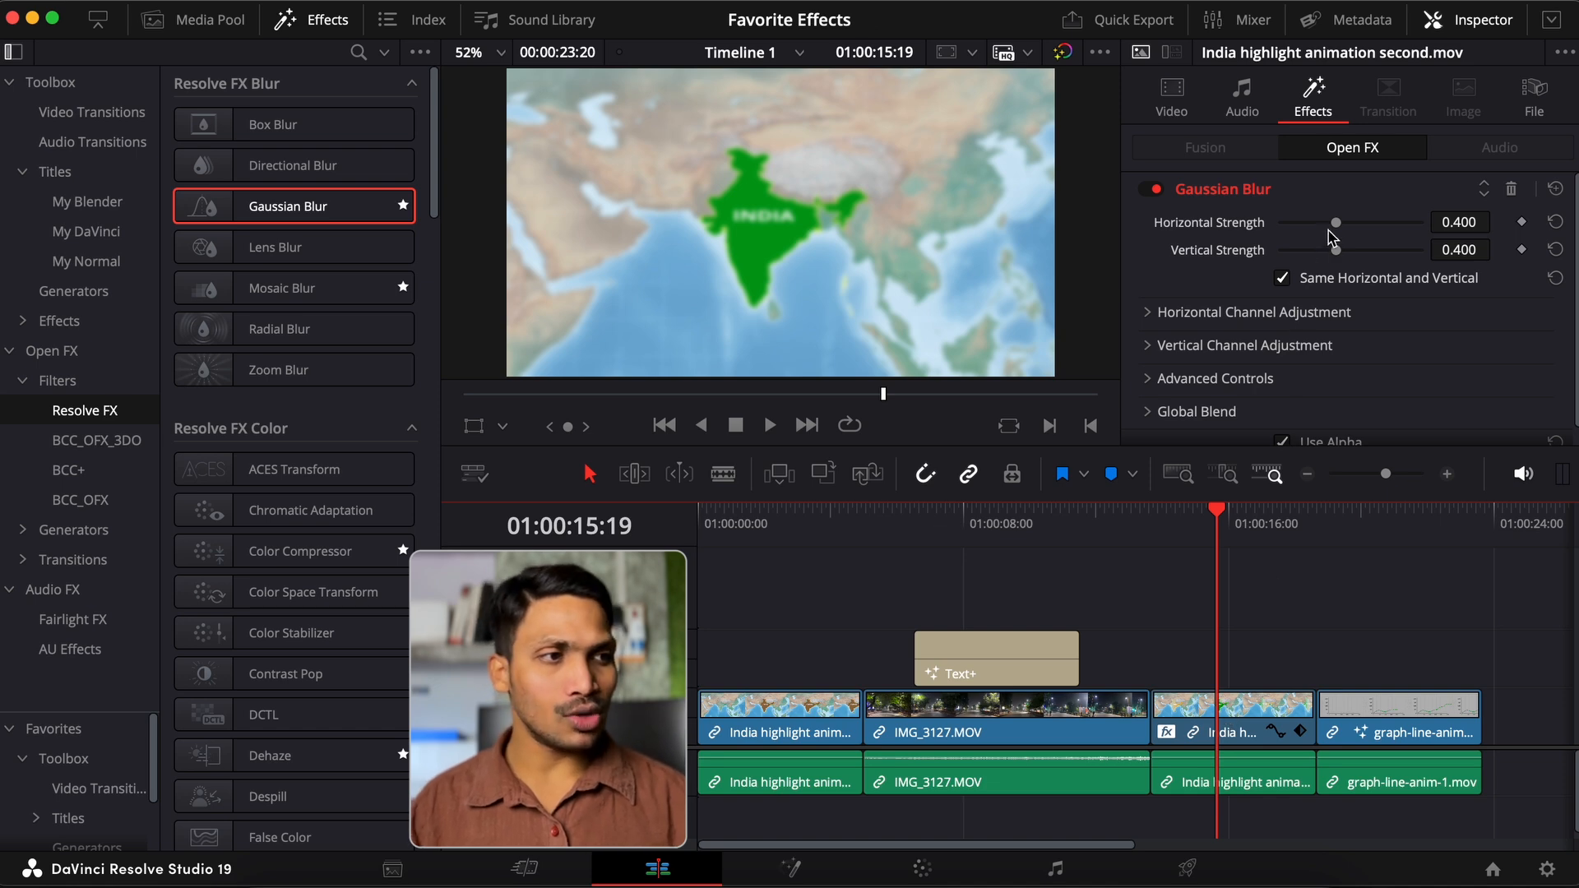
left_click_drag(1334, 230, 1360, 241)
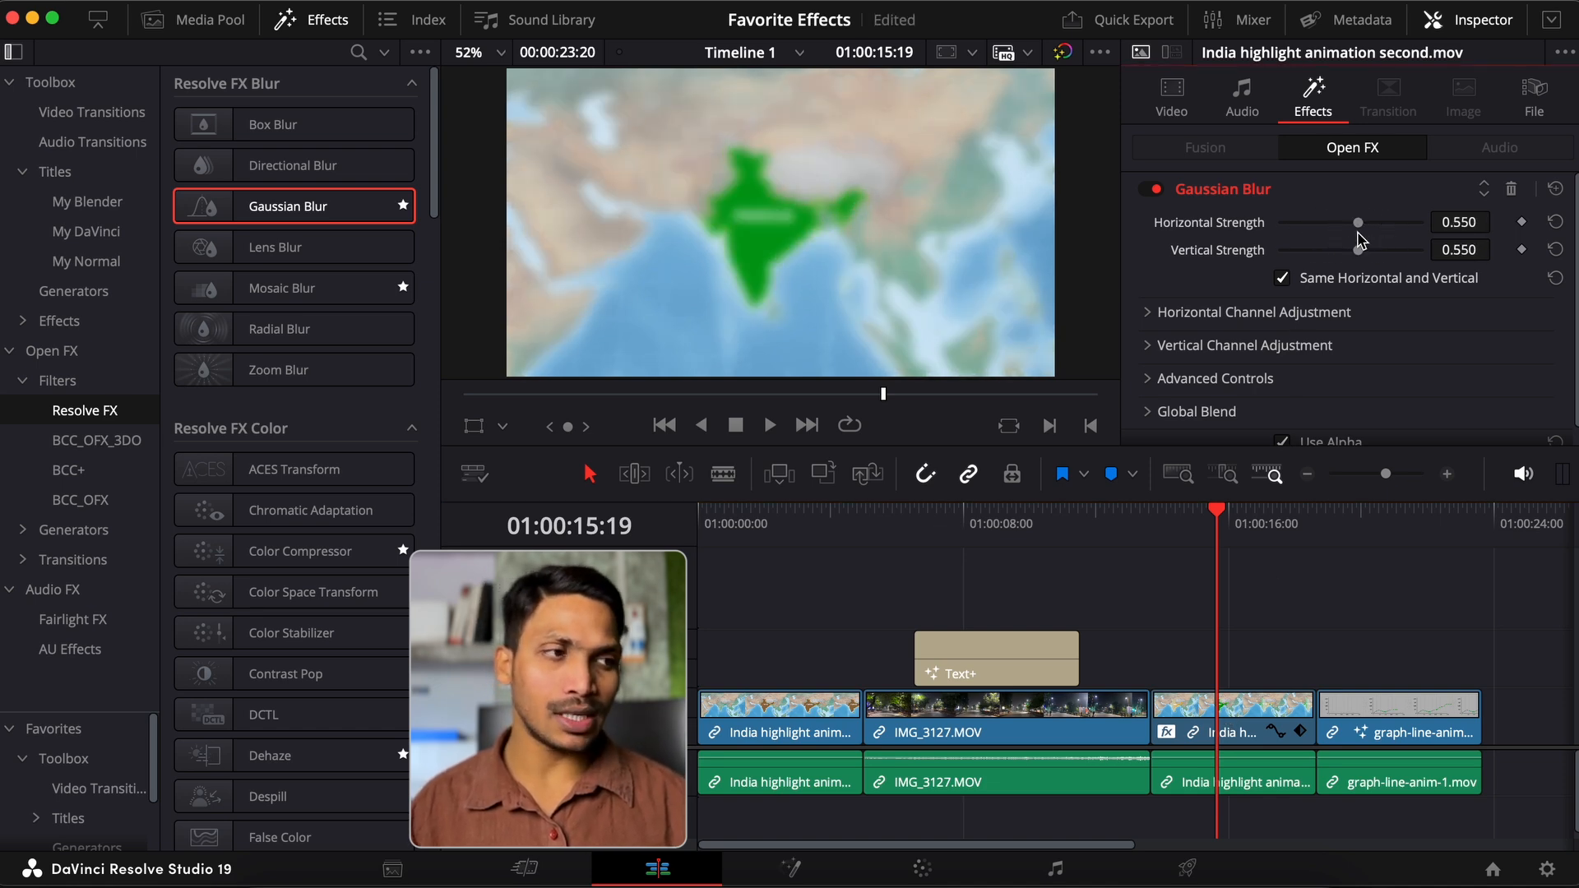
left_click(1511, 192)
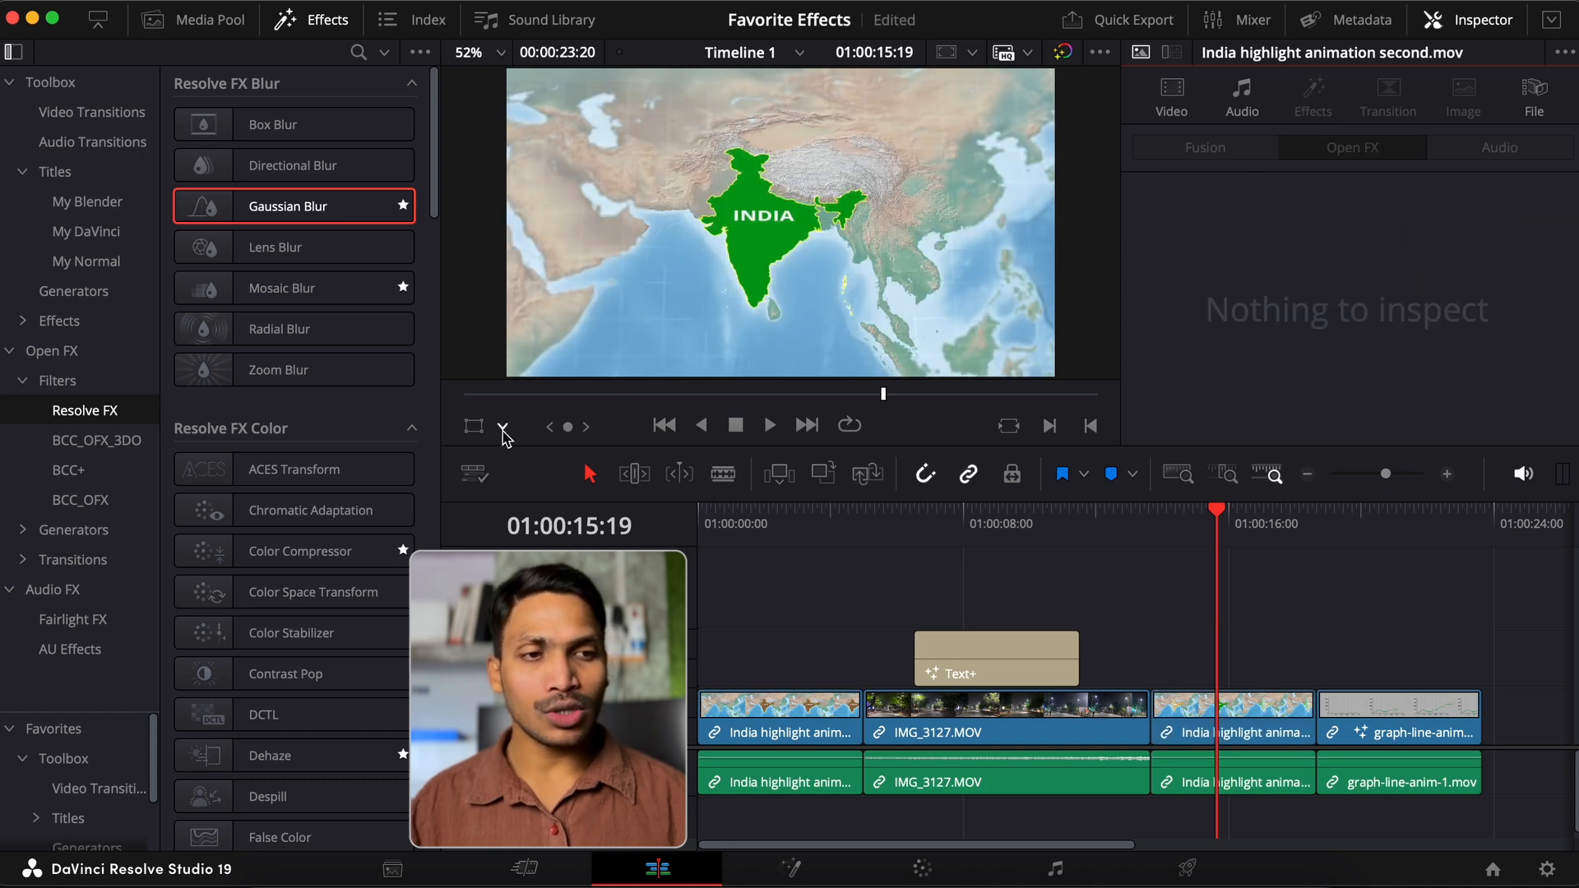
- Apply the Resolve FX Camera Shake effect to the India highlight animation second.mov clip and play back the motion
scroll(408, 419, "down", 5)
scroll(407, 420, "down", 1)
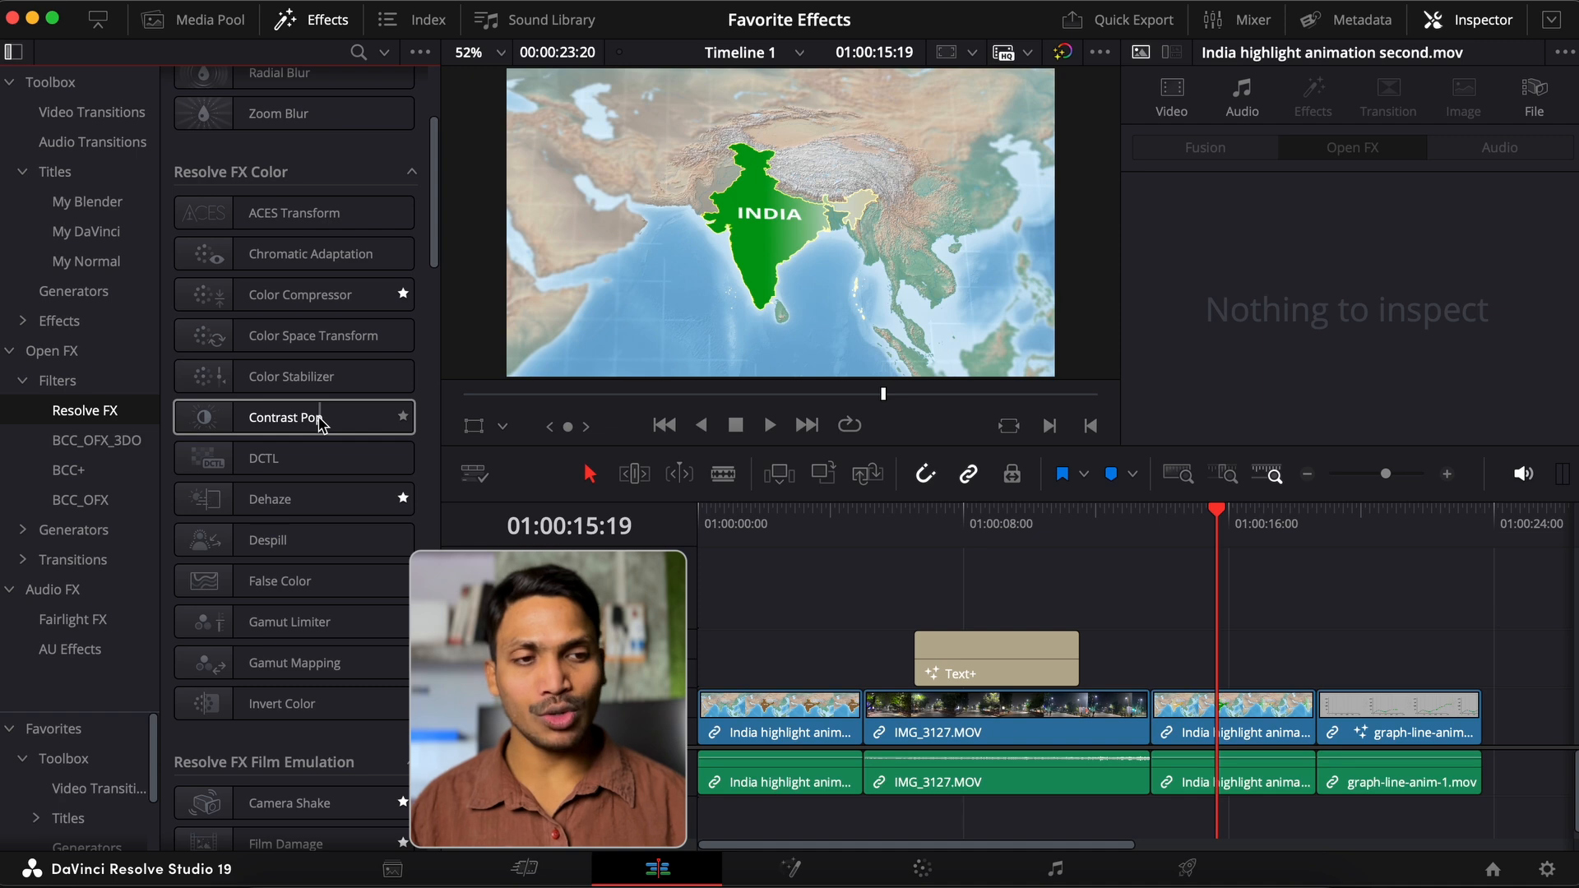
scroll(329, 559, "down", 8)
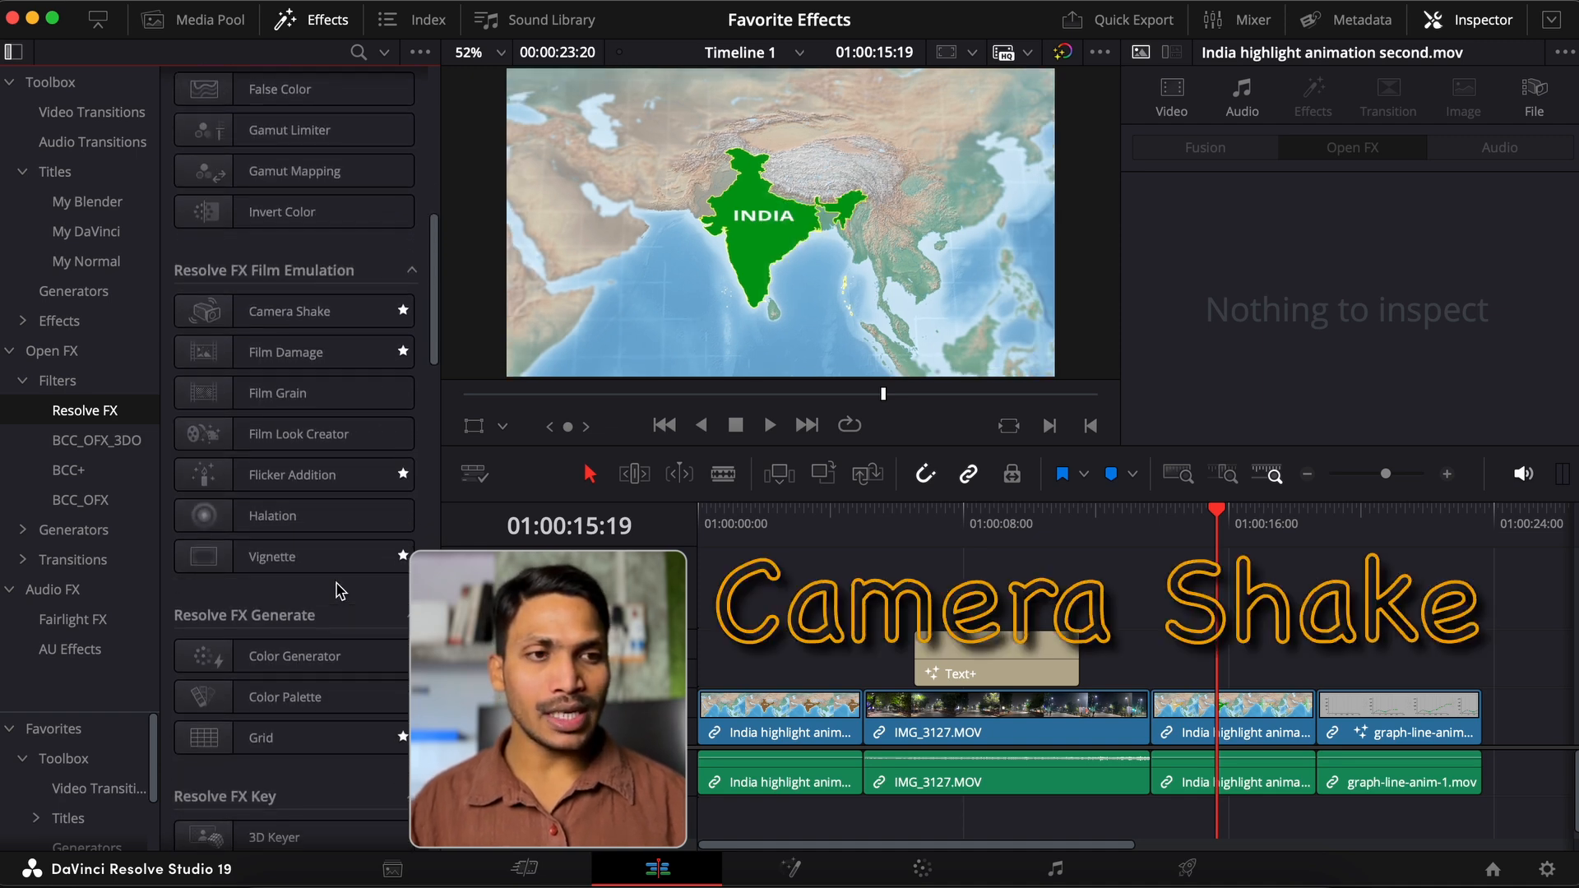
left_click_drag(329, 312, 1249, 712)
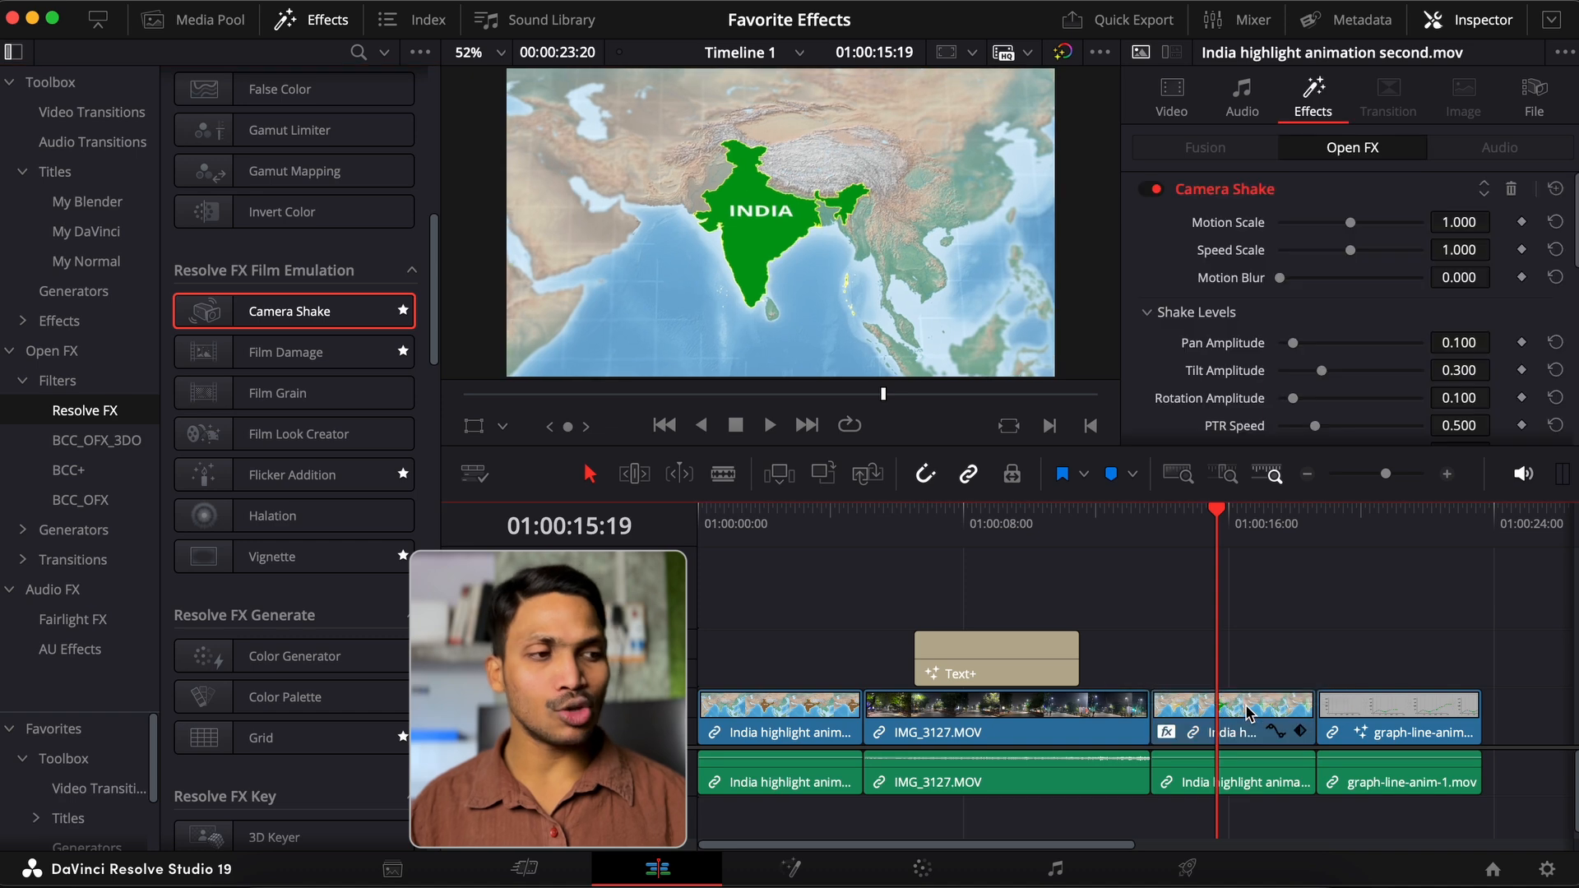
left_click(1176, 539)
key("space")
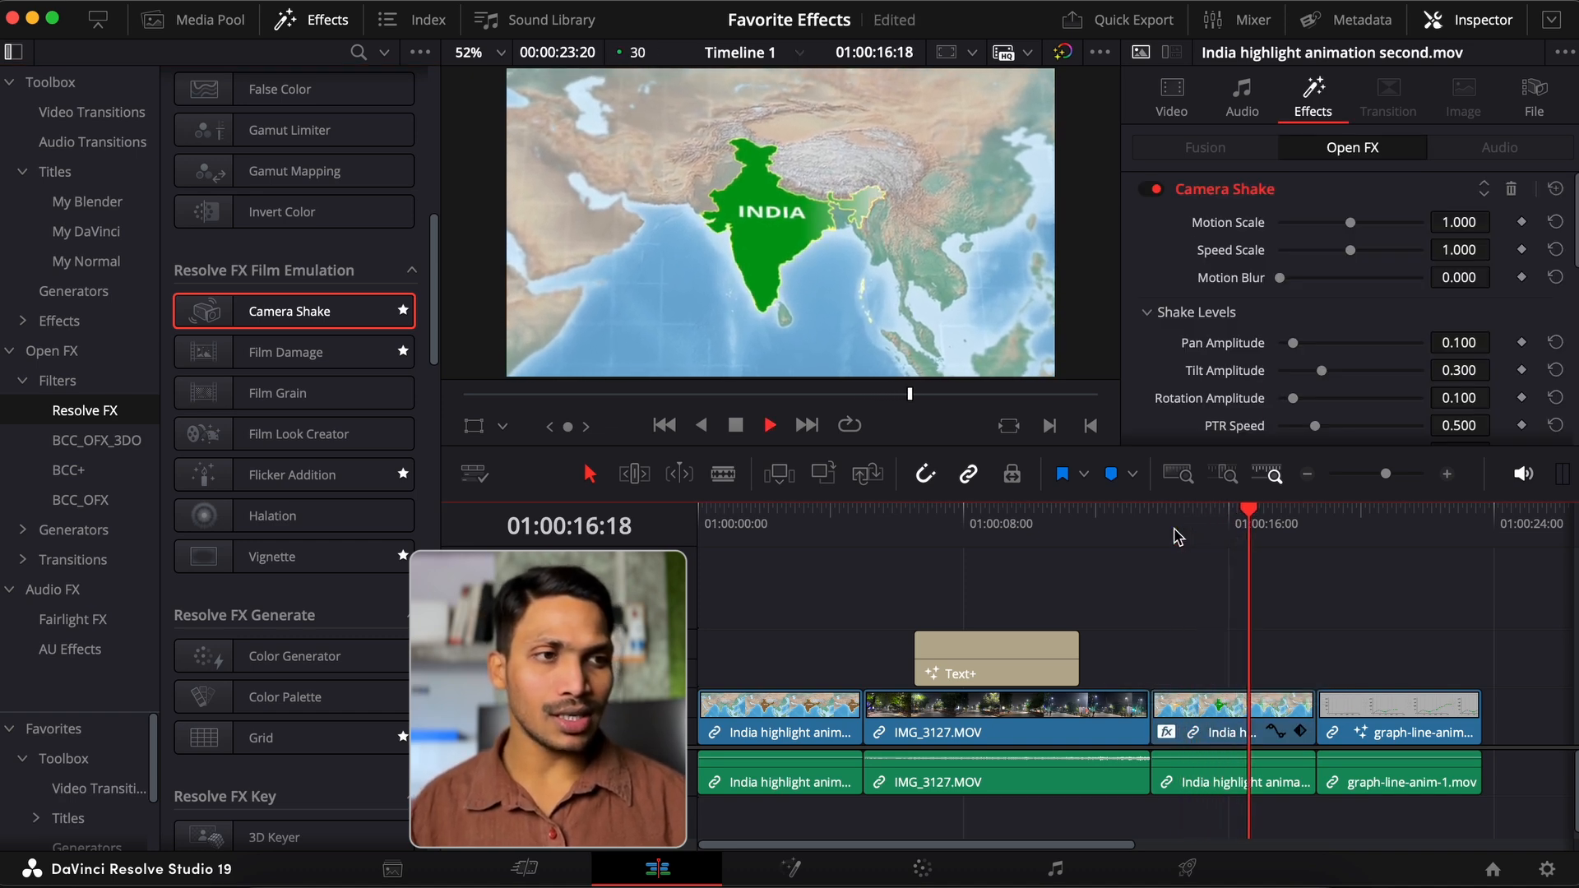
- Stop playback and remove the Camera Shake effect from the India highlight animation second.mov clip
key("space")
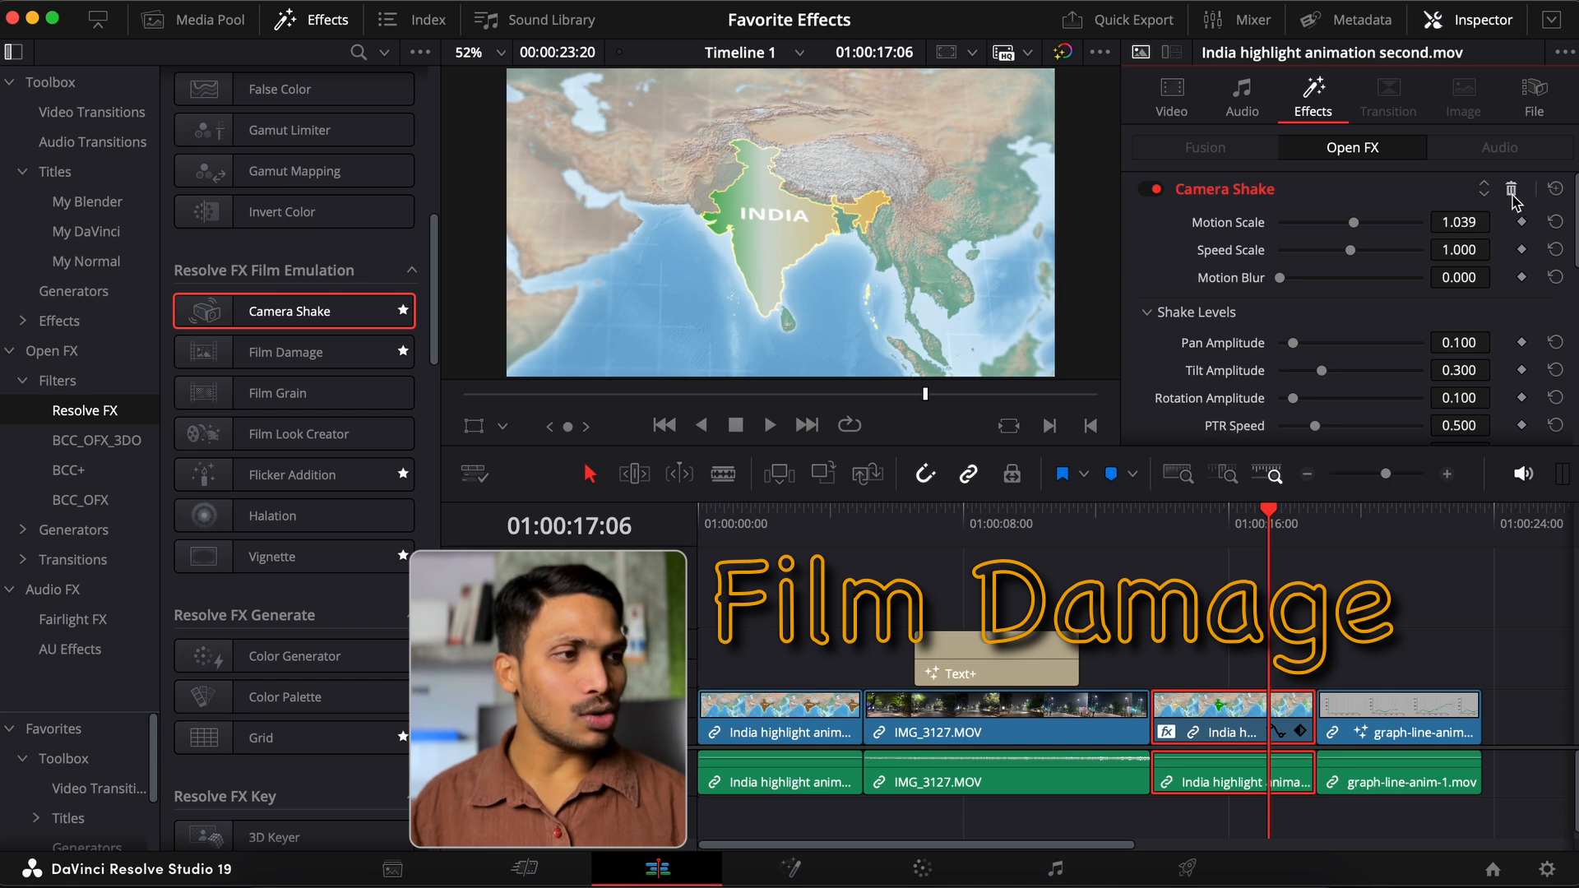
left_click(1511, 191)
- Try the Resolve FX Film Damage effect on the India highlight animation second.mov clip, playing it back before removing it
left_click_drag(286, 352, 1258, 706)
left_click_drag(1258, 706, 1259, 707)
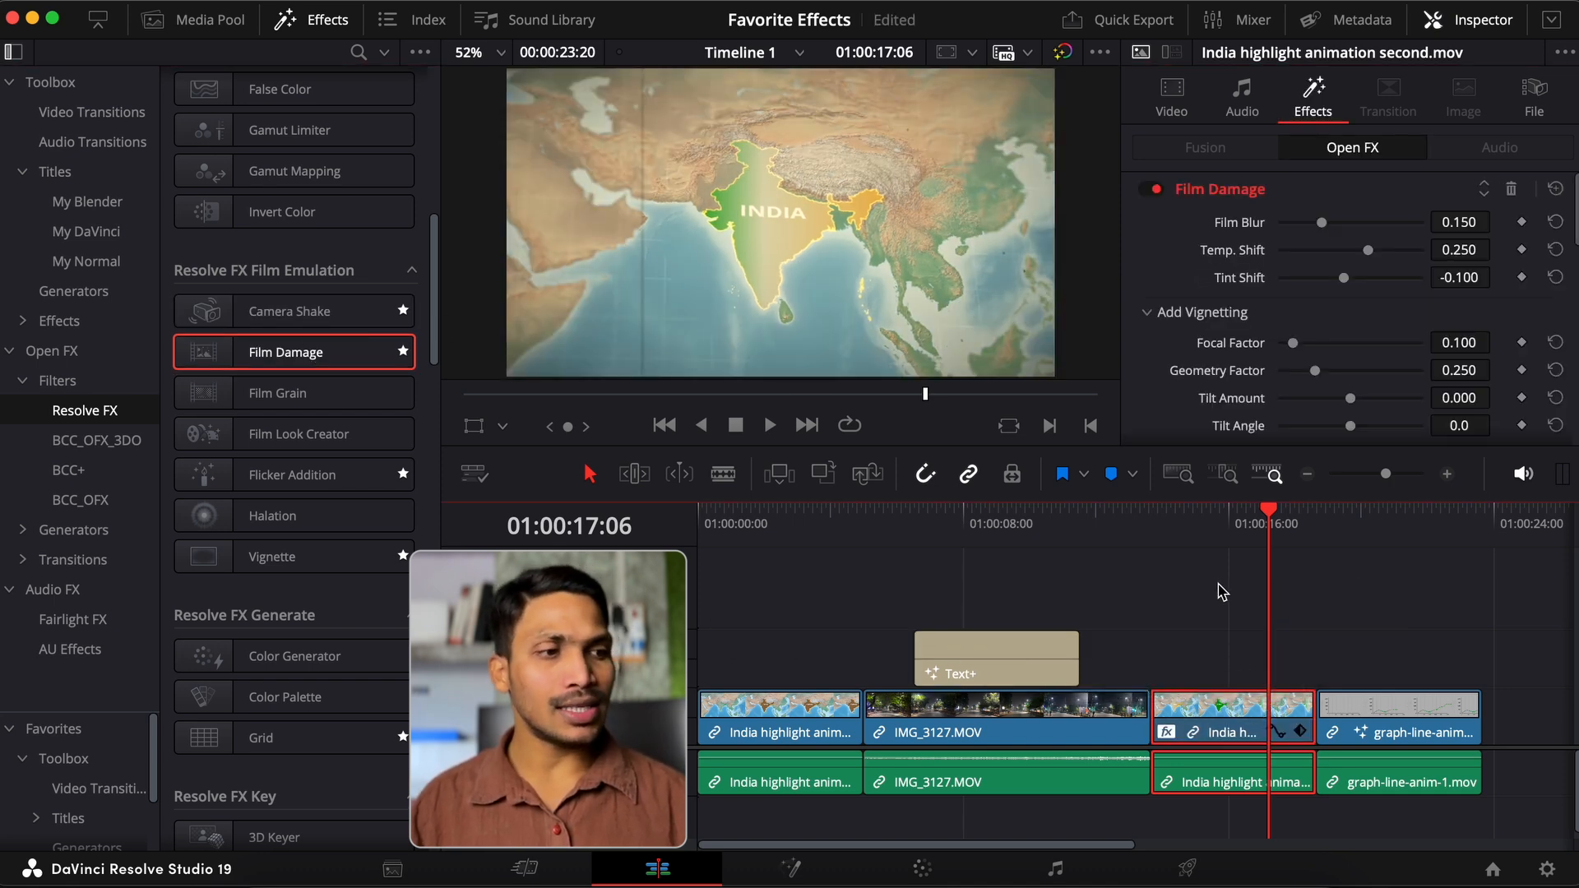
left_click(1190, 518)
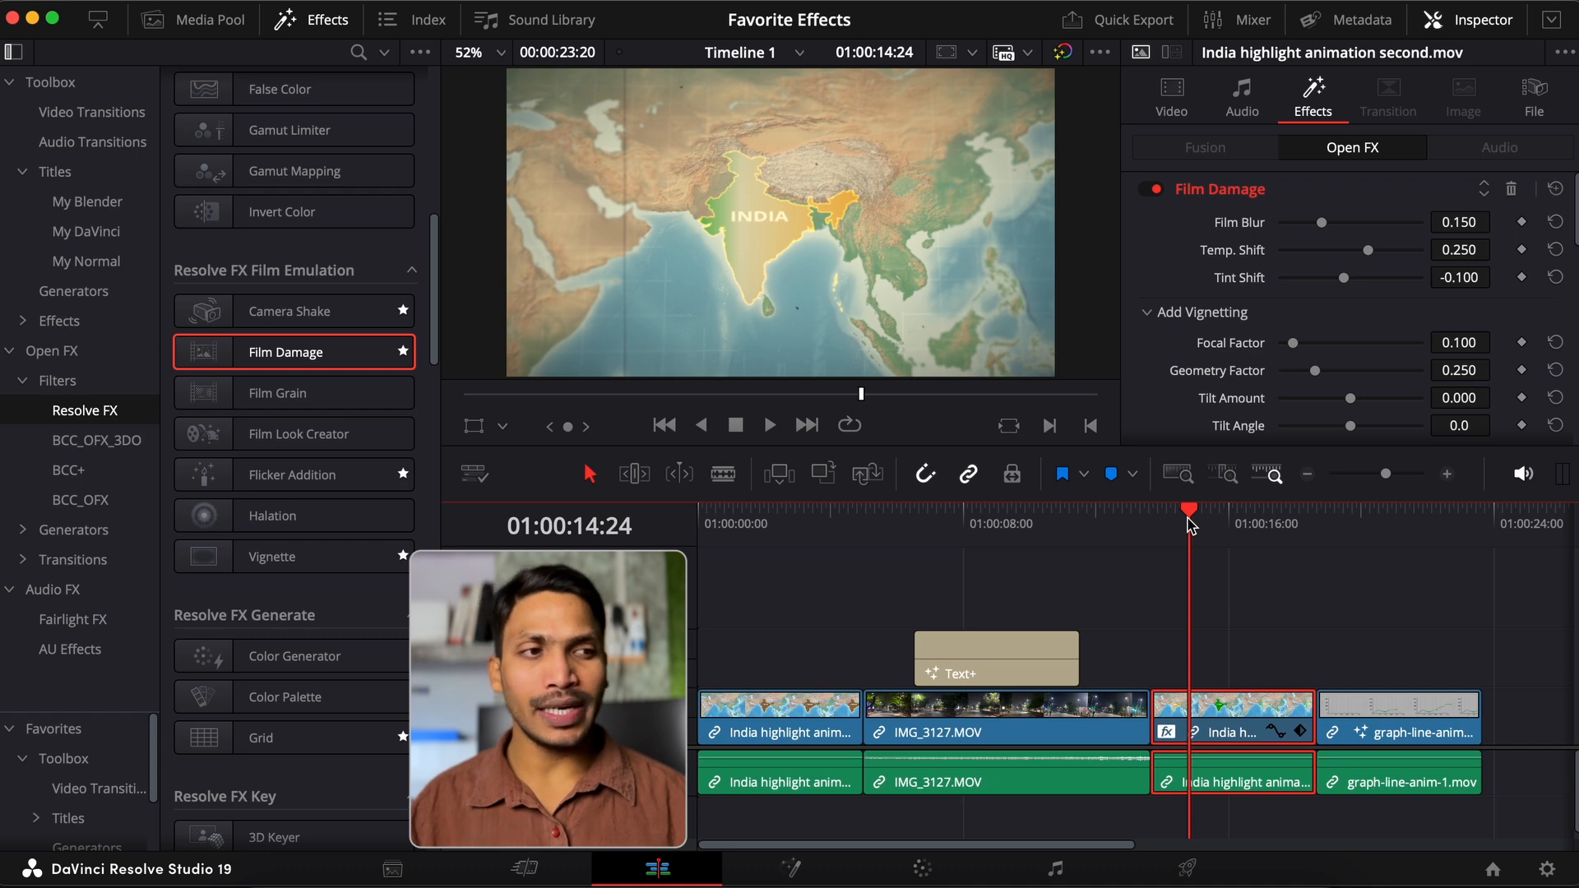
key("space")
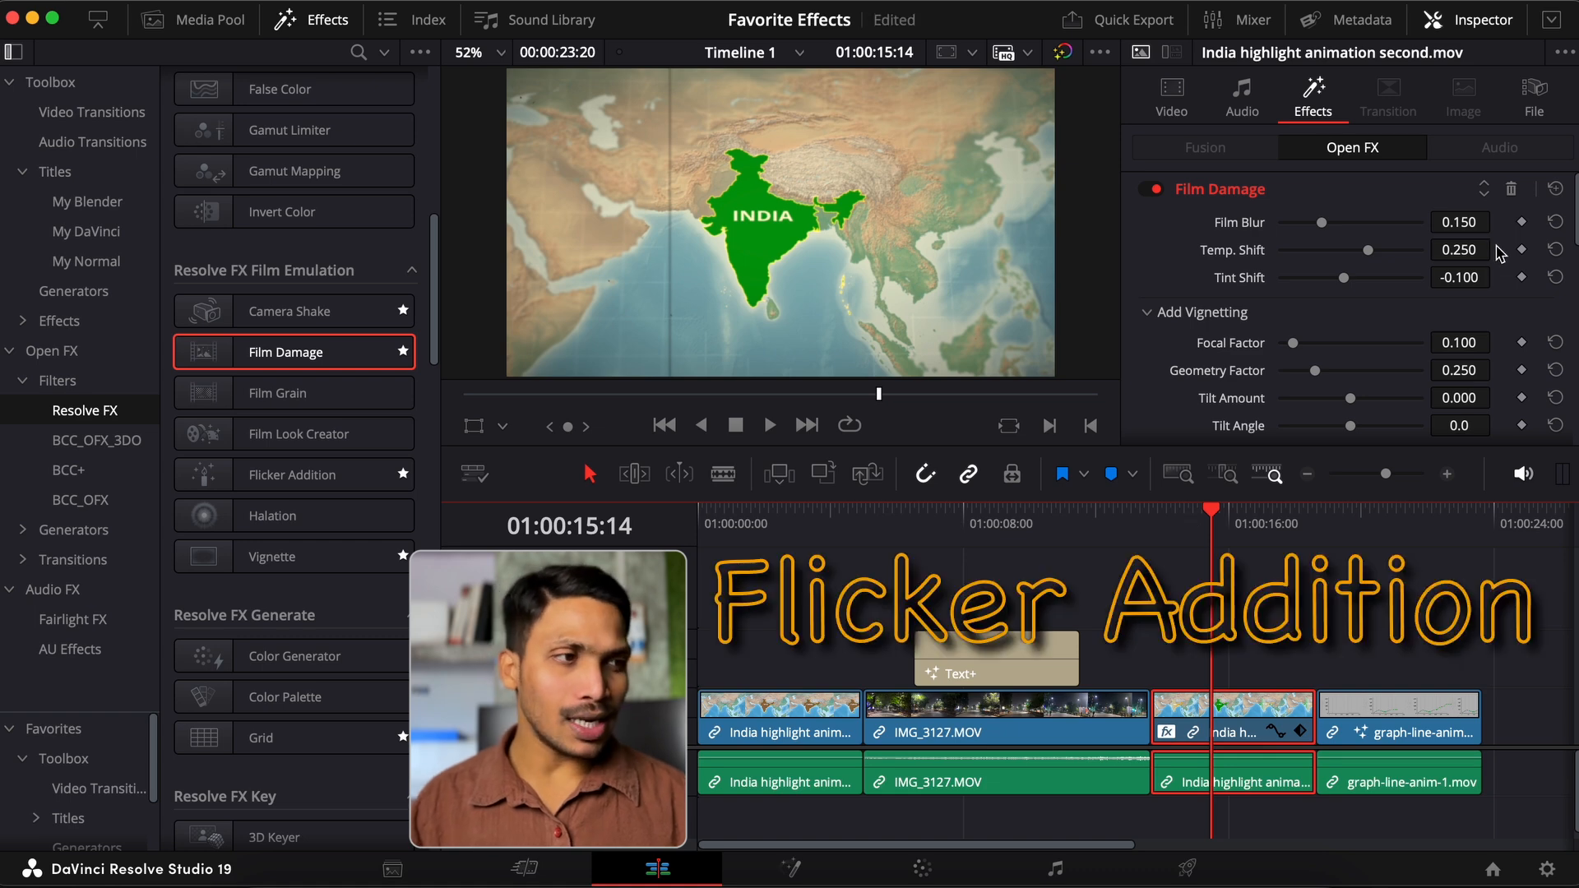
left_click(1517, 189)
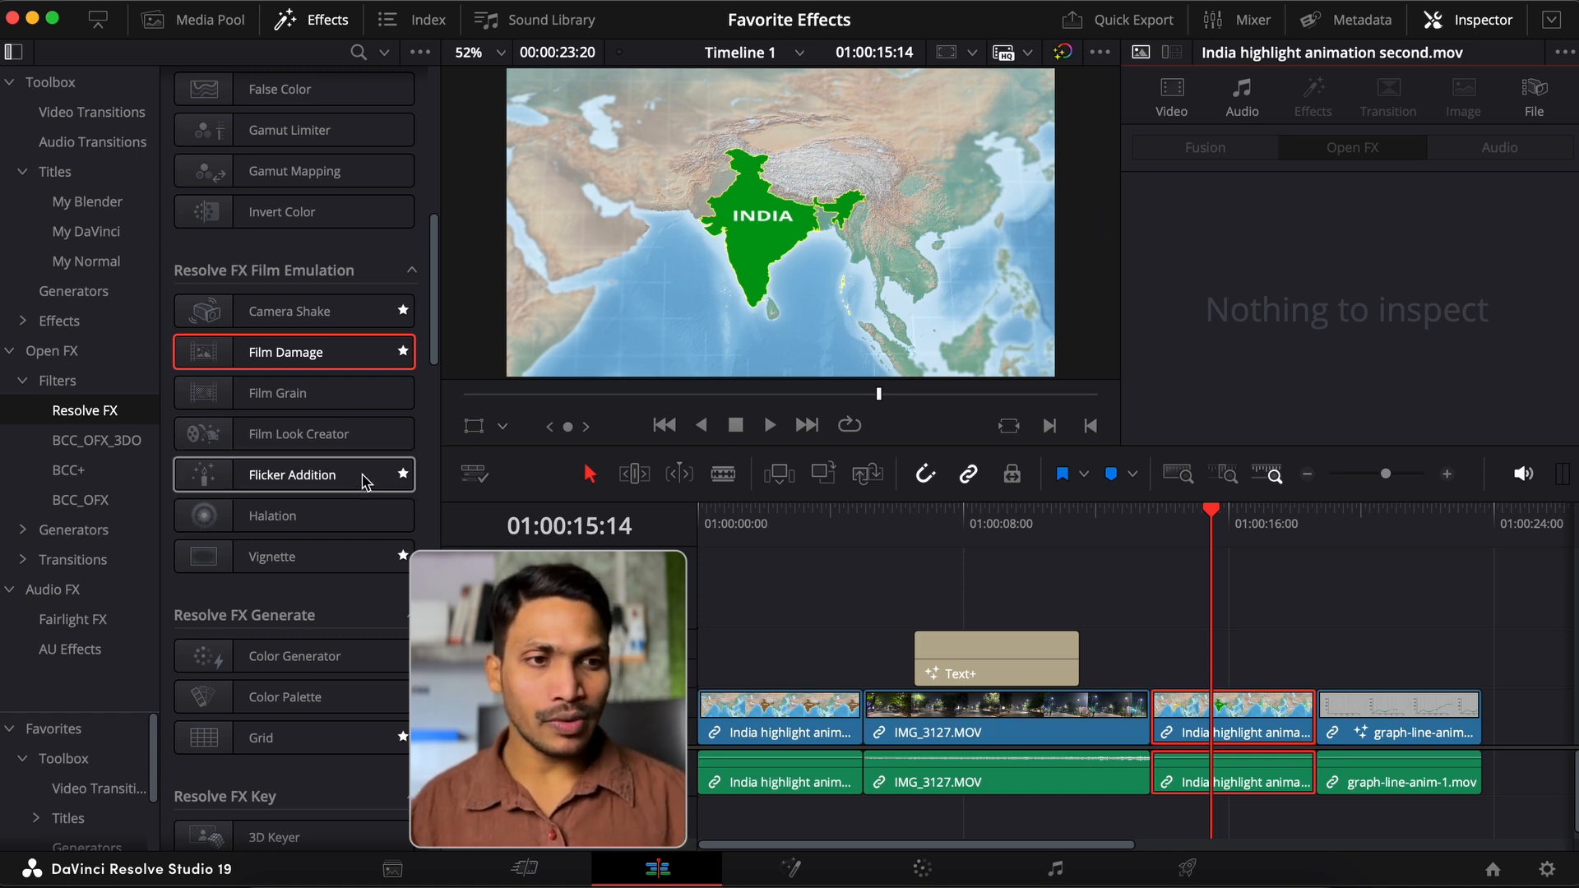
- Try the Resolve FX Flicker Addition effect on the same clip with Range 0.295 and Speed 1.628, and remove it after playback
left_click_drag(329, 475, 1249, 718)
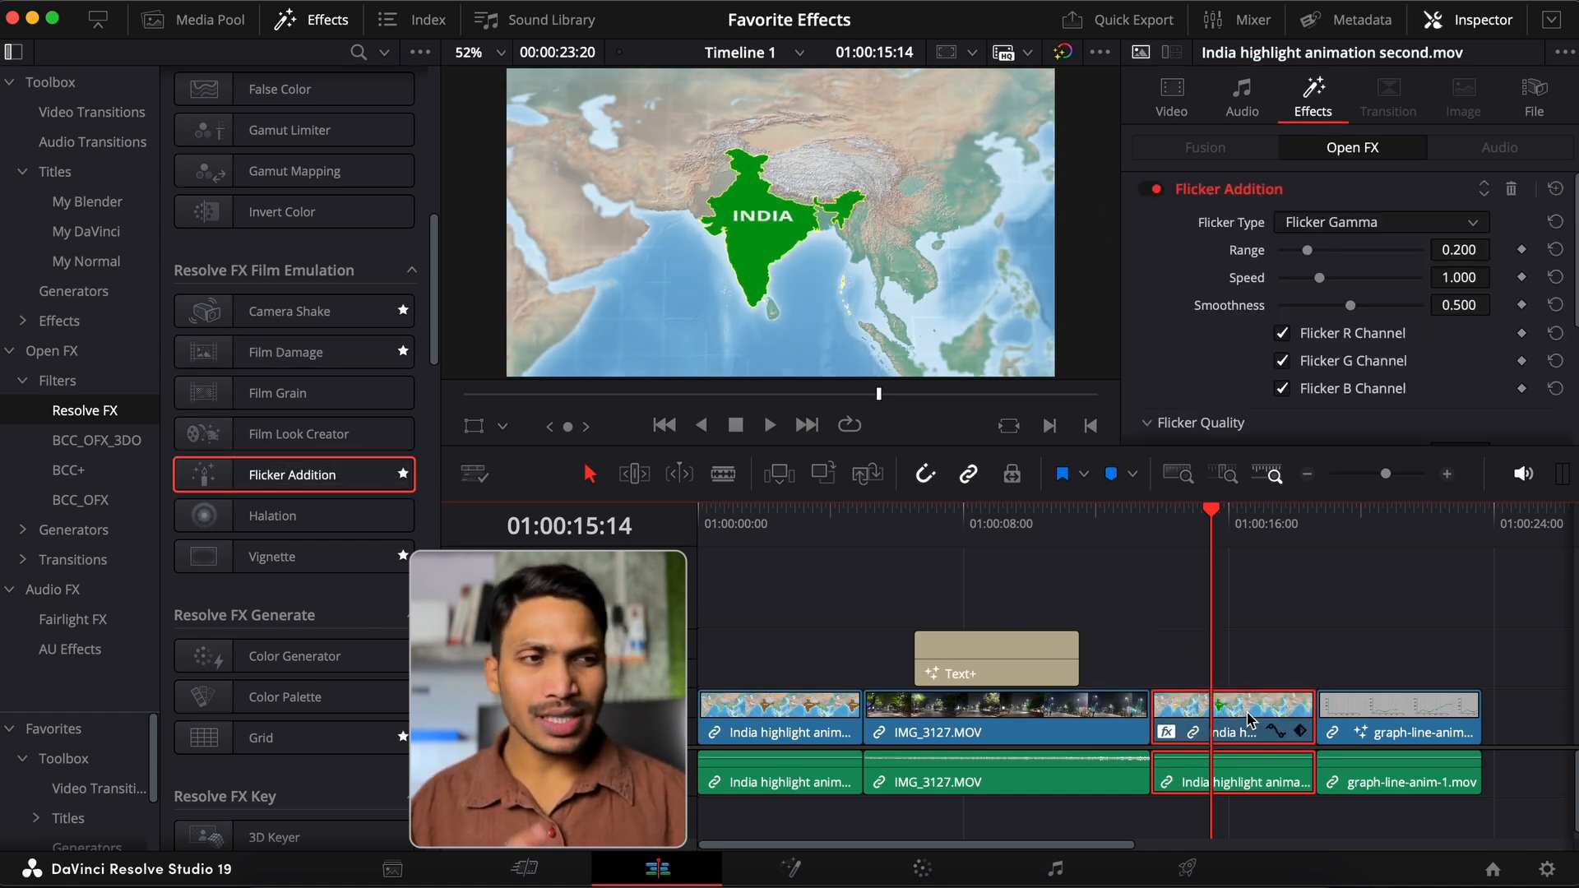
key("space")
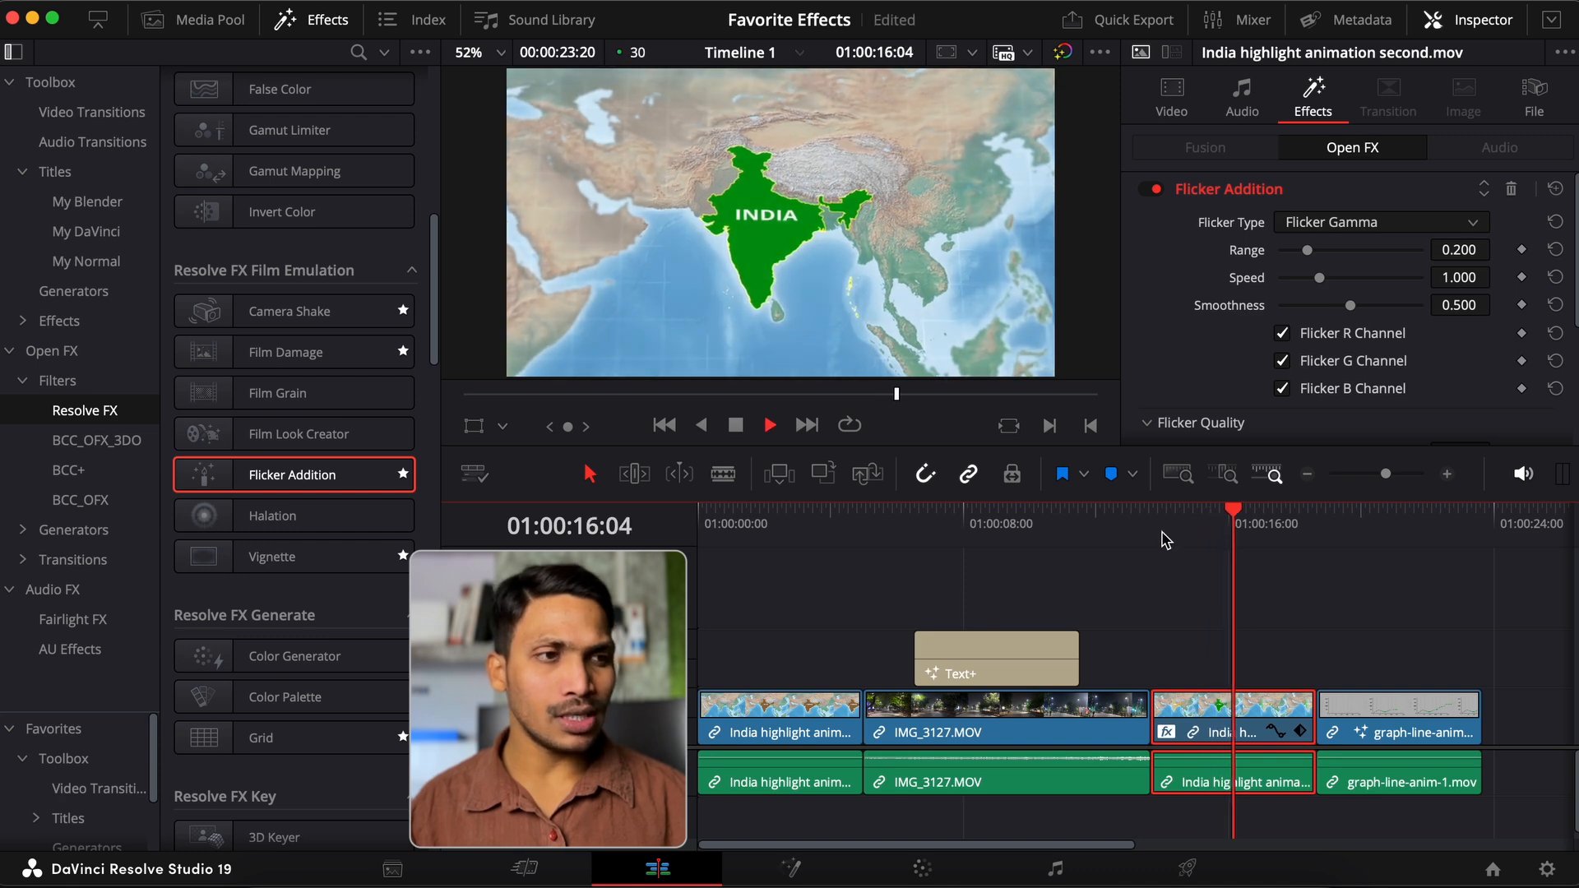
key("space")
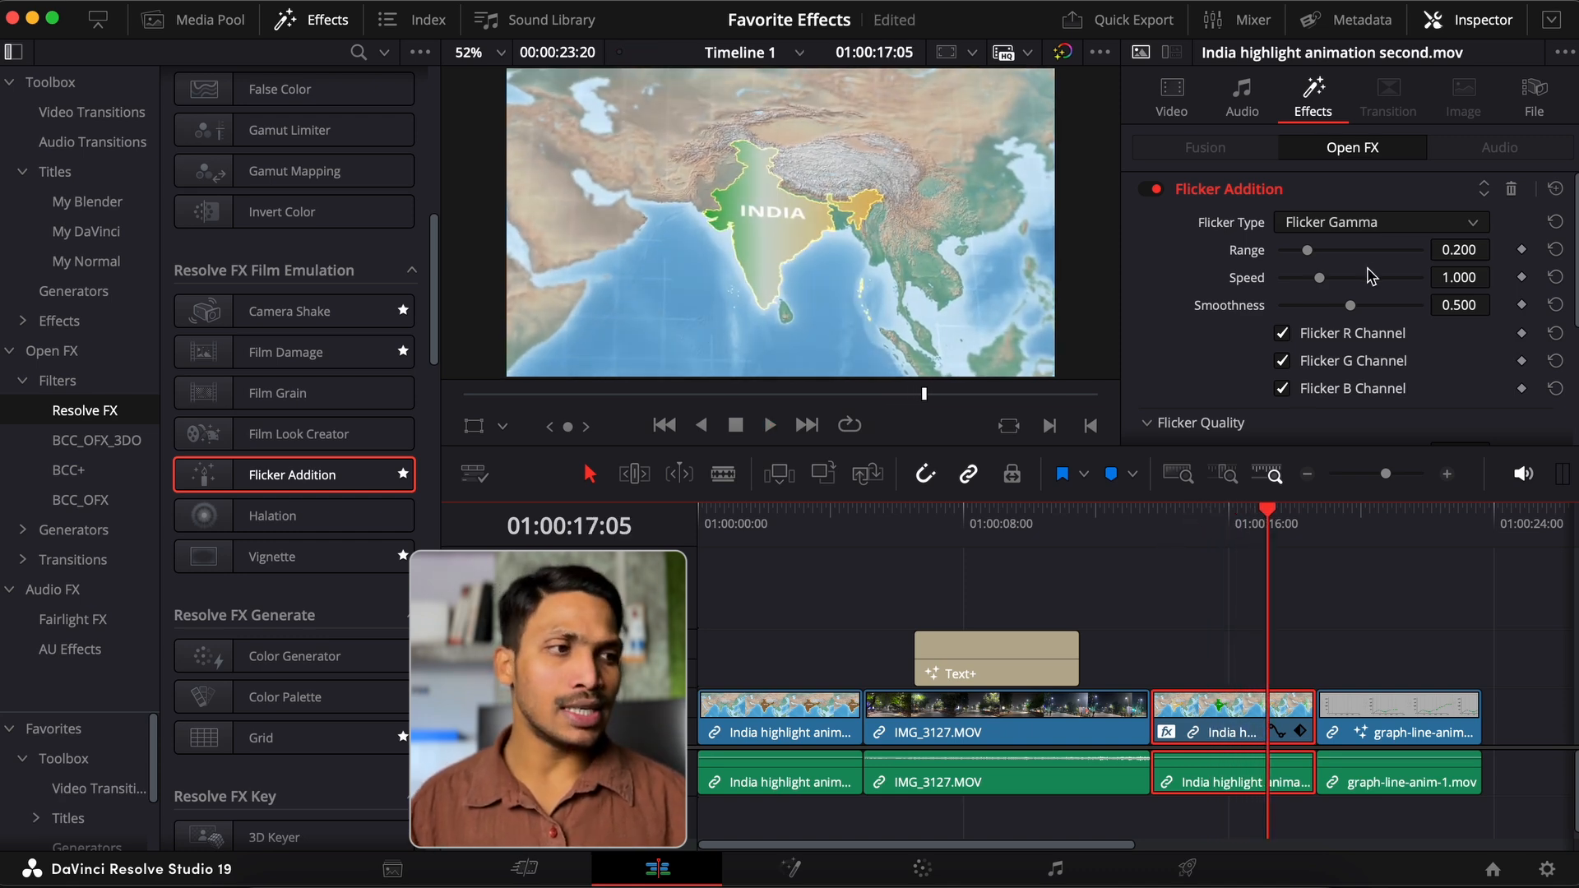
left_click_drag(1310, 252, 1349, 284)
left_click(1185, 519)
key("space")
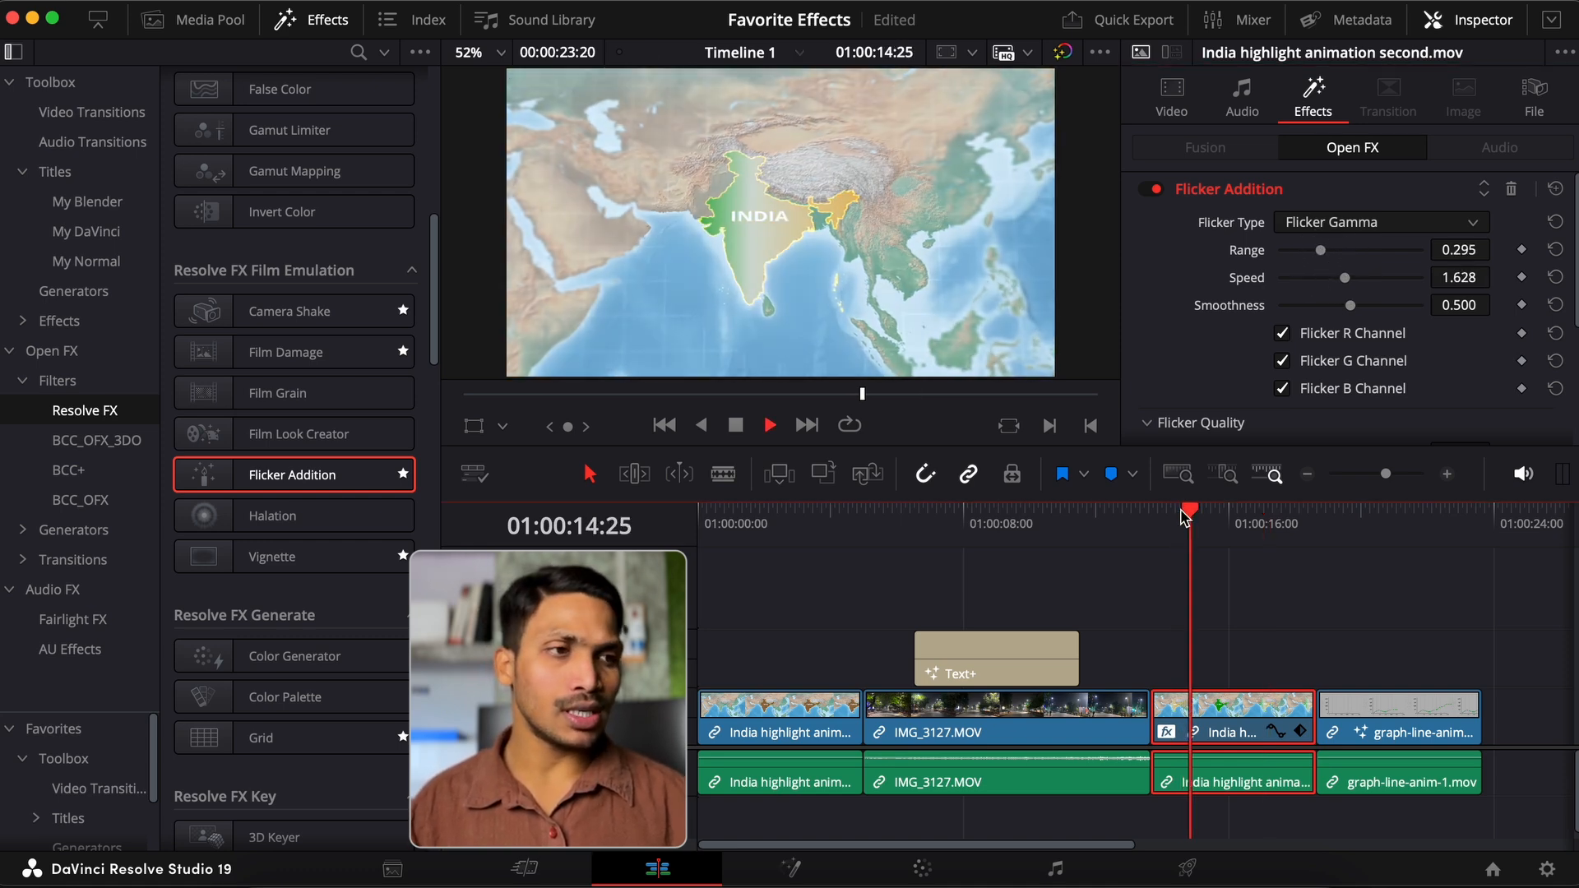
key("space")
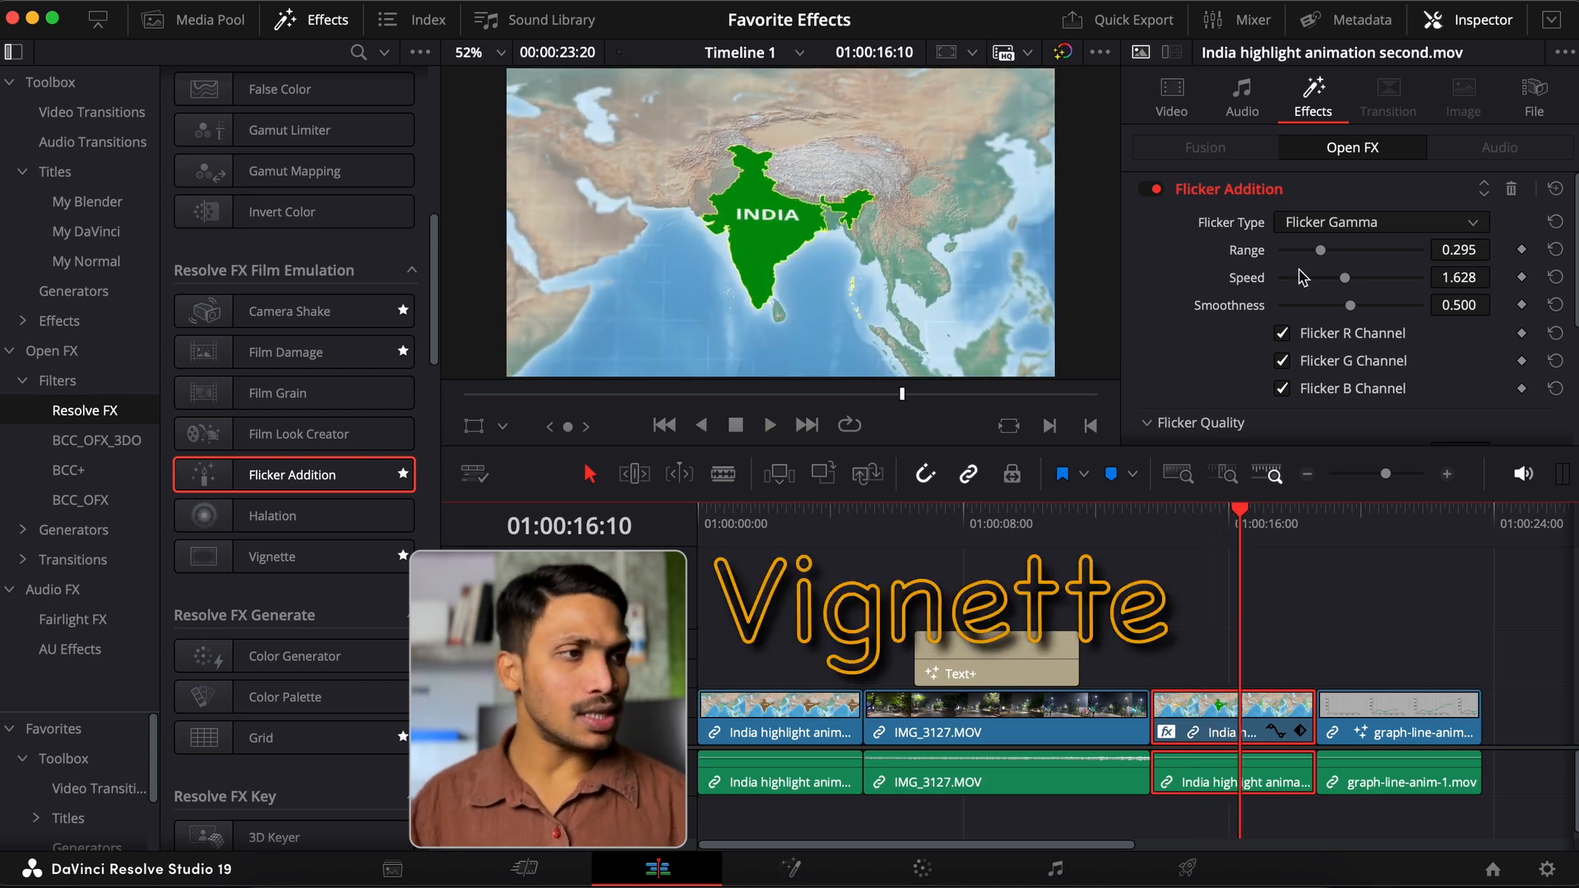
left_click(1512, 191)
- Try the Resolve FX Vignette effect on the clip with Size 0.607 and Anamorphism 1.862, and remove it
left_click_drag(303, 557, 1231, 705)
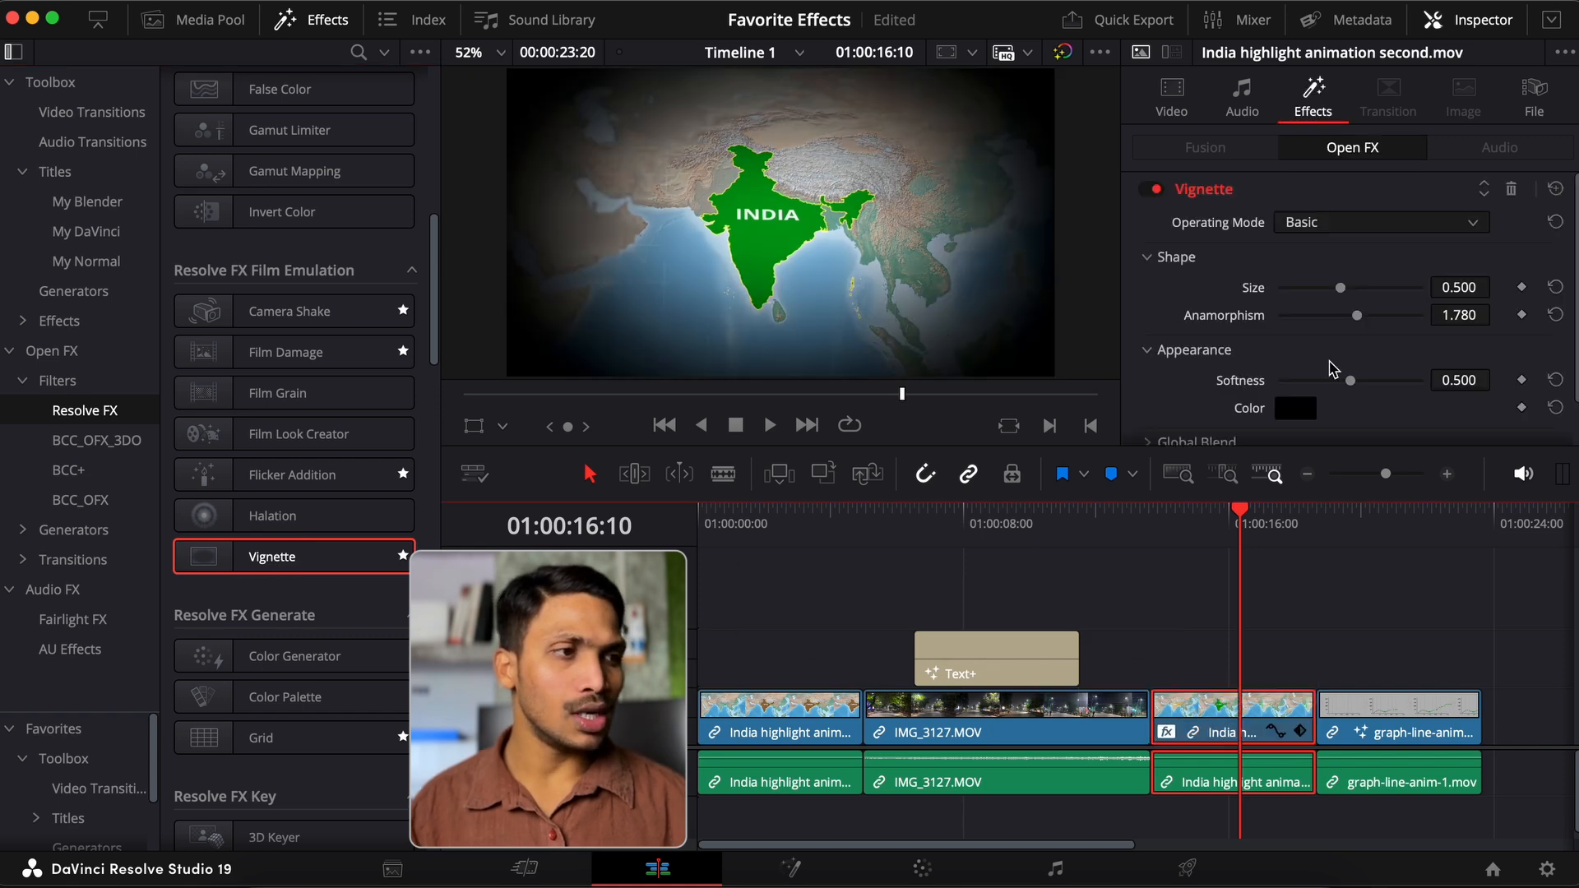
left_click_drag(1342, 290, 1366, 327)
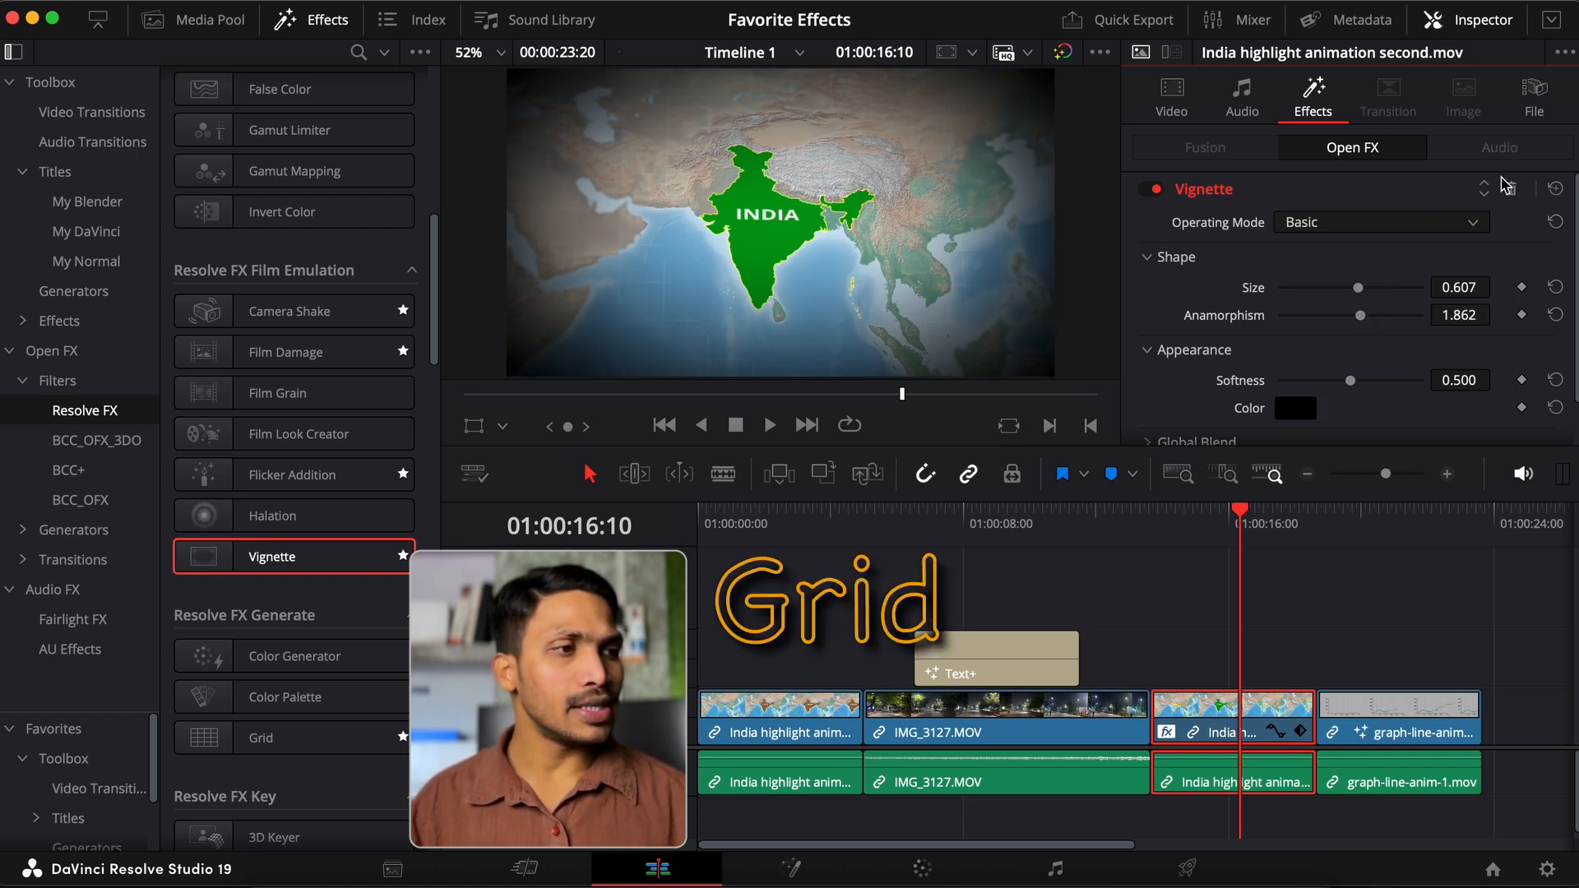
left_click(1511, 189)
- Apply the Resolve FX Grid effect to the clip with 28 row cells, 36 column cells and a major line spacing of 7
scroll(294, 370, "down", 1)
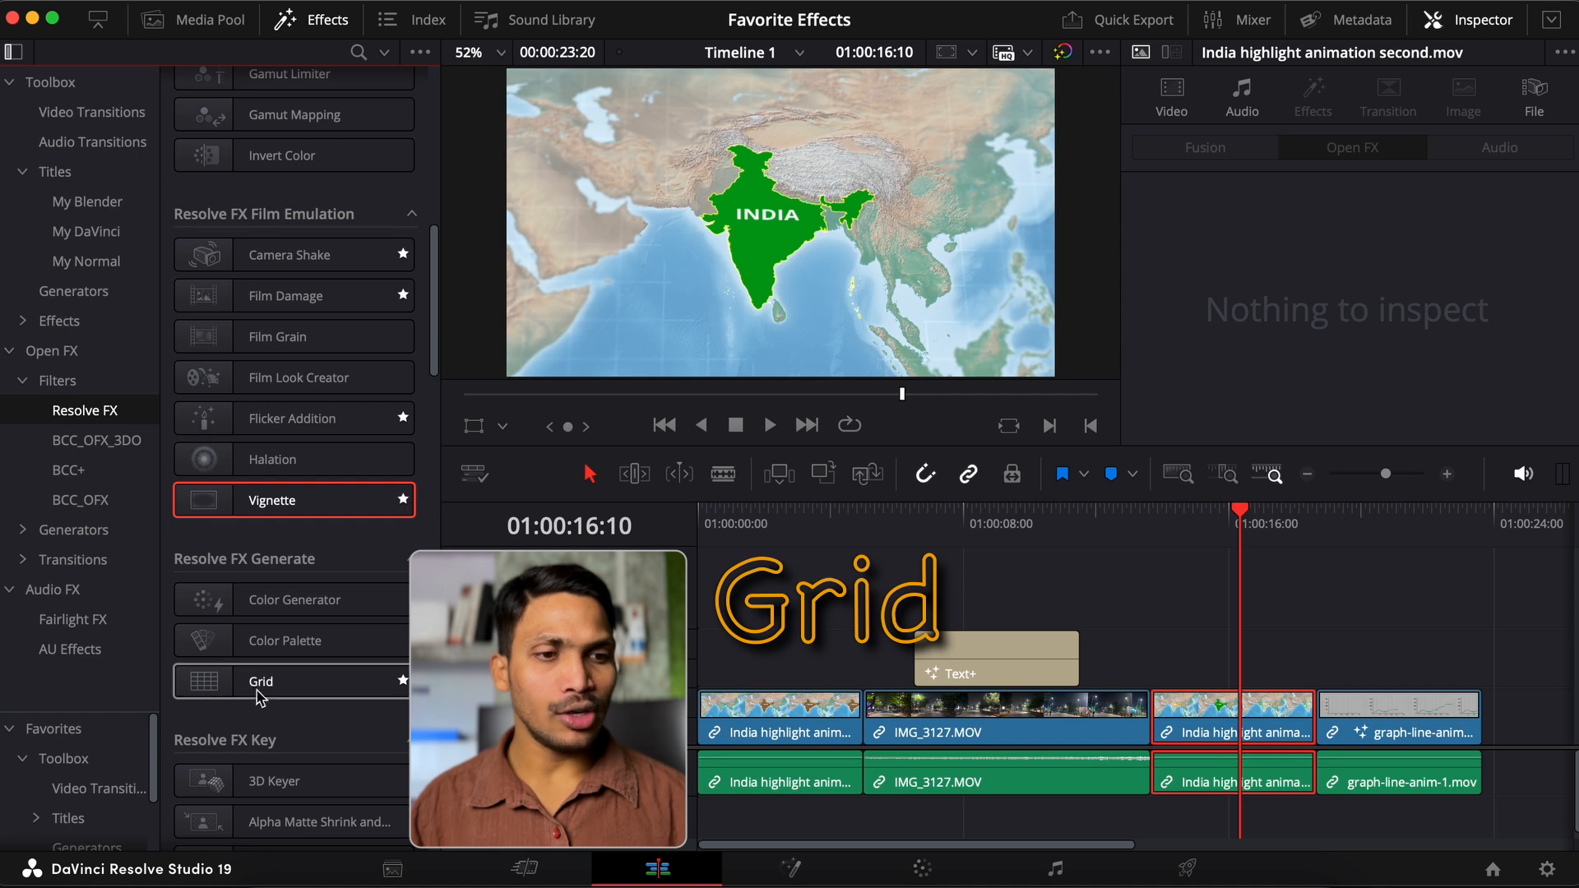
left_click_drag(271, 681, 1251, 705)
left_click_drag(1295, 222, 1377, 284)
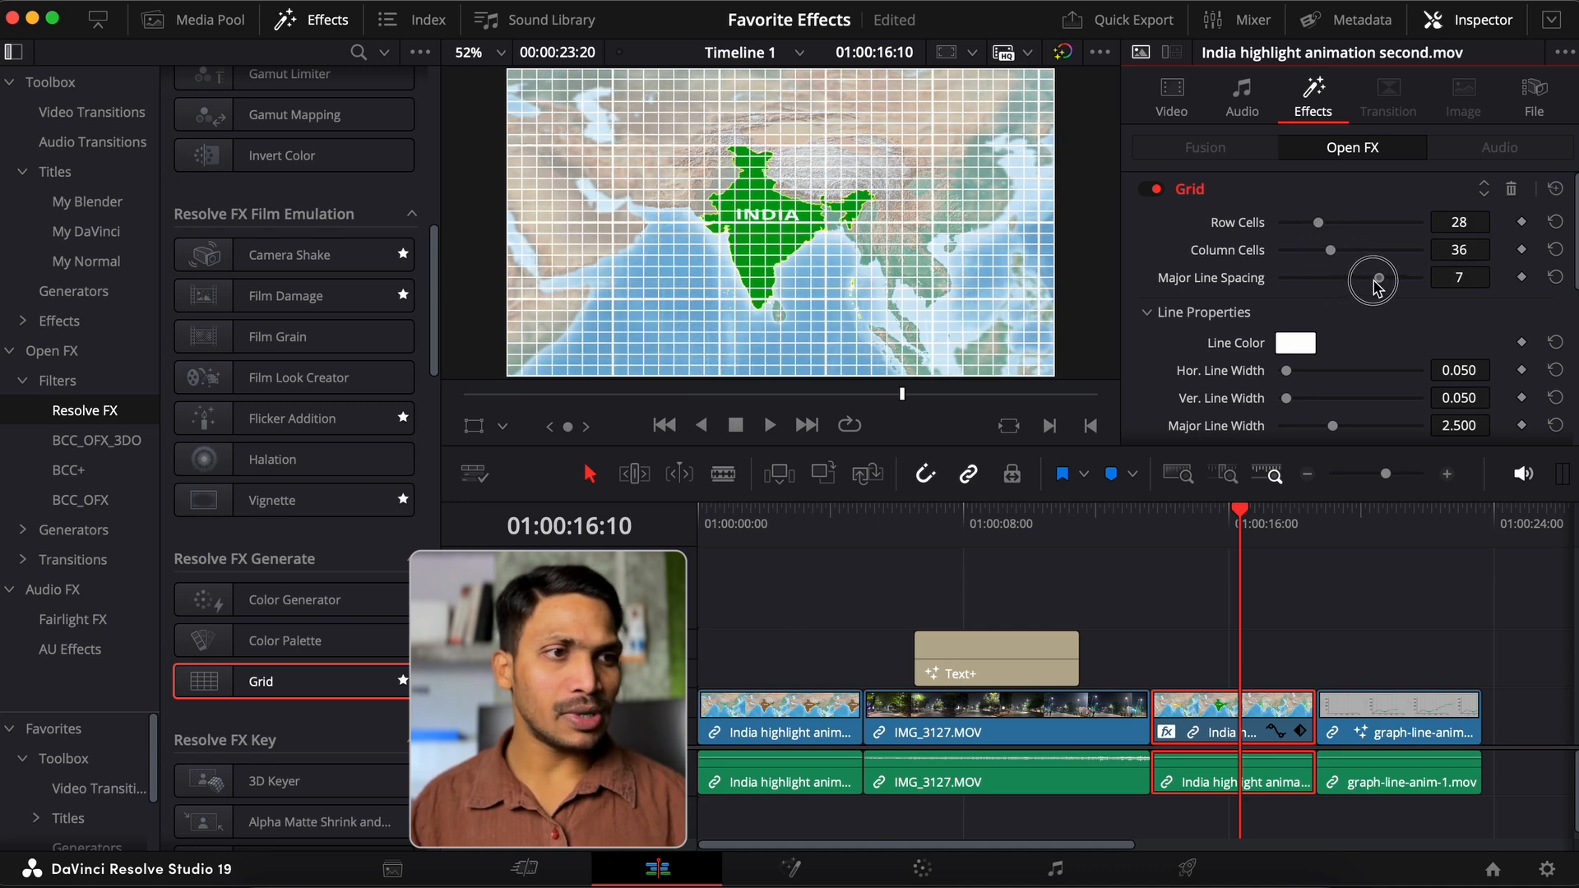
- Change the Grid effect's line color to red, look over its settings, and remove the effect from the clip
left_click(1296, 344)
left_click(207, 650)
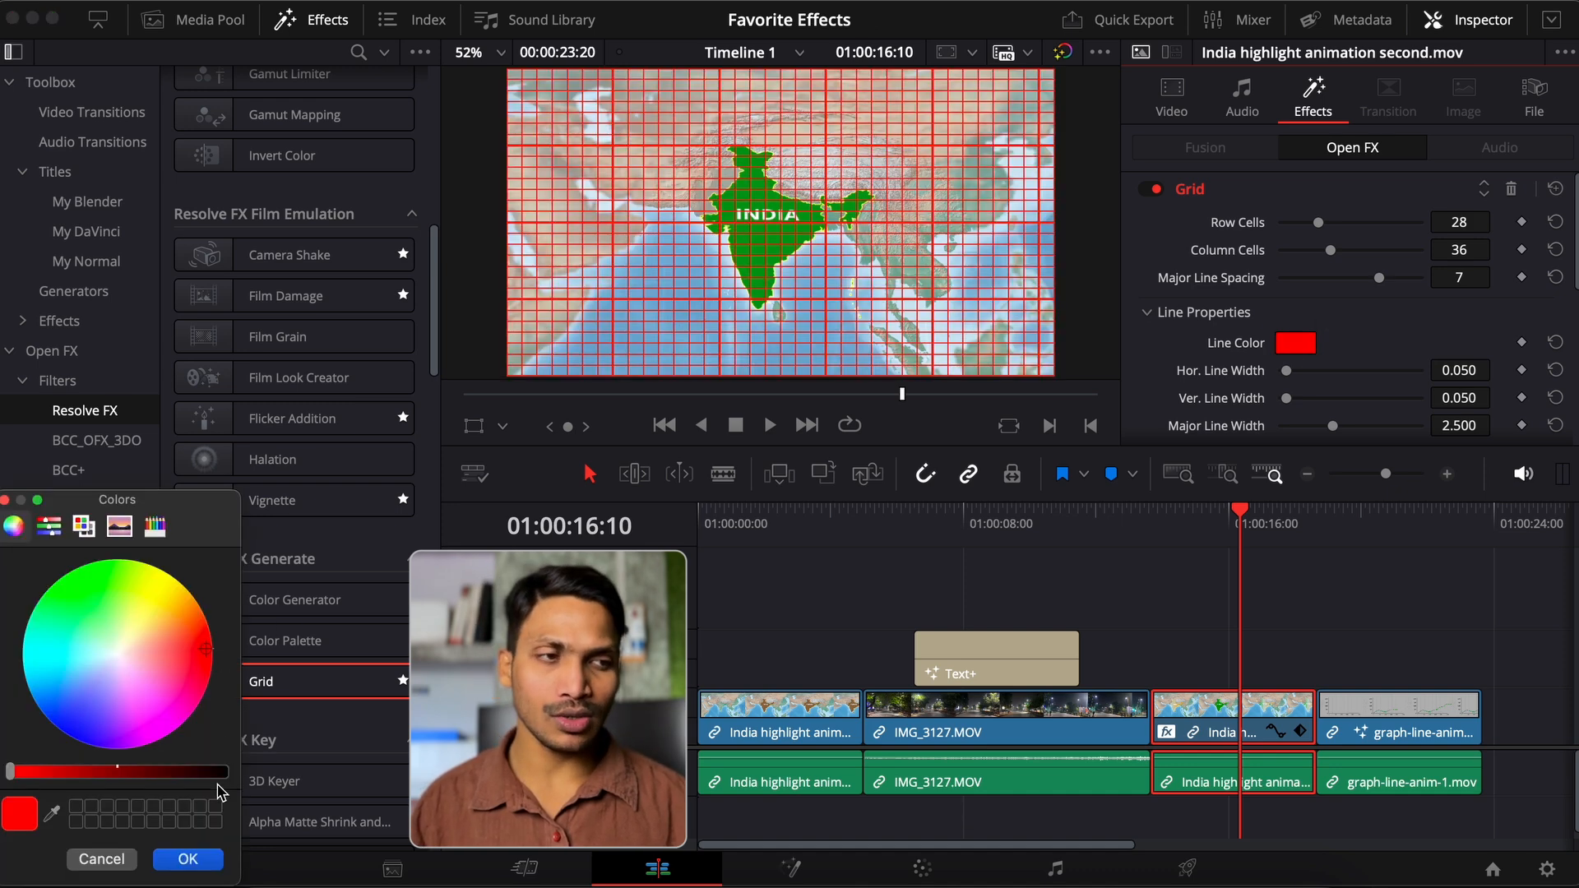
left_click(190, 859)
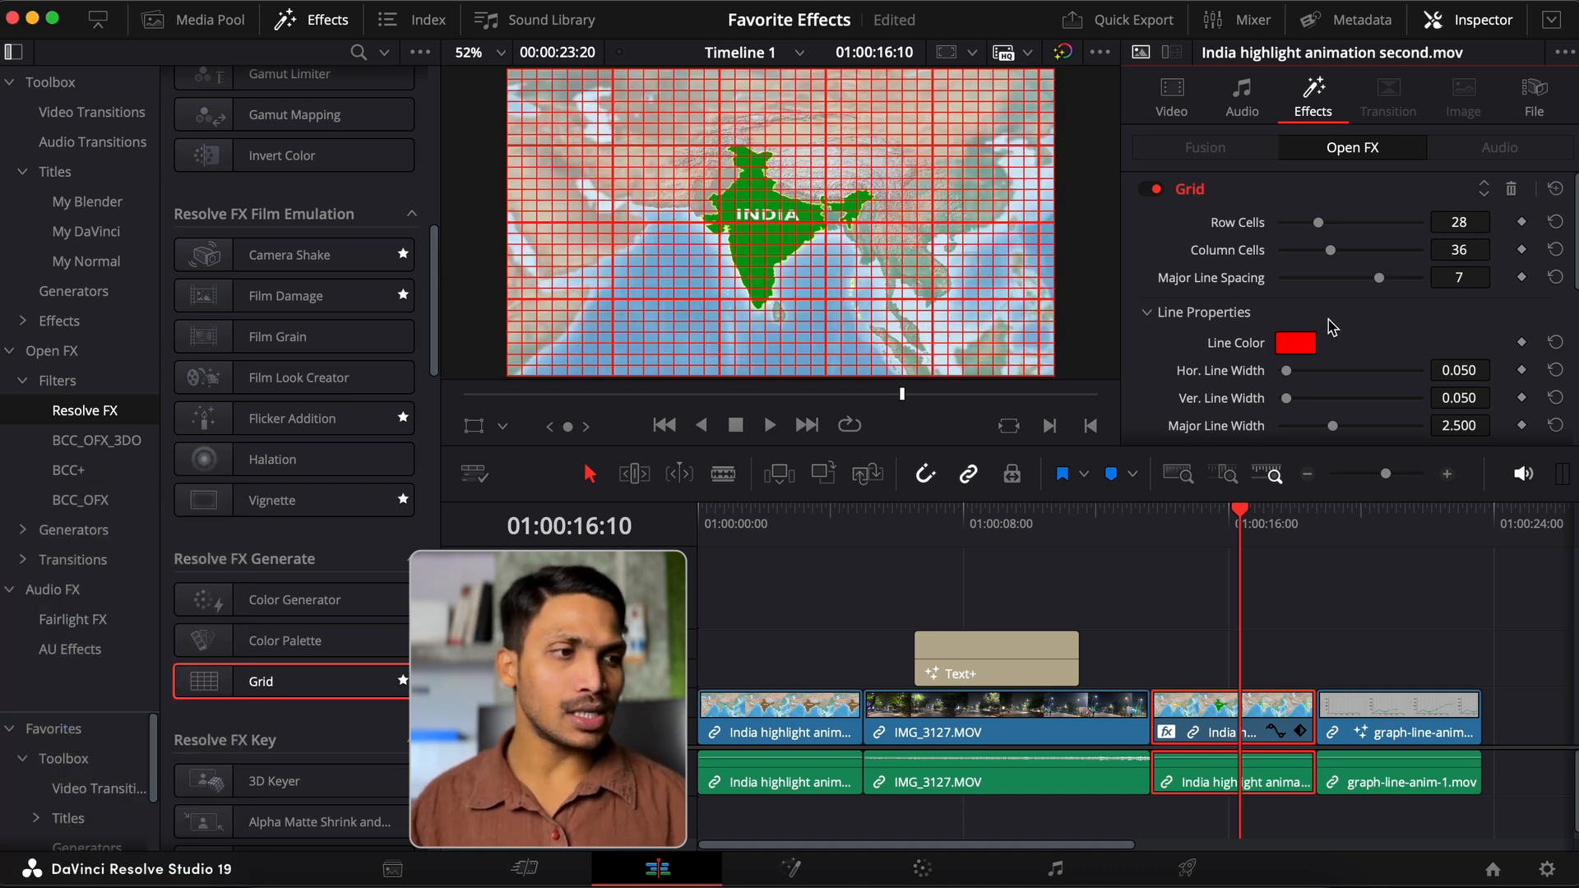
scroll(1330, 325, "down", 2)
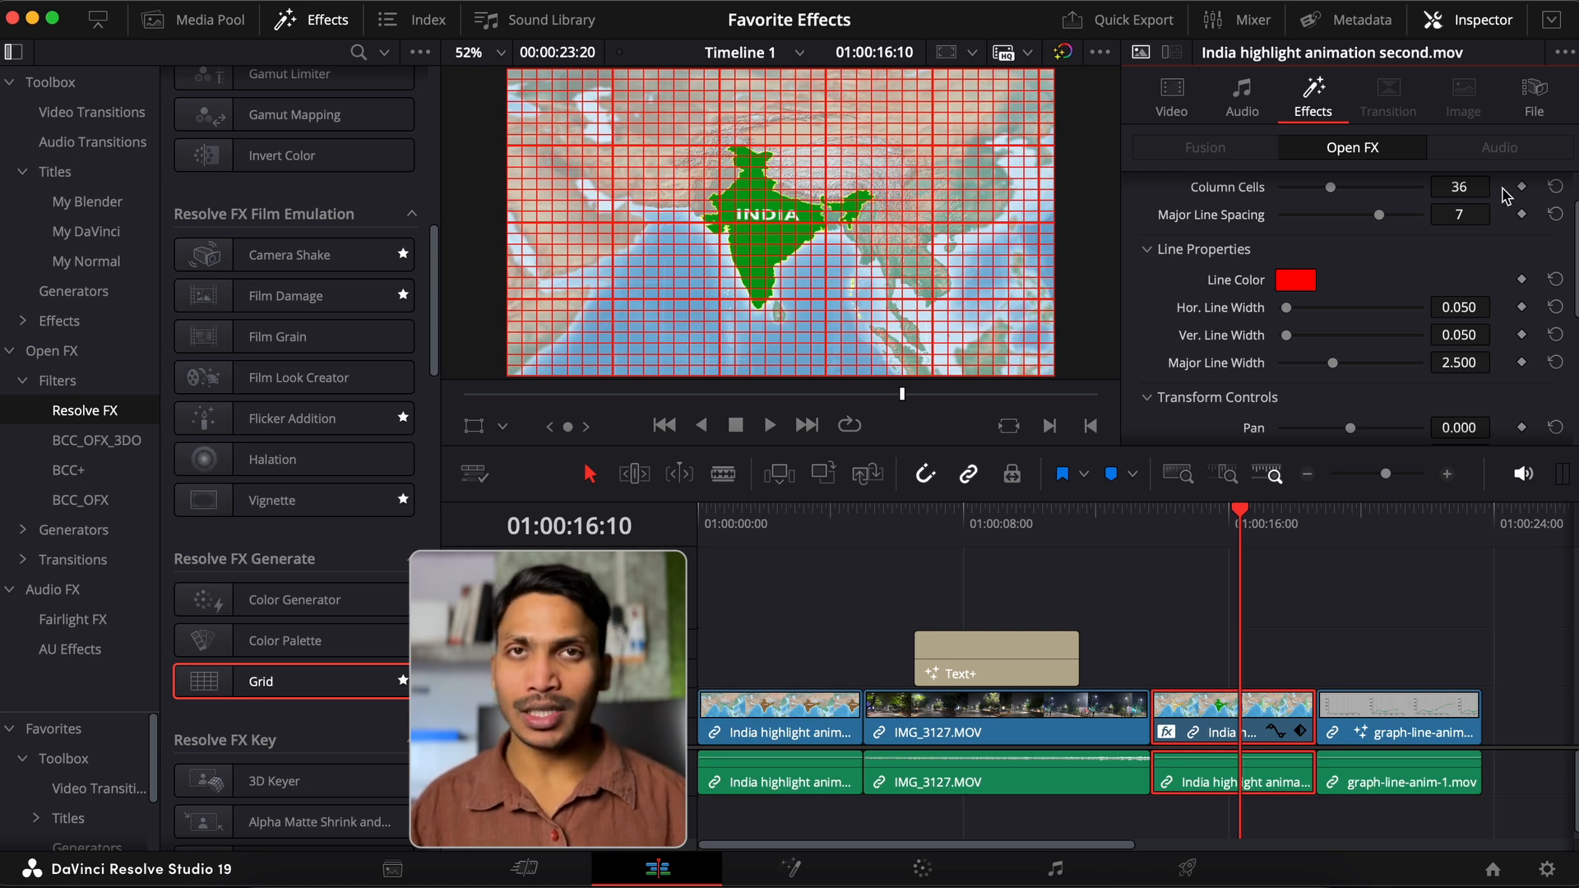
scroll(1461, 282, "up", 2)
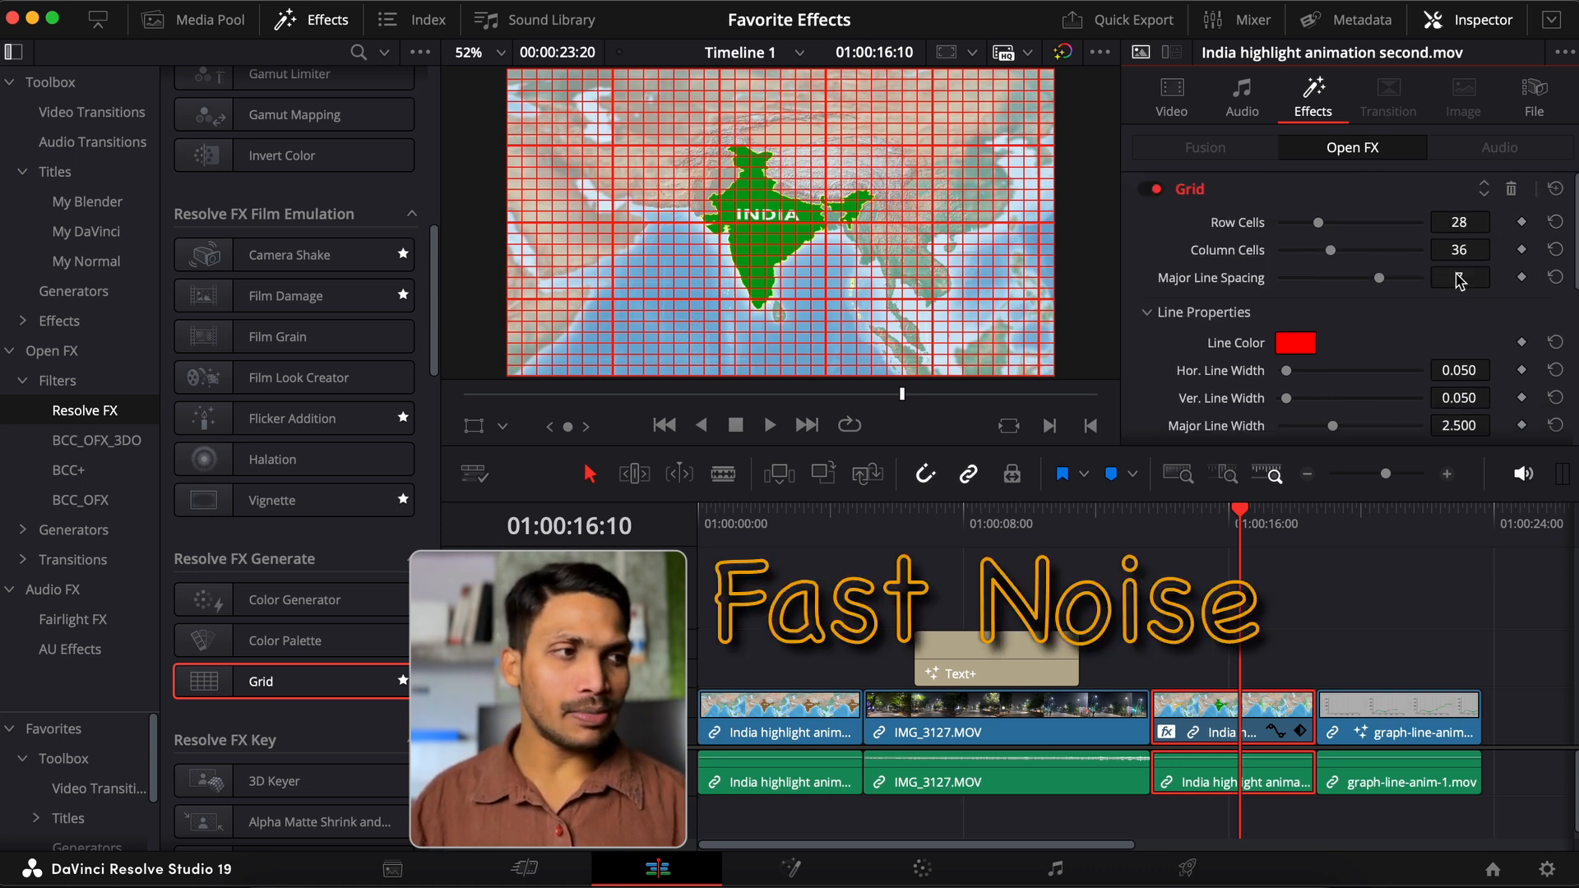
left_click(1516, 191)
- Apply the Resolve FX Fast Noise effect to the India highlight animation second.mov clip with the Smoke preset and play it back
scroll(283, 737, "down", 15)
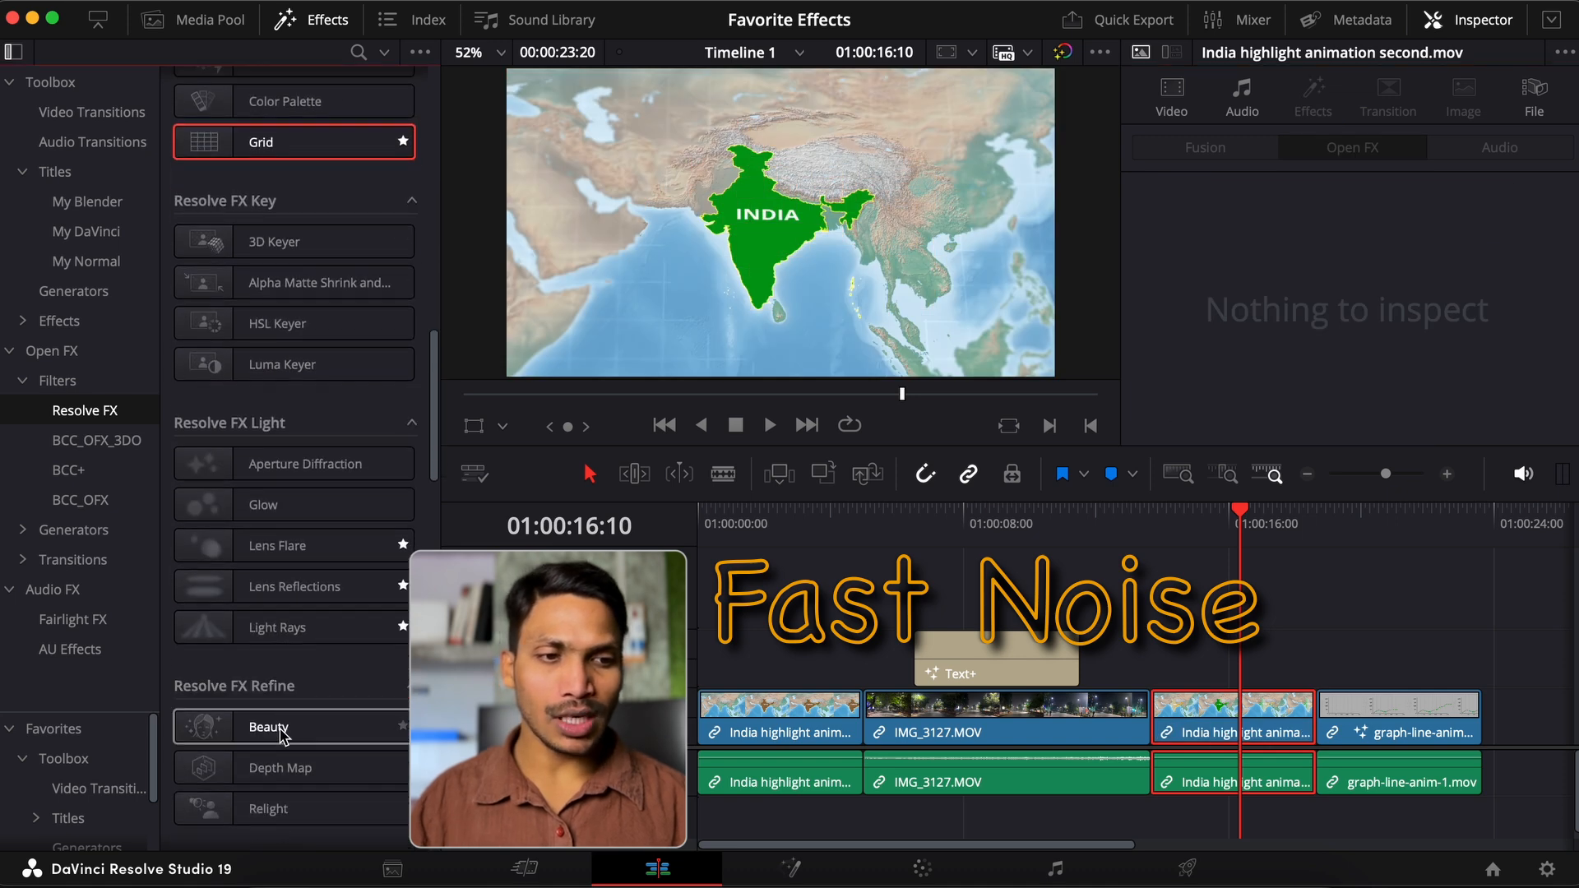
left_click_drag(247, 516, 1228, 707)
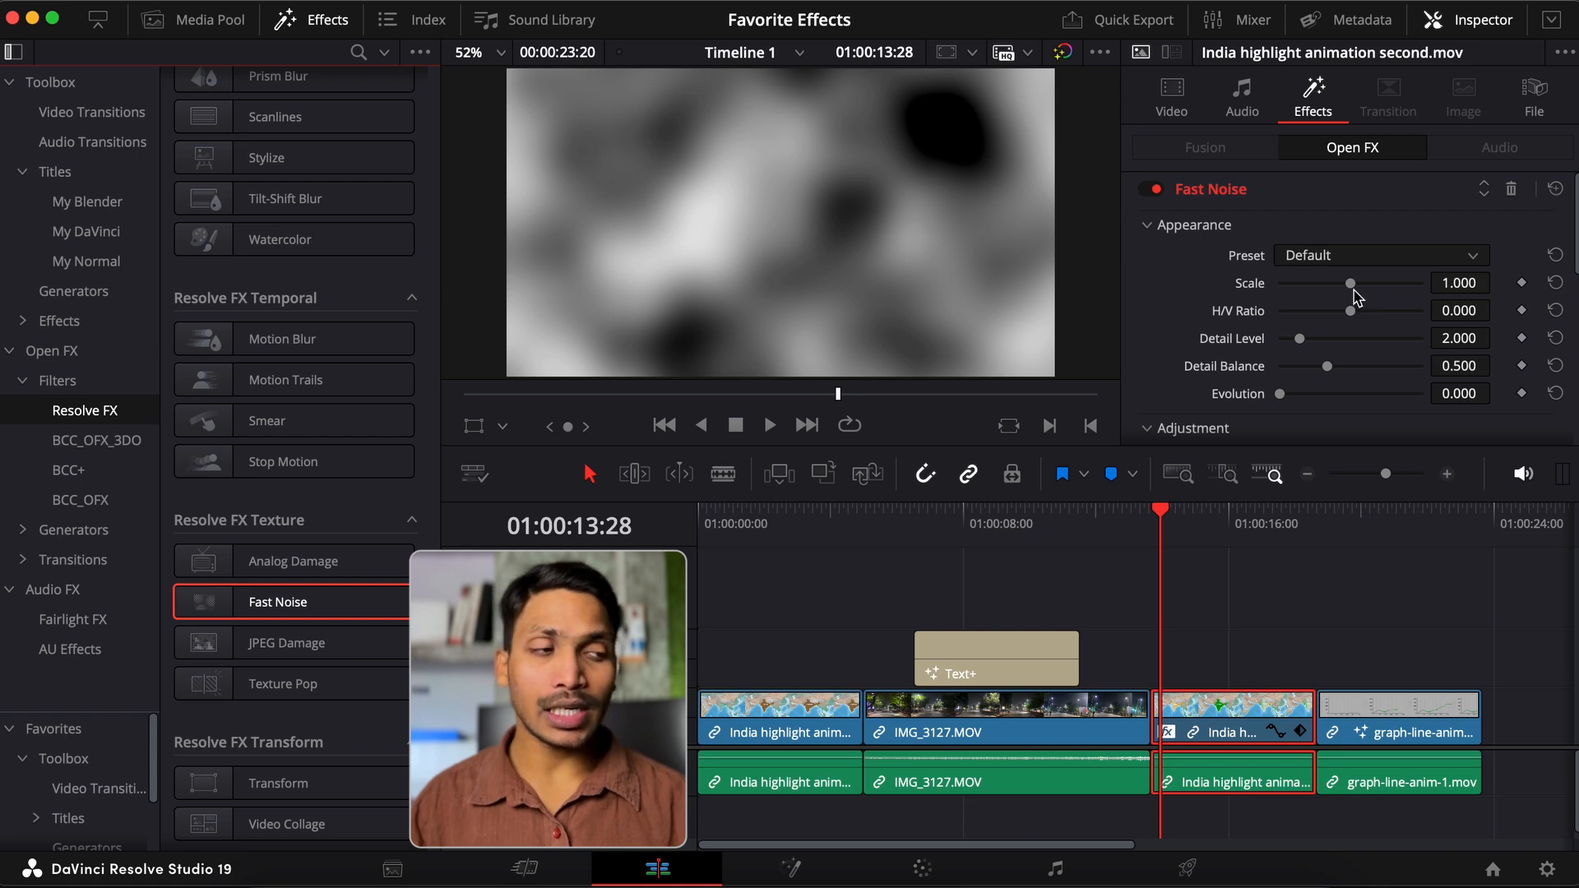
left_click_drag(1350, 283, 1344, 288)
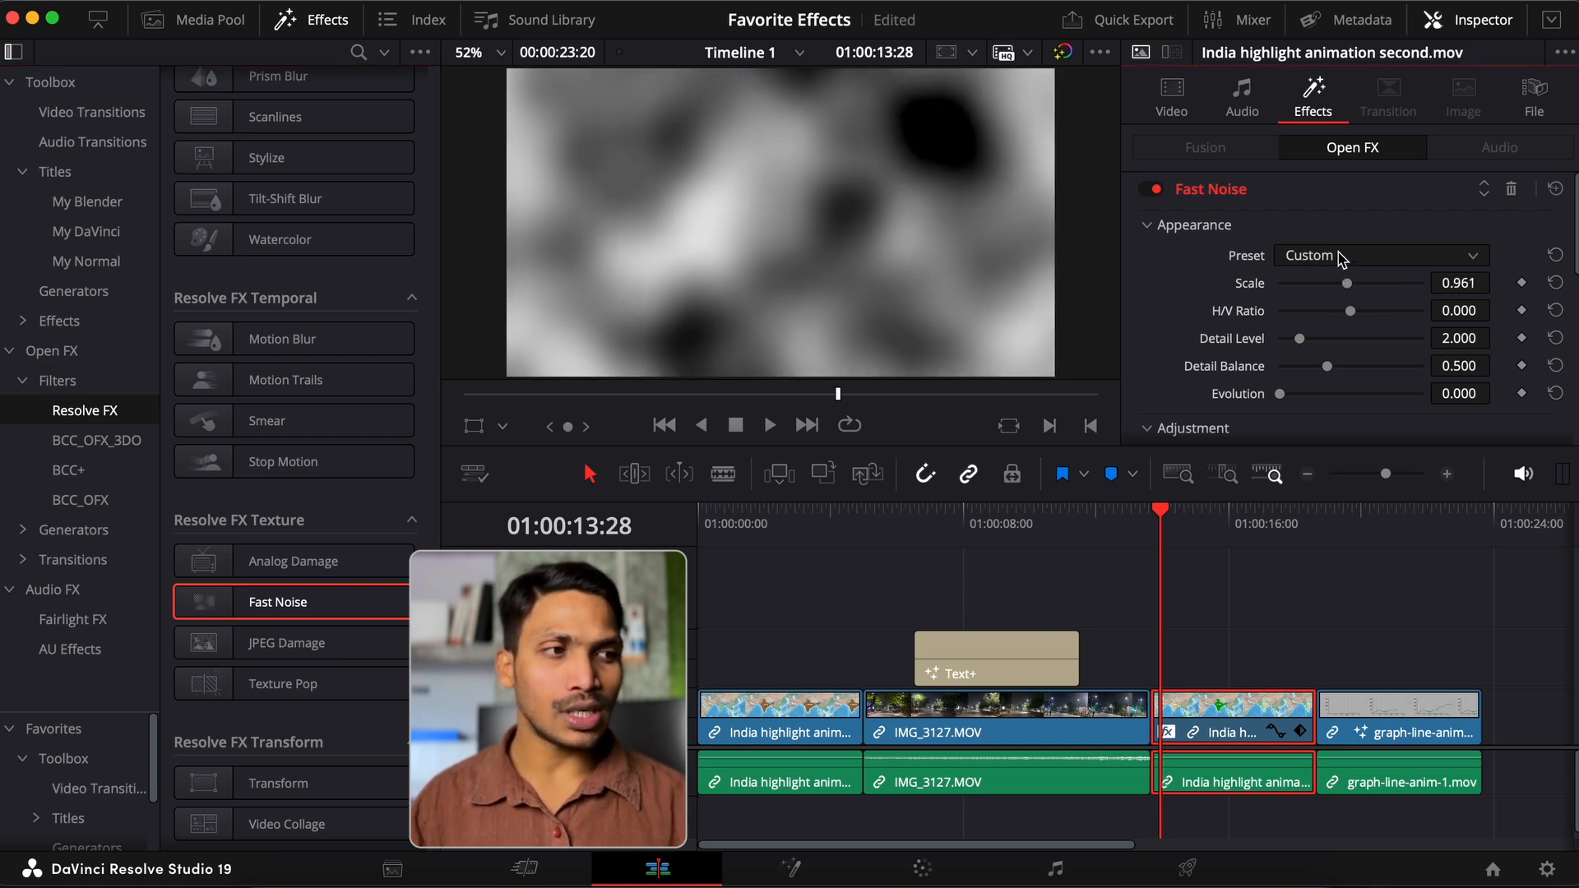
left_click(1340, 256)
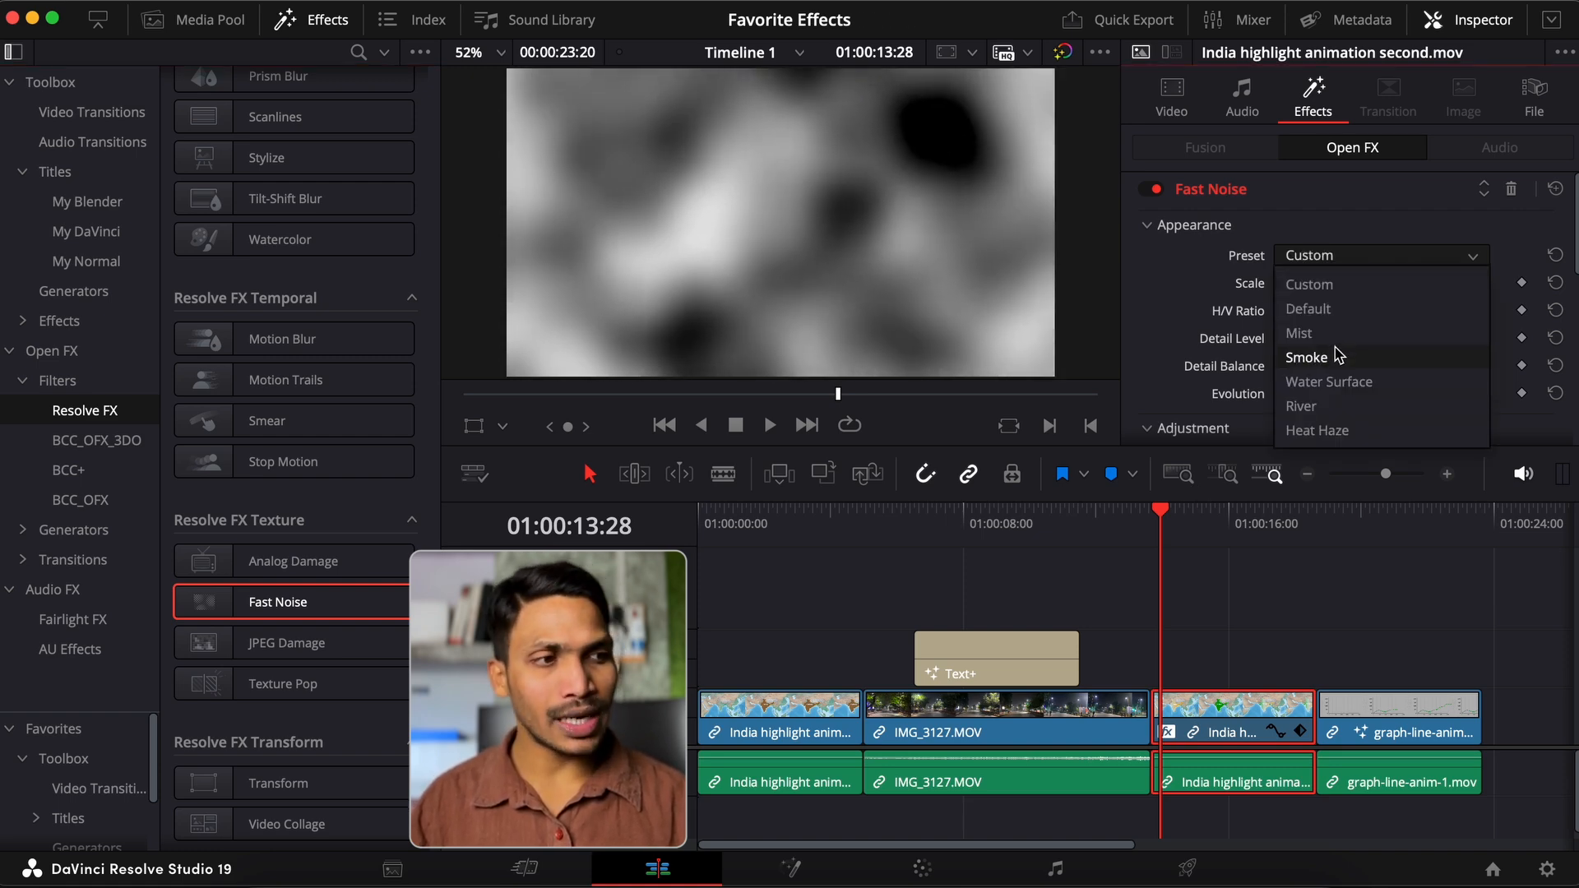
left_click(1338, 356)
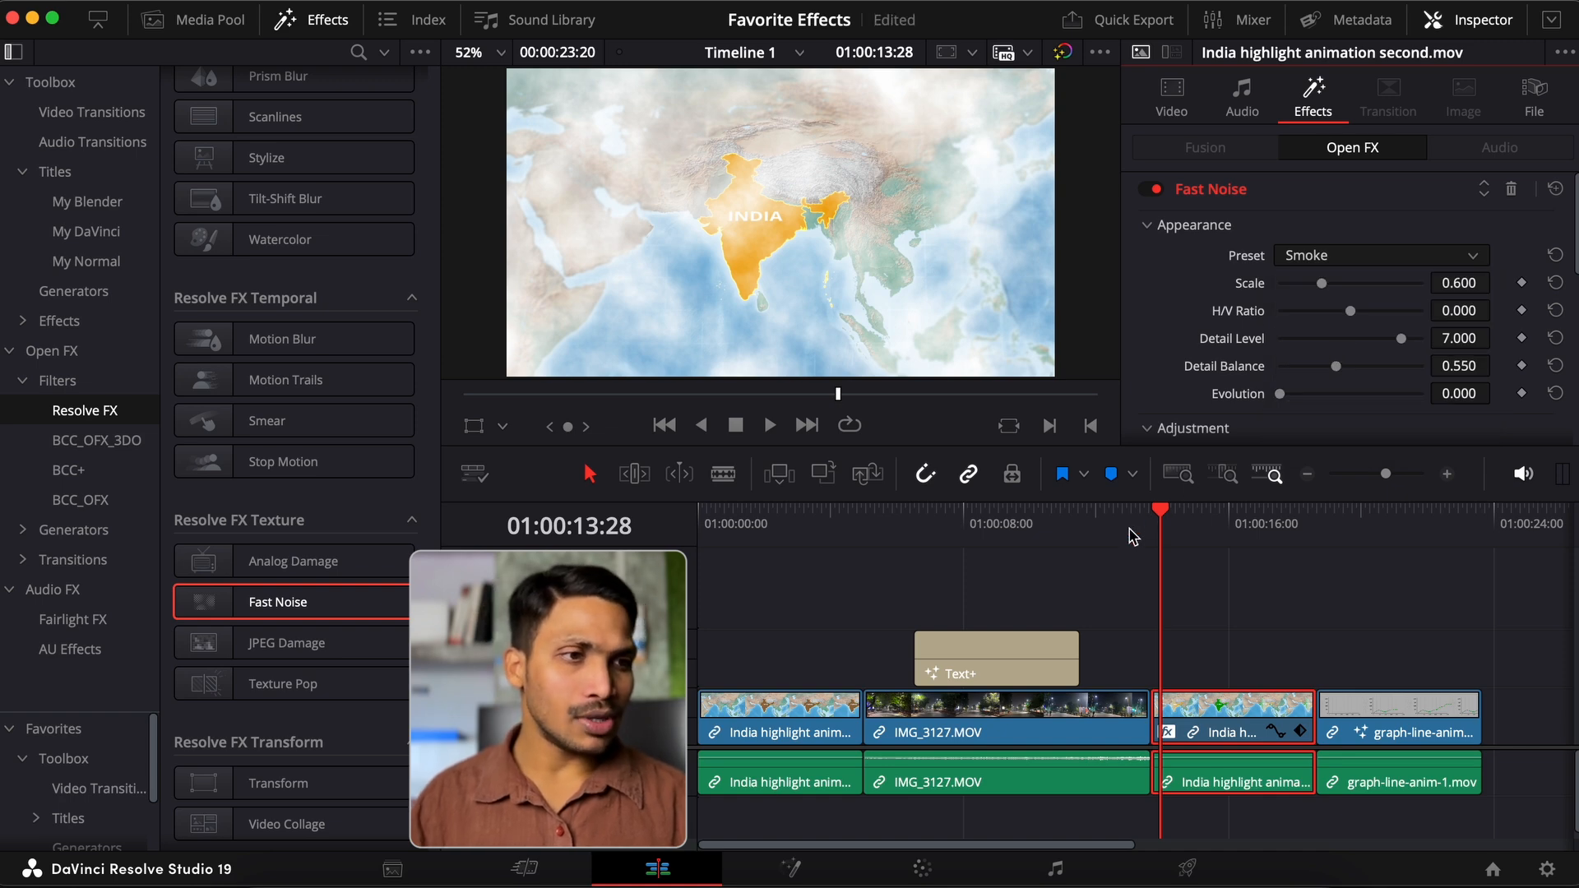
key("space")
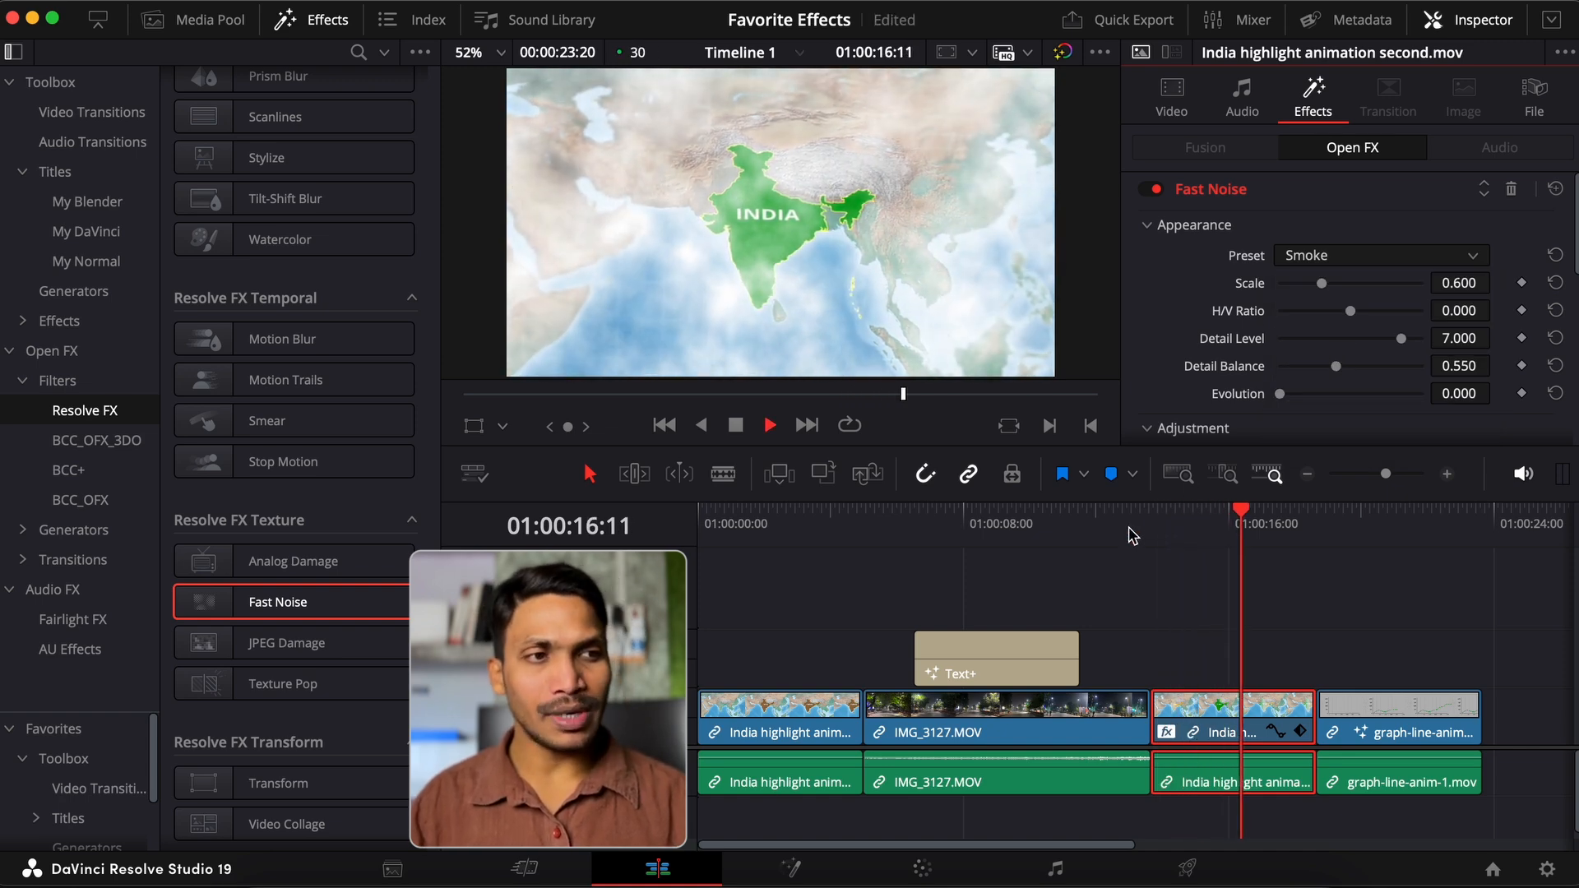
key("space")
- Switch the Fast Noise effect to the Heat Haze preset and play back the clip
left_click_drag(1322, 288, 1326, 292)
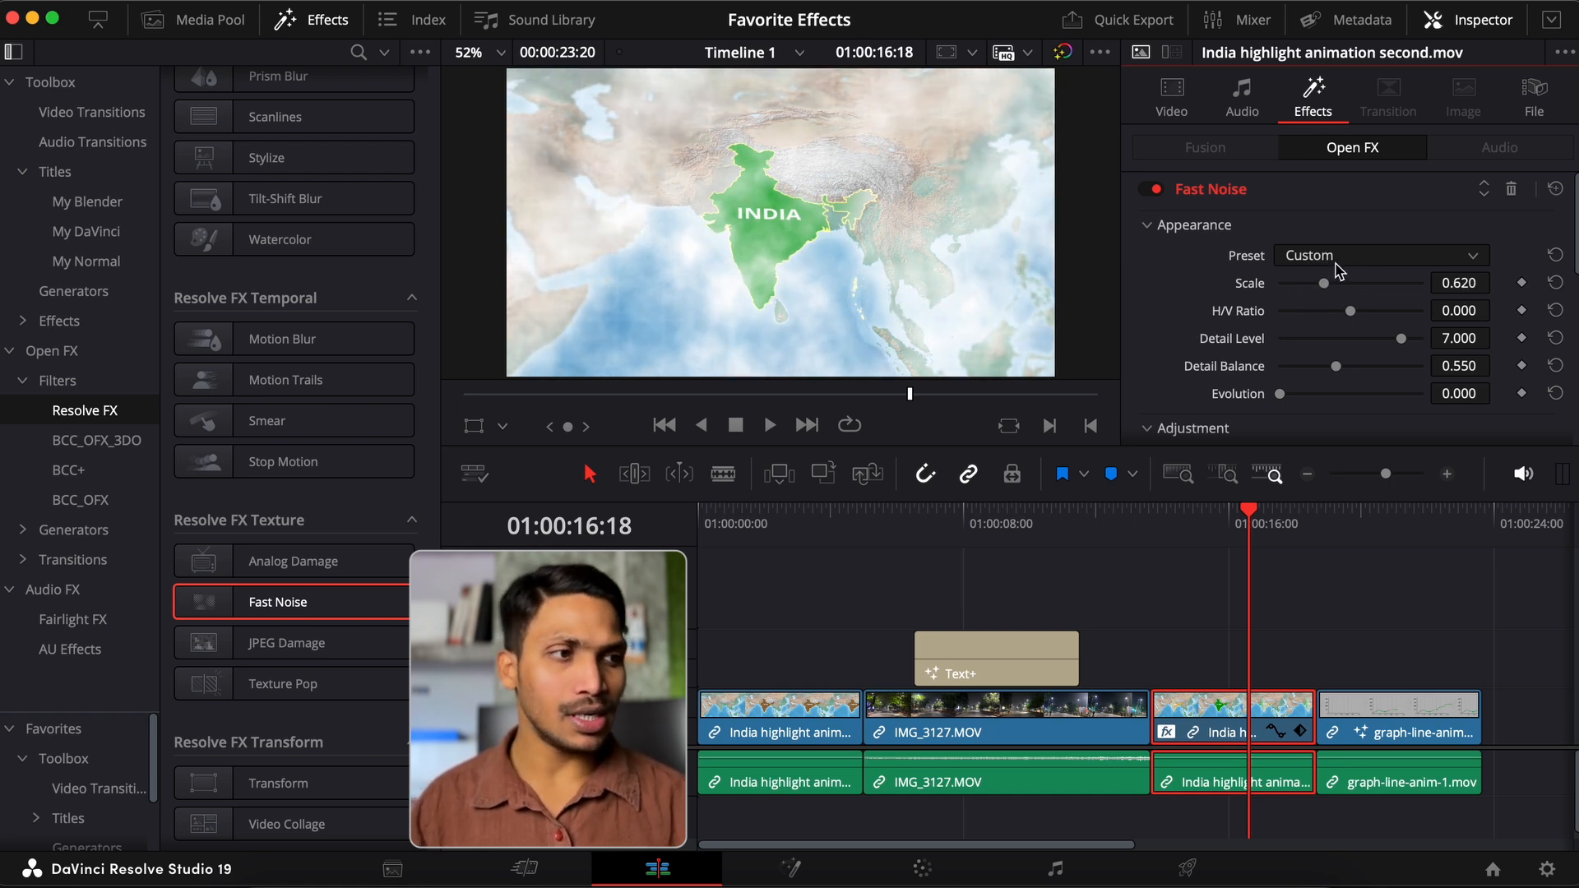
left_click(1338, 260)
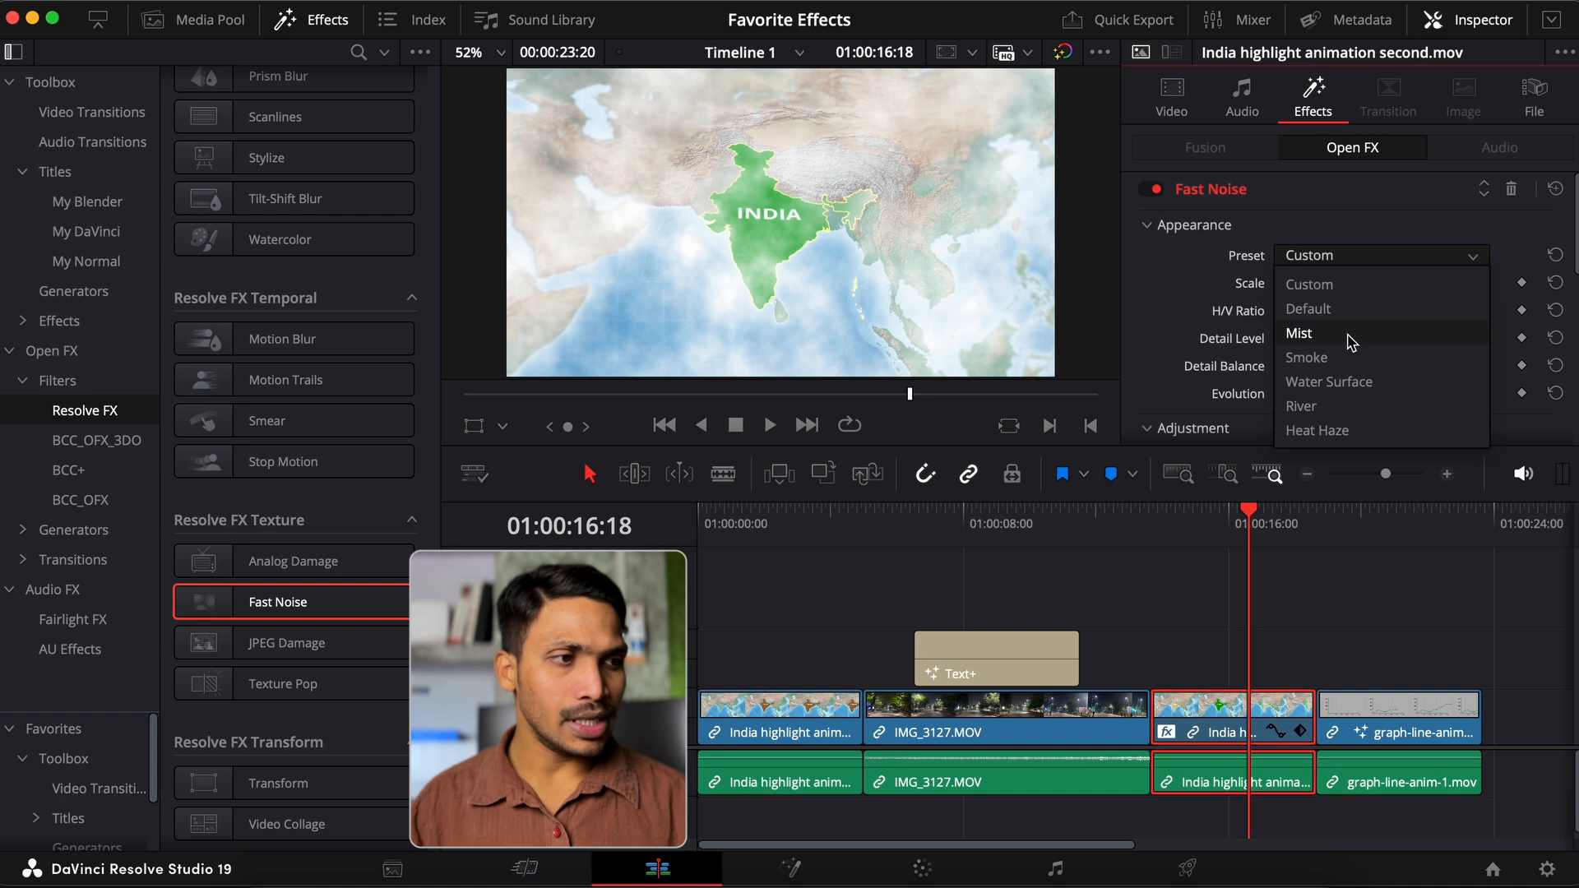
left_click(1335, 433)
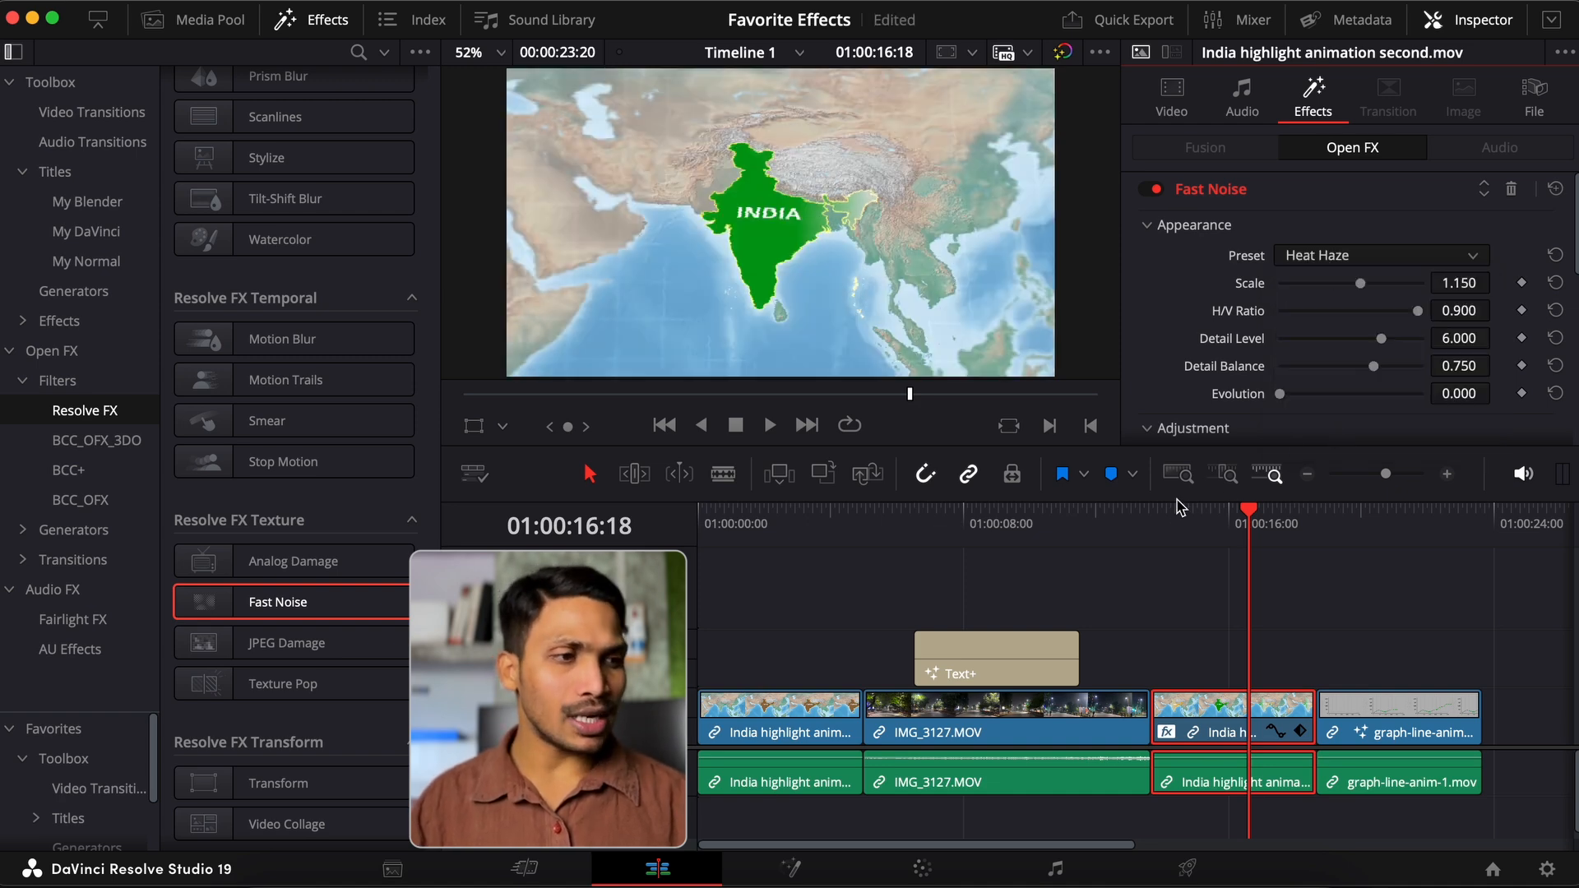
left_click(1181, 533)
key("space")
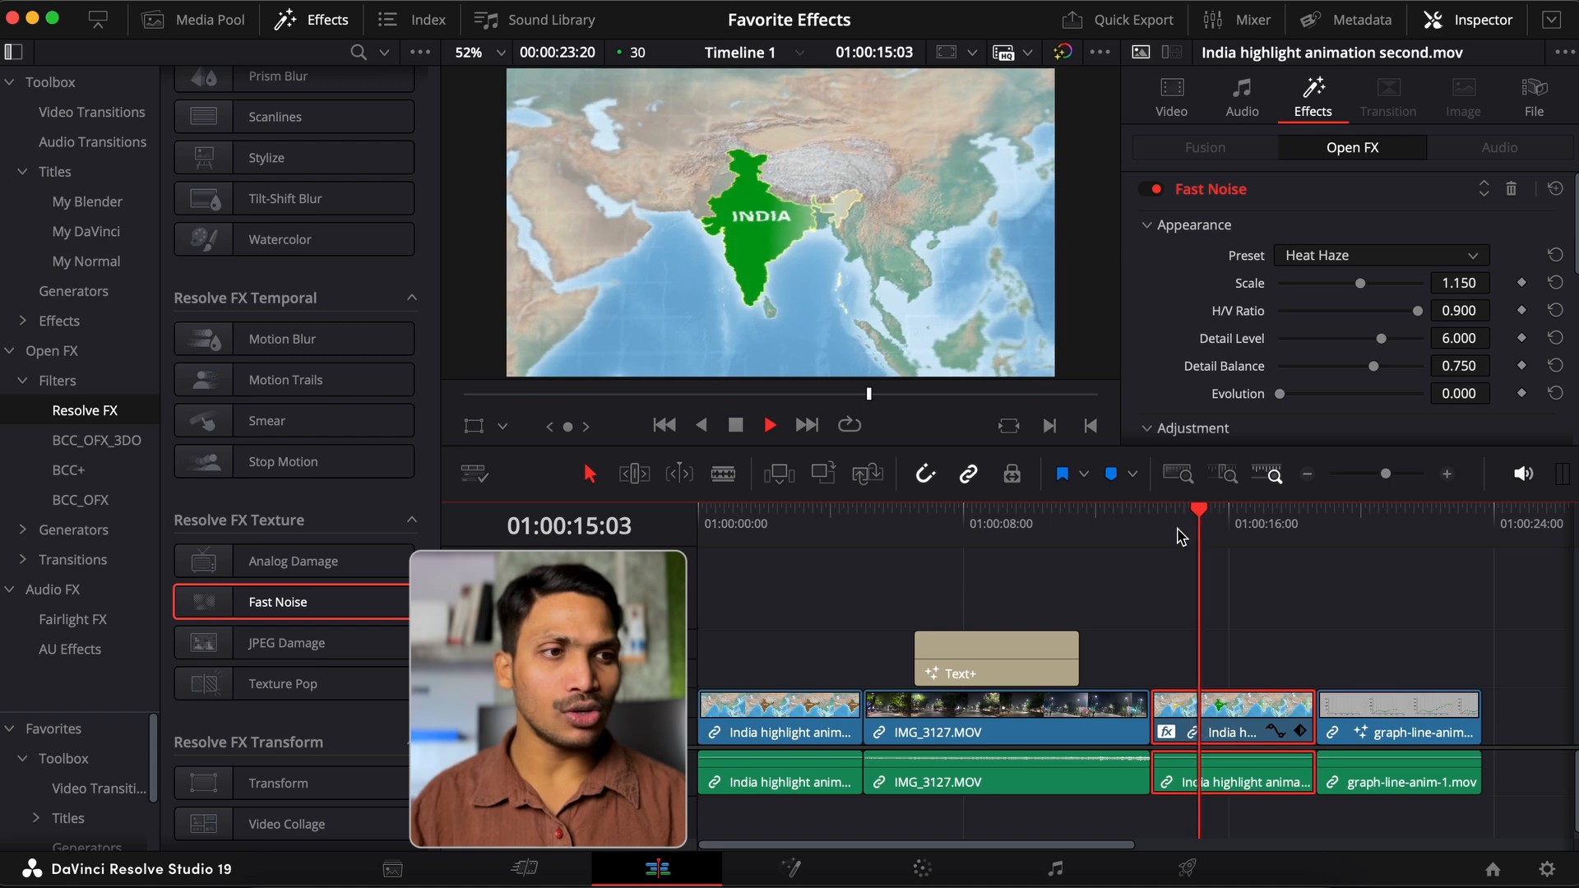
key("space")
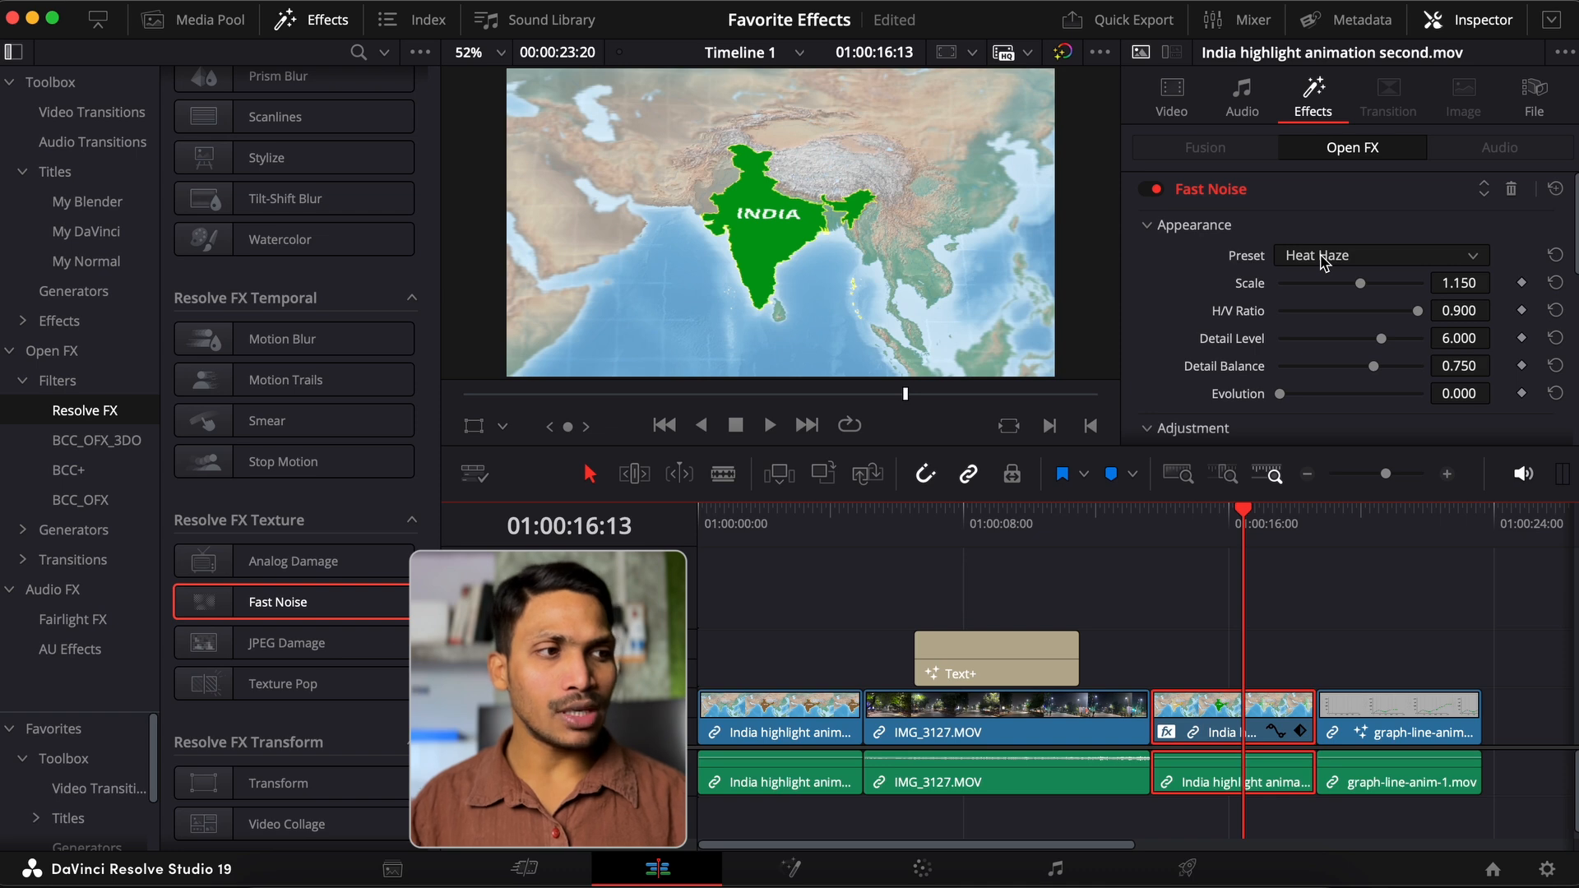
- Mark the Color Generator effect as a favorite and display the favorited Open FX filters
scroll(420, 410, "up", 10)
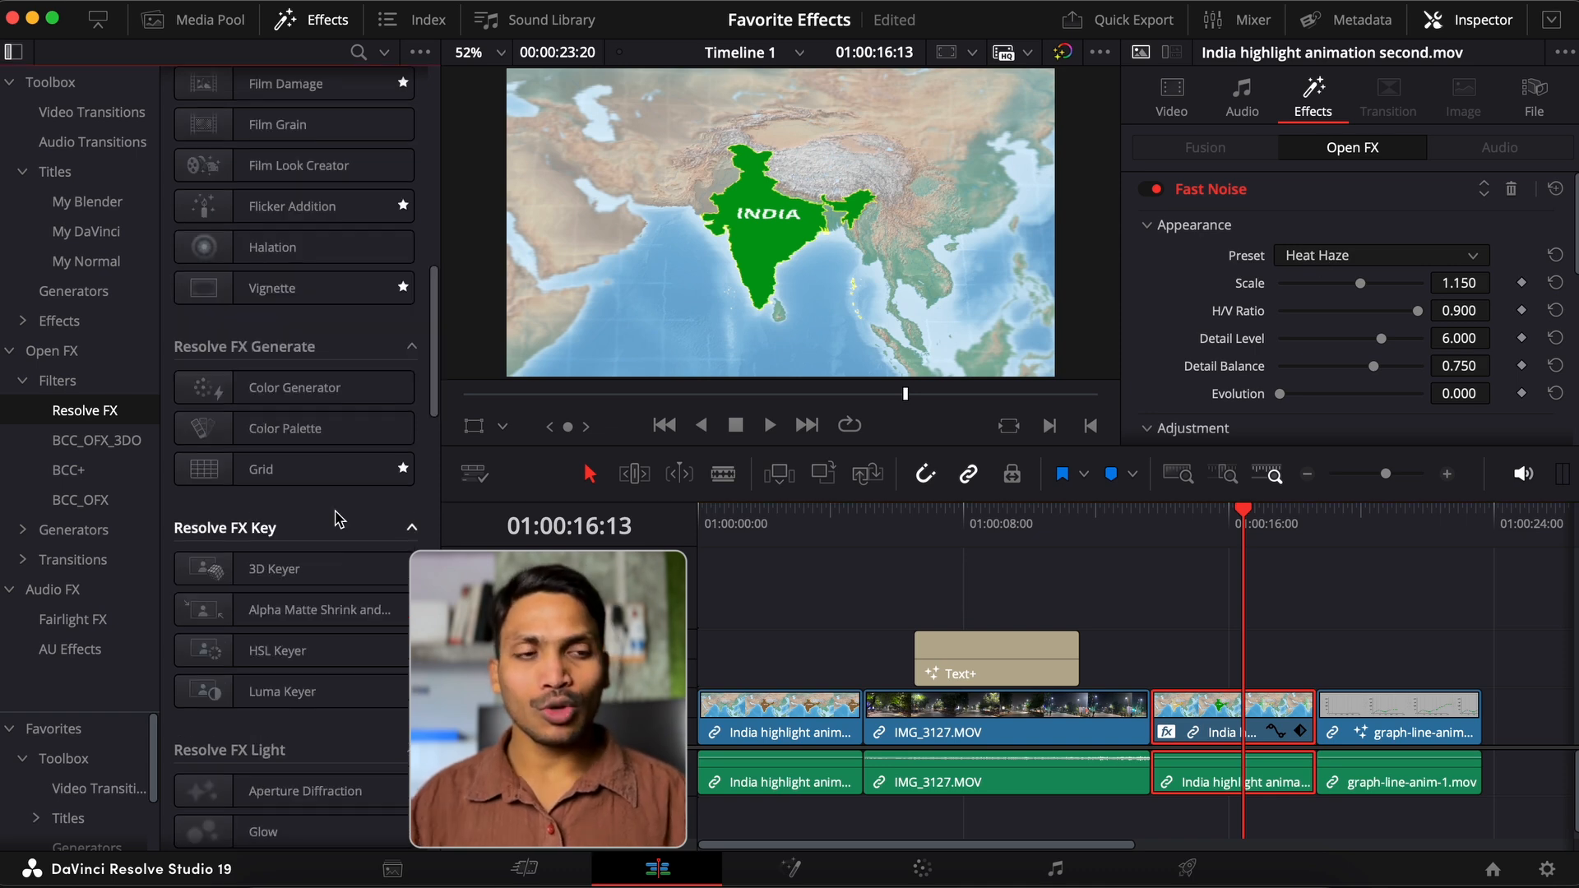
left_click(403, 390)
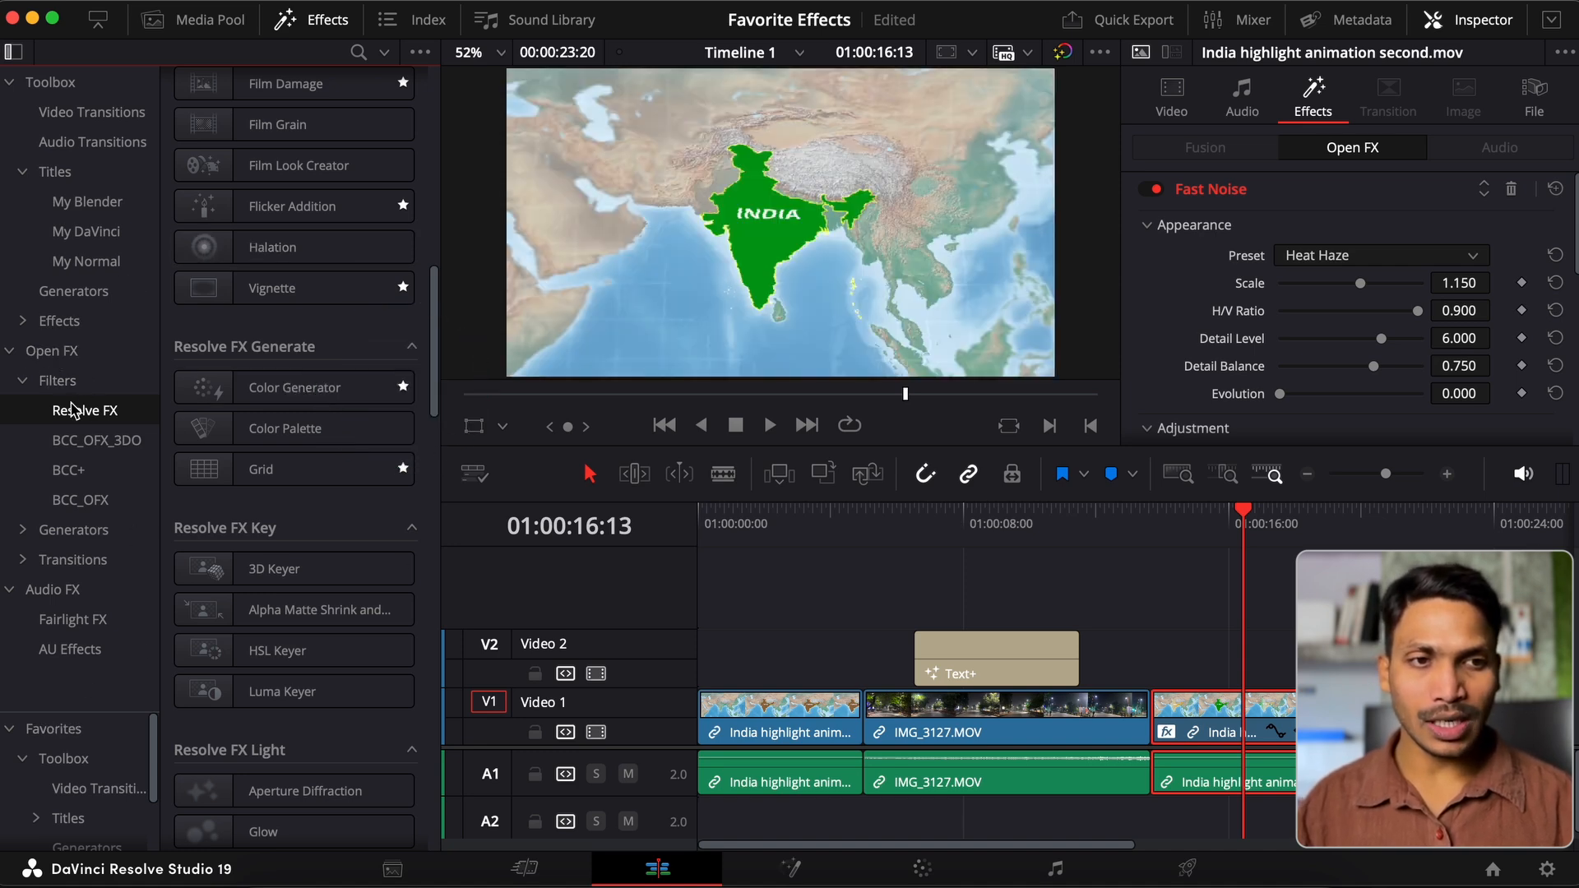
scroll(37, 757, "down", 2)
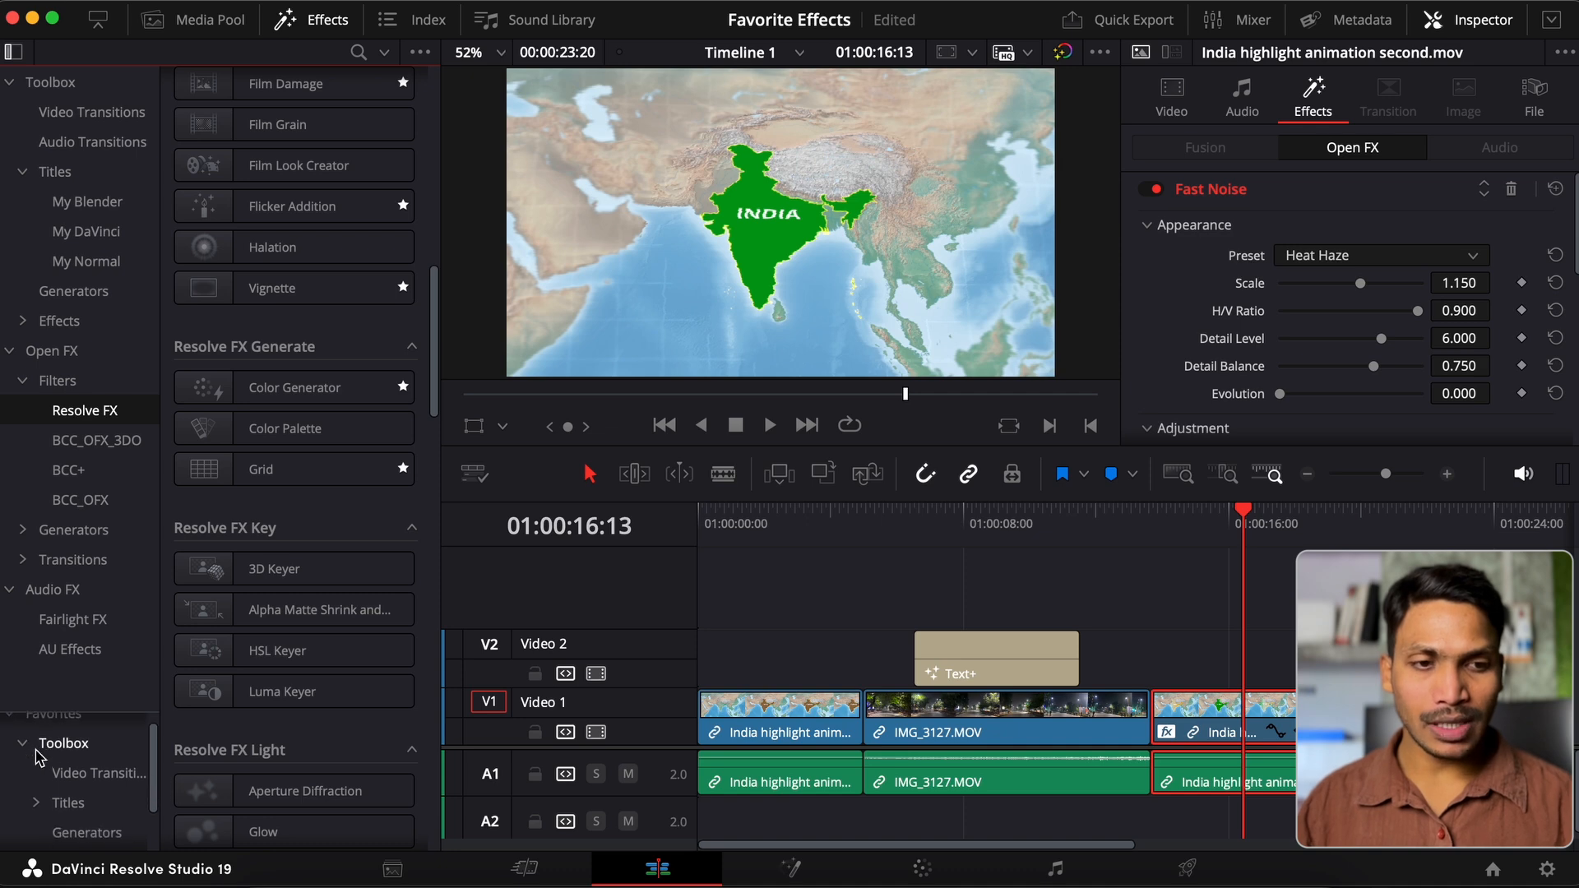
scroll(37, 752, "down", 1)
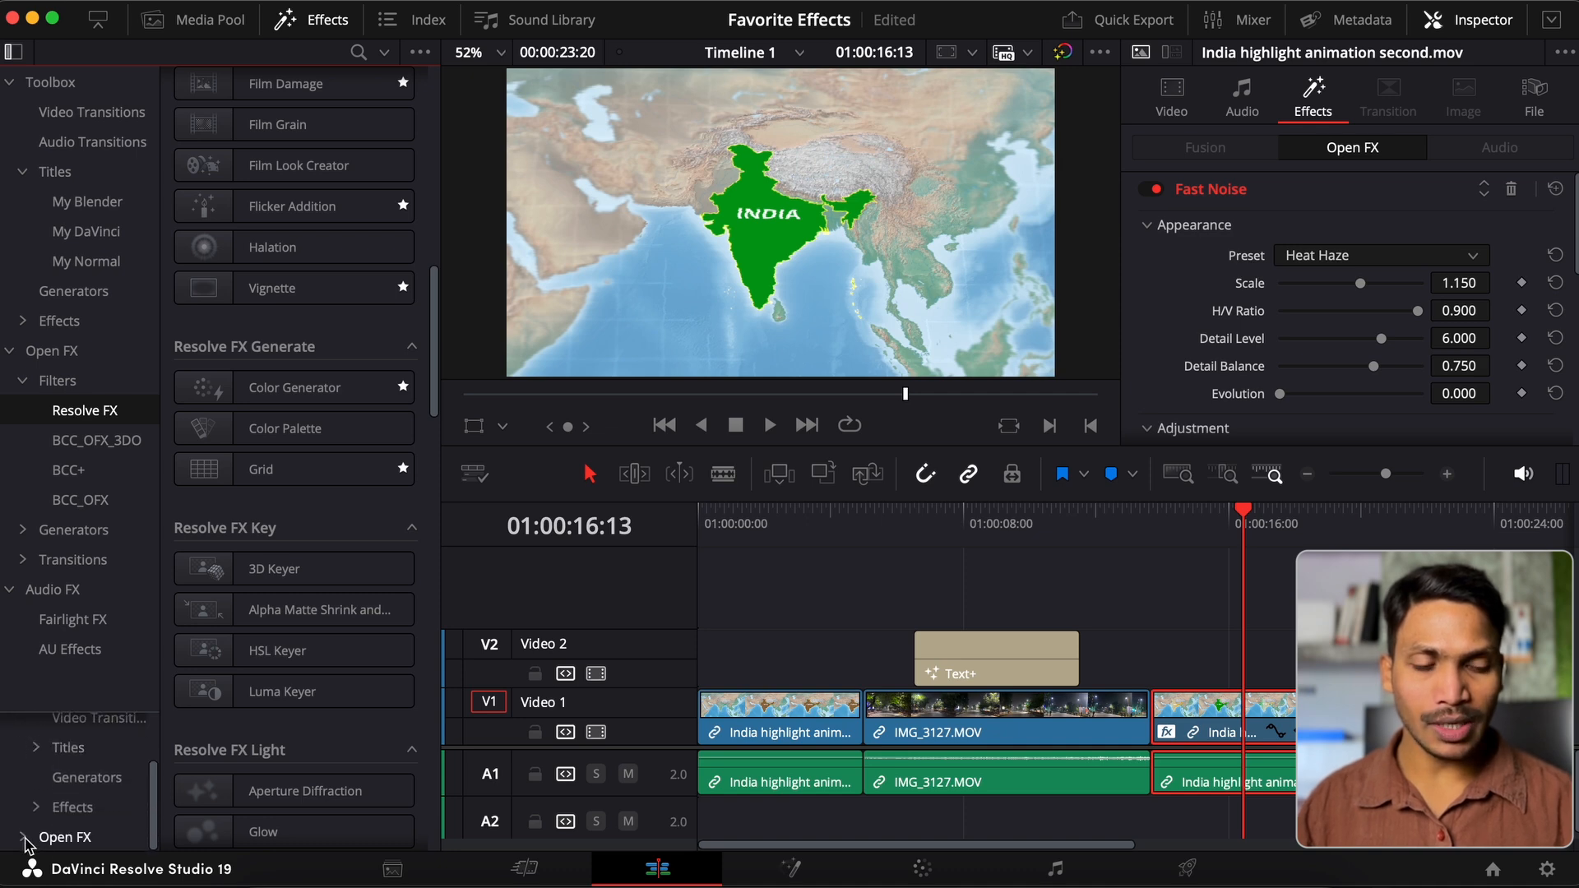
scroll(25, 843, "down", 1)
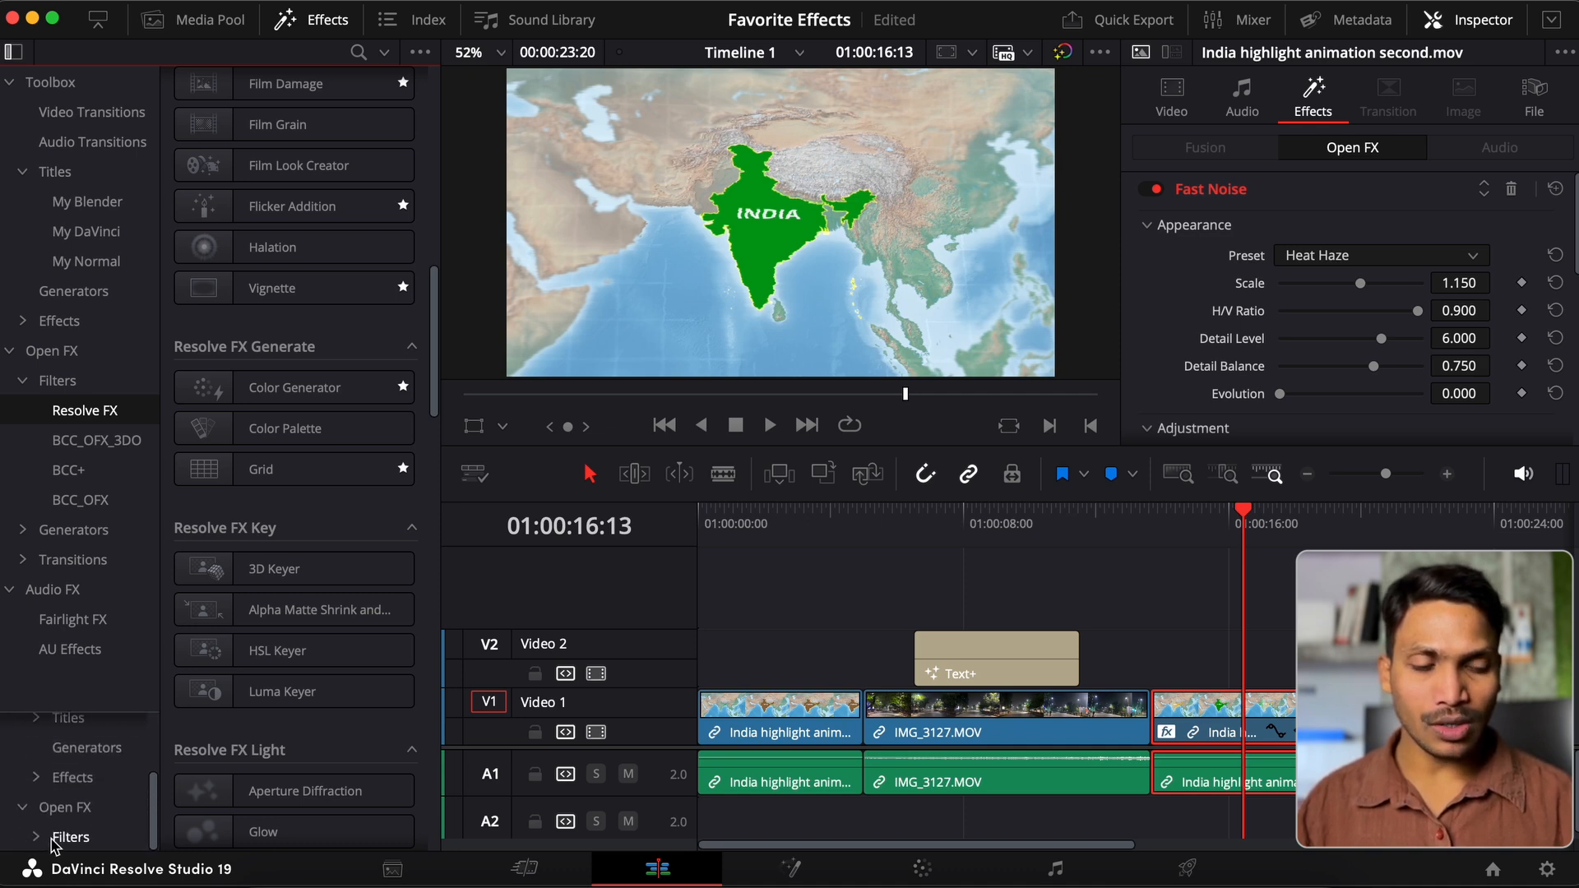
left_click(58, 837)
left_click(37, 837)
scroll(39, 839, "down", 1)
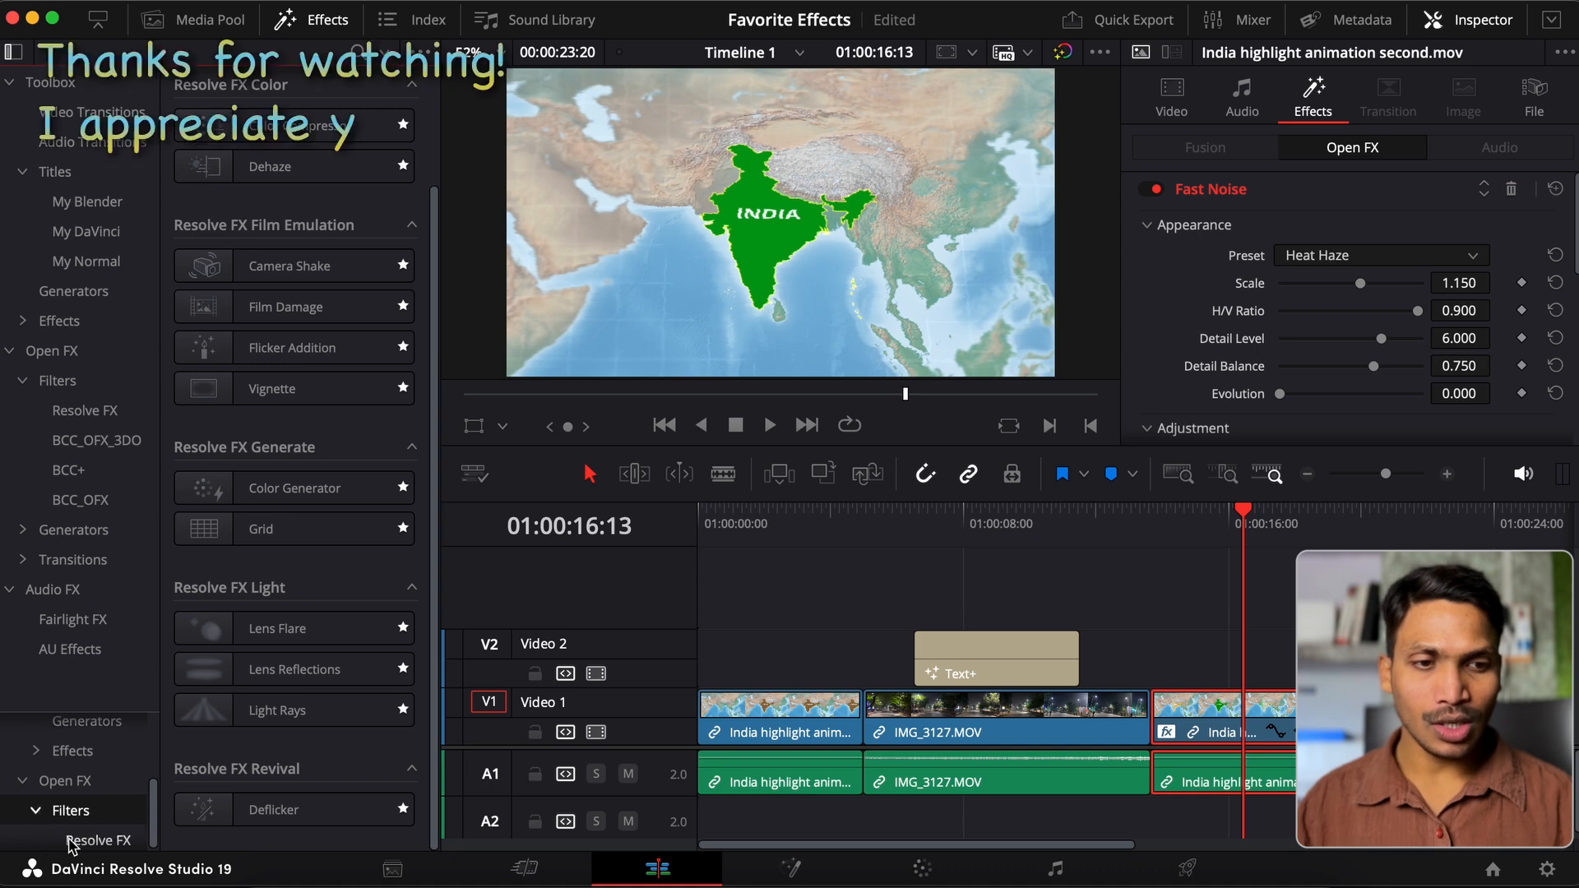